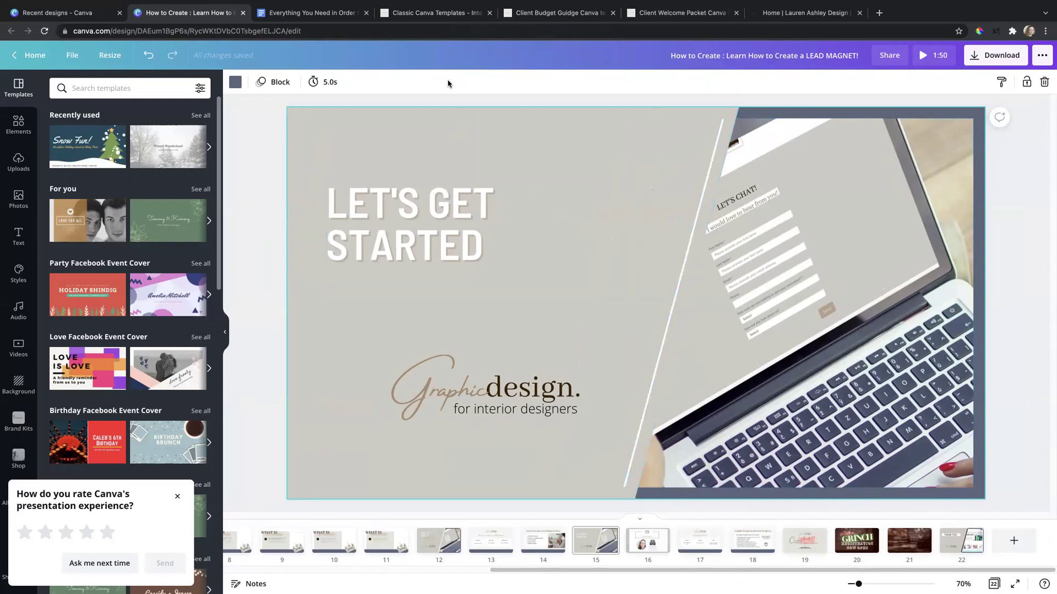
Switch to the Google Docs document "Everything You Need in Order to Get Started with 3D Rendering" and read through its content
click(322, 14)
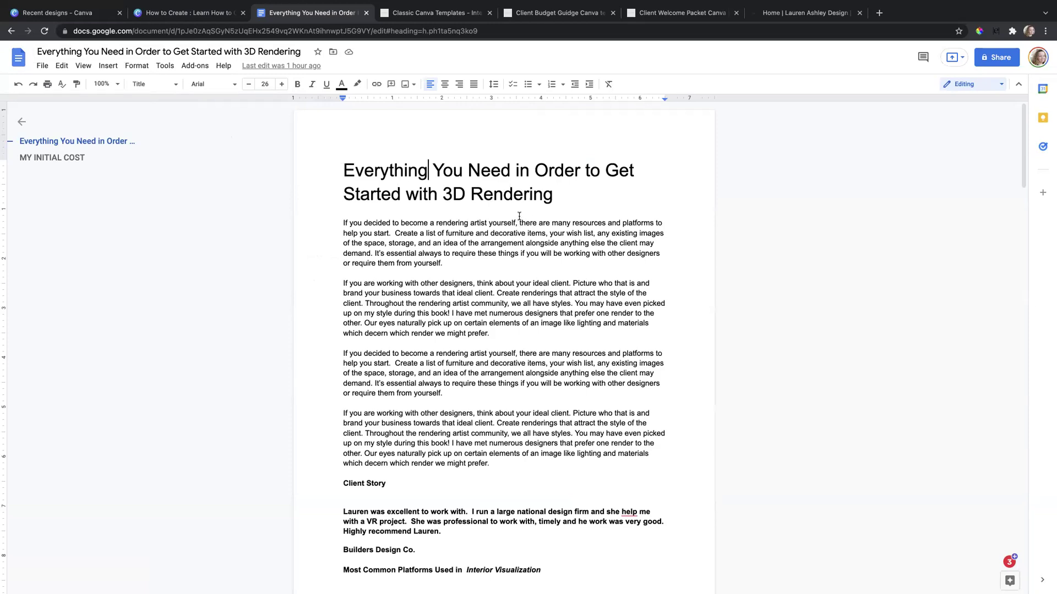
scroll(520, 215, down, 2)
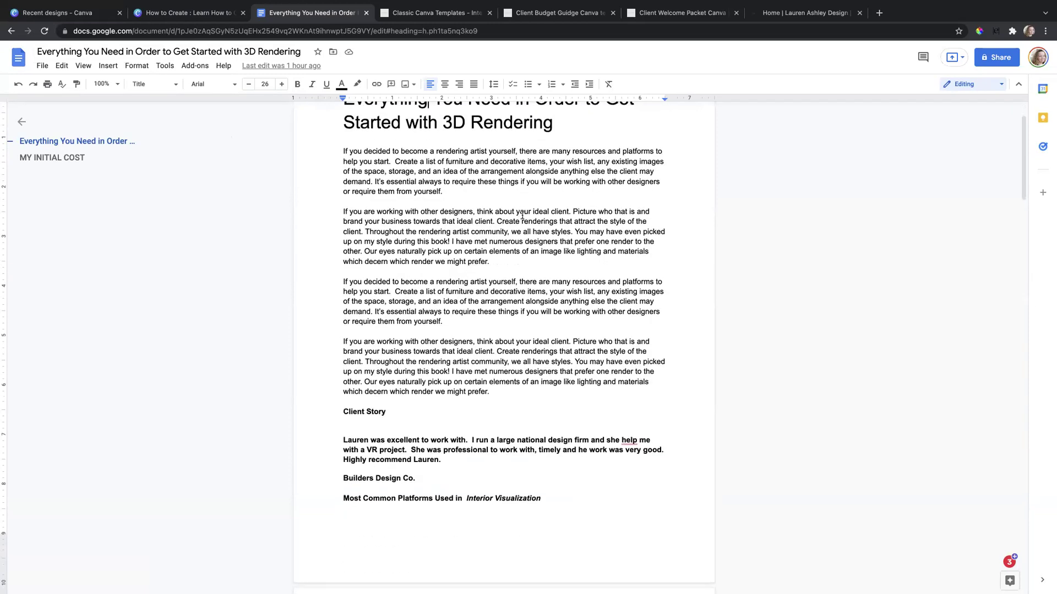
scroll(522, 215, down, 3)
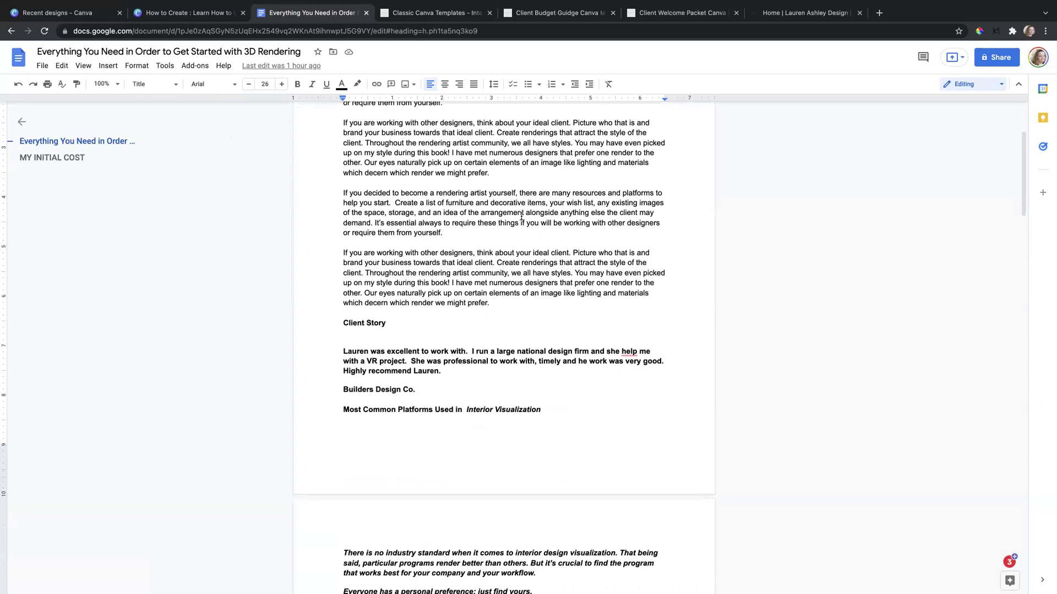
scroll(522, 216, up, 5)
scroll(521, 216, down, 4)
scroll(519, 216, up, 4)
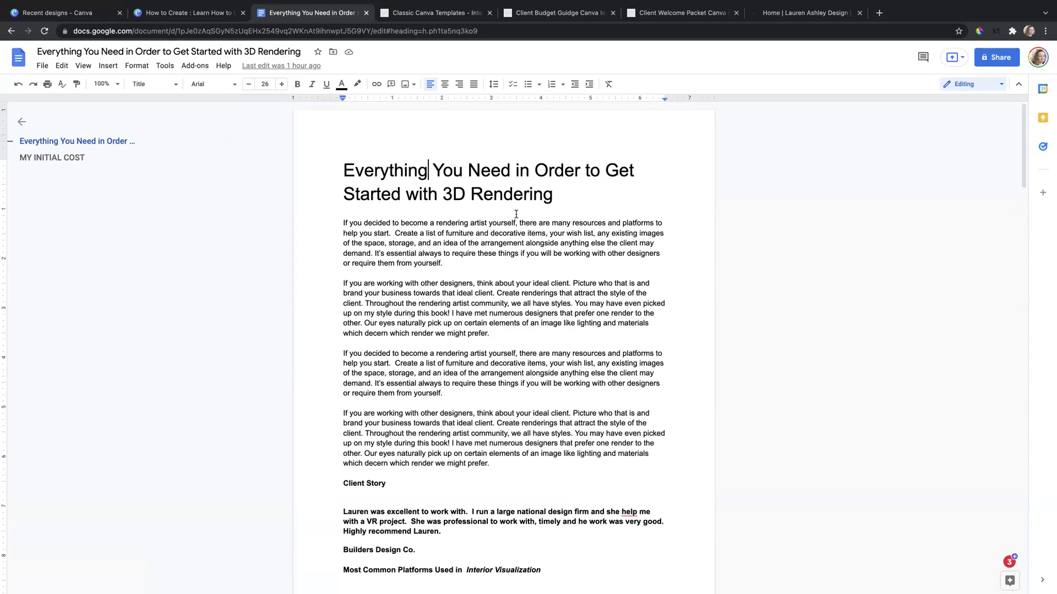
scroll(516, 214, down, 4)
scroll(518, 215, up, 2)
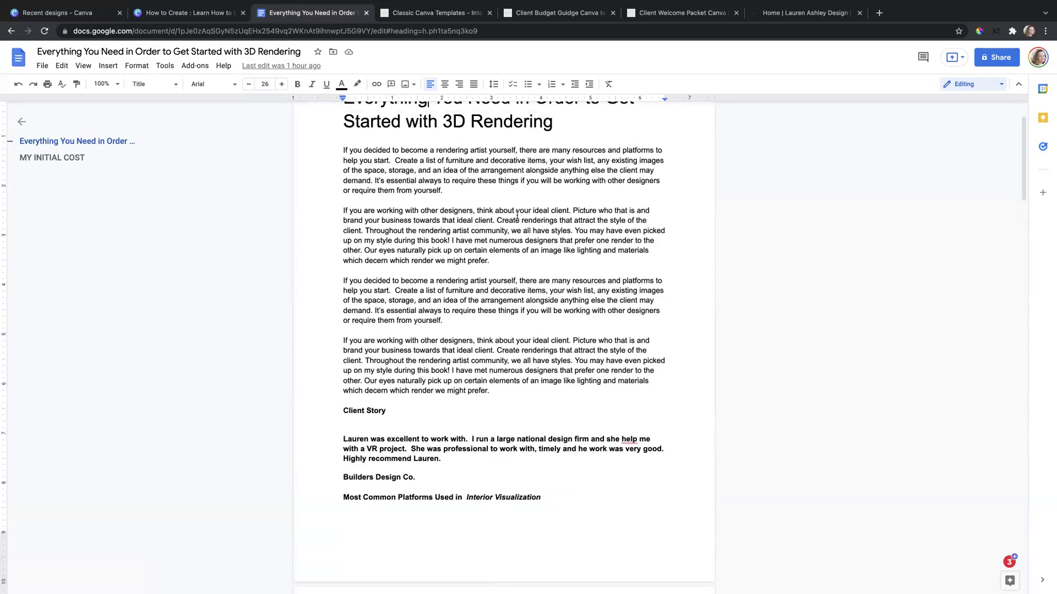
scroll(518, 215, down, 5)
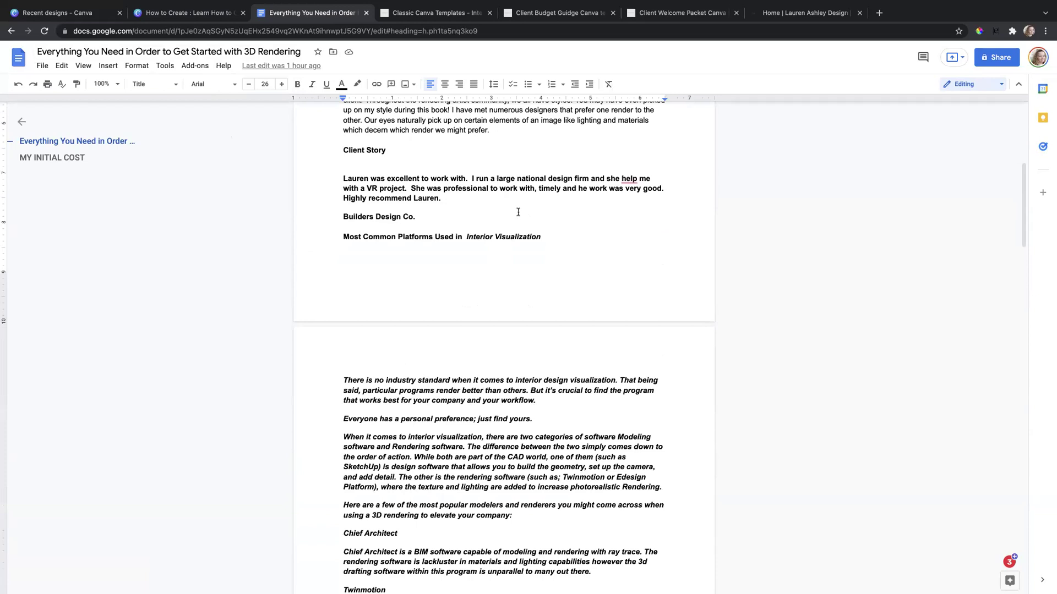
scroll(518, 212, down, 2)
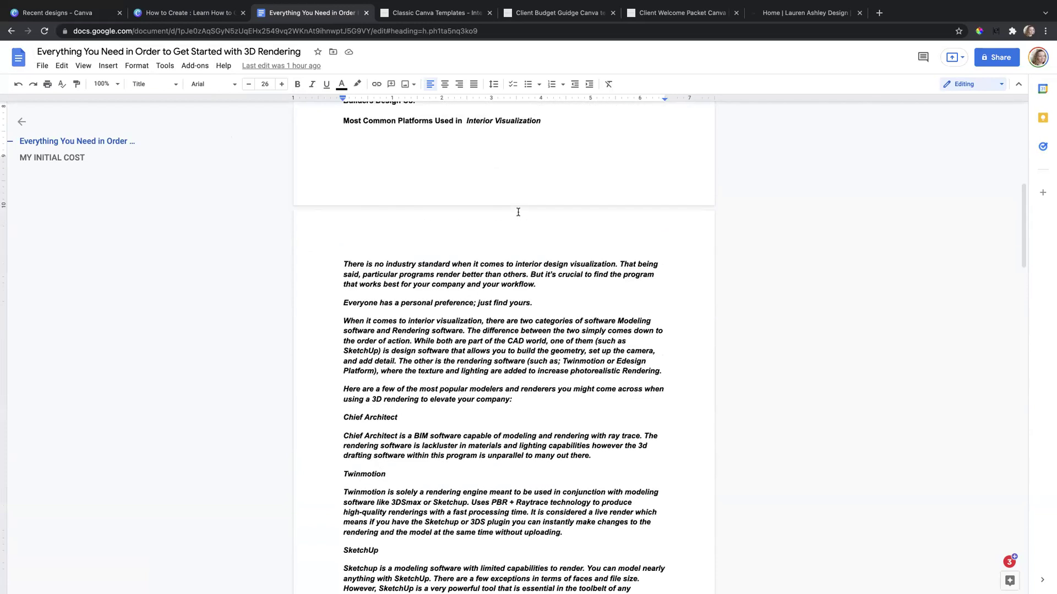
scroll(518, 211, up, 9)
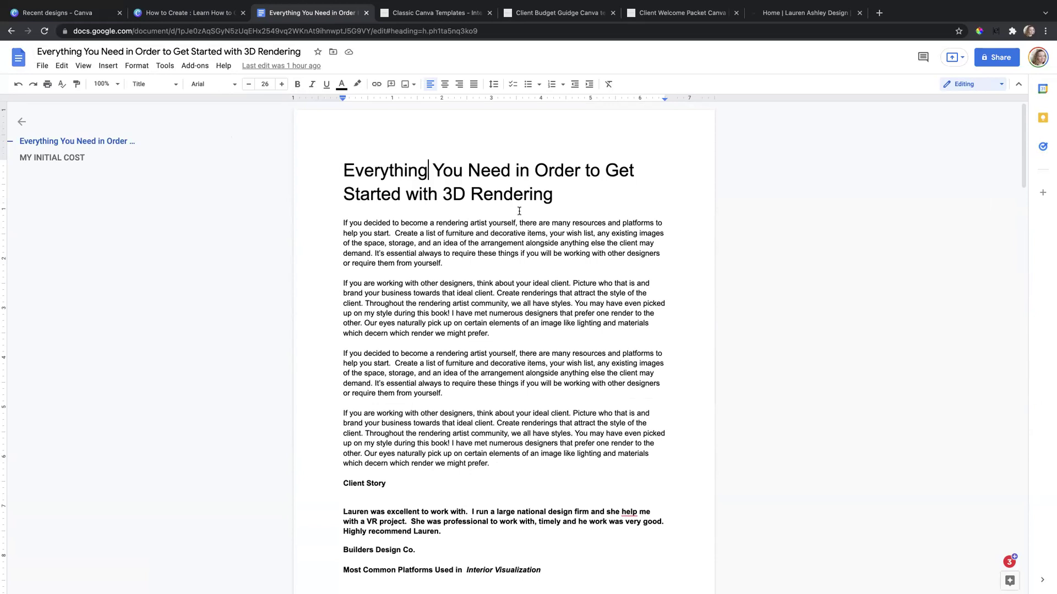
scroll(519, 211, down, 9)
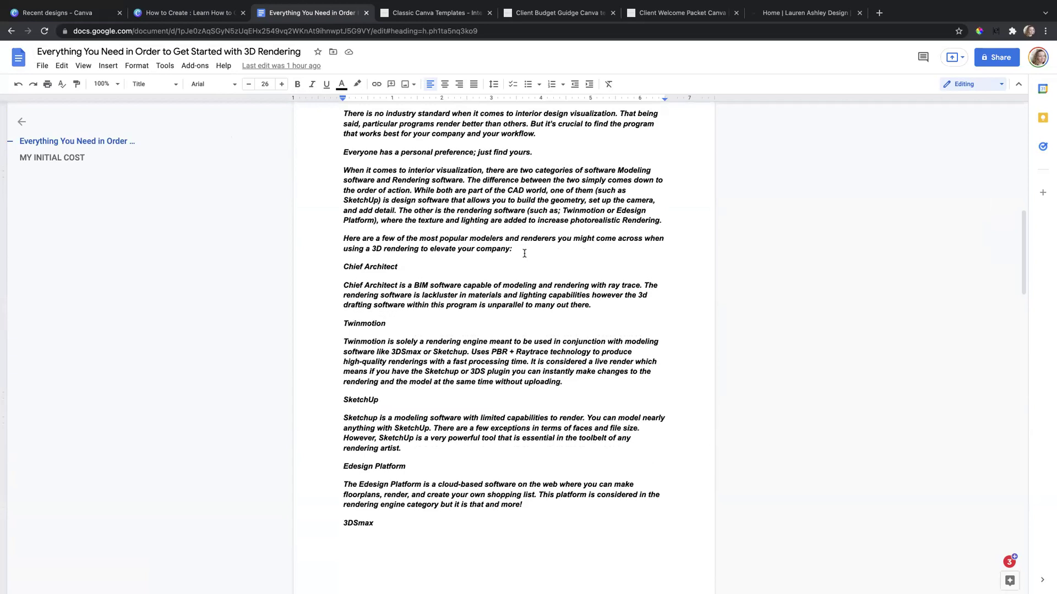
scroll(525, 252, up, 8)
scroll(524, 252, up, 3)
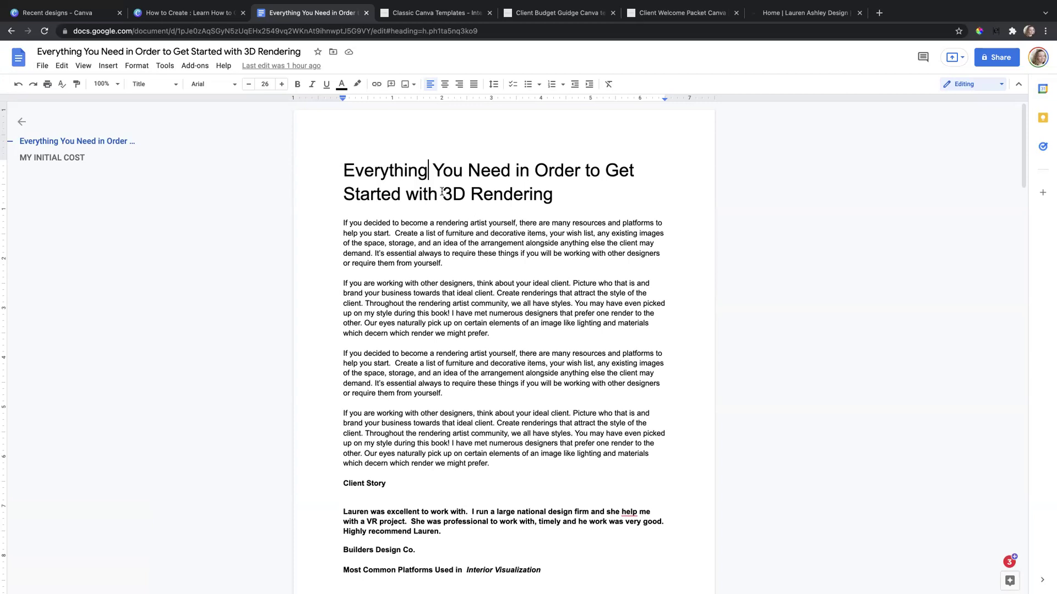
scroll(488, 306, down, 1)
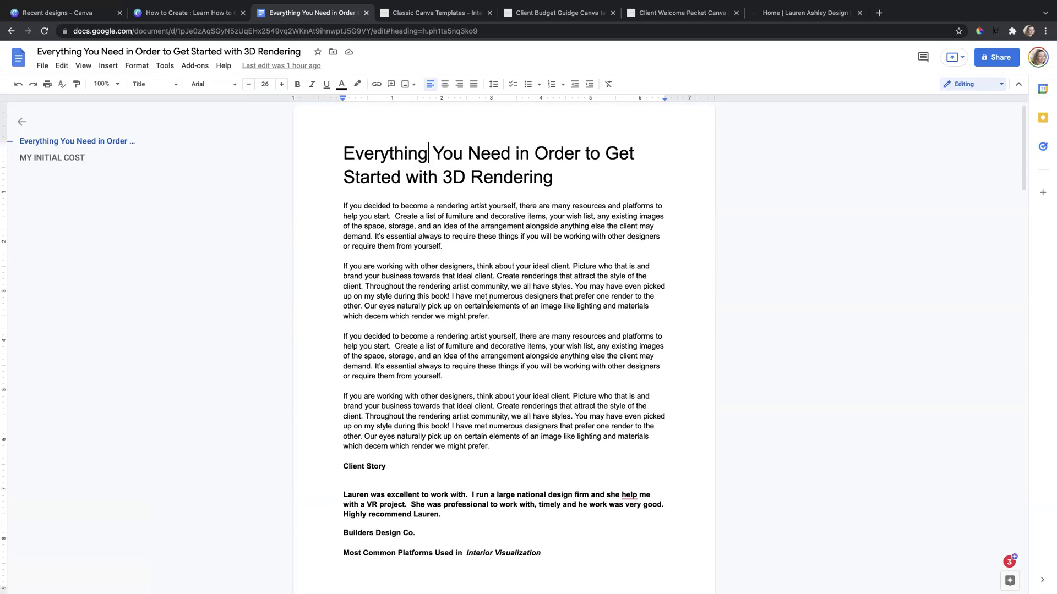
scroll(488, 306, down, 1)
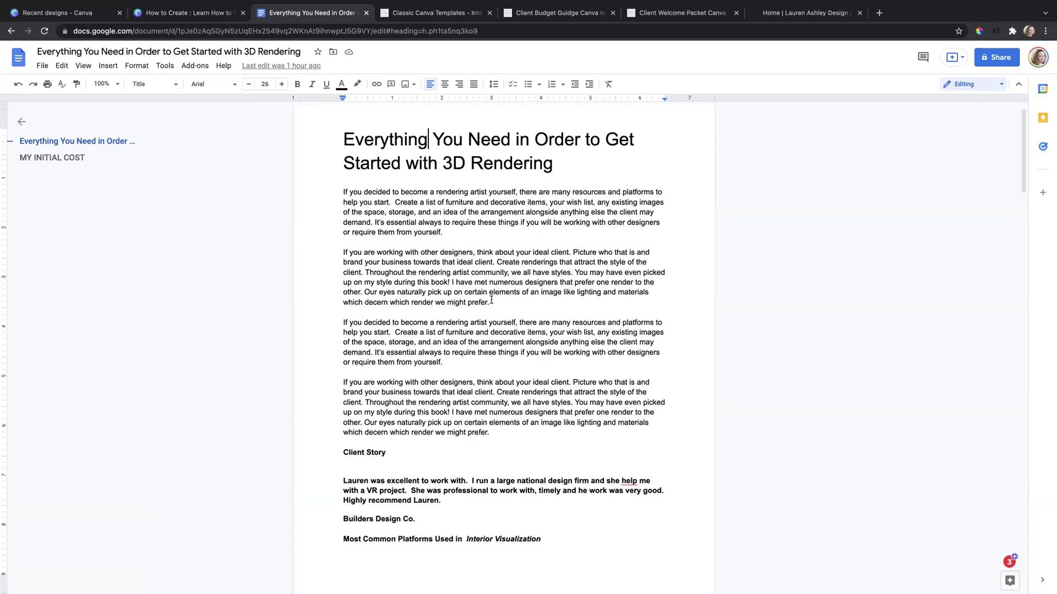
scroll(491, 300, down, 3)
scroll(491, 298, up, 5)
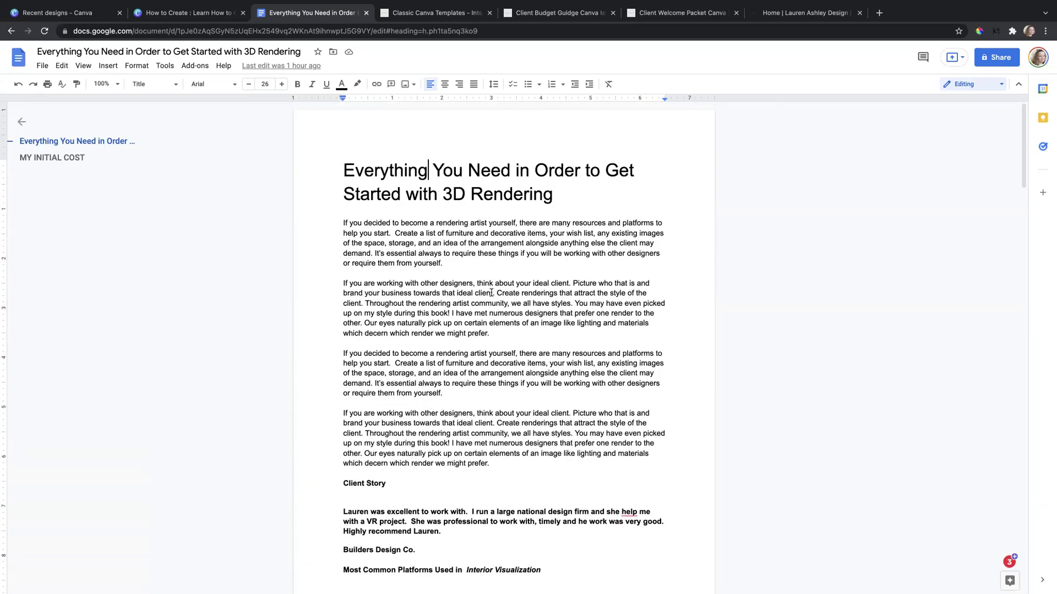
scroll(469, 223, down, 5)
scroll(469, 223, down, 15)
scroll(514, 312, up, 18)
scroll(514, 312, up, 3)
Switch to Canva, search for "ebook", choose the Ebook Cover format and create a blank design from it
click(78, 13)
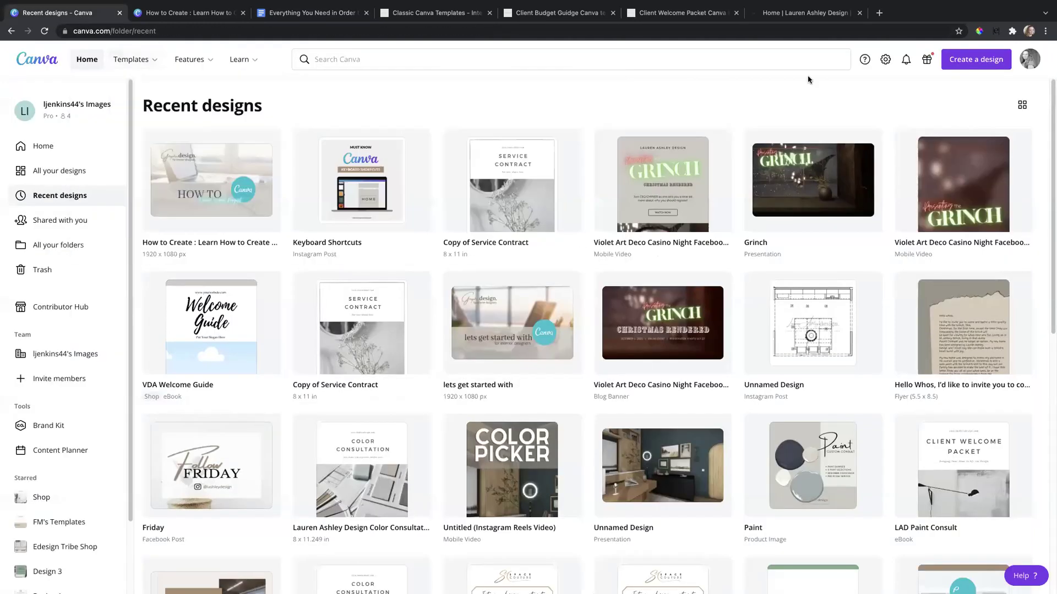
click(756, 57)
text(e)
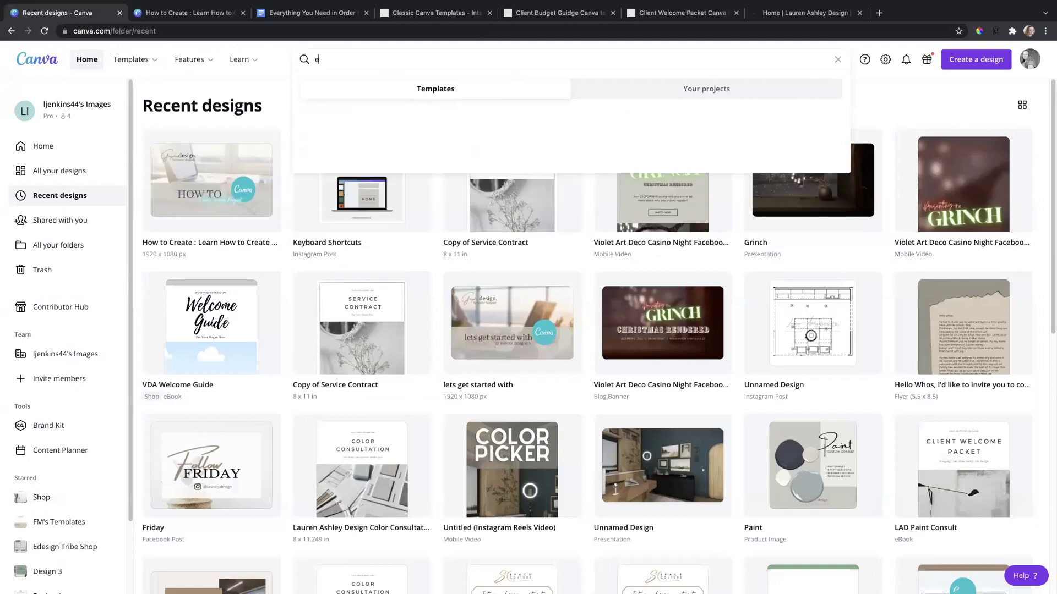
text(book)
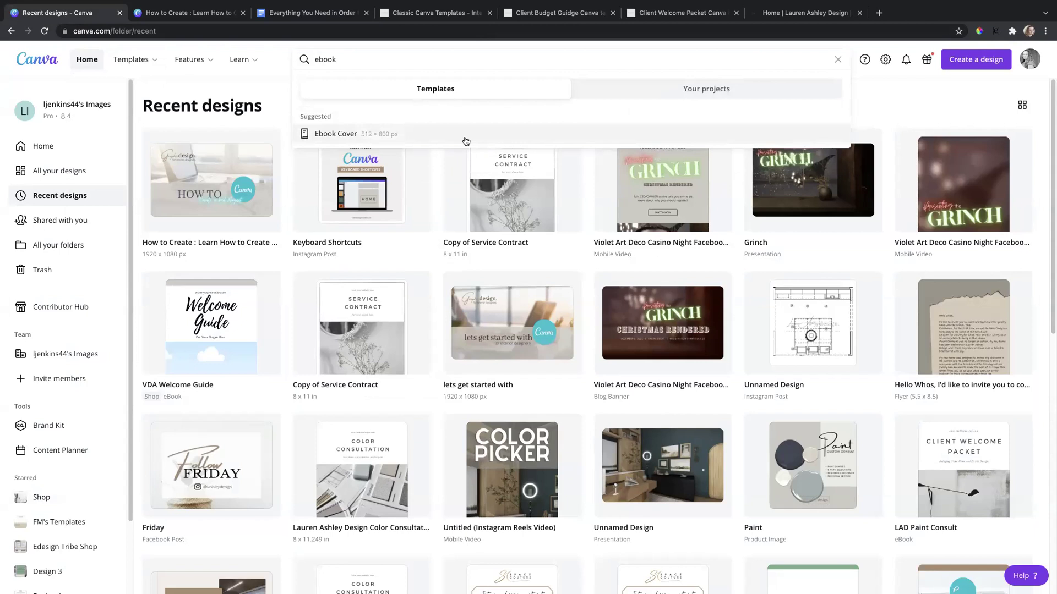
click(466, 137)
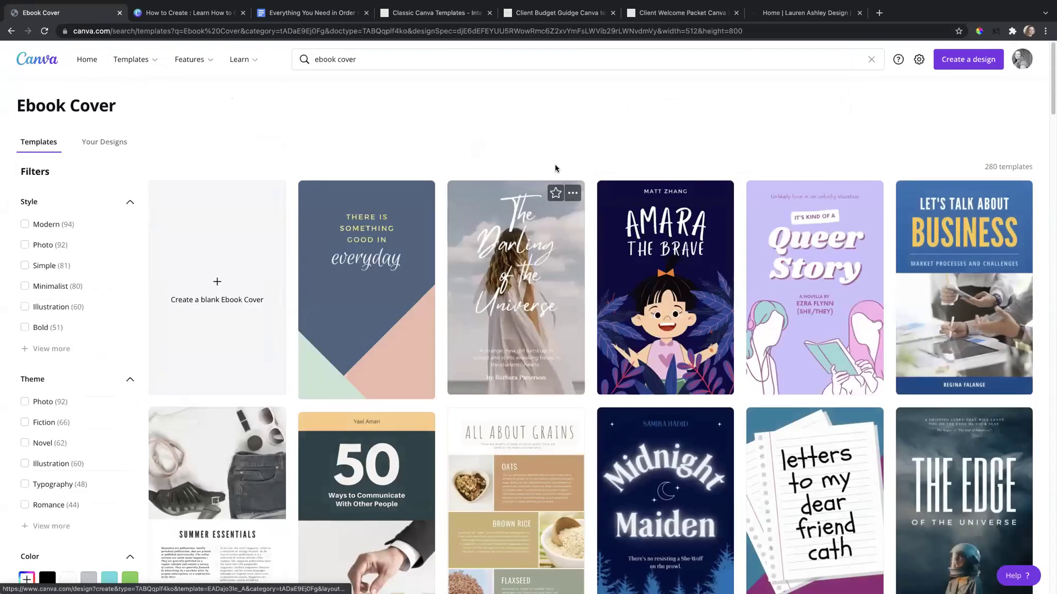
click(187, 246)
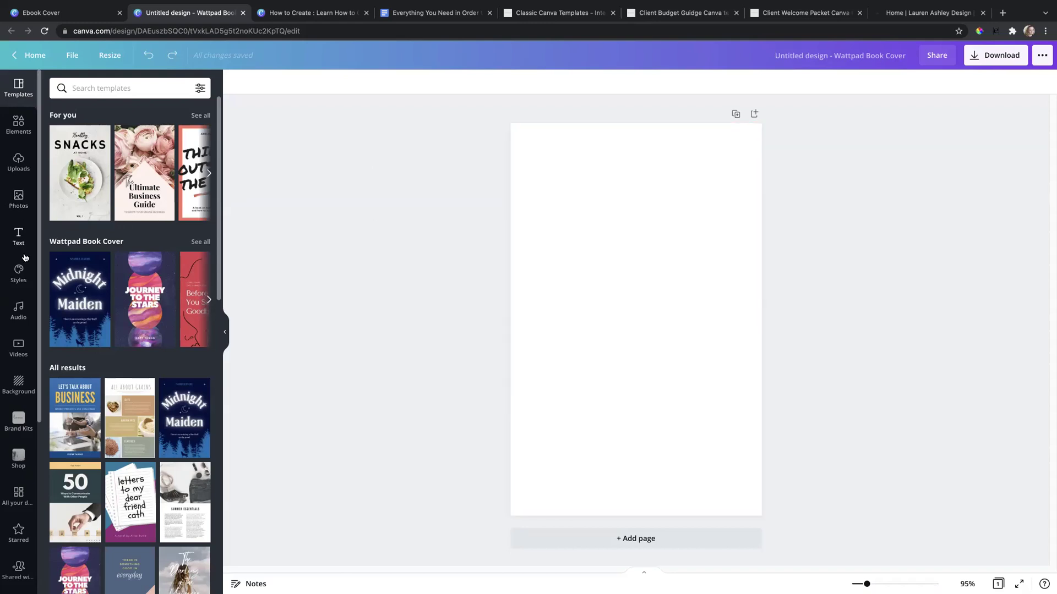
Search the design elements for "Border", browse the border graphics and clear the search
click(90, 89)
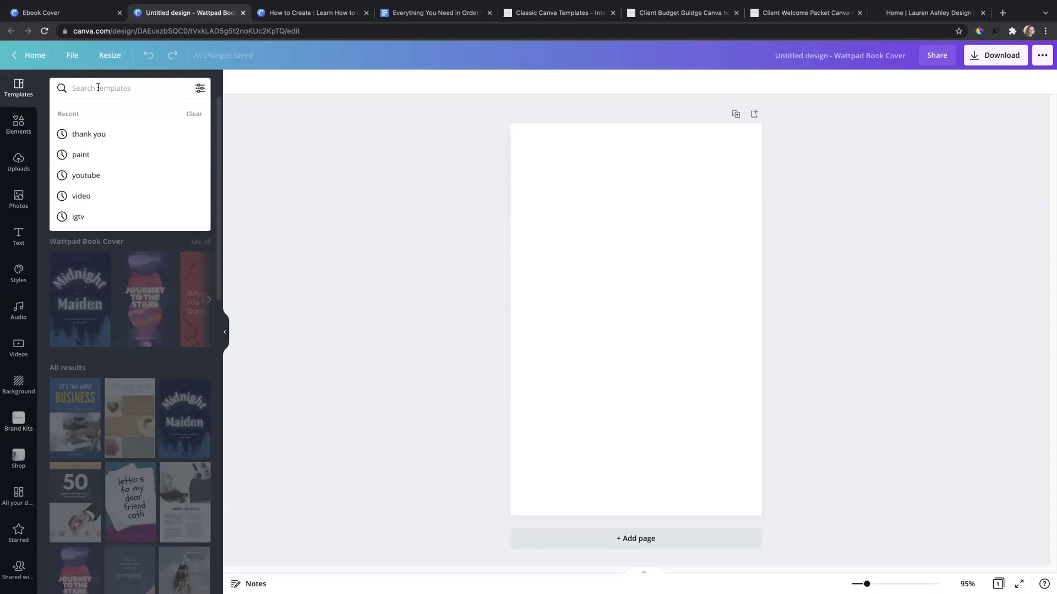
click(12, 131)
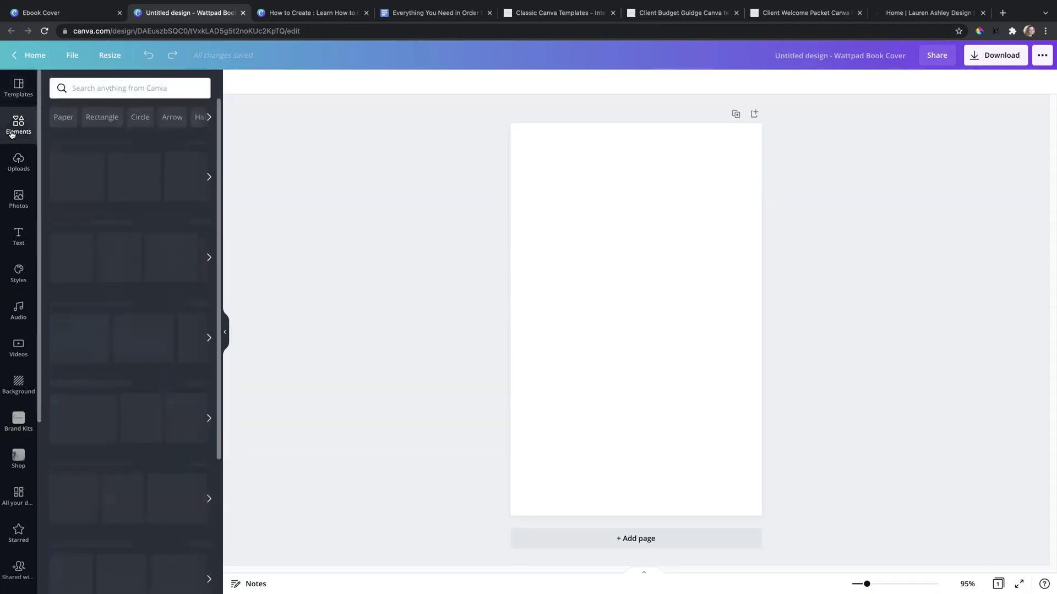
click(99, 88)
text(Border)
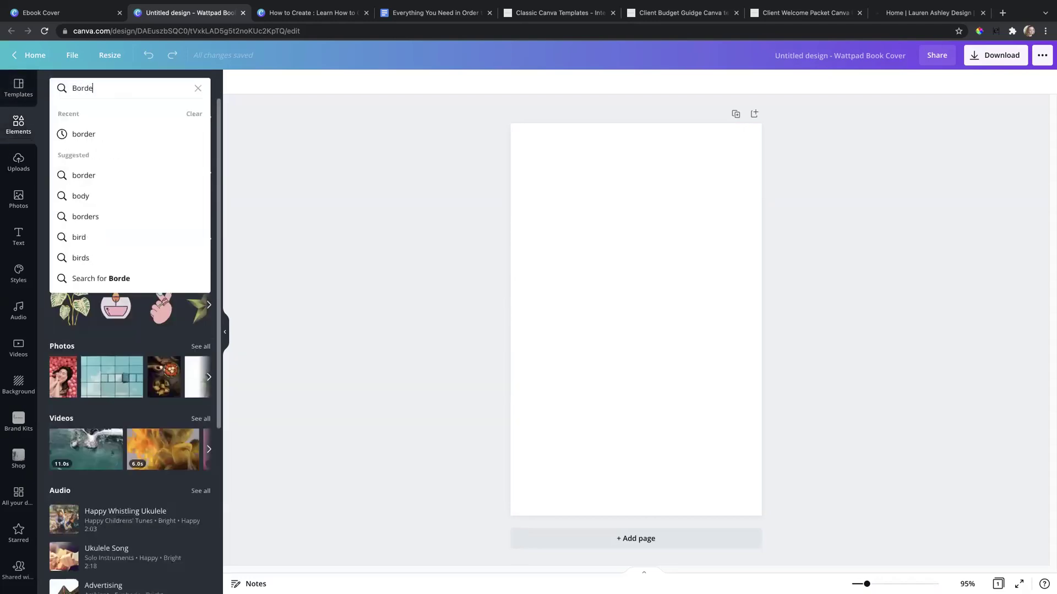
key(Return)
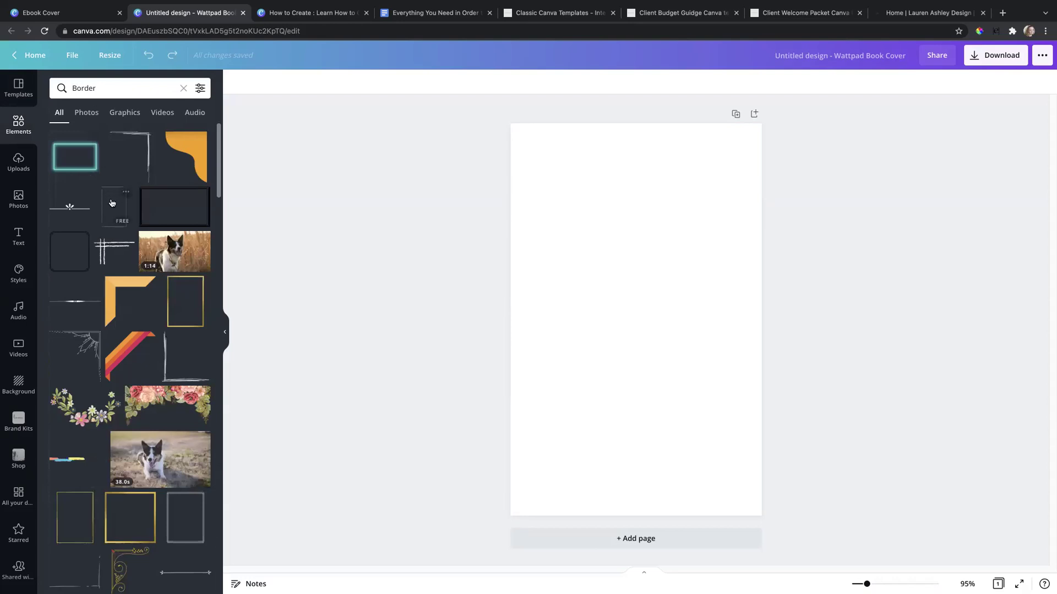
scroll(117, 319, down, 5)
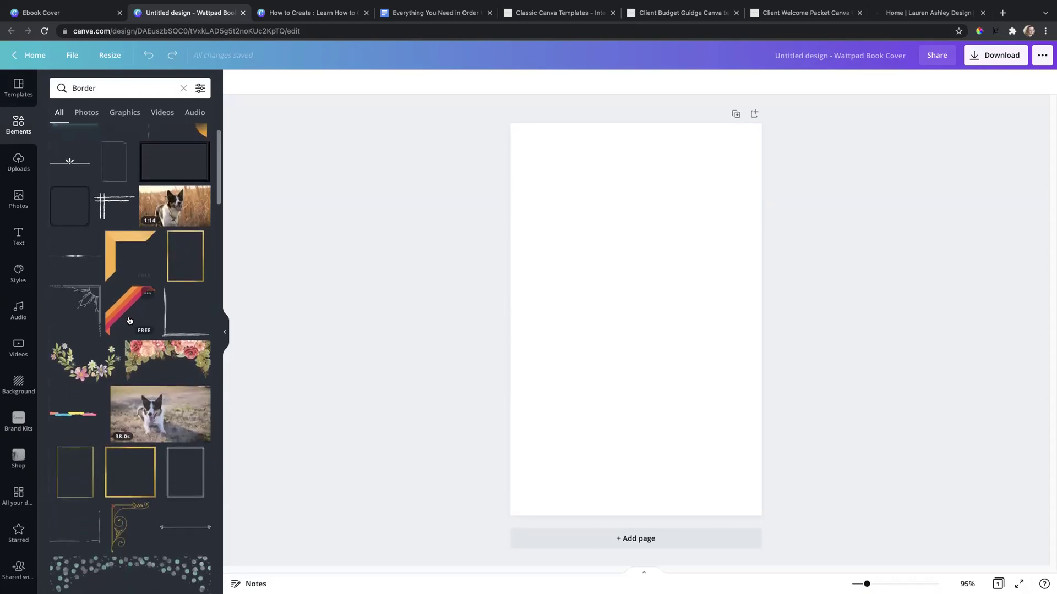
scroll(137, 313, down, 10)
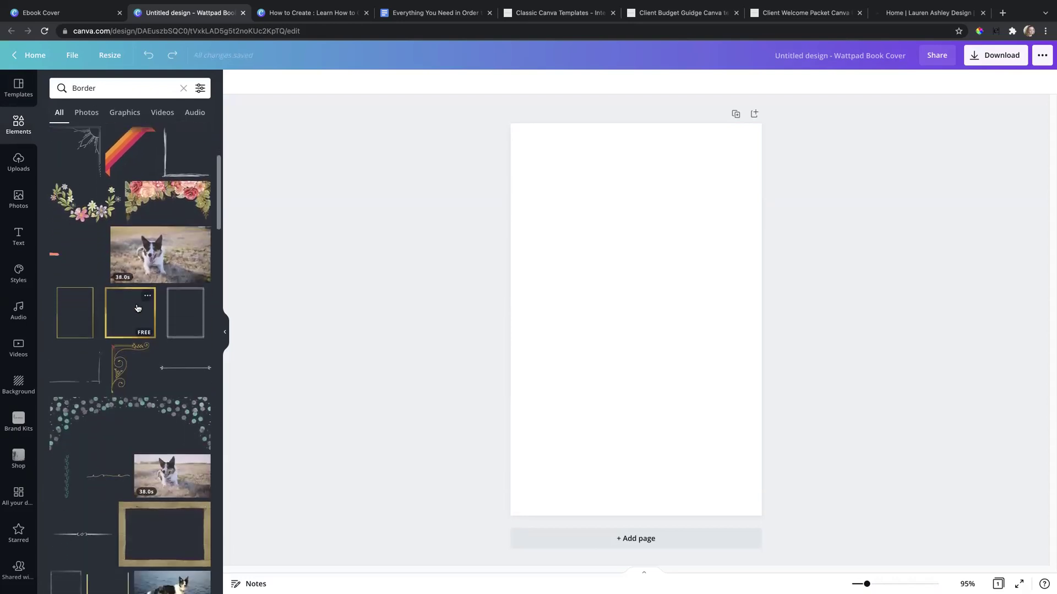
scroll(141, 315, down, 8)
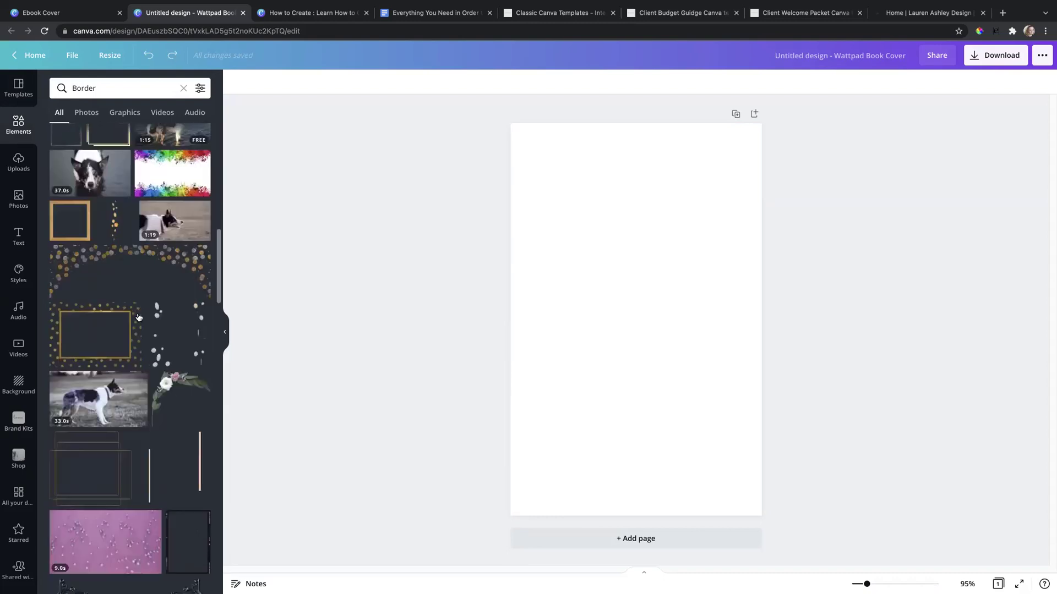
scroll(139, 310, up, 5)
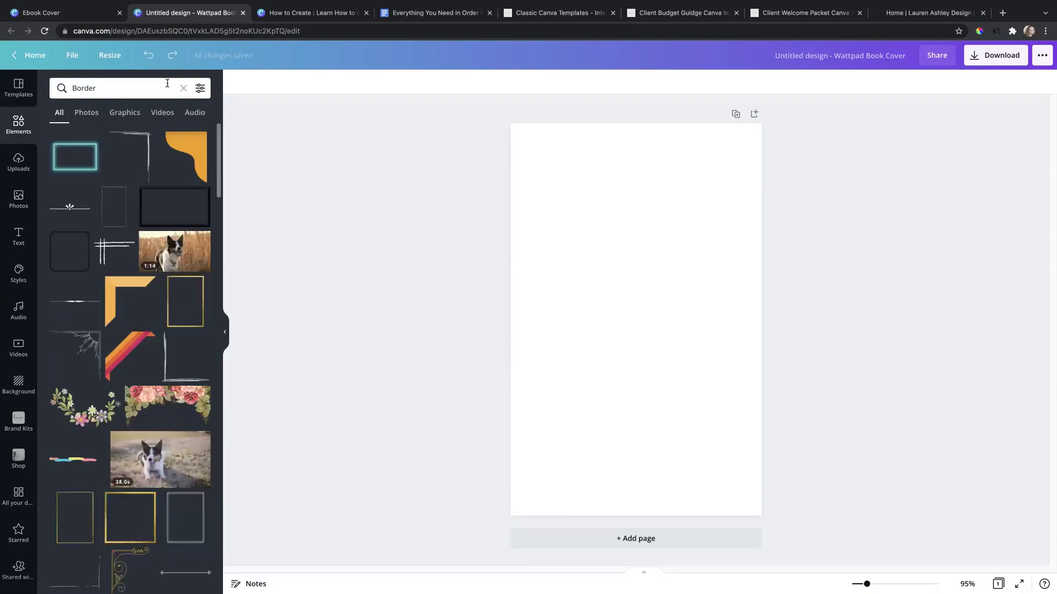
click(184, 88)
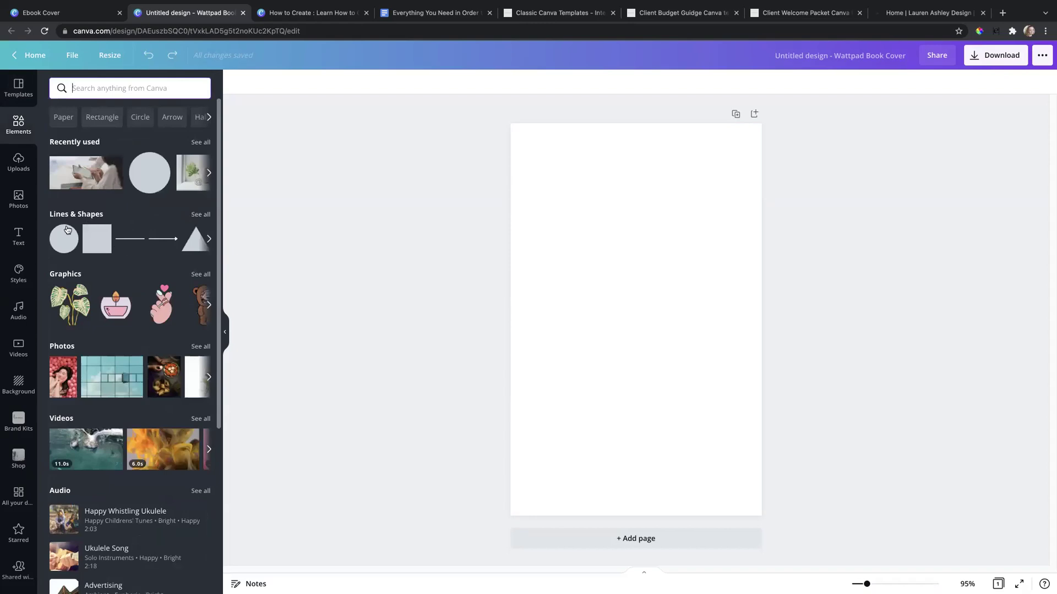
Add a plain solid line from Lines & Shapes and place it horizontally near the page's upper edge
click(199, 214)
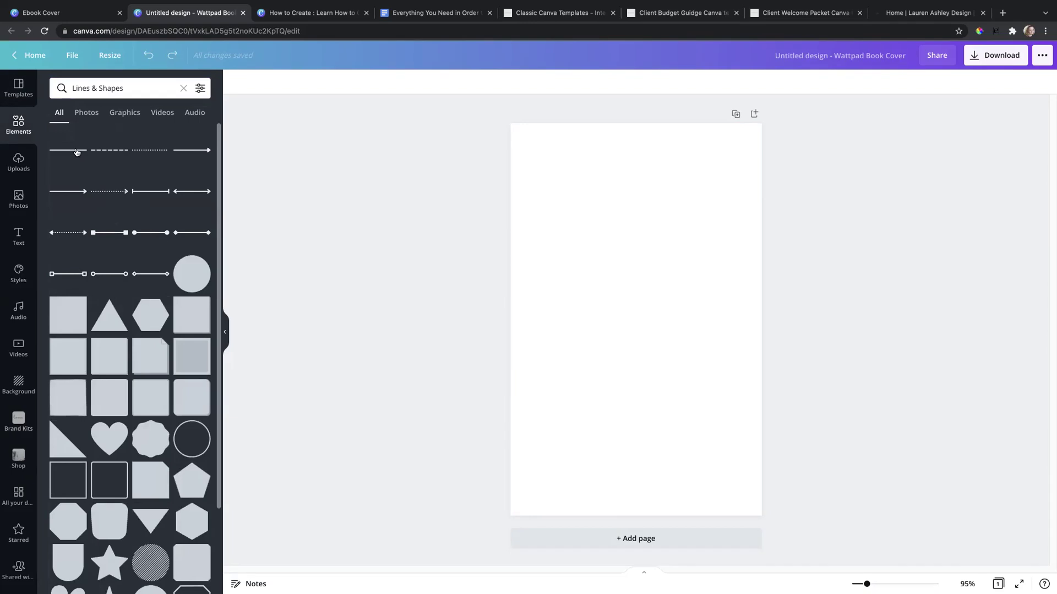
click(77, 152)
drag(645, 339, 648, 169)
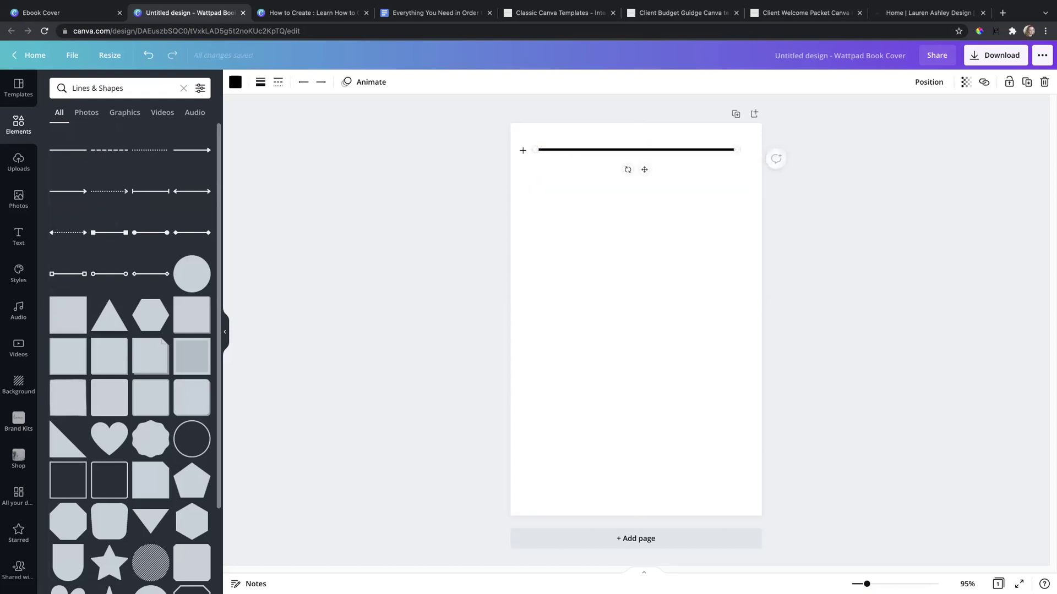
Set the horizontal line's weight to 2
click(261, 83)
click(399, 113)
text(3)
key(Return)
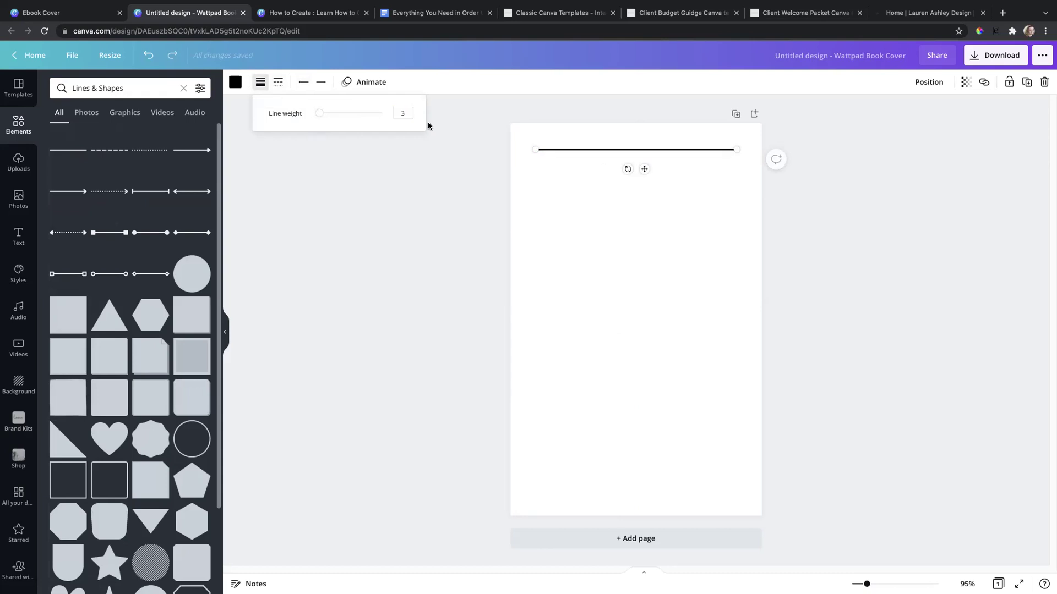
click(403, 113)
text(2)
key(Return)
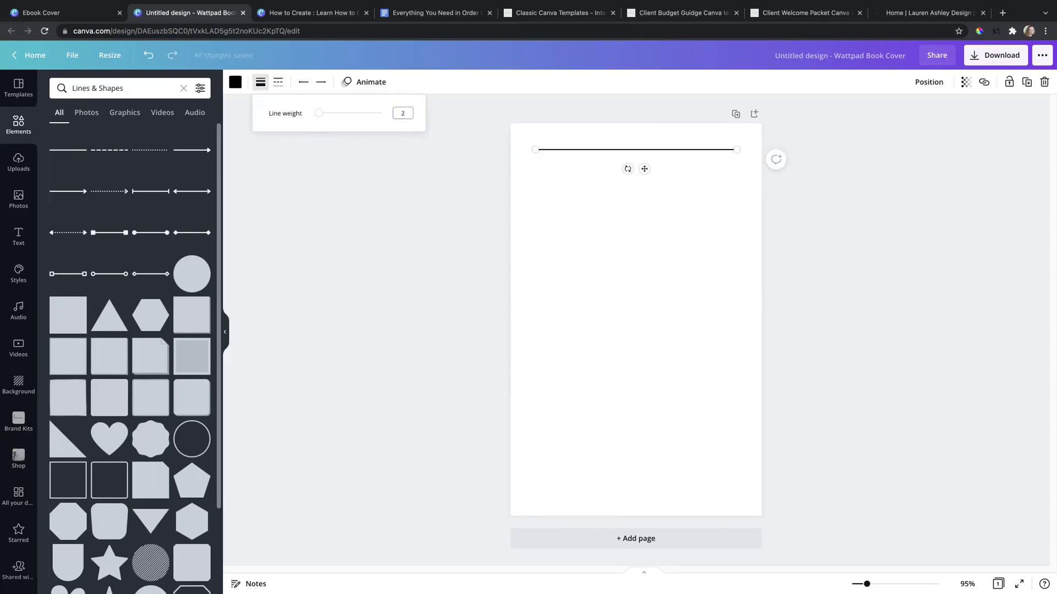
key(Escape)
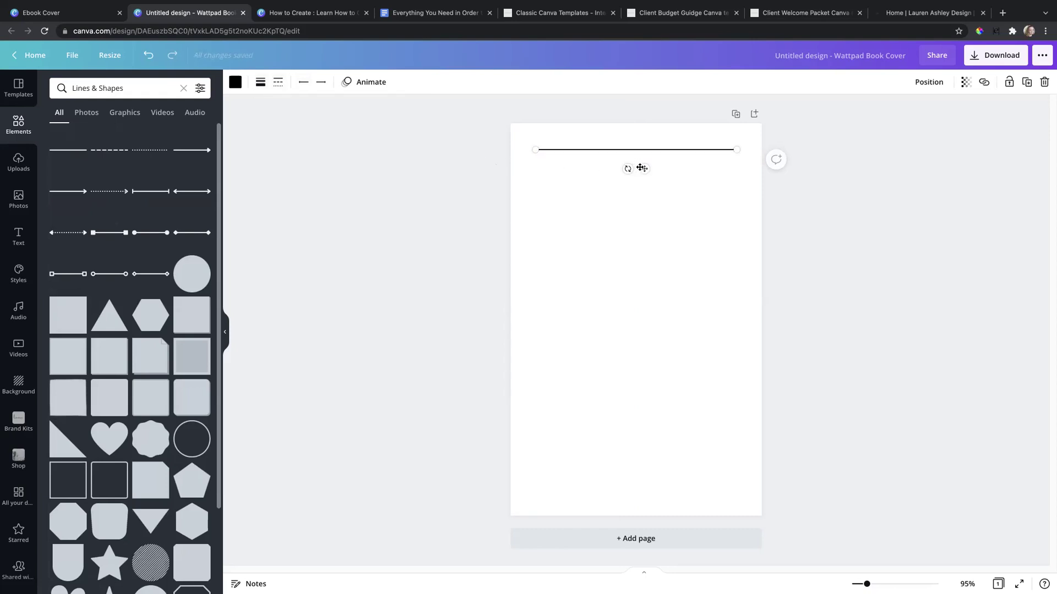
Make a vertical copy of the line starting at its left end and extend it down to near the page's lower edge
drag(634, 168, 672, 187)
drag(631, 214, 562, 248)
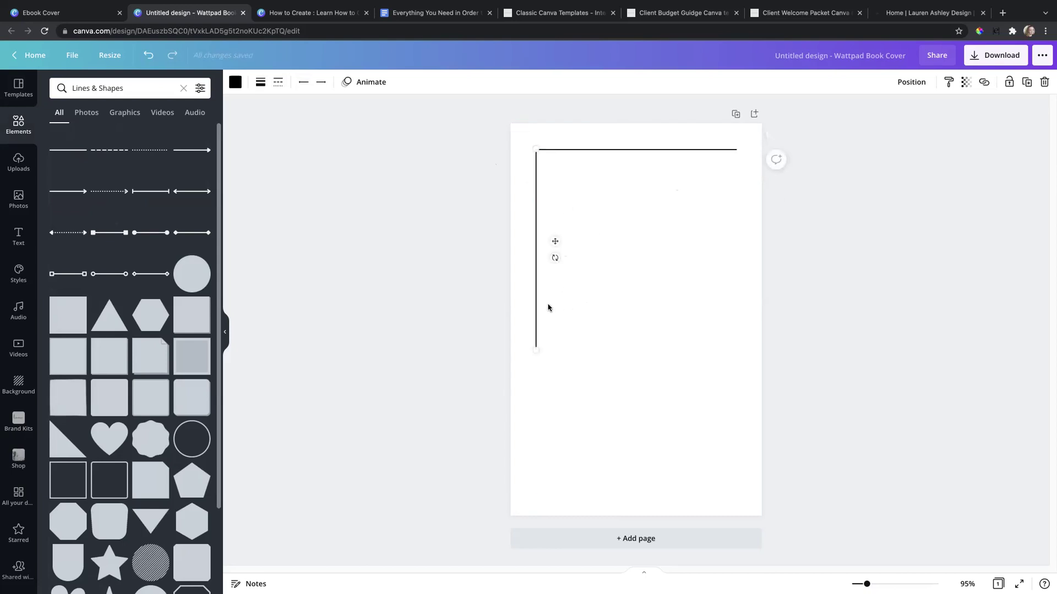
drag(535, 349, 537, 409)
drag(554, 279, 561, 286)
drag(537, 407, 535, 490)
Duplicate the horizontal and vertical lines together and rotate the copy 180 degrees to form the opposite corner
click(570, 149)
shift+click(536, 224)
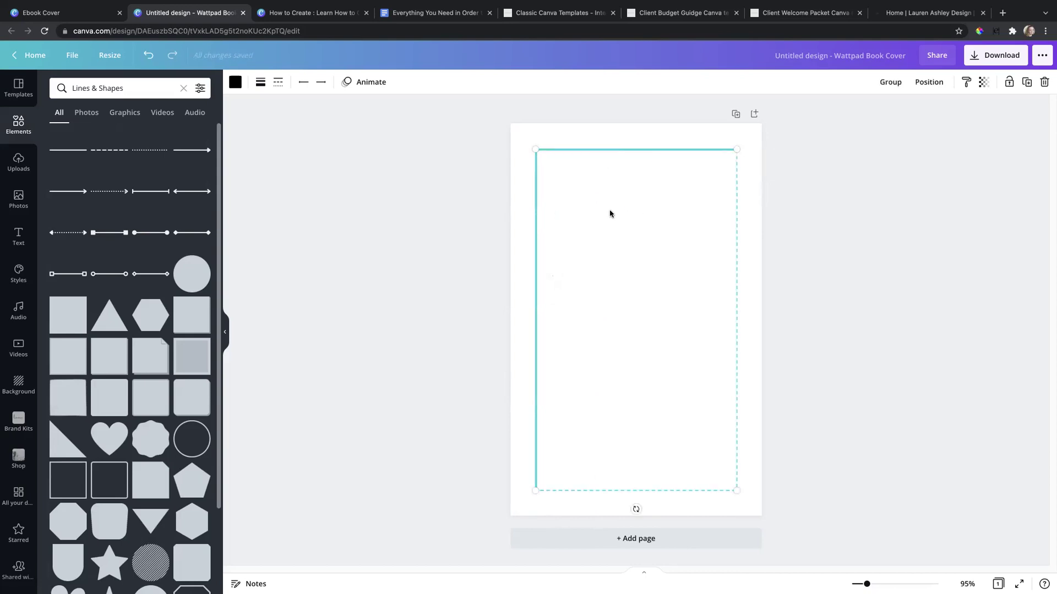
key(ctrl+d)
drag(645, 519, 645, 156)
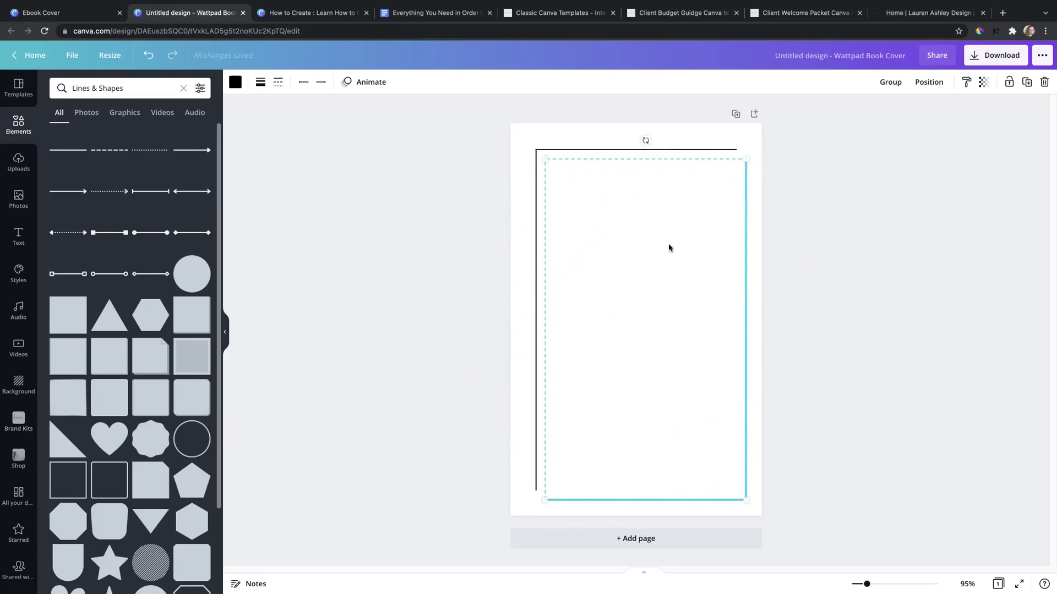
Move the rotated copy to close the rectangular border and adjust its line ends so the corners meet
drag(729, 501, 719, 489)
click(471, 301)
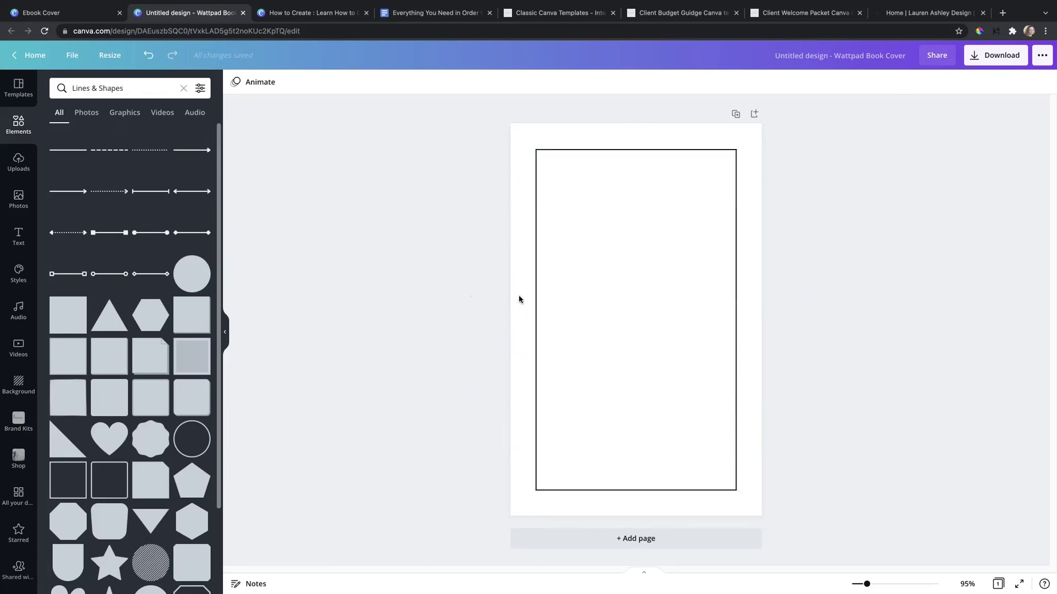
click(734, 175)
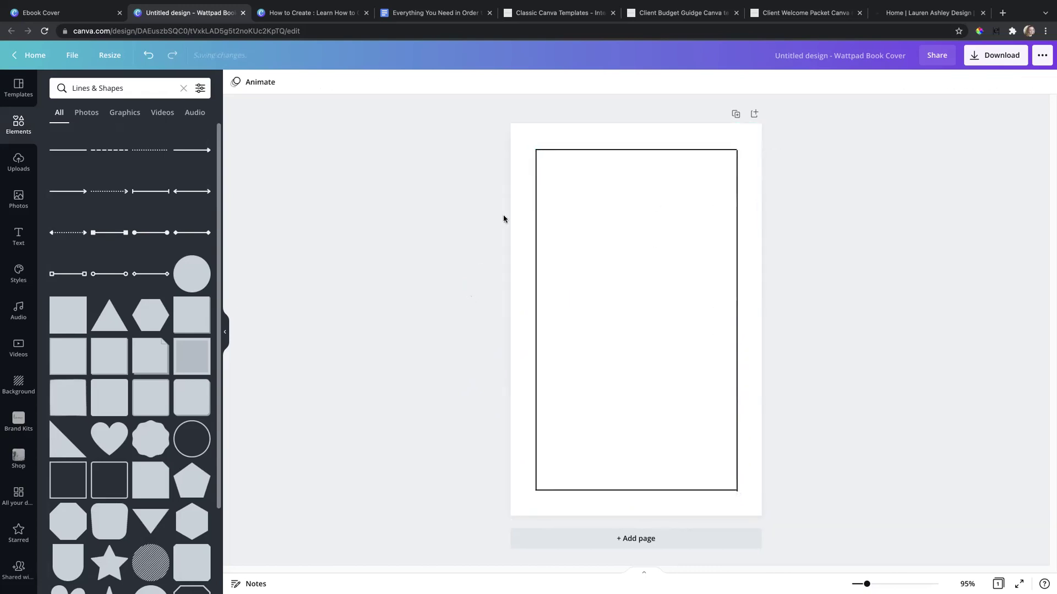
drag(736, 155, 737, 149)
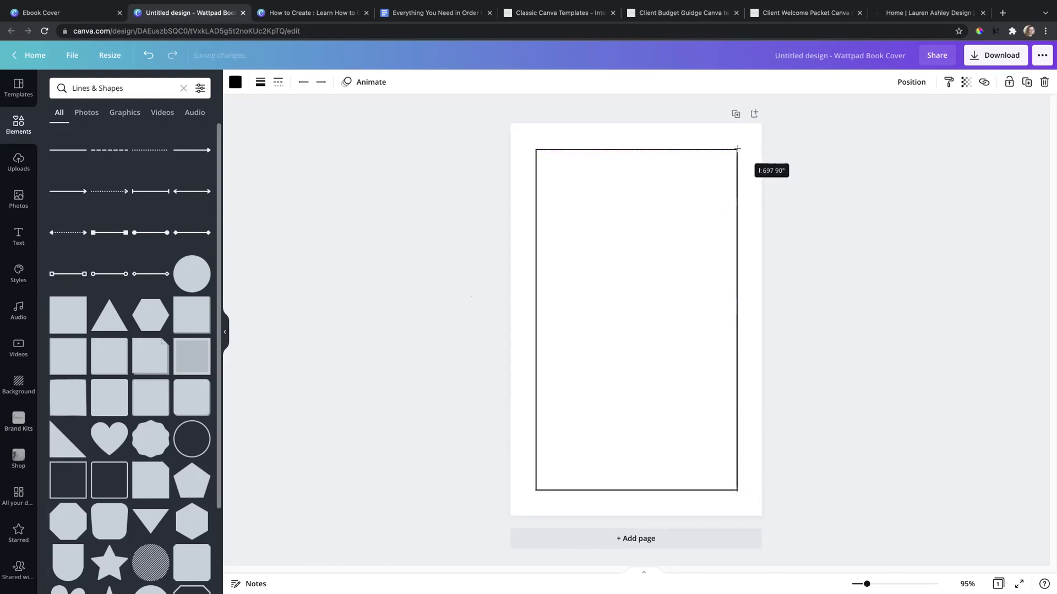
click(688, 231)
click(548, 491)
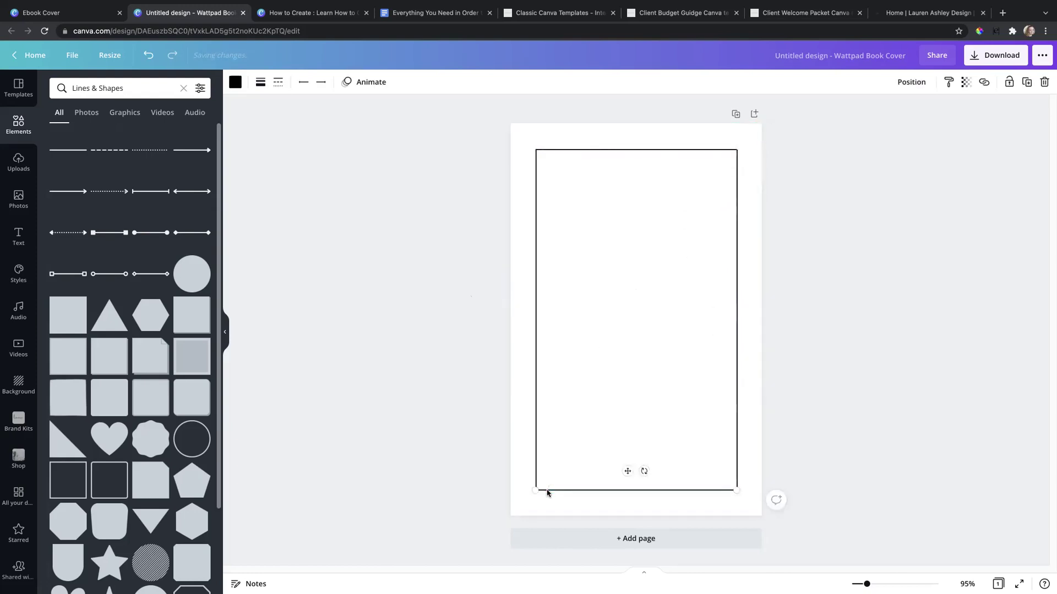
click(470, 460)
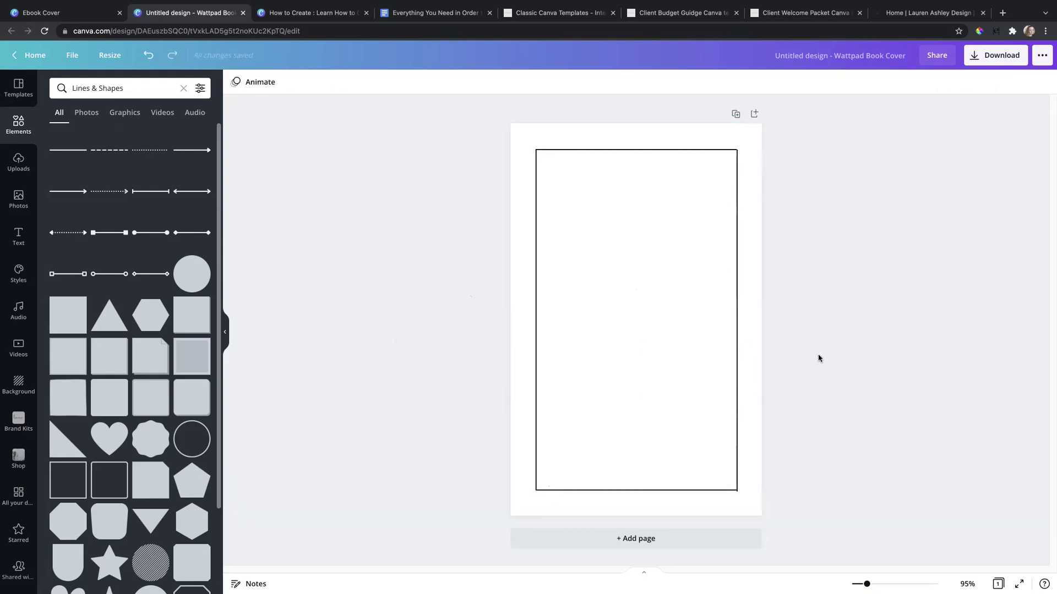
click(737, 457)
drag(737, 488, 738, 489)
click(520, 418)
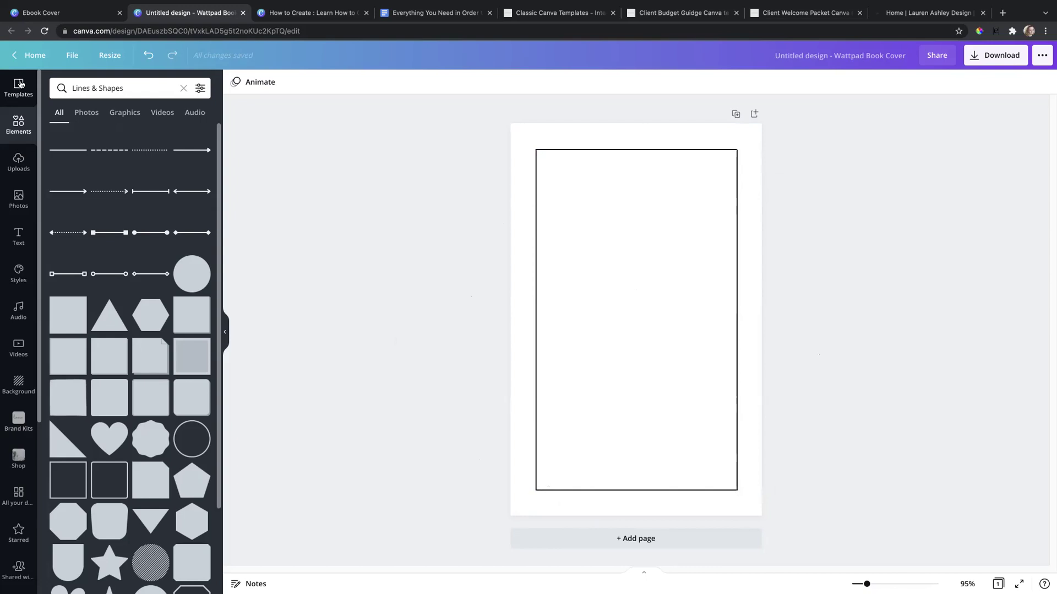
Browse the ready-made font combinations available for text
click(16, 241)
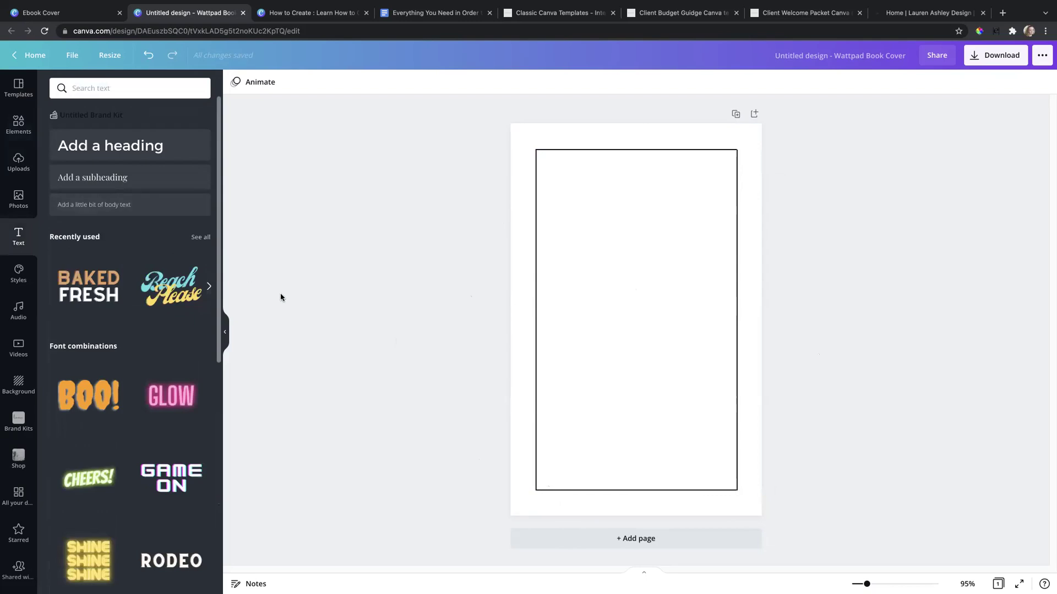
scroll(218, 302, down, 10)
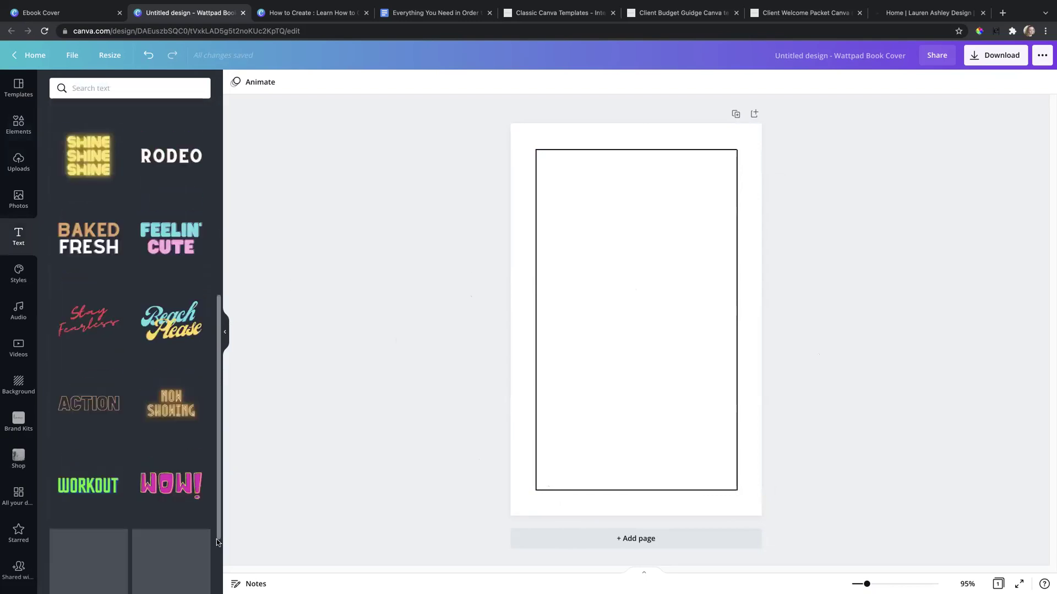
scroll(220, 322, down, 10)
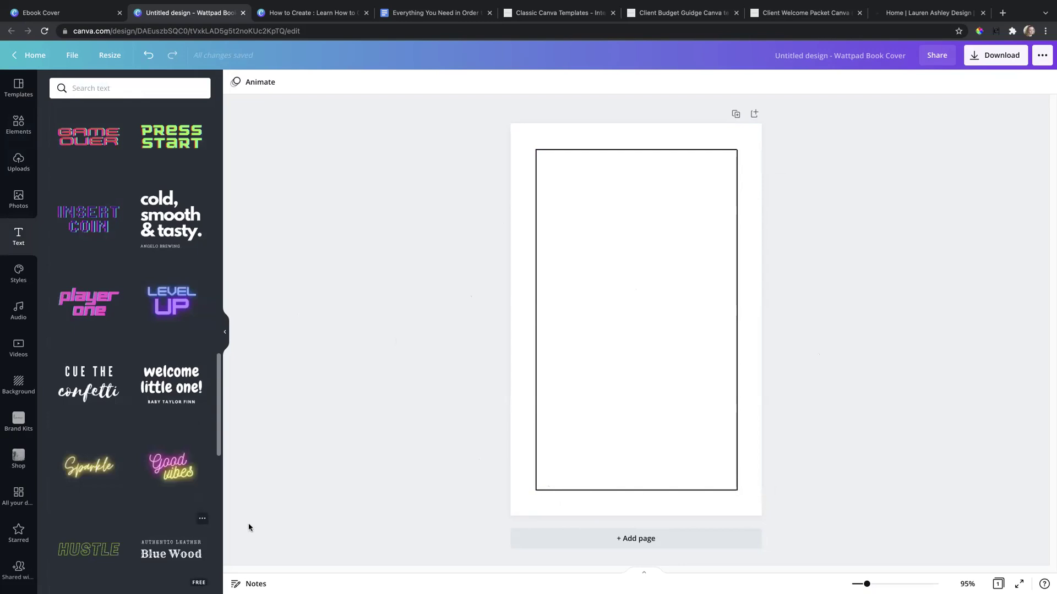
scroll(219, 410, down, 10)
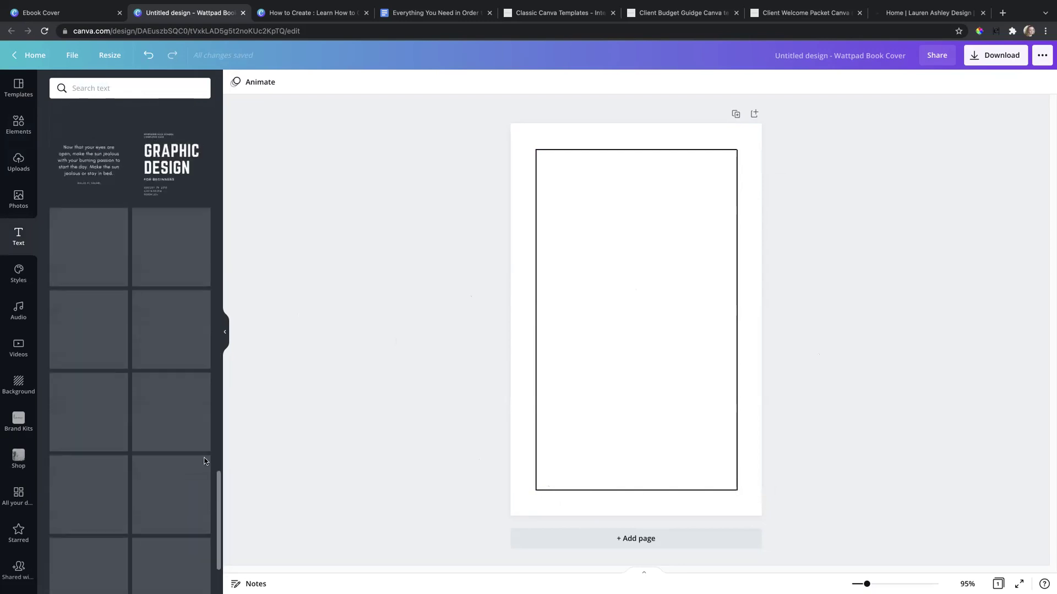
scroll(216, 480, down, 6)
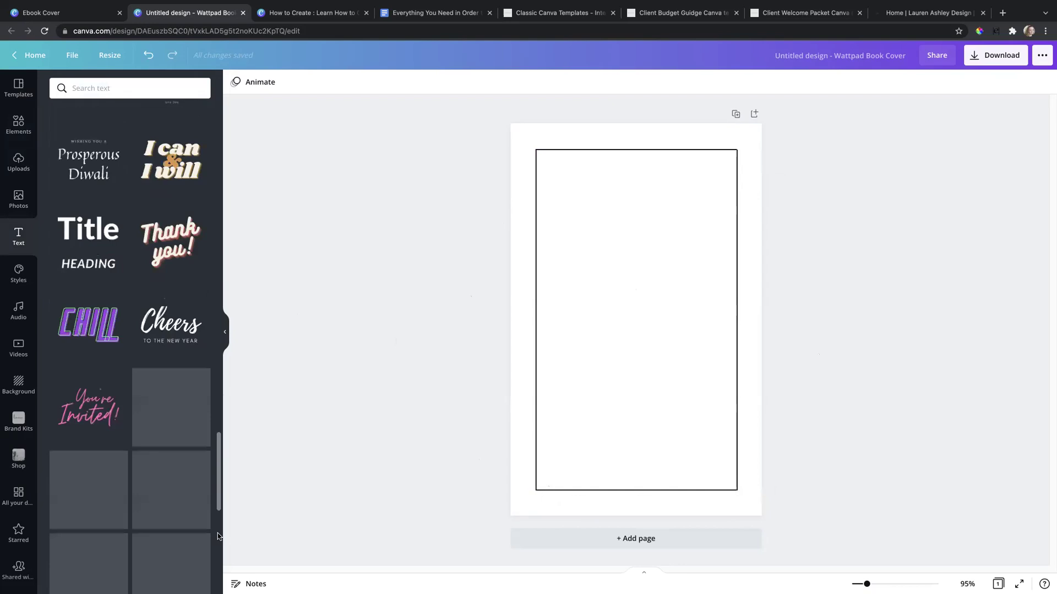
scroll(218, 463, down, 10)
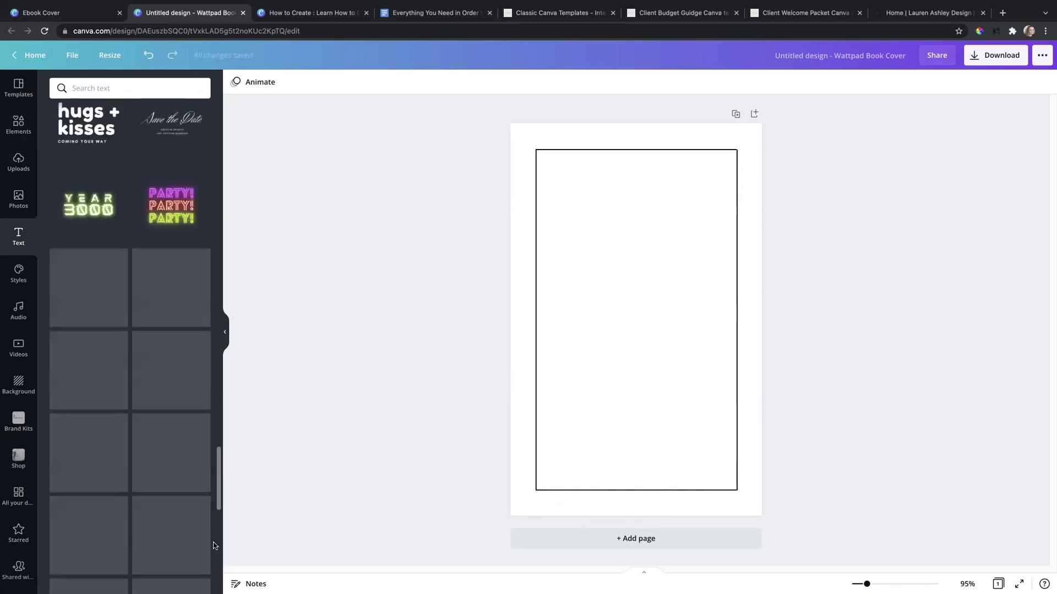
scroll(220, 529, down, 10)
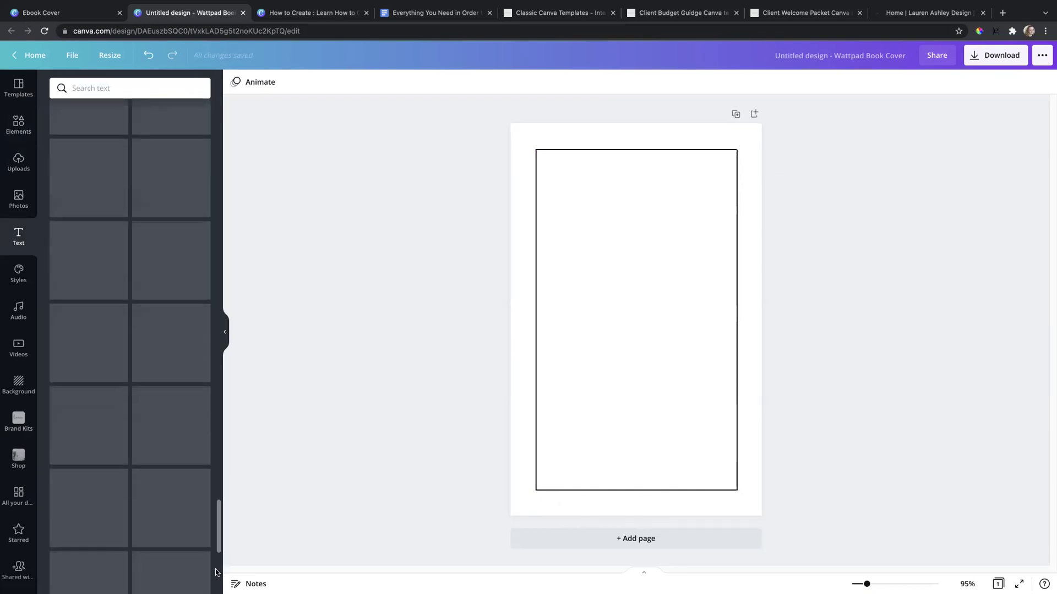
drag(220, 496, 216, 524)
scroll(209, 536, down, 10)
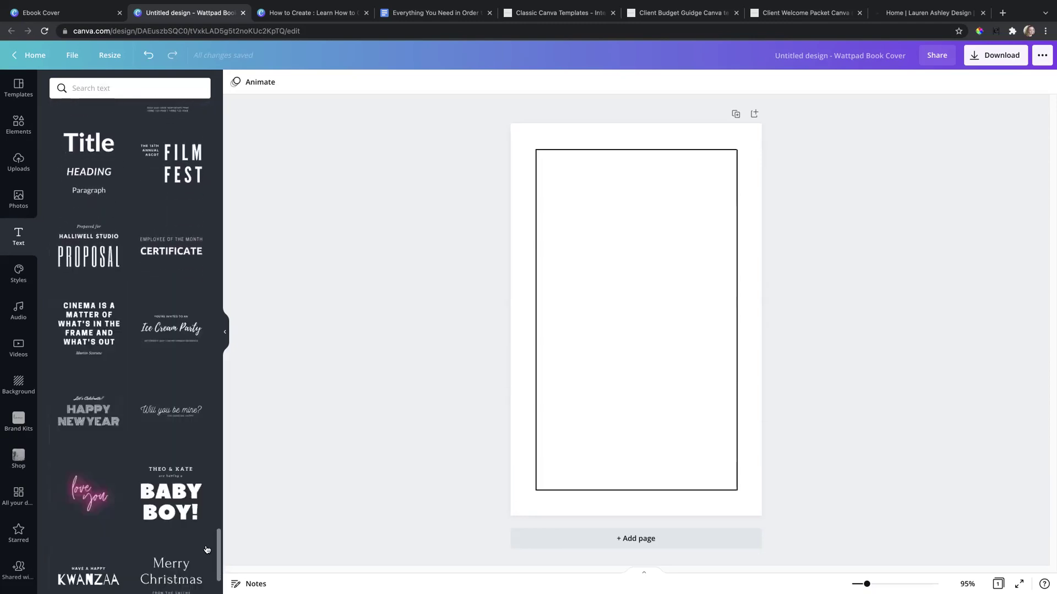
scroll(213, 568, down, 5)
scroll(213, 568, down, 2)
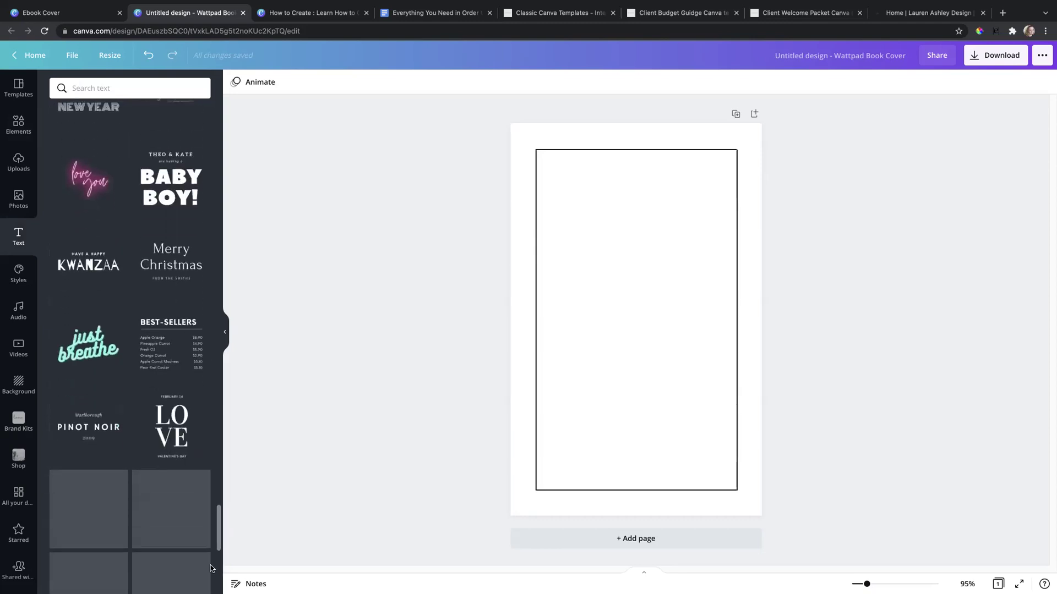
drag(216, 514, 214, 545)
scroll(214, 545, down, 10)
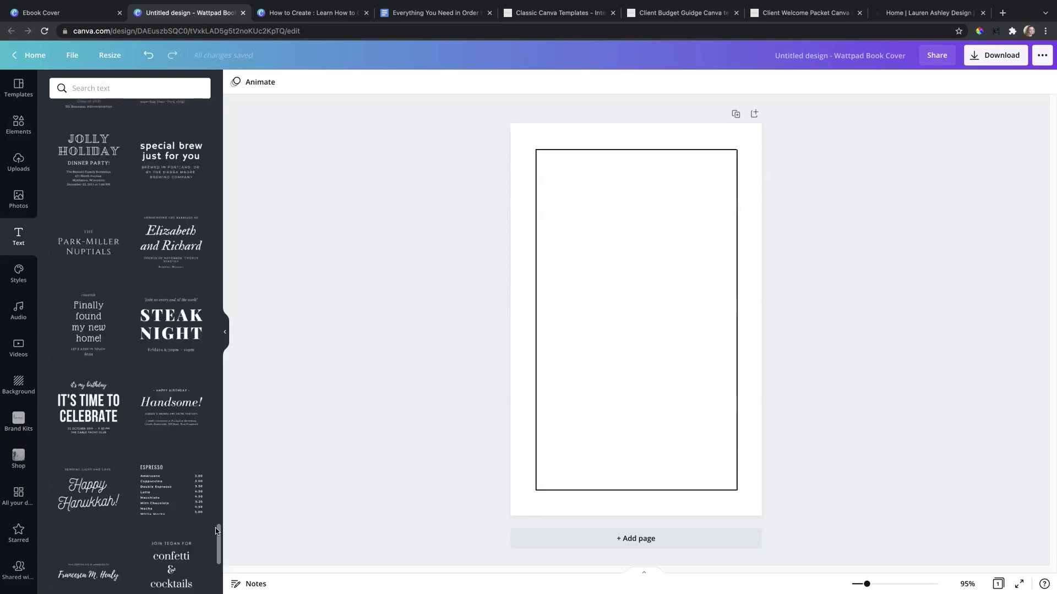
drag(216, 528, 276, 96)
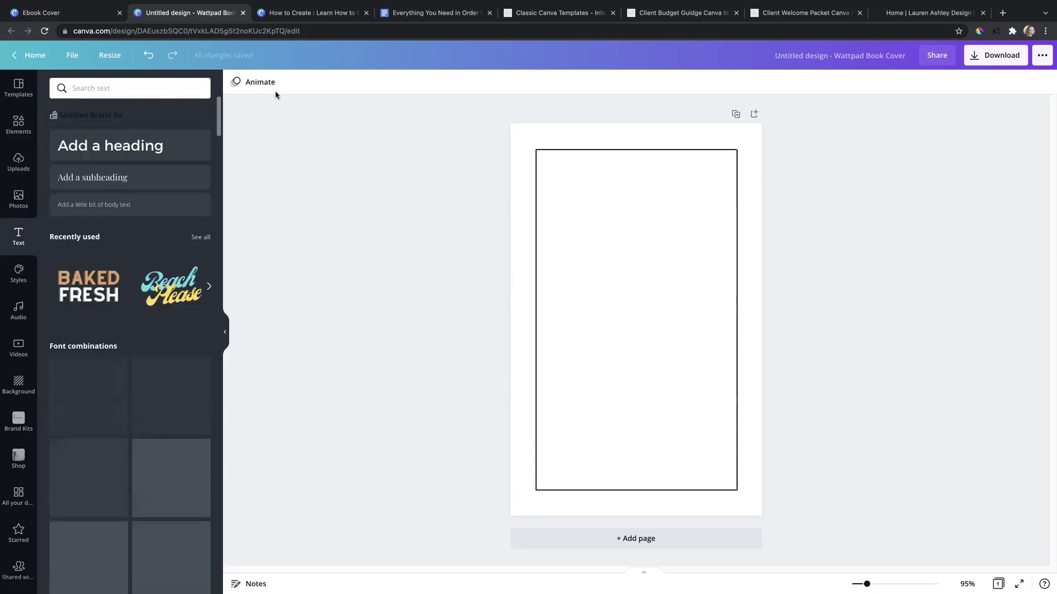
Add a subheading text box and place it inside the border, slightly left of the page's centre
click(117, 188)
drag(644, 345, 603, 331)
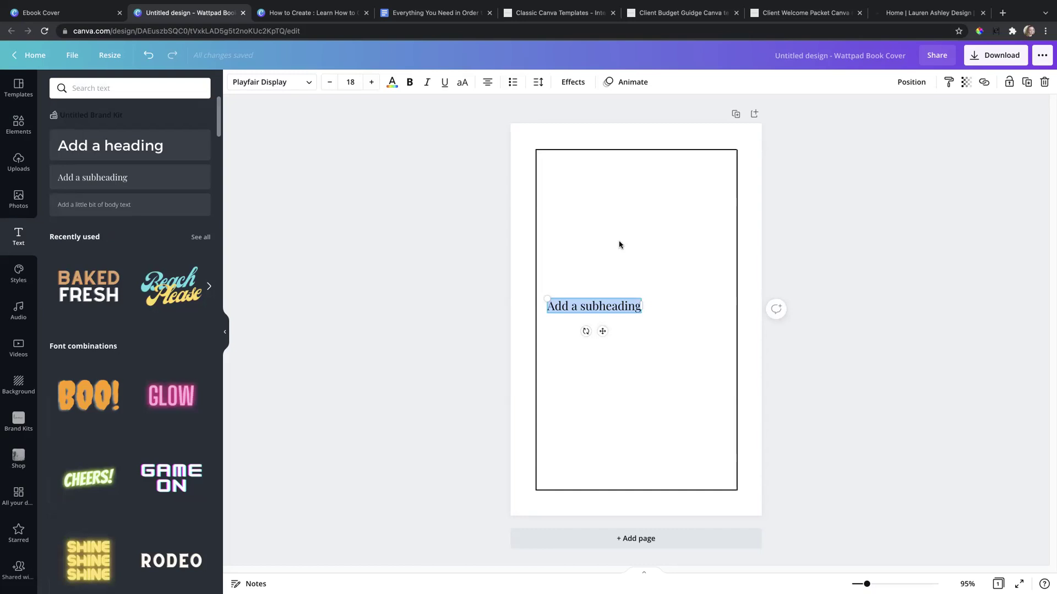
drag(602, 330, 603, 340)
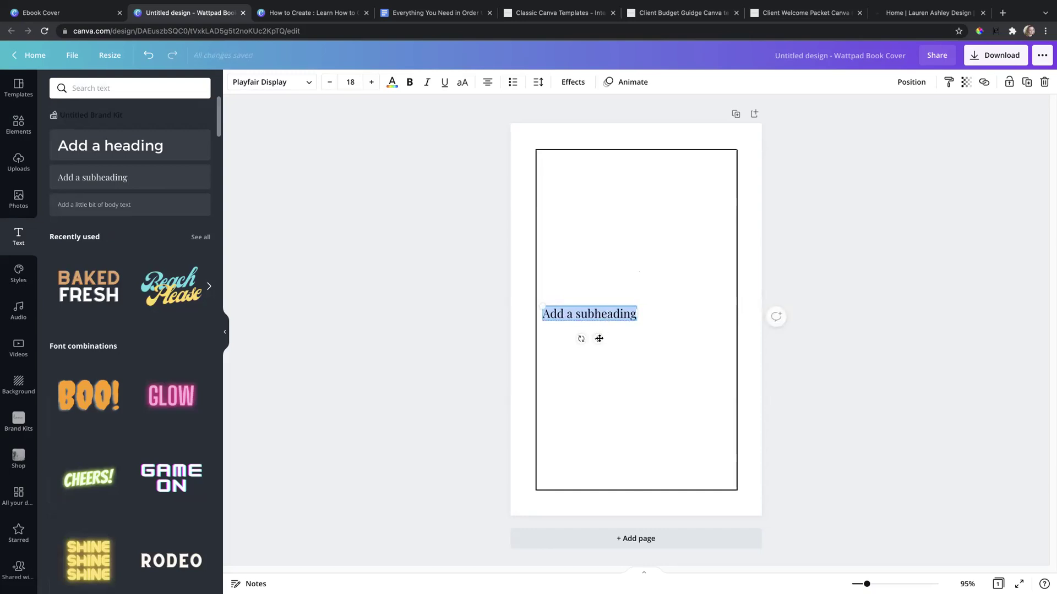
drag(600, 339, 599, 339)
drag(598, 340, 601, 345)
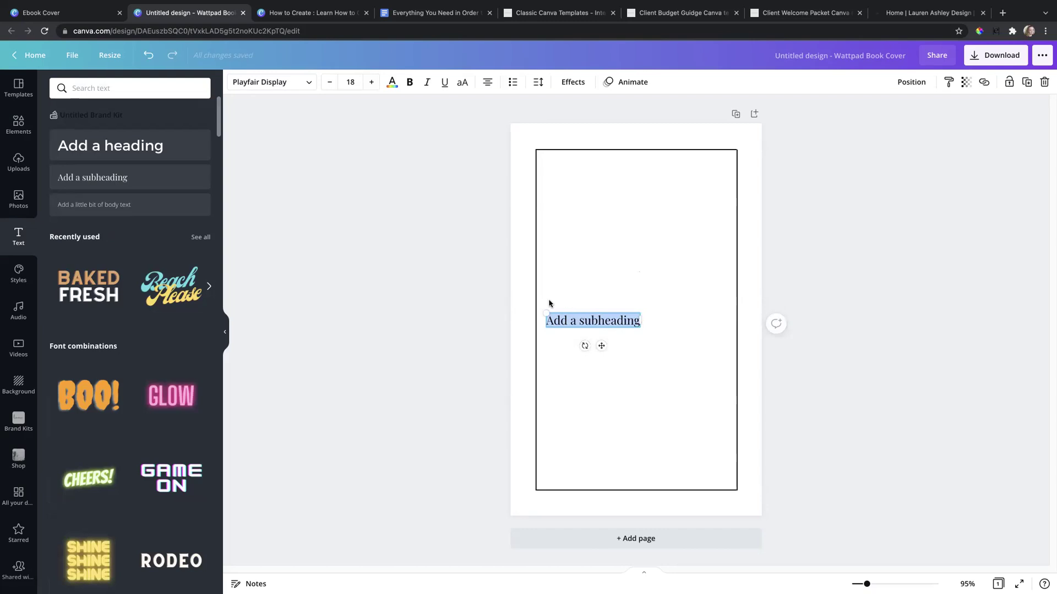
Set the subheading's font to Abhaya Libre Regular and move the text box slightly lower
click(311, 82)
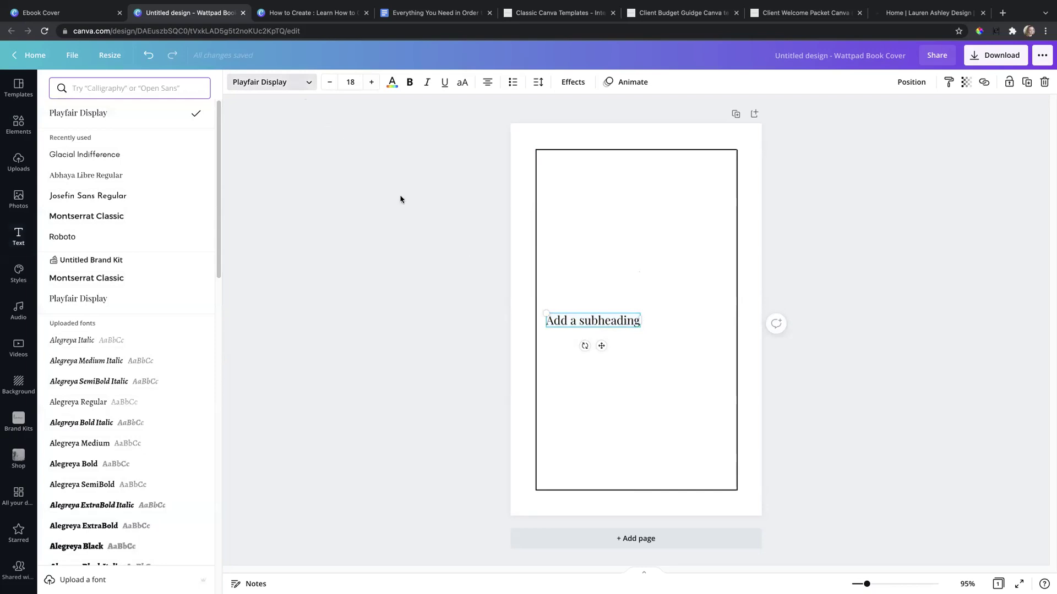
key(Escape)
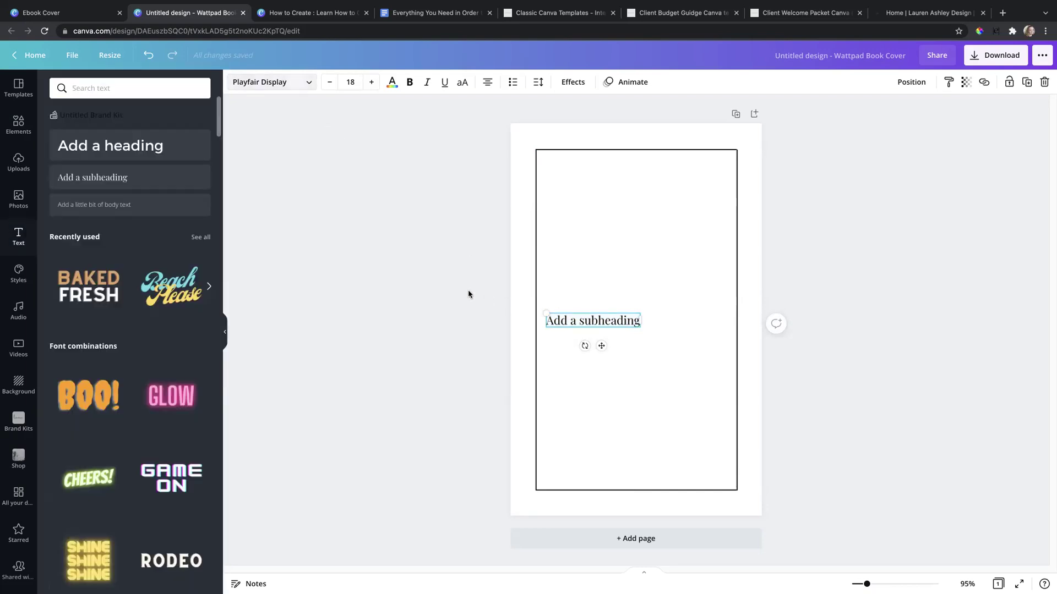
double_click(578, 323)
triple_click(578, 324)
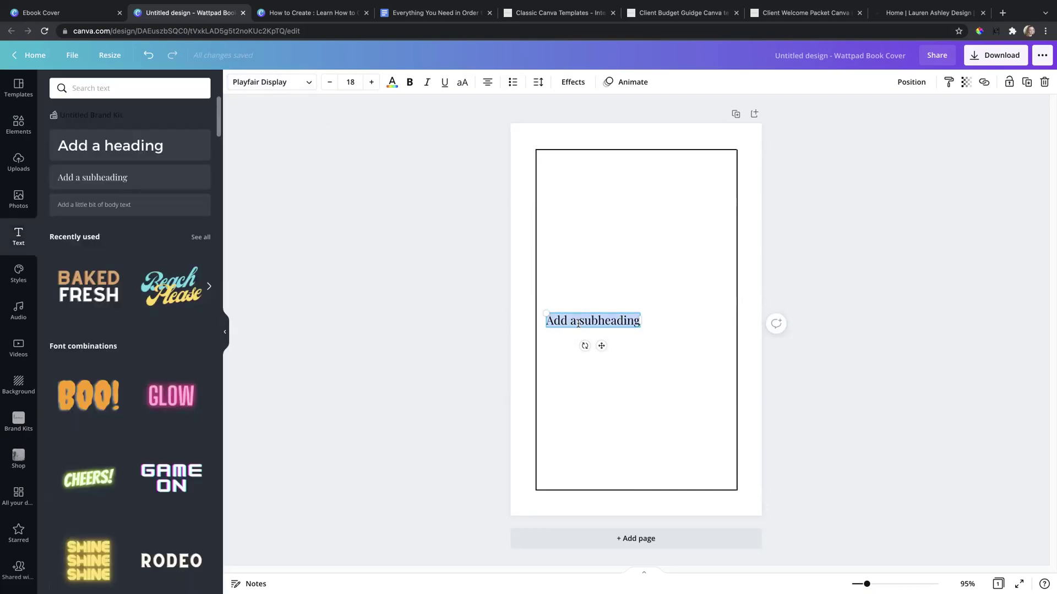
click(297, 83)
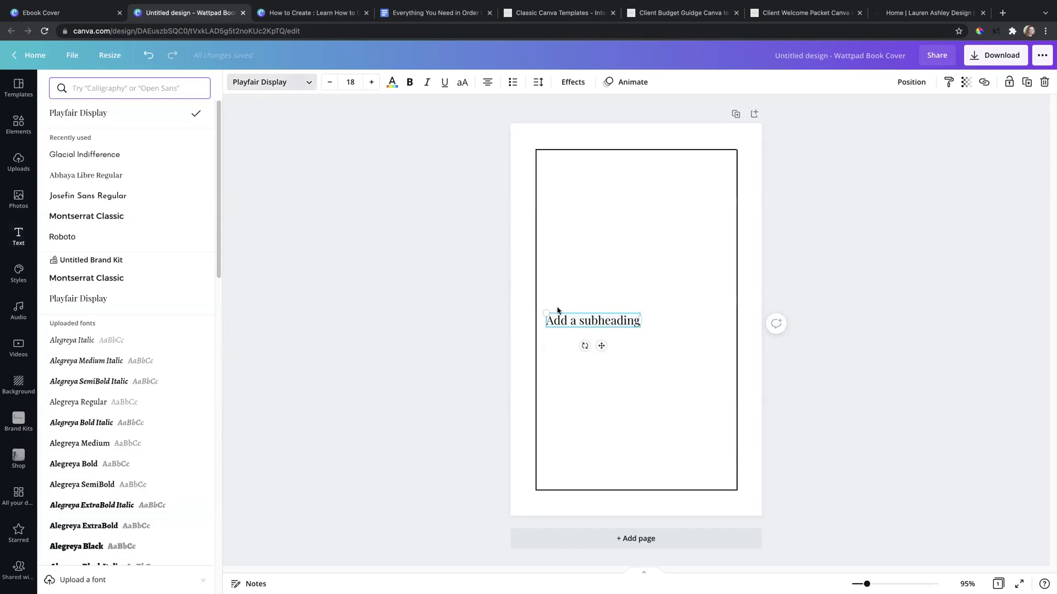
triple_click(559, 321)
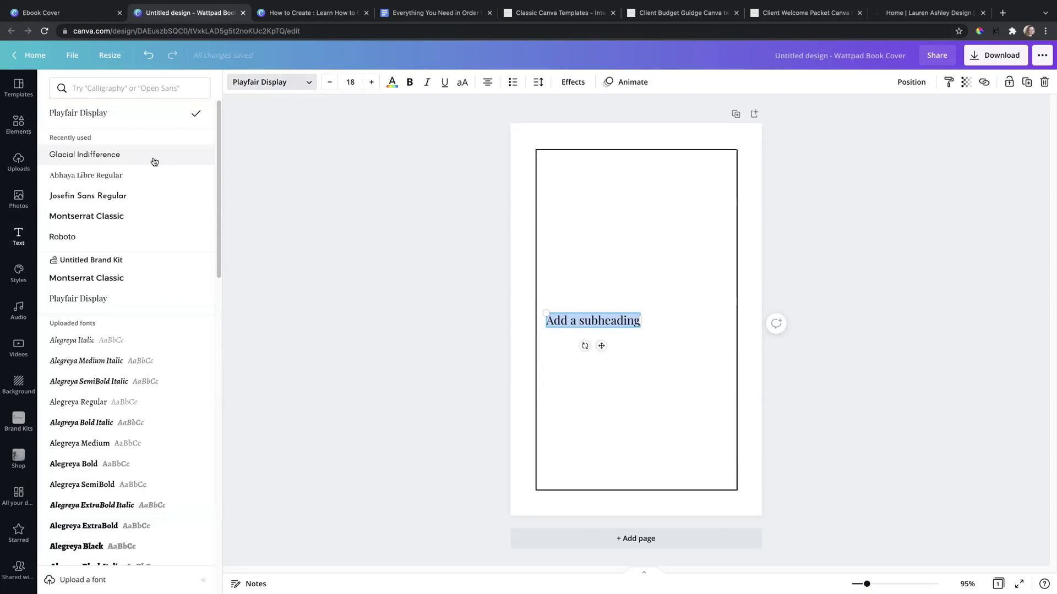
click(90, 177)
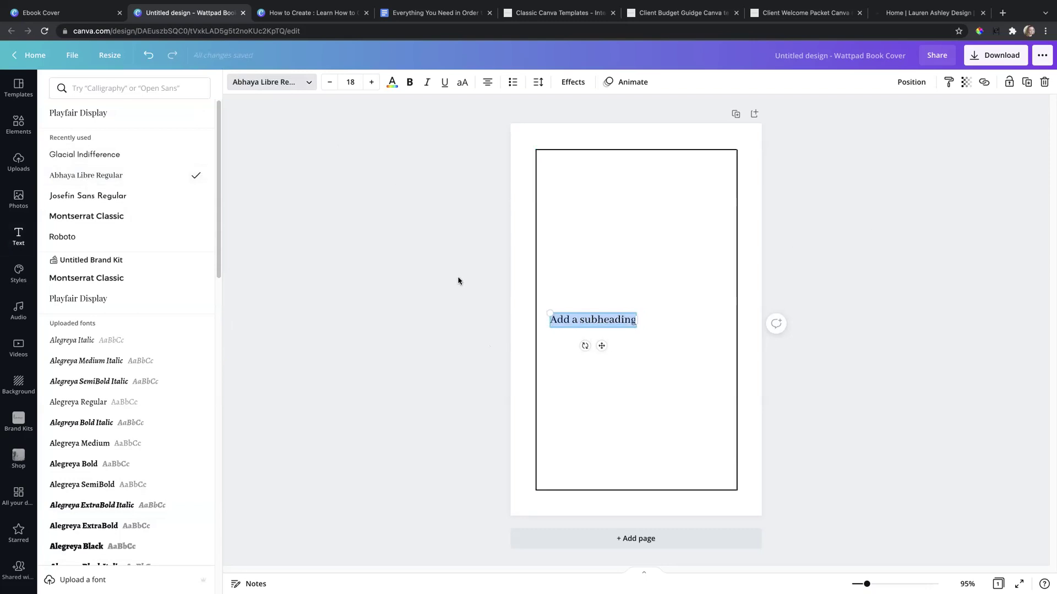
scroll(165, 309, down, 15)
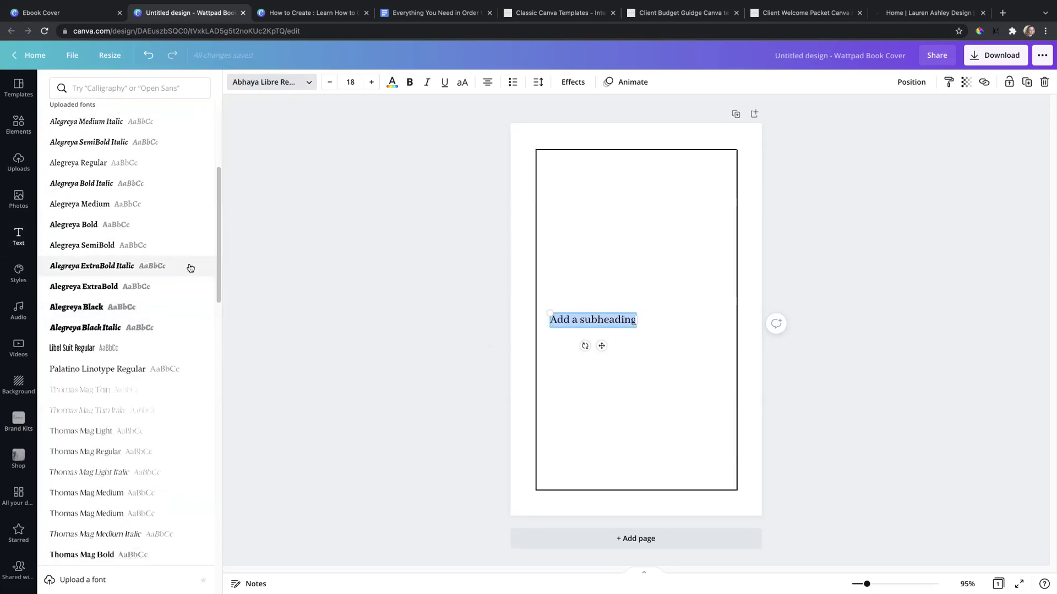
scroll(187, 302, down, 20)
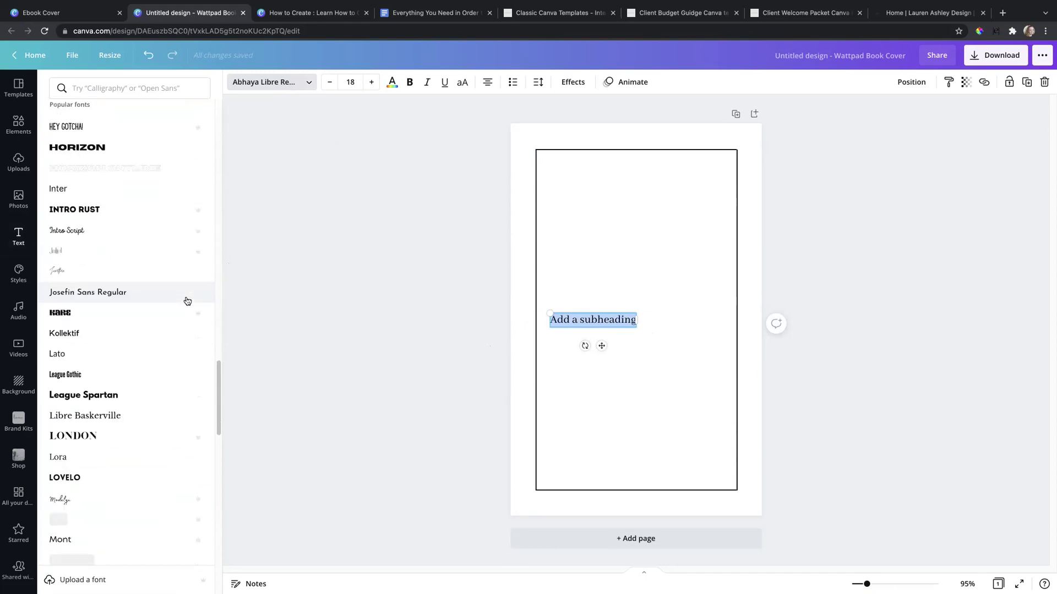
scroll(187, 302, down, 20)
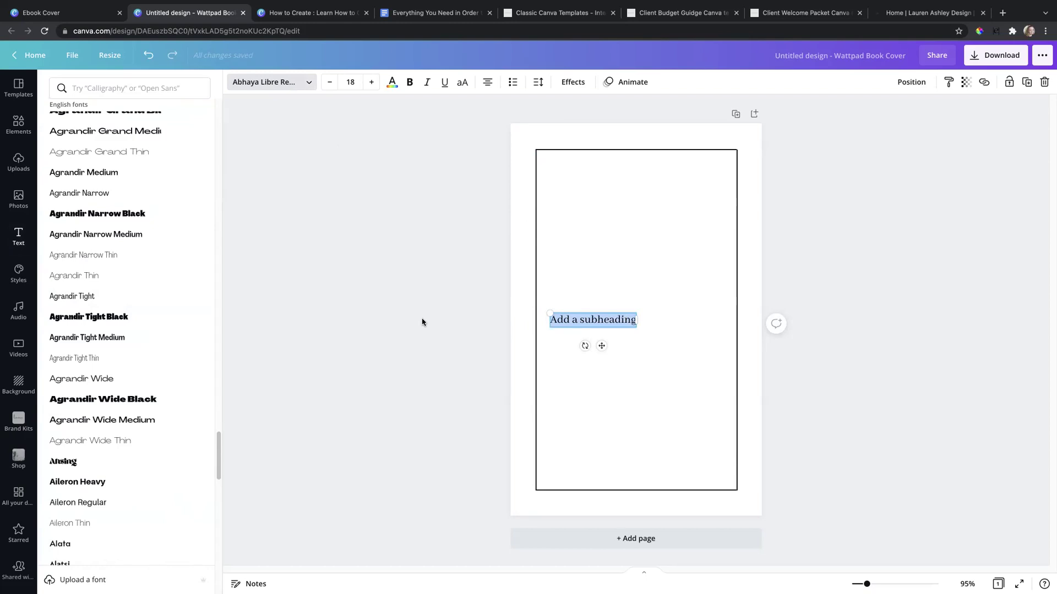
key(Escape)
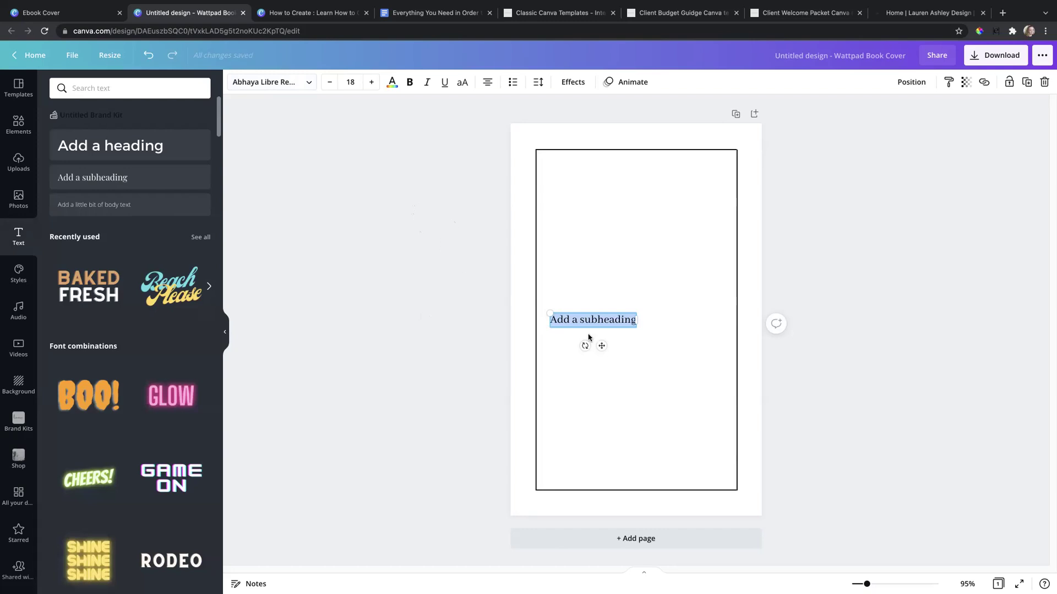
drag(602, 347, 606, 354)
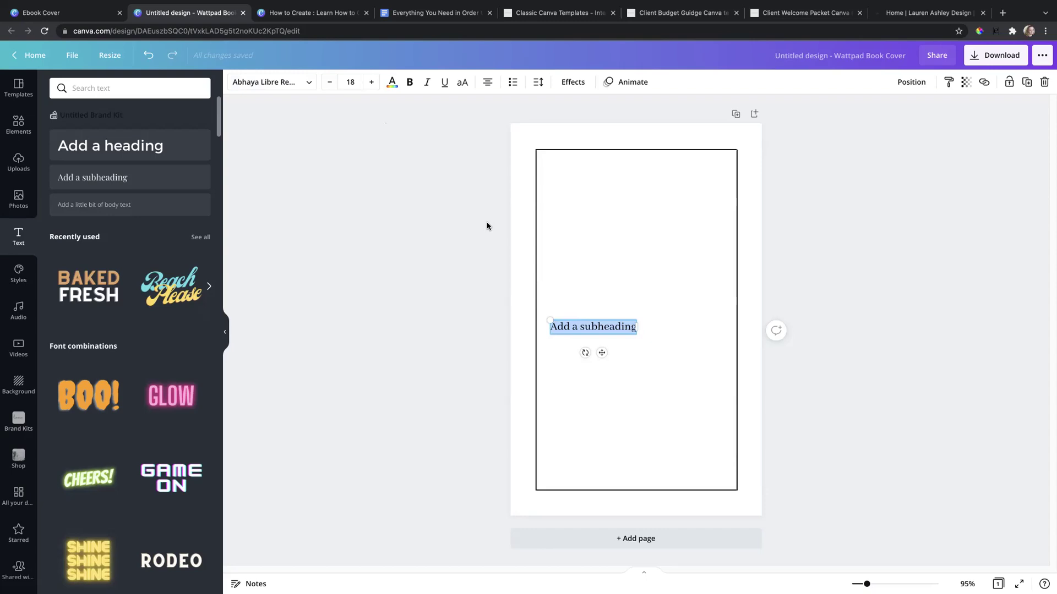
Copy the first body paragraph from the Google Docs document and paste it over the subheading placeholder in the Canva design
click(388, 16)
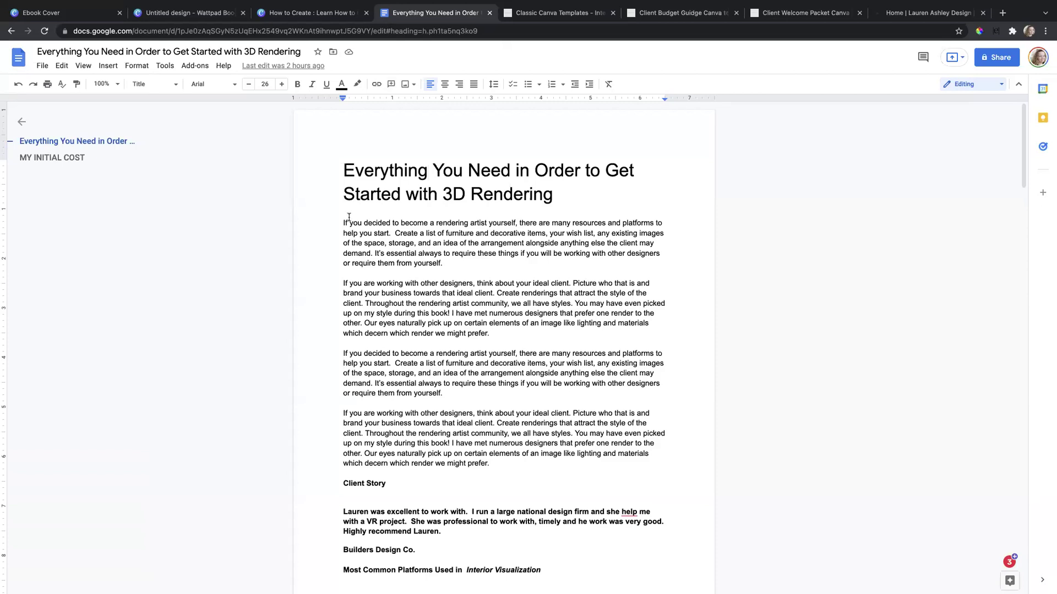
drag(340, 222, 451, 265)
key(ctrl+c)
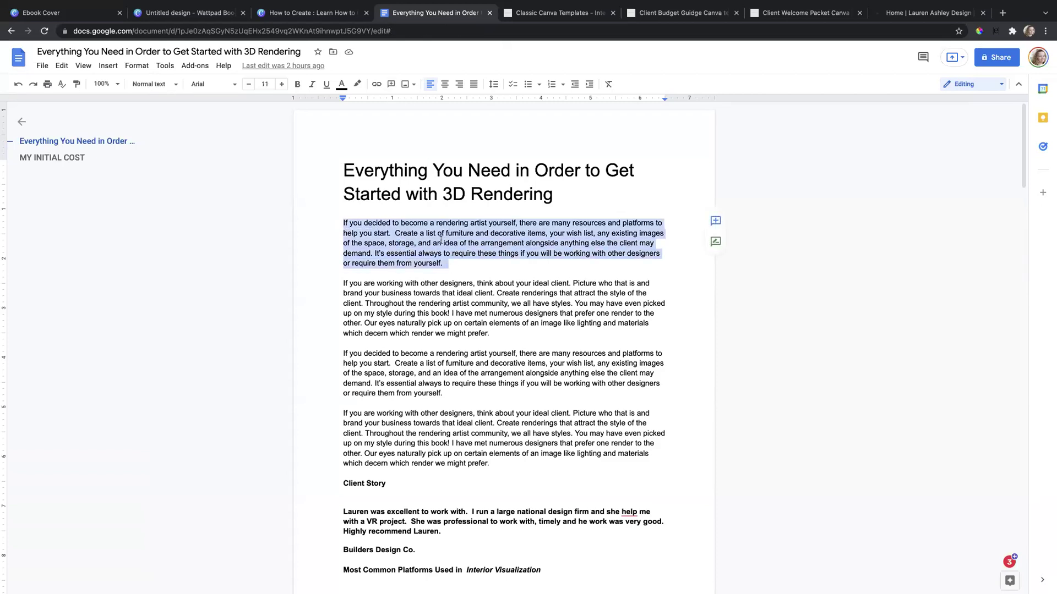
click(189, 12)
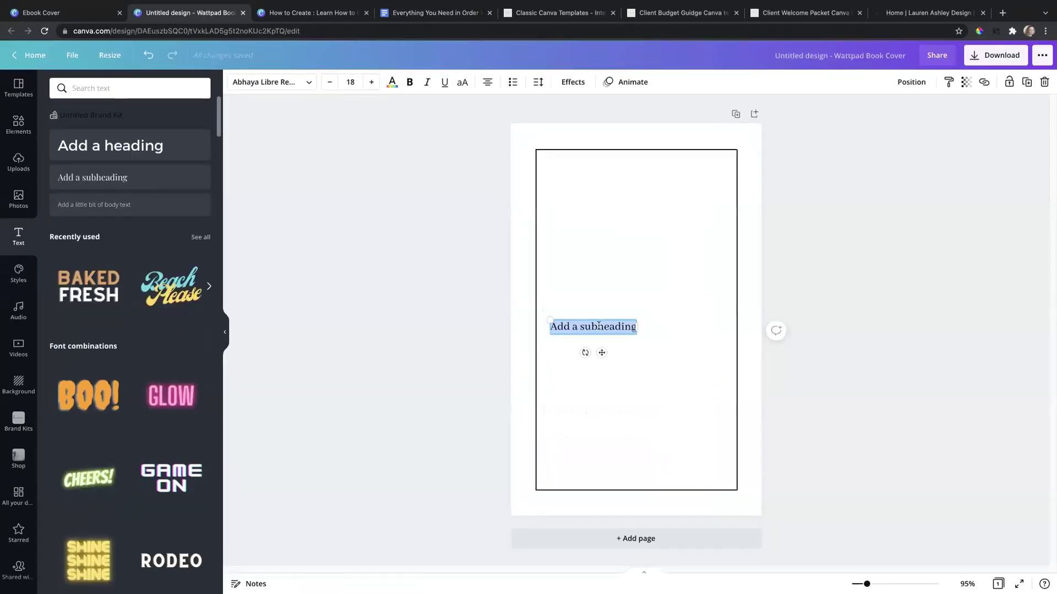
key(ctrl+v)
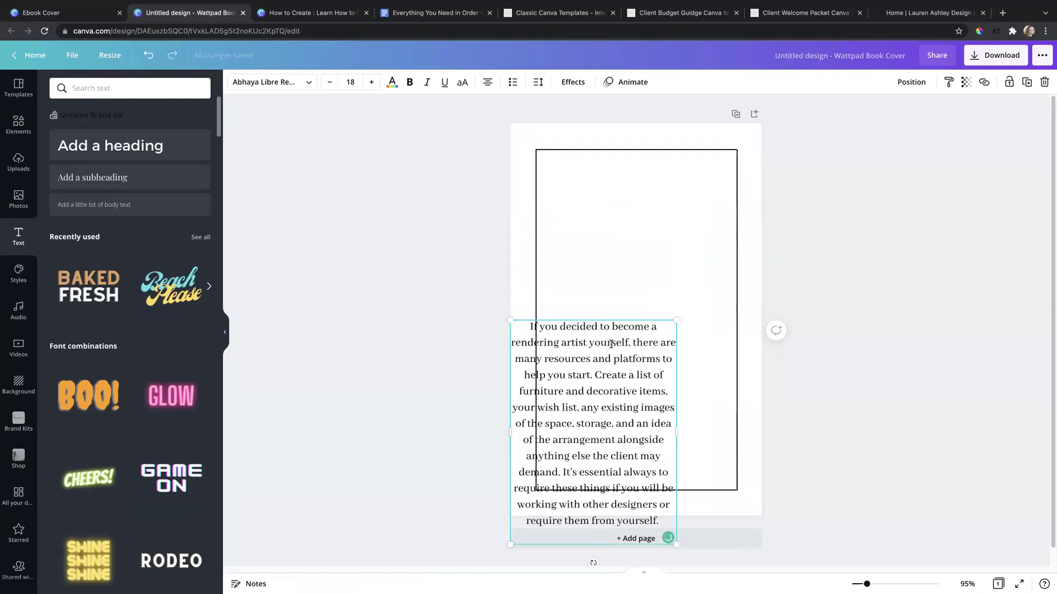
Justify the whole pasted paragraph
drag(661, 521, 504, 330)
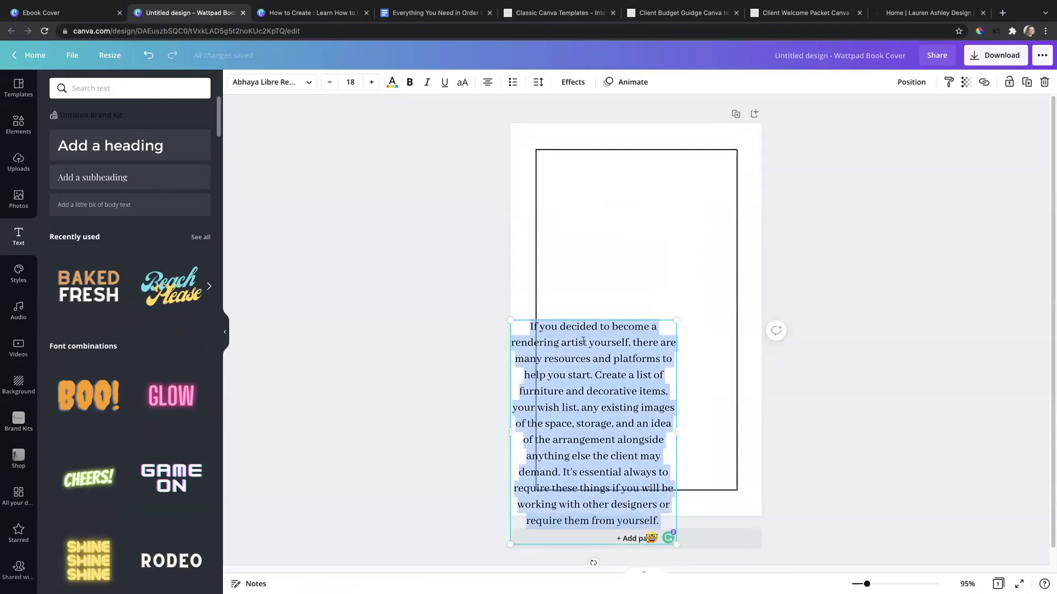
click(488, 82)
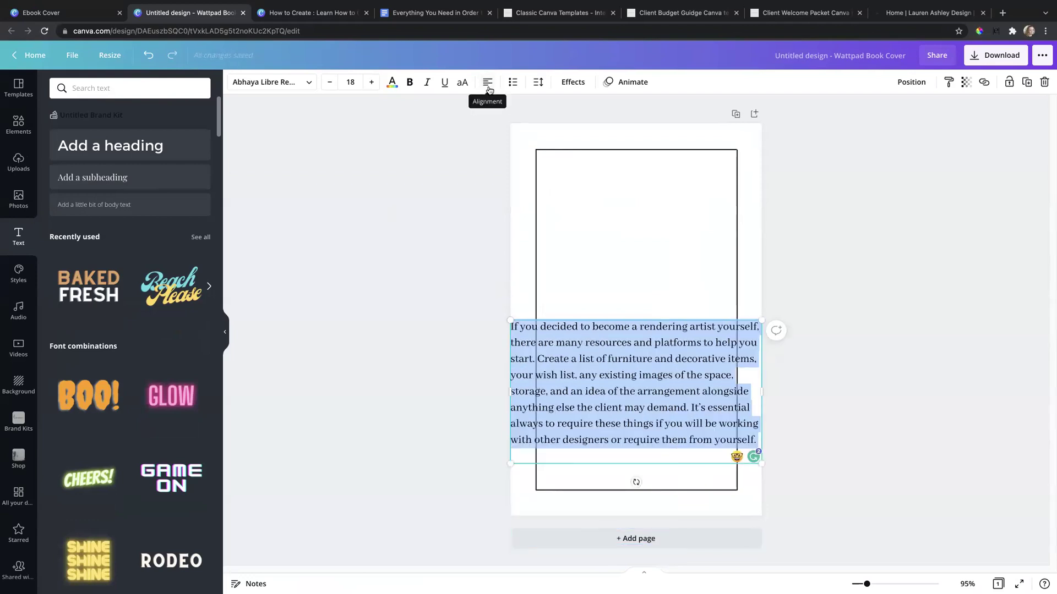
click(488, 84)
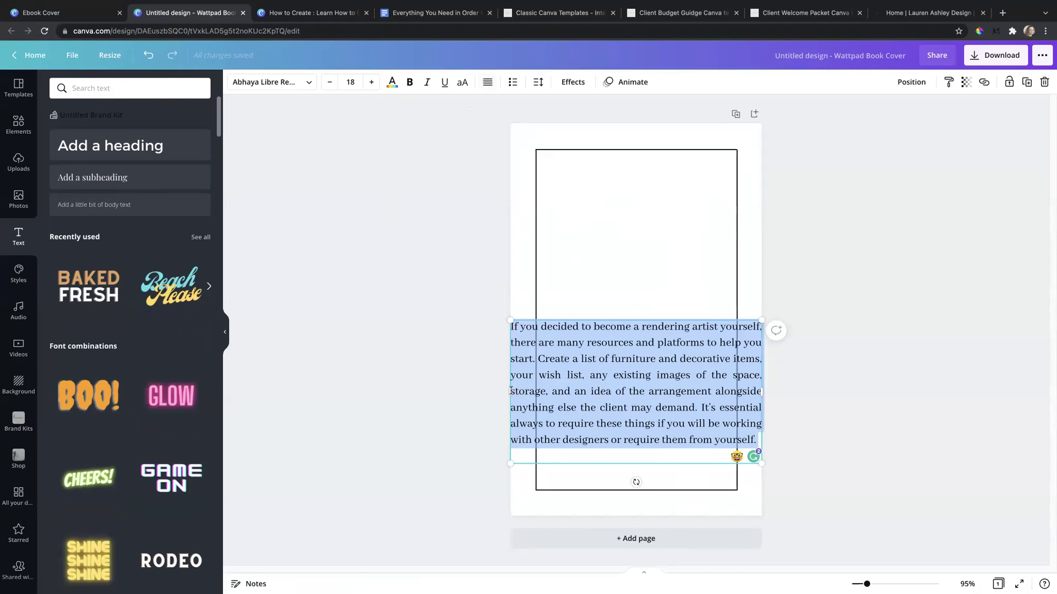
Narrow the paragraph's text box to a column just under half the border's width and move the column up to the top of the page
drag(509, 392, 544, 391)
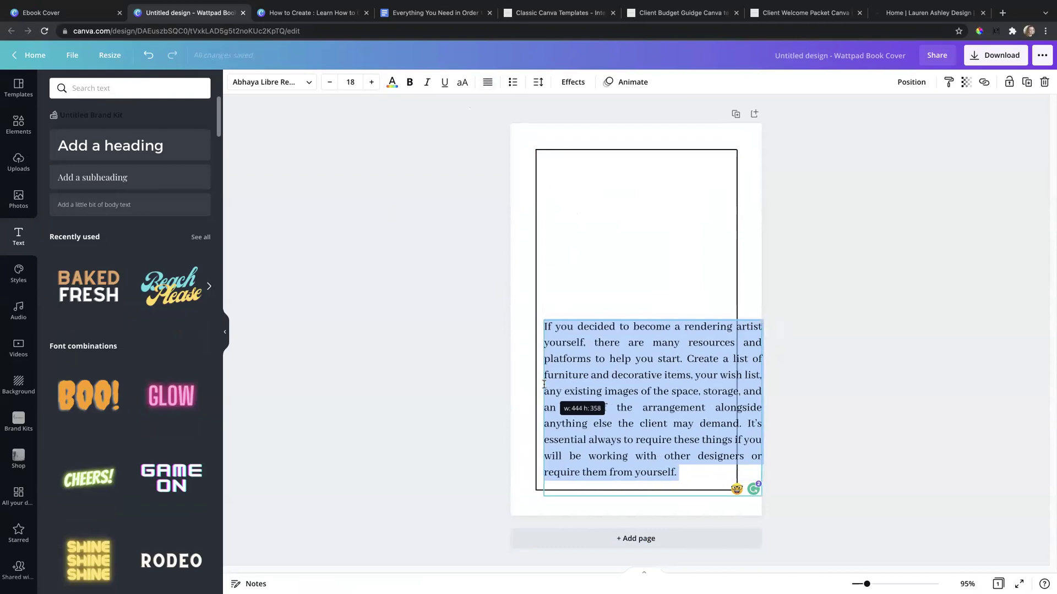
drag(762, 401, 637, 422)
drag(593, 320, 590, 151)
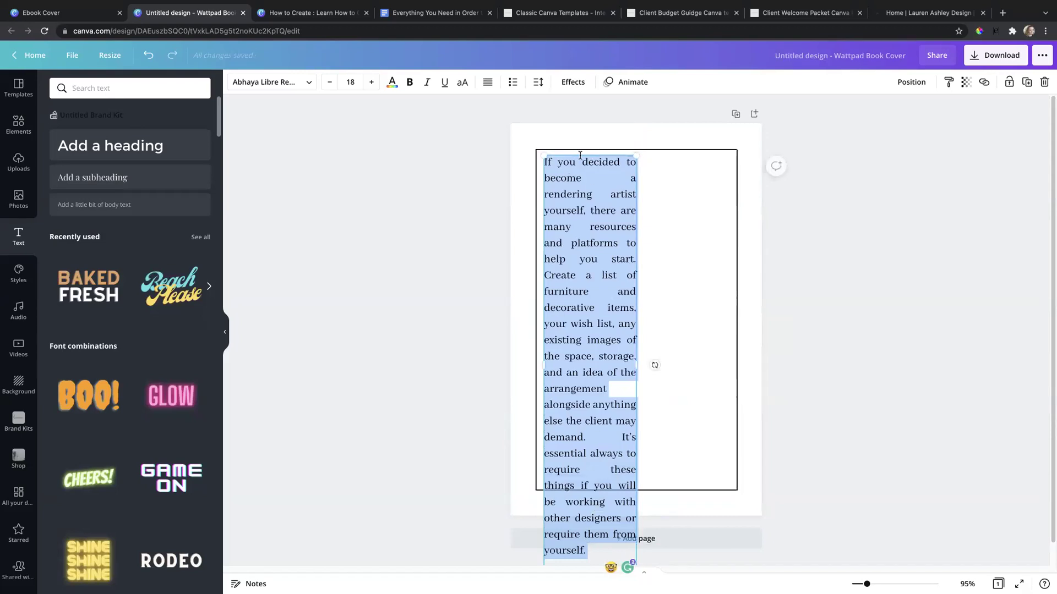
drag(580, 155, 580, 110)
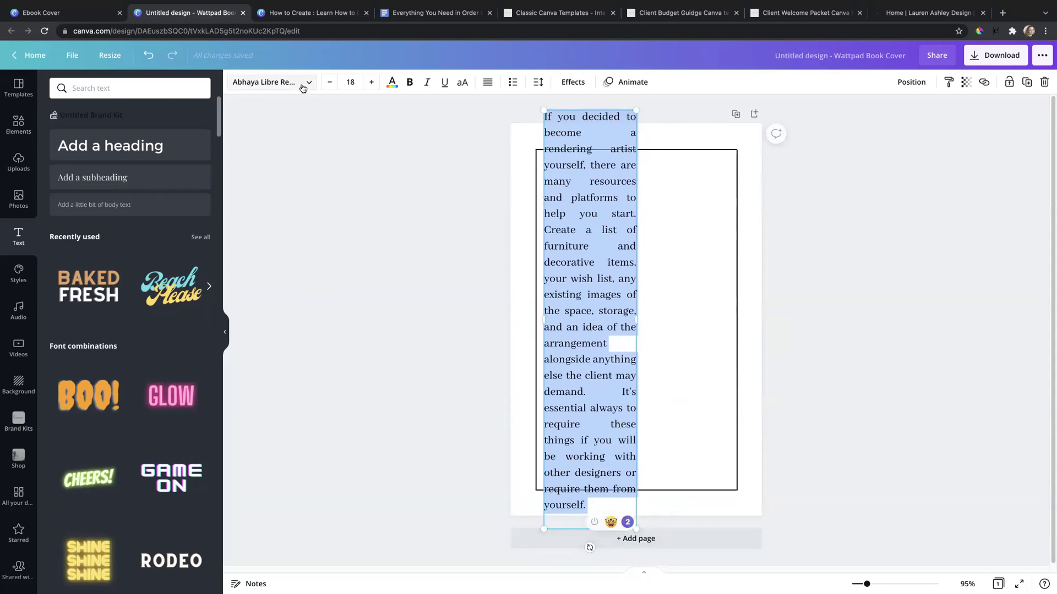
Set the paragraph's font size to 10 and move the column down into the lower half of the border
click(350, 82)
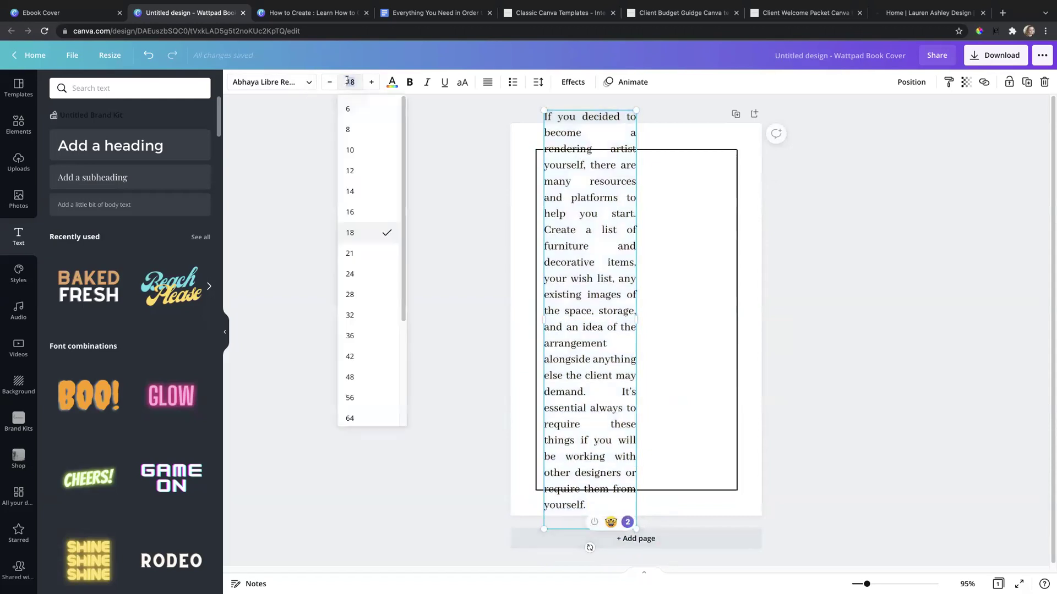
click(353, 154)
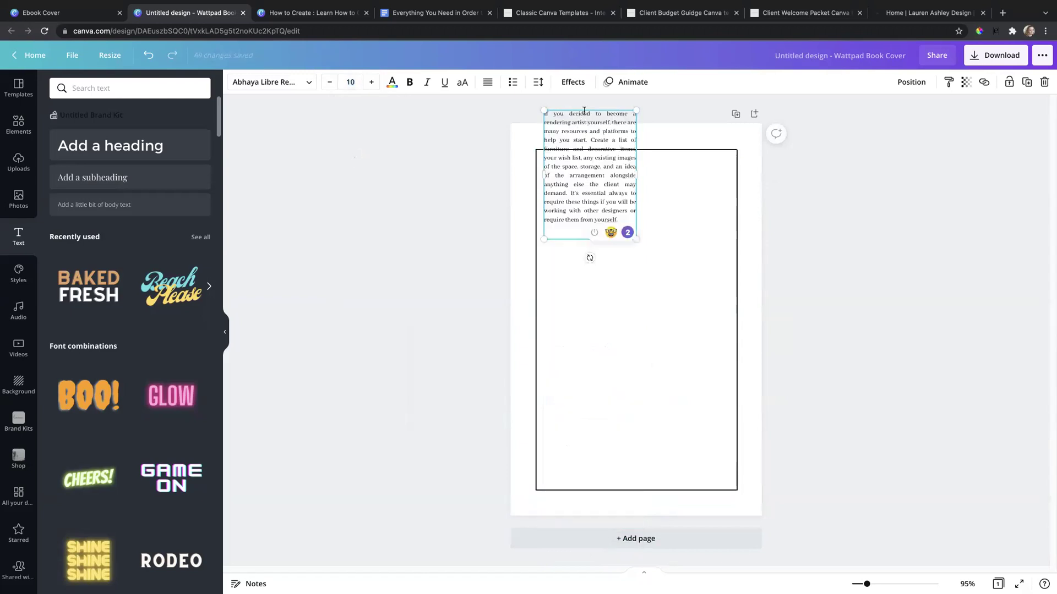
drag(584, 110, 584, 318)
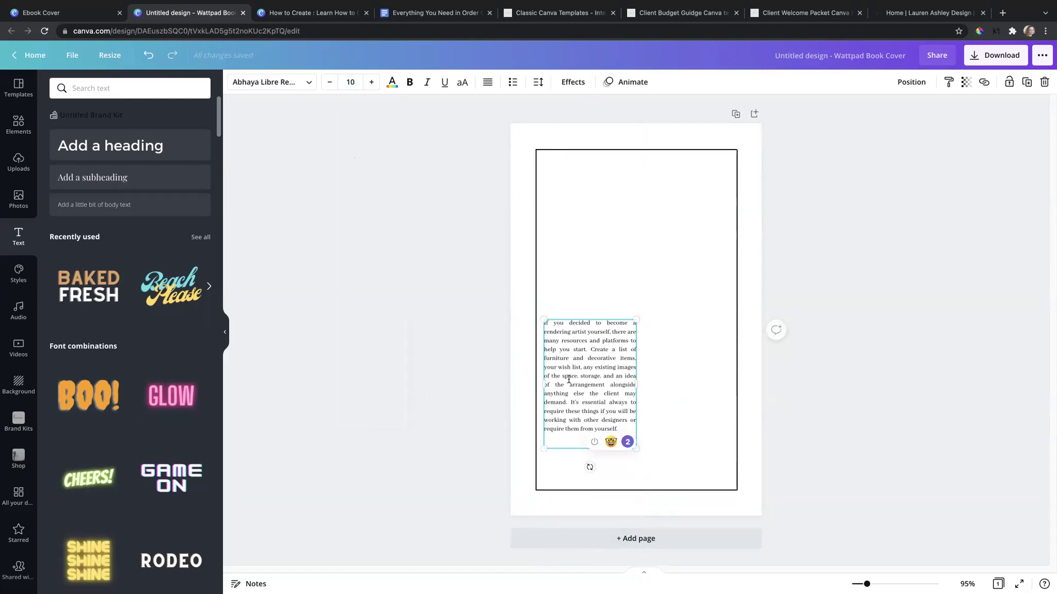
Try font sizes 14 and 12 on the paragraph and return it to size 10
click(349, 82)
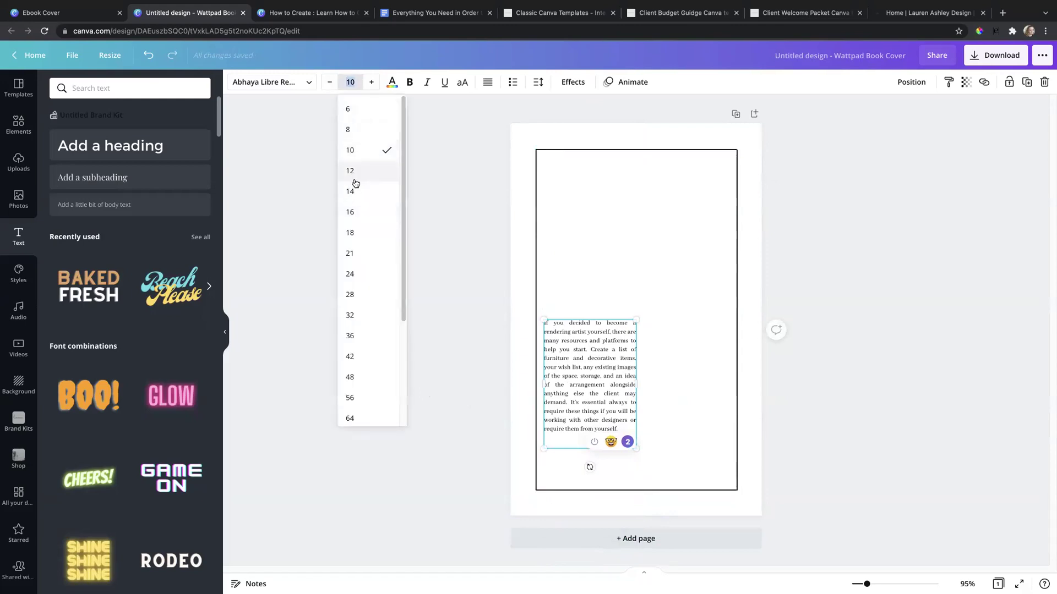
click(353, 191)
click(349, 82)
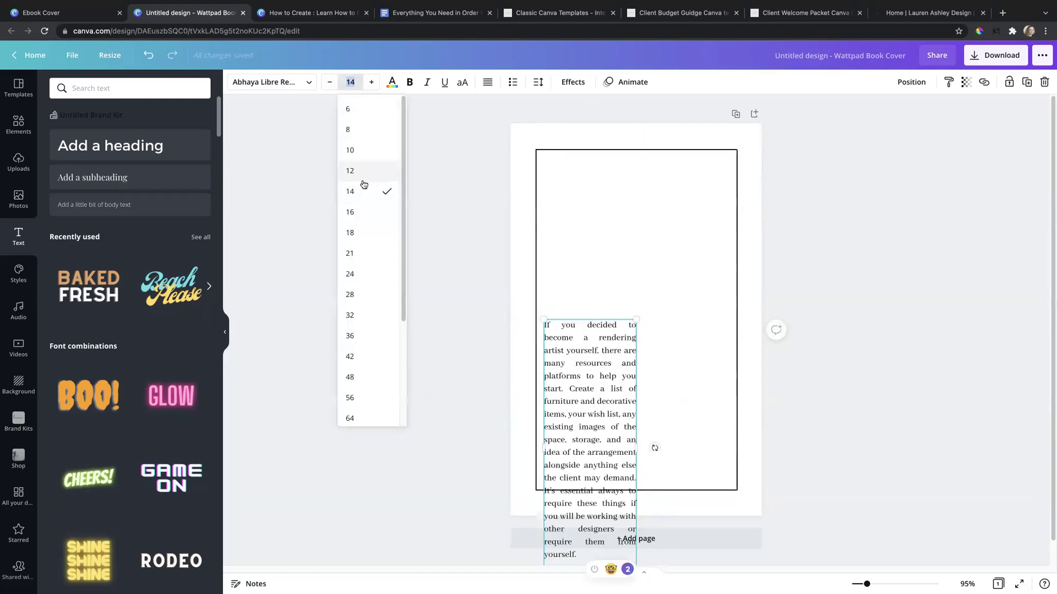
click(361, 171)
click(349, 82)
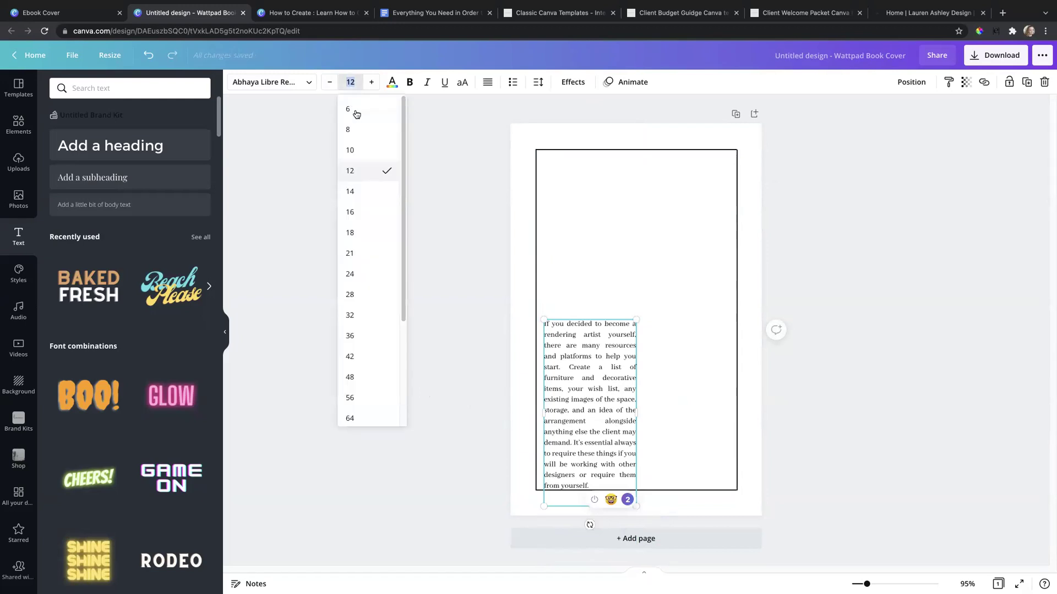
click(358, 149)
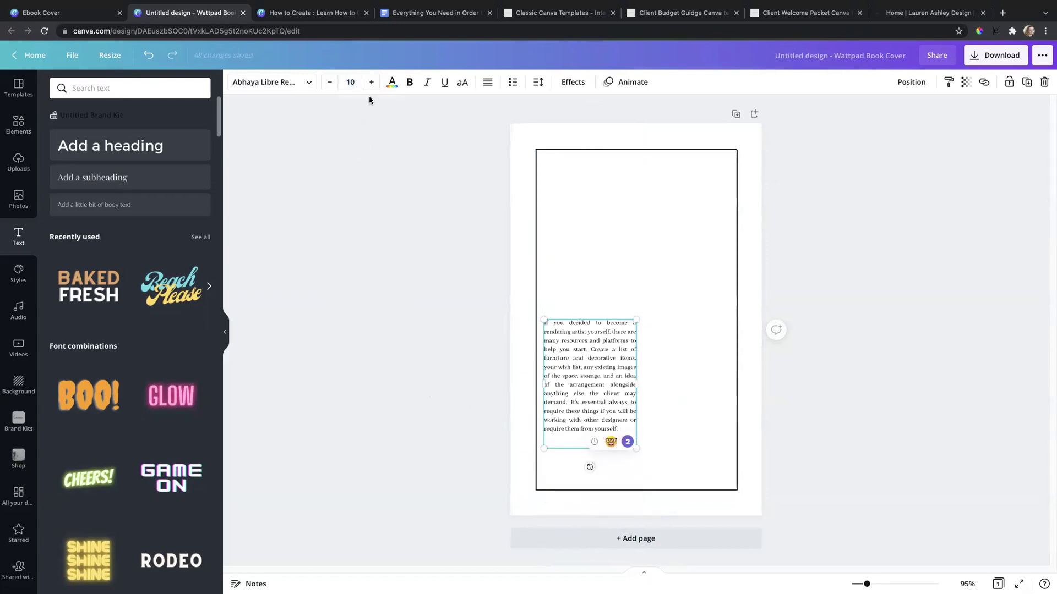
click(349, 82)
click(349, 82)
click(464, 386)
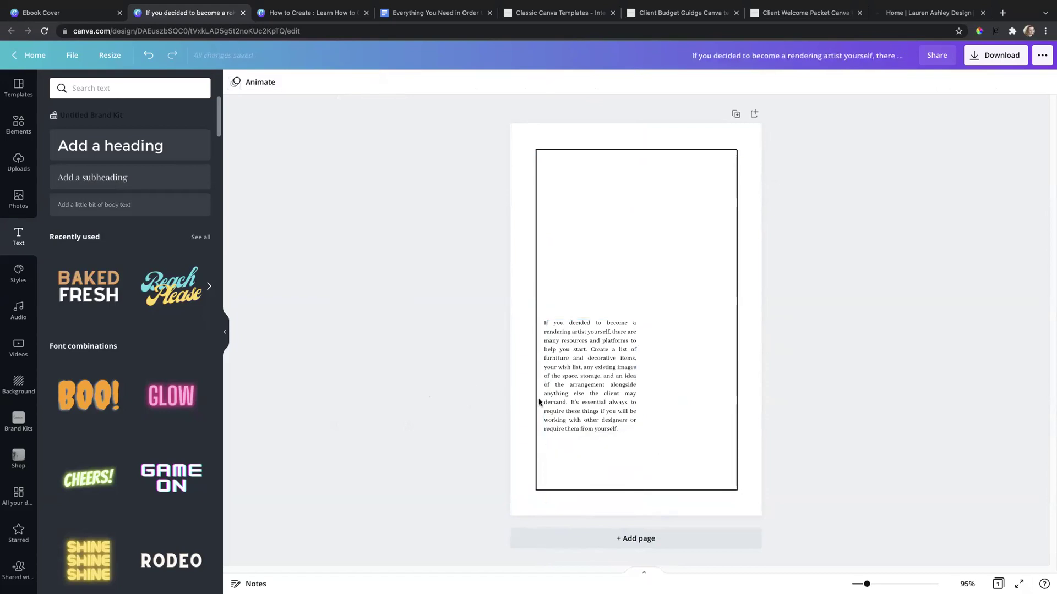
Copy the second paragraph from the Google Docs document and paste it one blank line below the first paragraph in the Canva text box
click(577, 399)
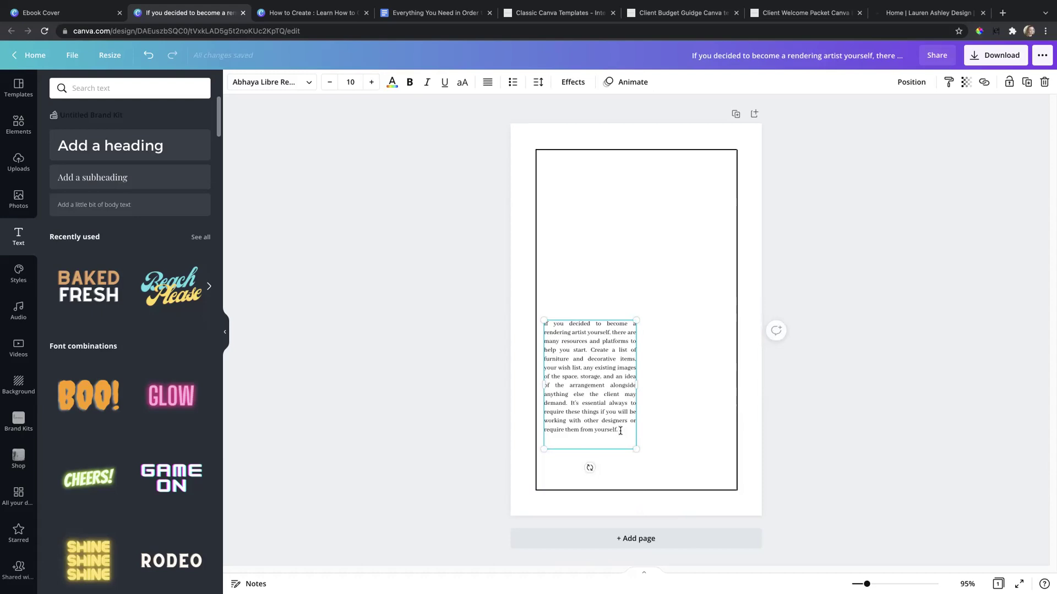
key(Return)
key(Return)
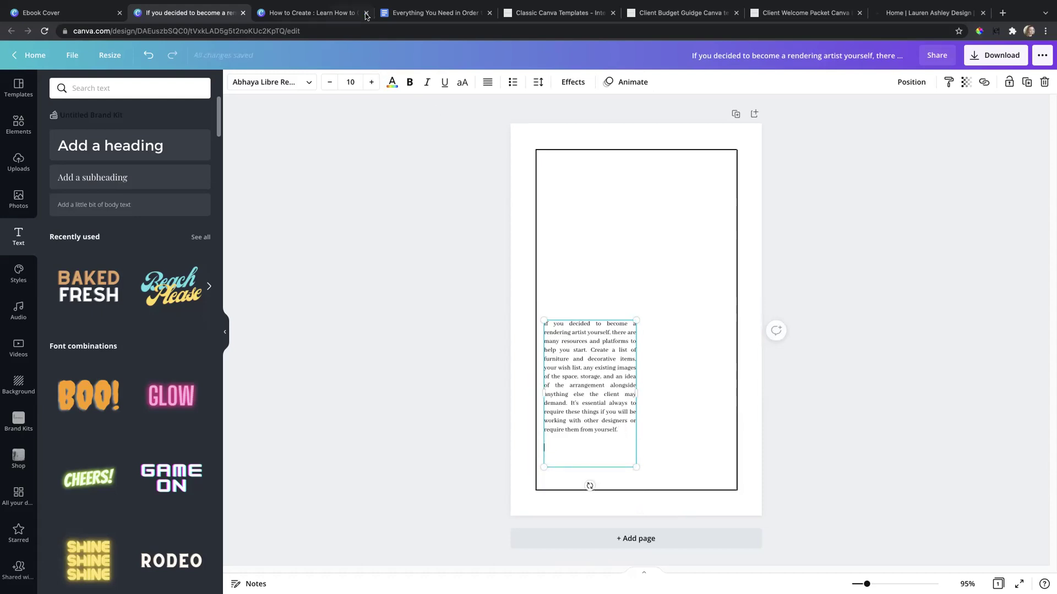
click(390, 16)
drag(343, 283, 491, 333)
key(ctrl+c)
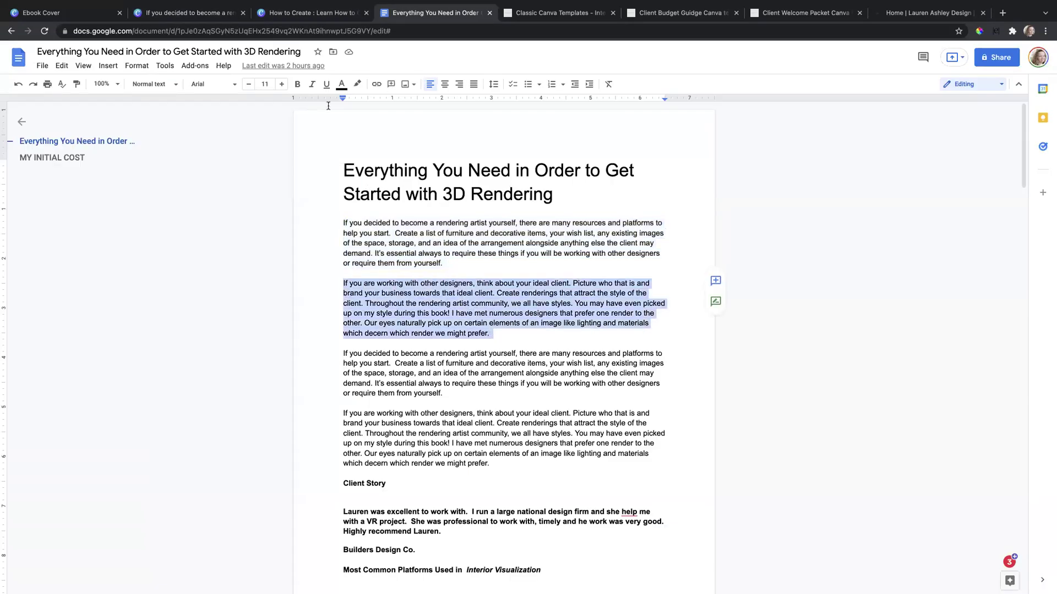
click(306, 13)
click(187, 12)
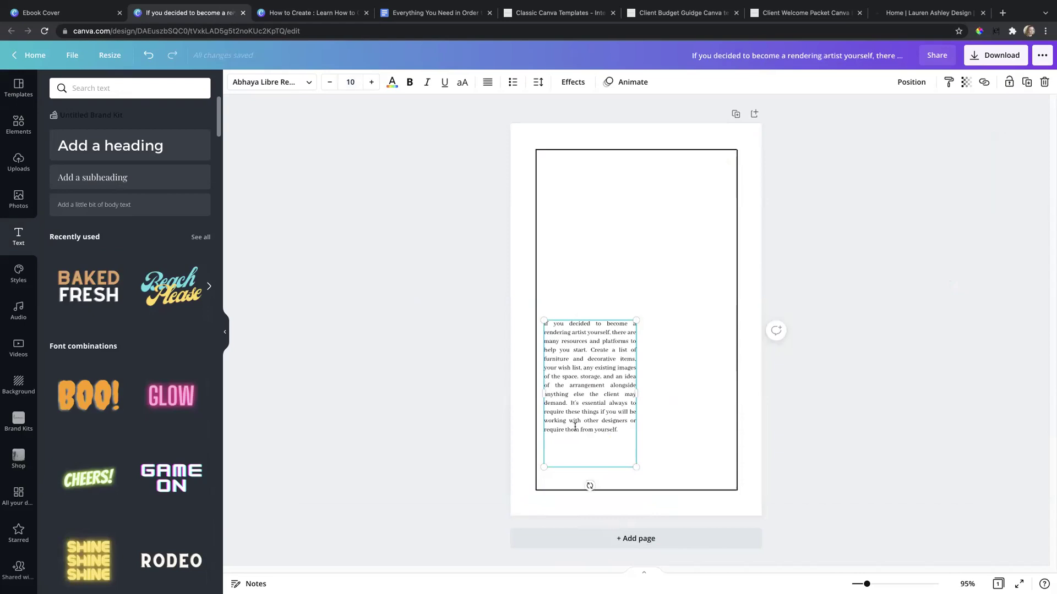
key(ctrl+v)
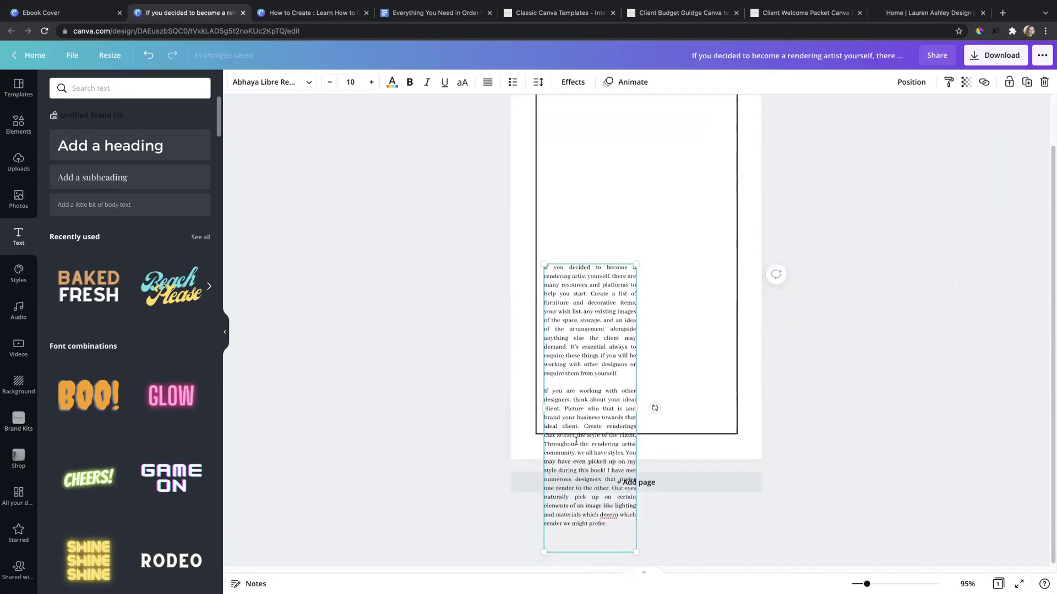
drag(584, 426, 619, 526)
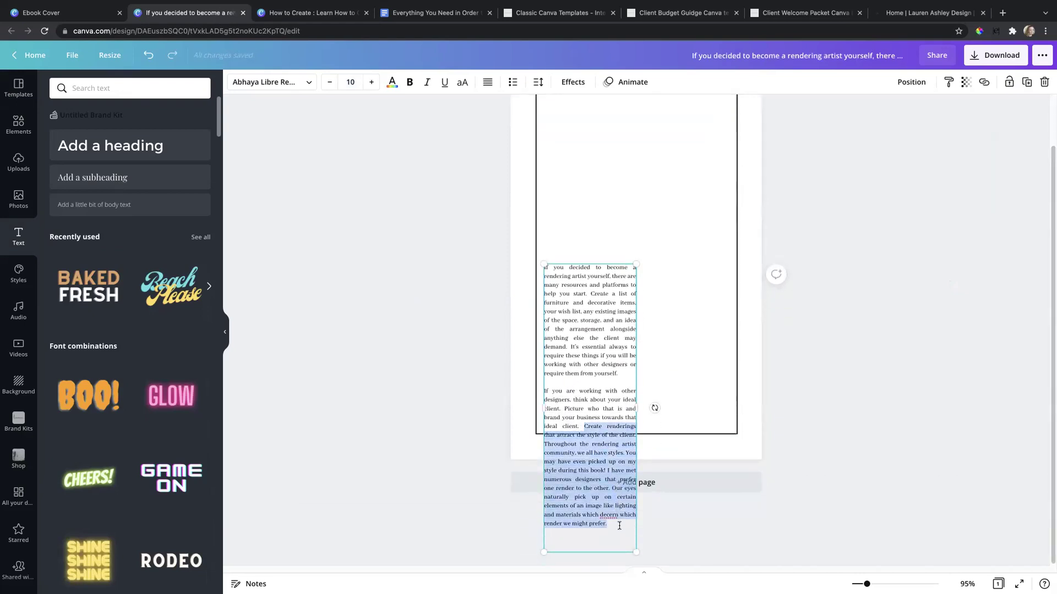
click(417, 385)
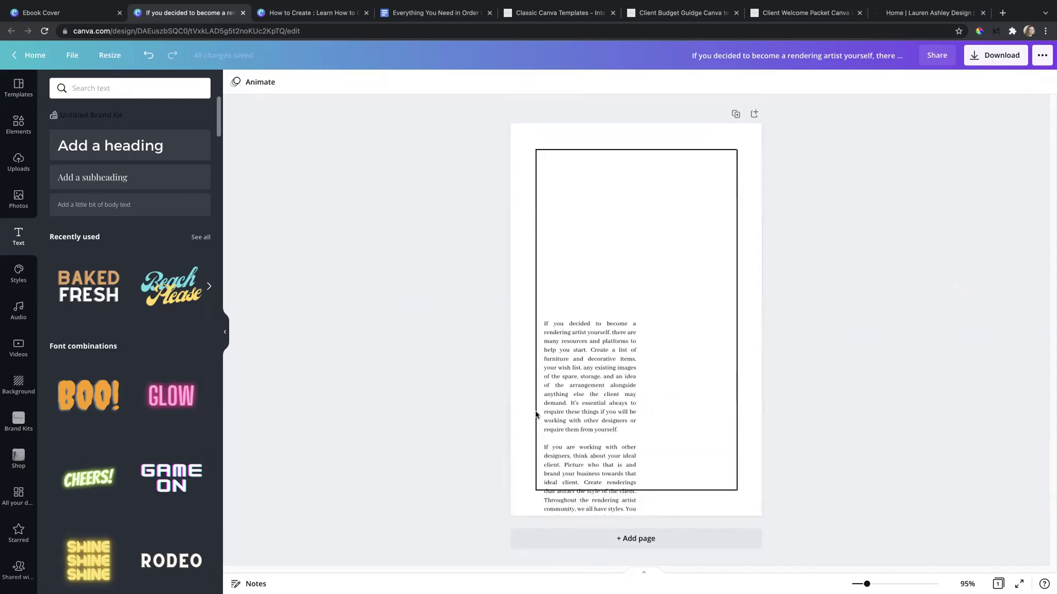
click(592, 467)
click(591, 468)
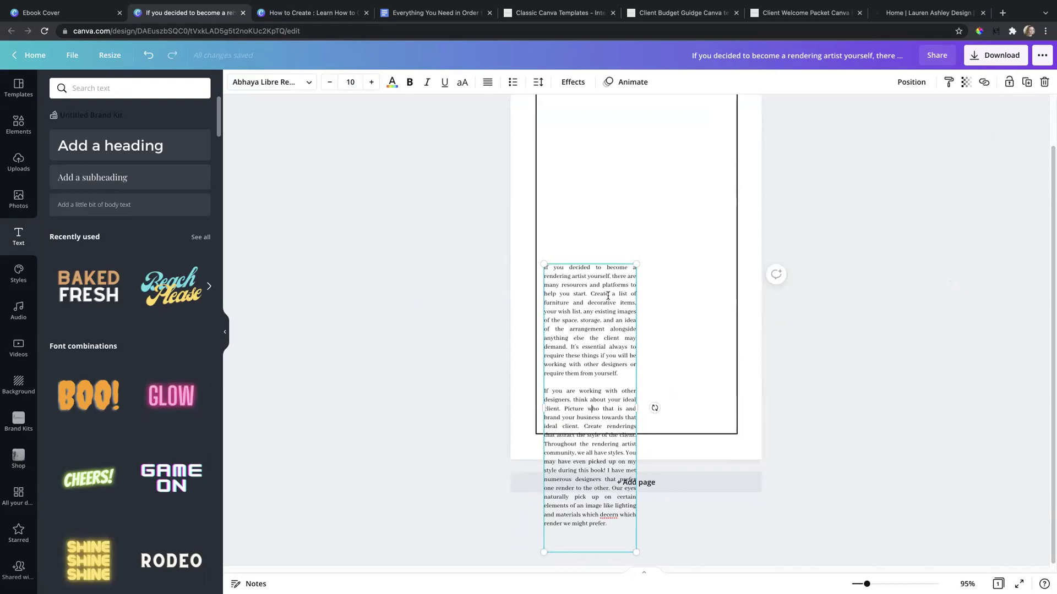
drag(584, 426, 615, 522)
right_click(613, 515)
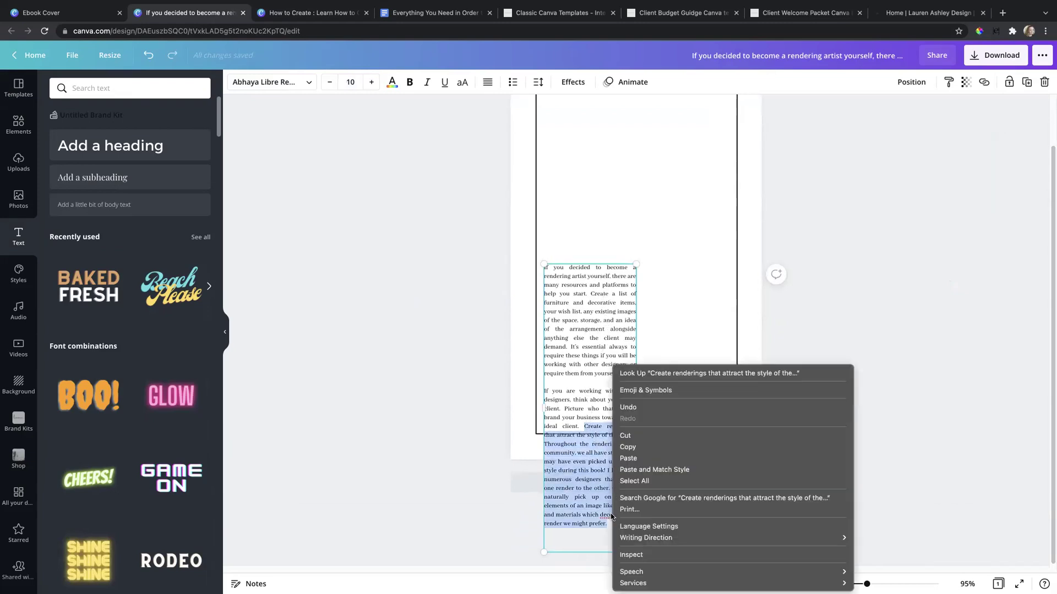
key(Escape)
key(Right)
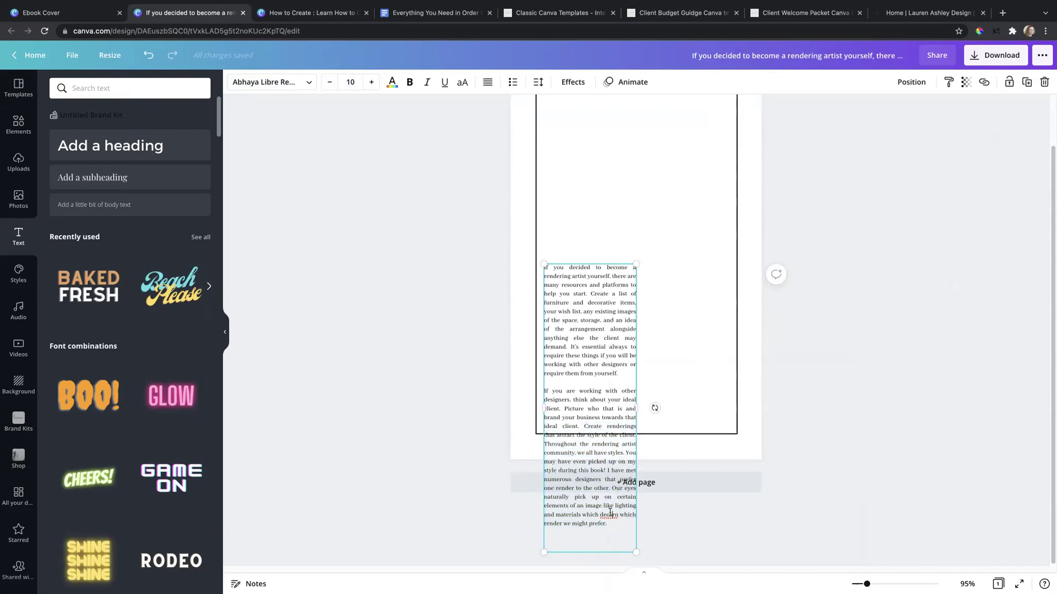
right_click(609, 515)
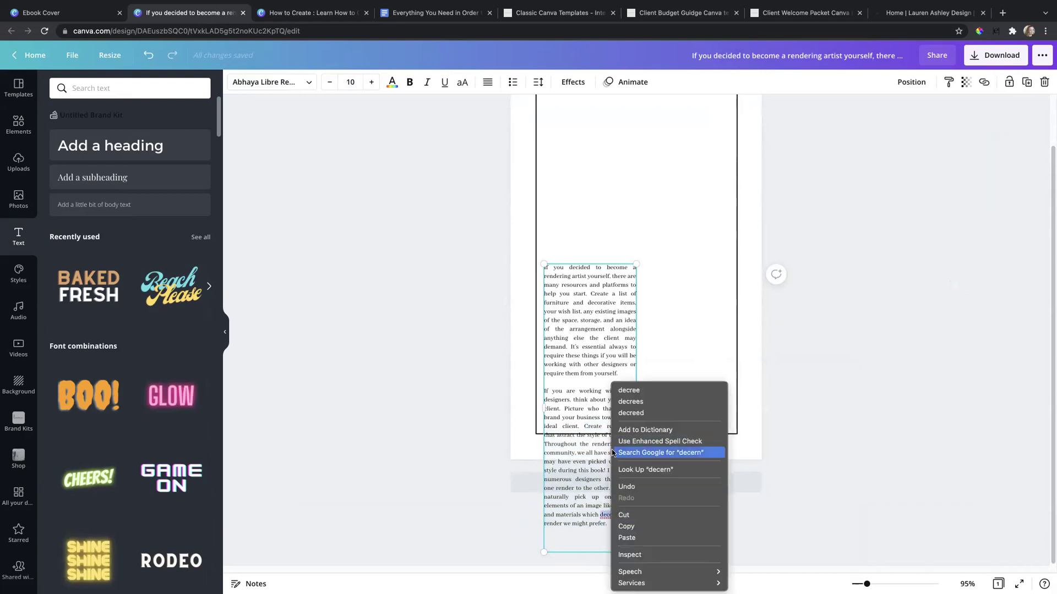
key(Escape)
Copy the overflowing text from "Create renderings" to the end of the second paragraph and delete it from the column
drag(606, 523, 583, 427)
key(ctrl+c)
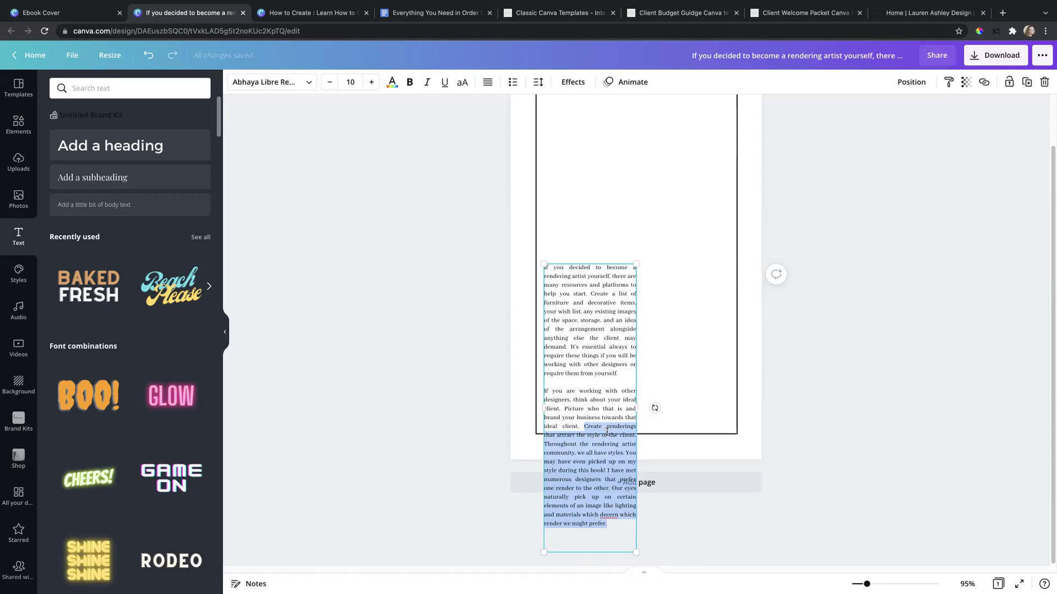
key(BackSpace)
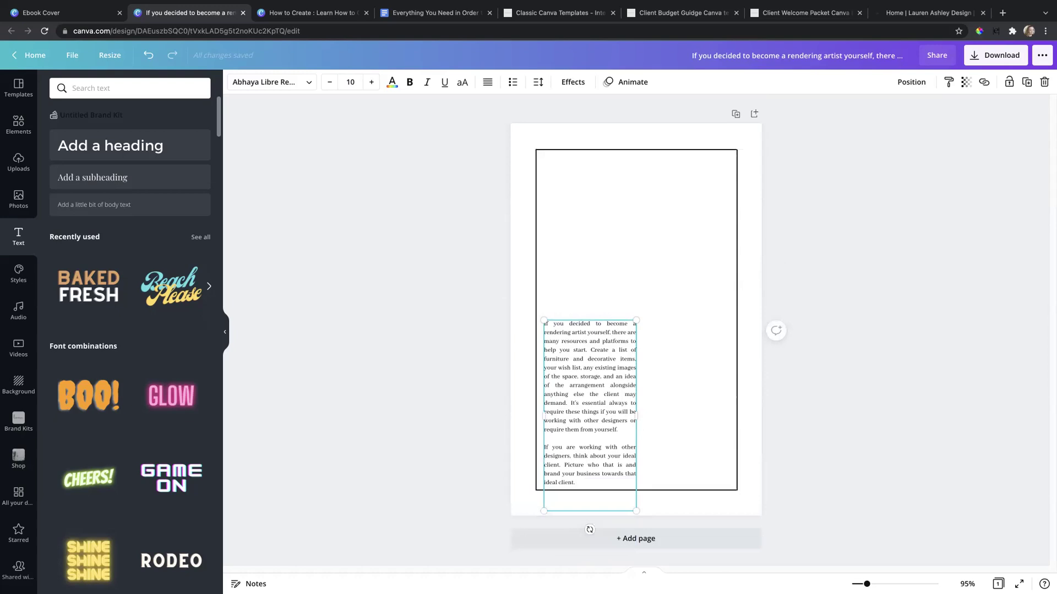
Duplicate the text column and arrange the two copies side by side in the lower half of the border
click(666, 371)
click(599, 354)
click(1026, 83)
drag(605, 386, 693, 374)
drag(600, 374, 596, 375)
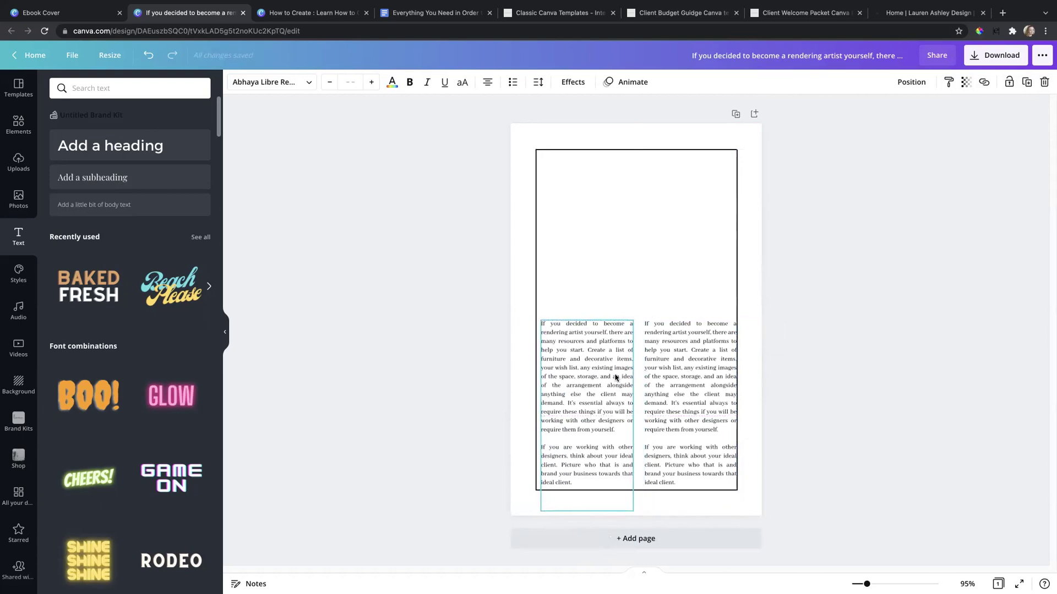
drag(717, 375, 713, 377)
Replace the second column's text with the copied passage starting "Create renderings" and check the columns' placement inside the border
triple_click(710, 376)
drag(688, 482, 632, 319)
key(ctrl+v)
click(754, 402)
click(669, 377)
drag(668, 378, 667, 380)
click(603, 388)
click(469, 365)
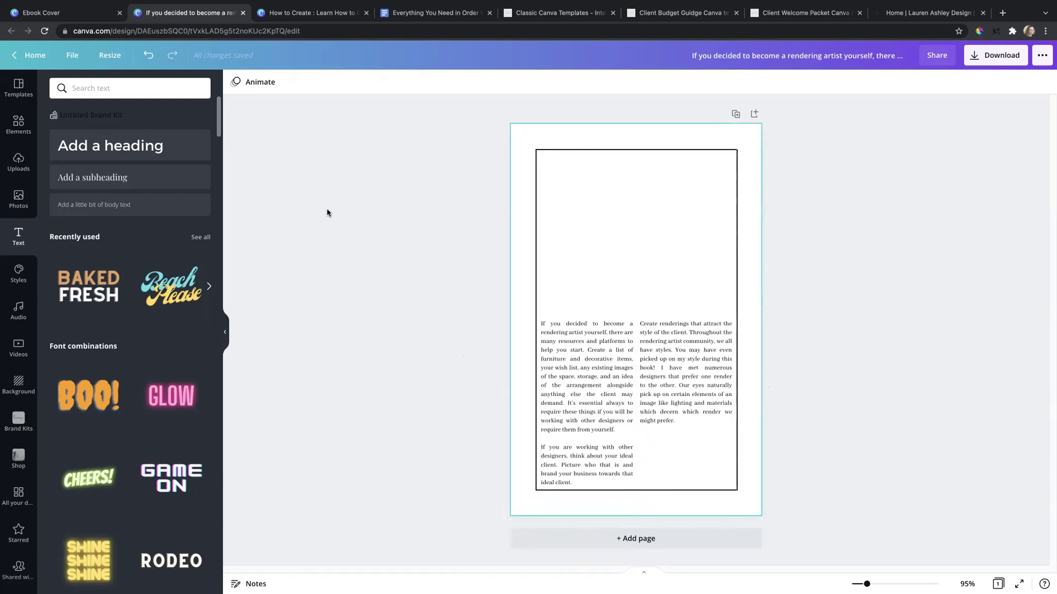
Add a single-image grid to the page and reduce its height to a full-width band just above the two text columns
click(18, 125)
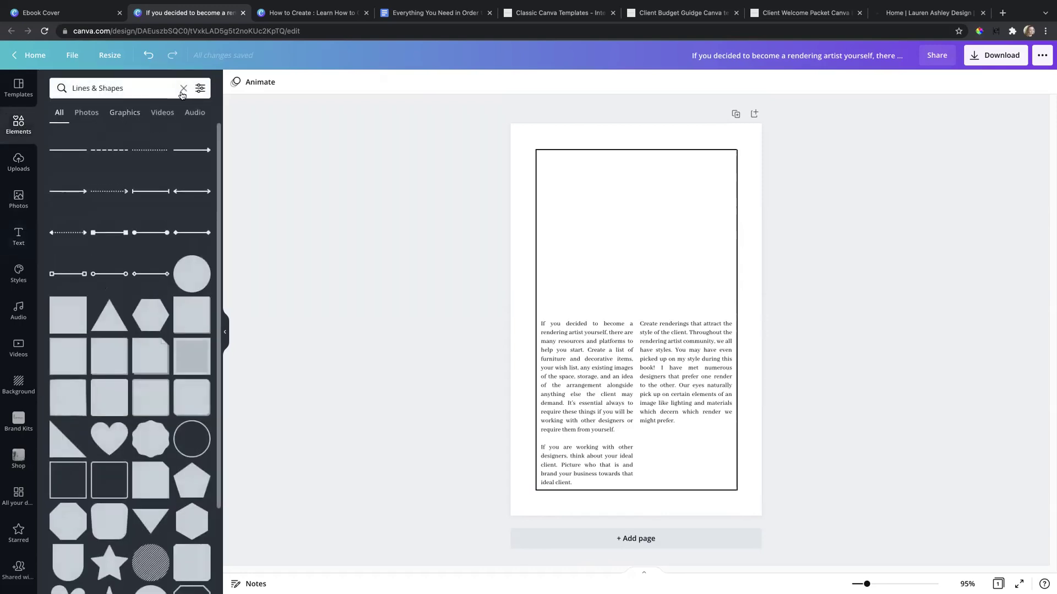
click(182, 89)
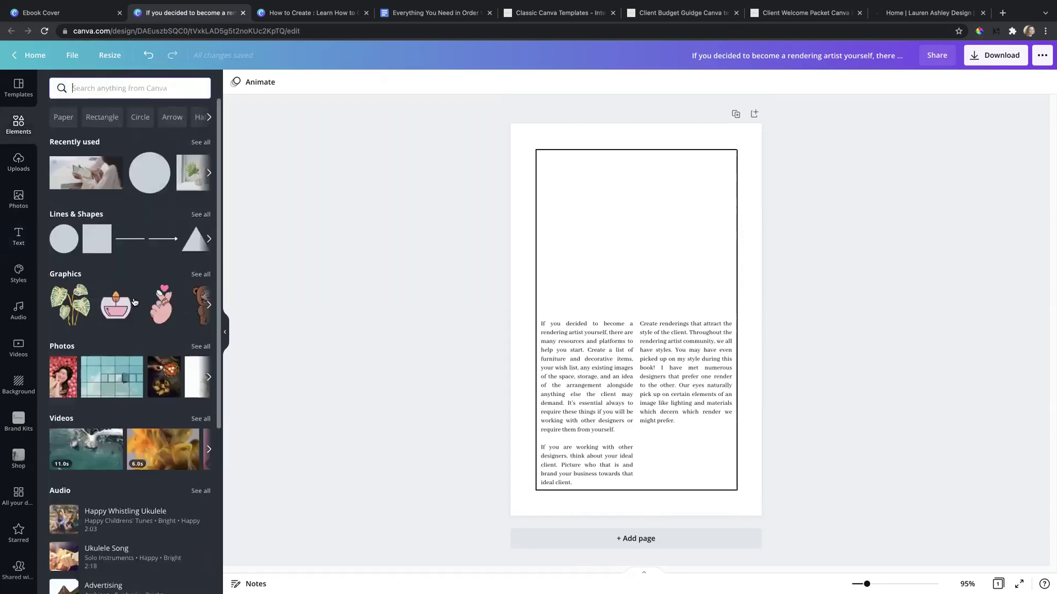
scroll(132, 331, down, 5)
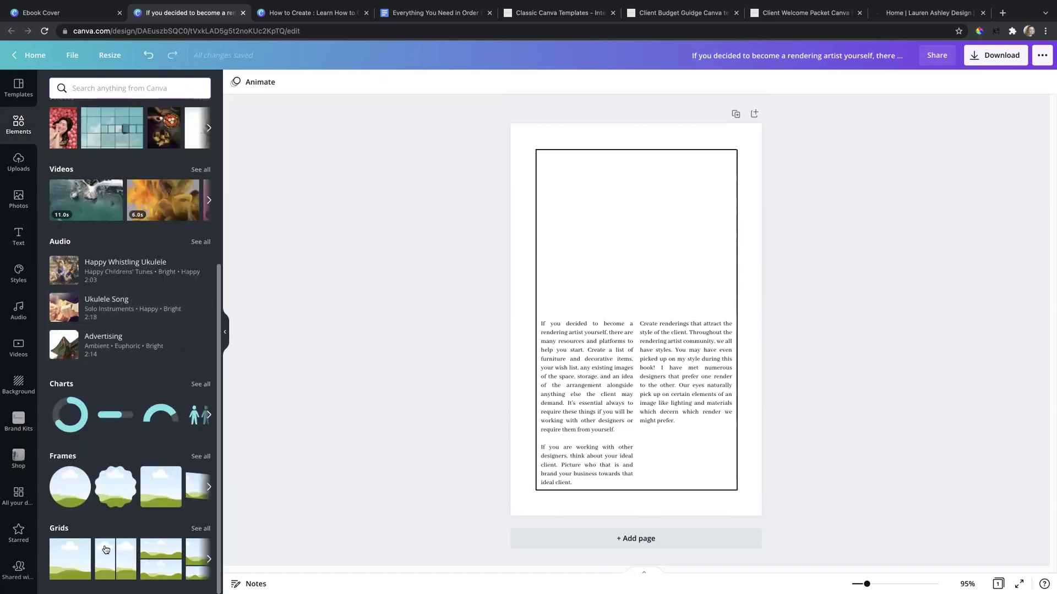
click(78, 560)
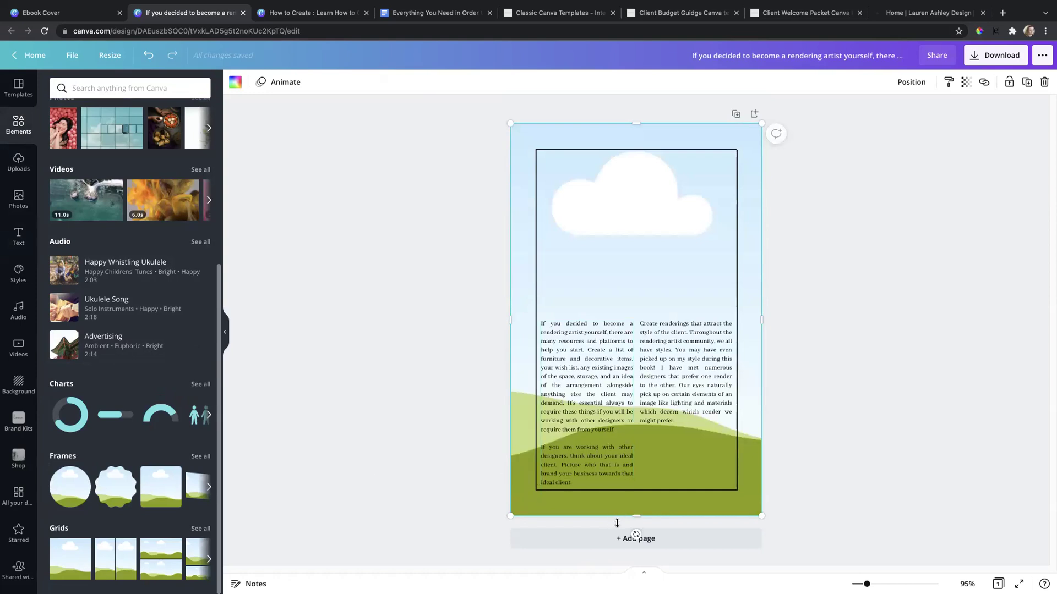
drag(630, 513, 654, 314)
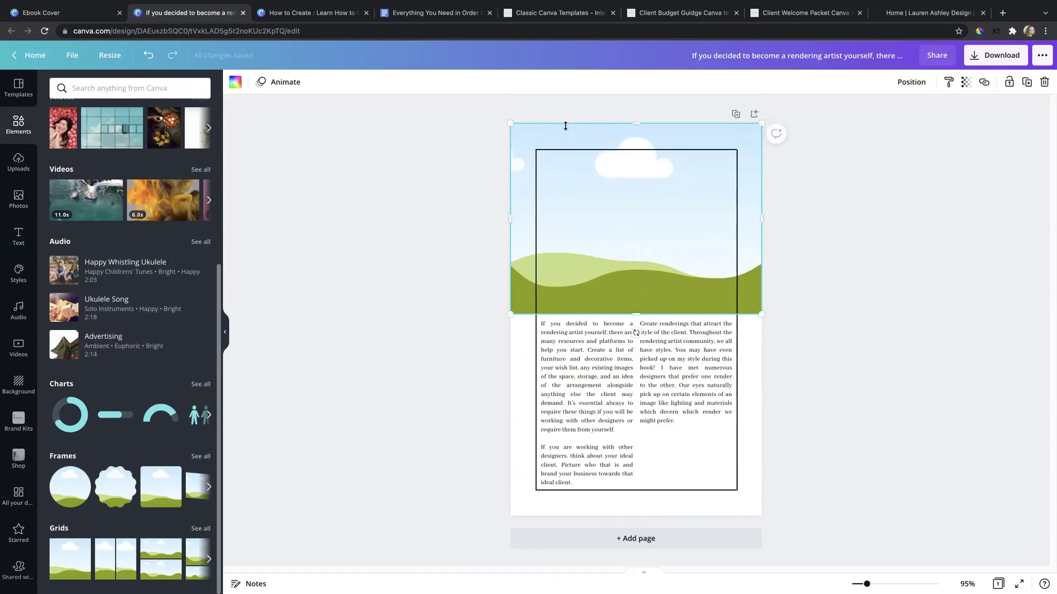
drag(617, 122, 641, 171)
drag(649, 224, 651, 214)
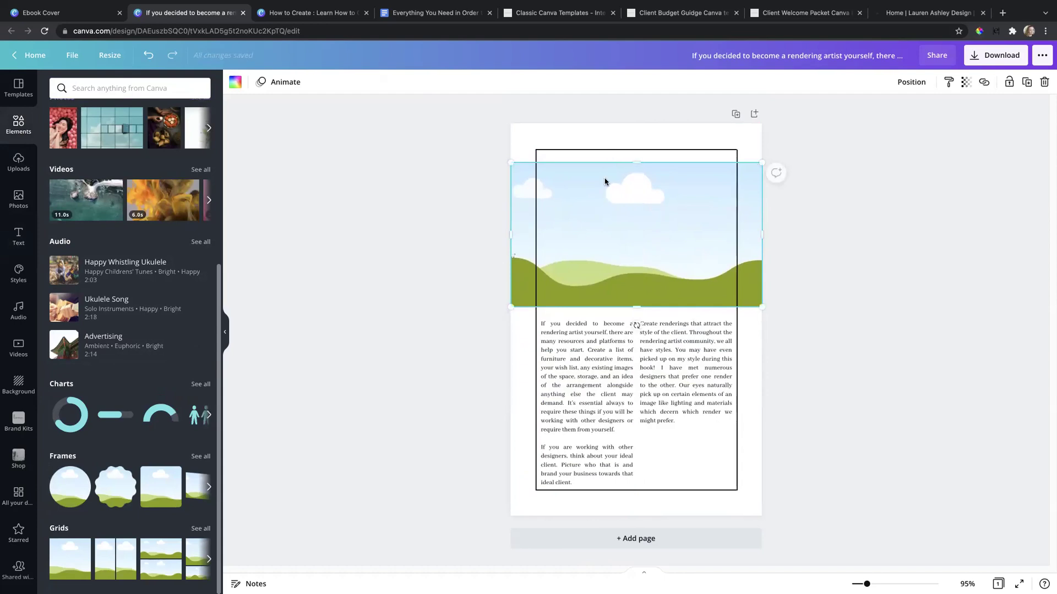
Move both text columns up slightly so they sit closer to the image band inside the border
click(432, 215)
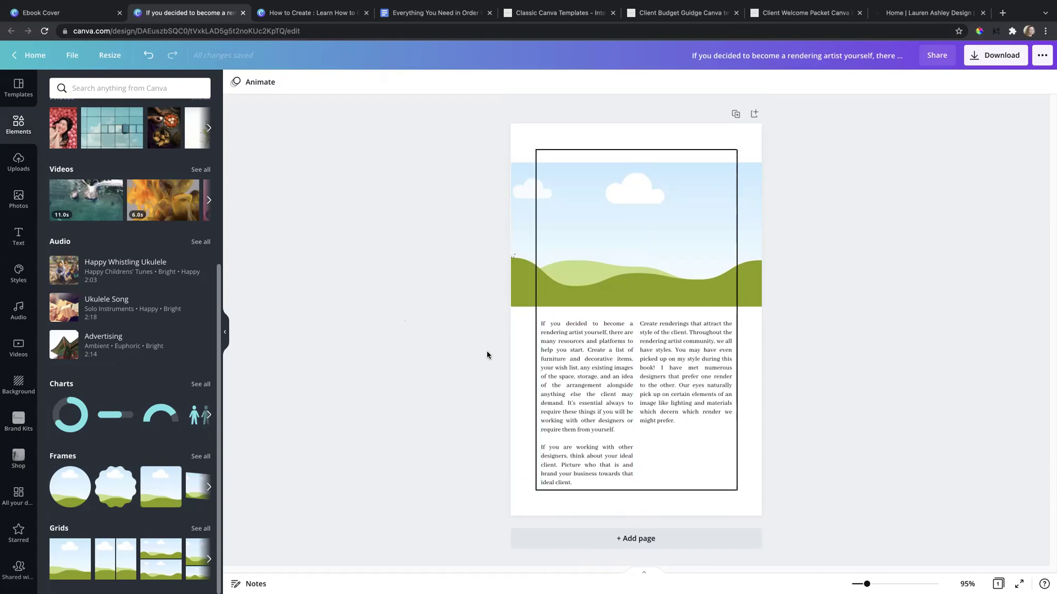
drag(580, 390, 580, 384)
drag(653, 368, 661, 363)
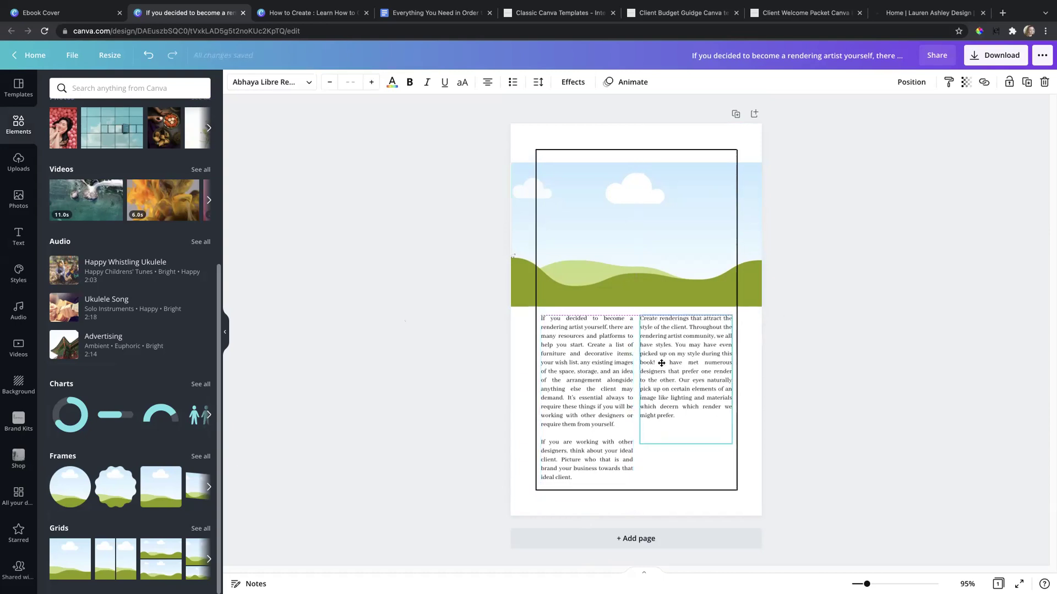
click(501, 362)
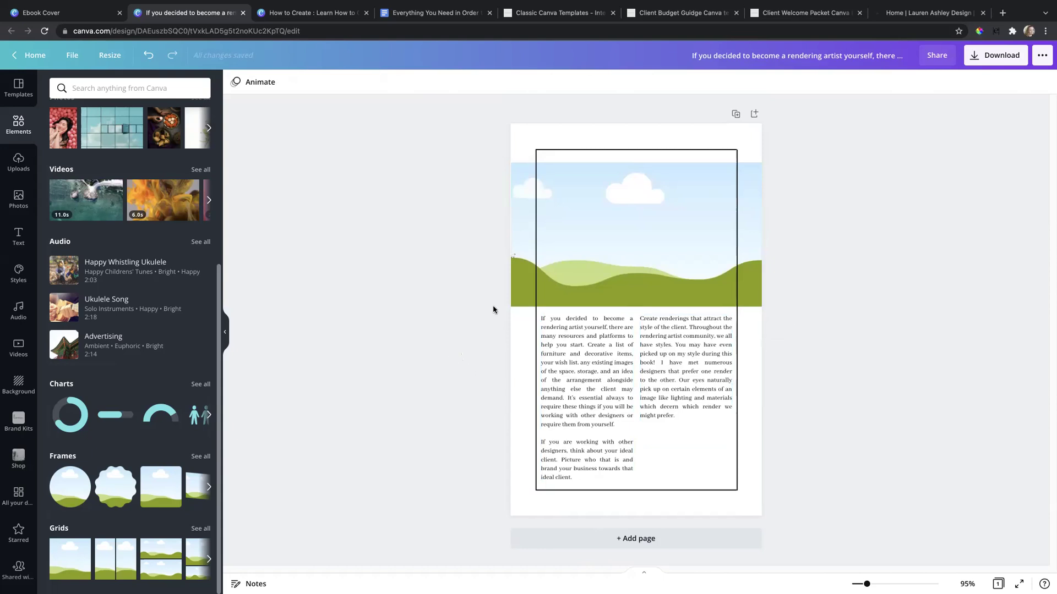
click(514, 293)
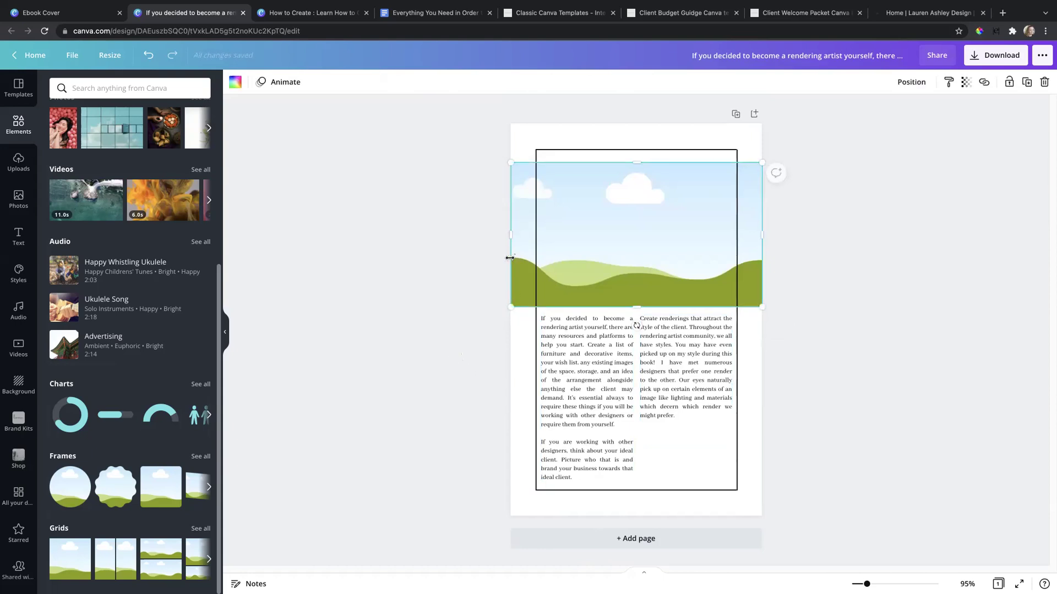
click(468, 250)
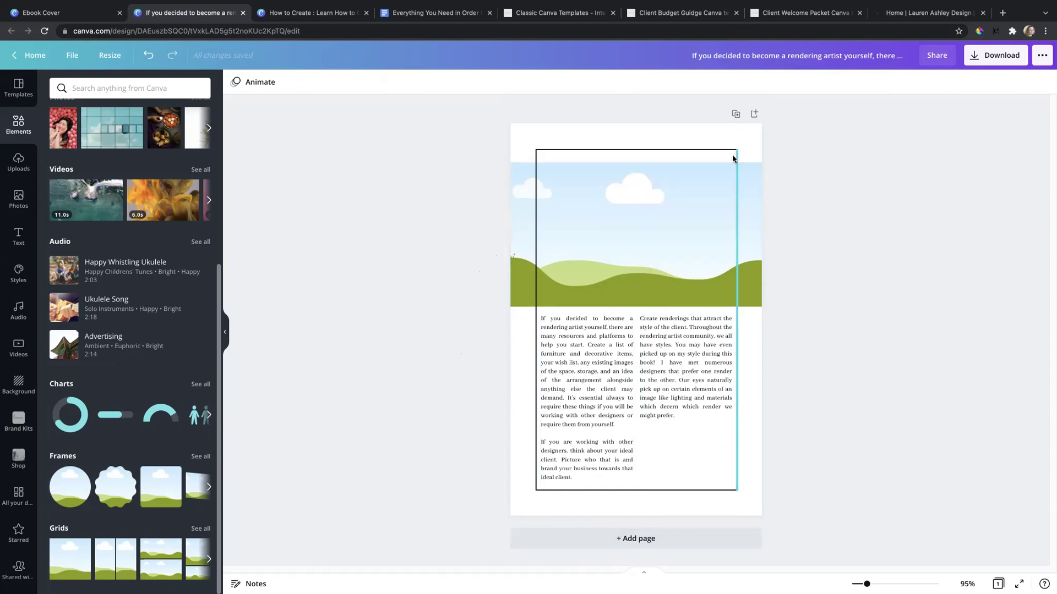
Duplicate the finished page with its border, image band and text columns as a second page
click(736, 115)
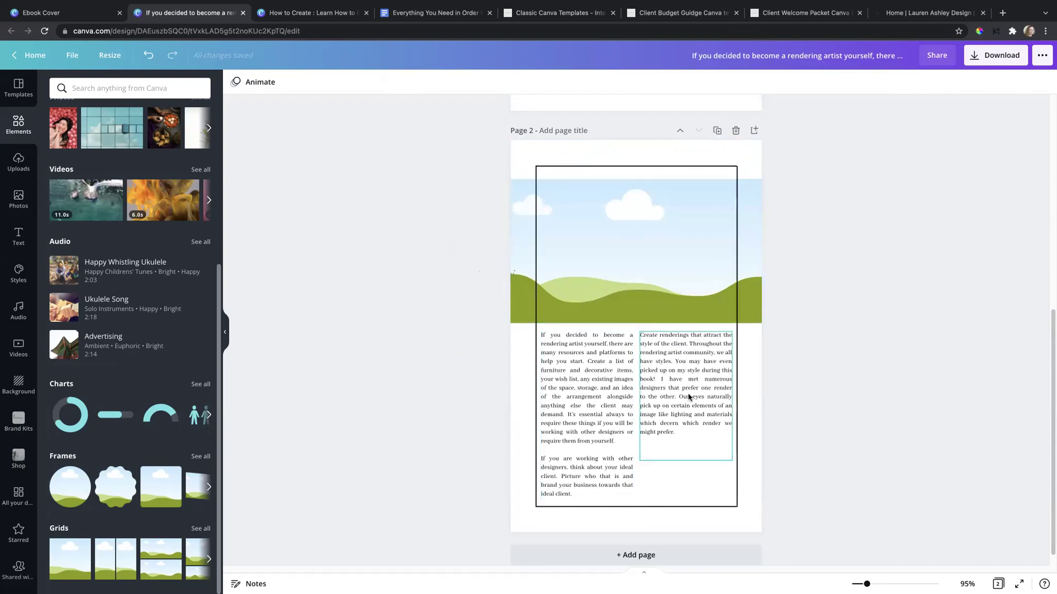
click(629, 304)
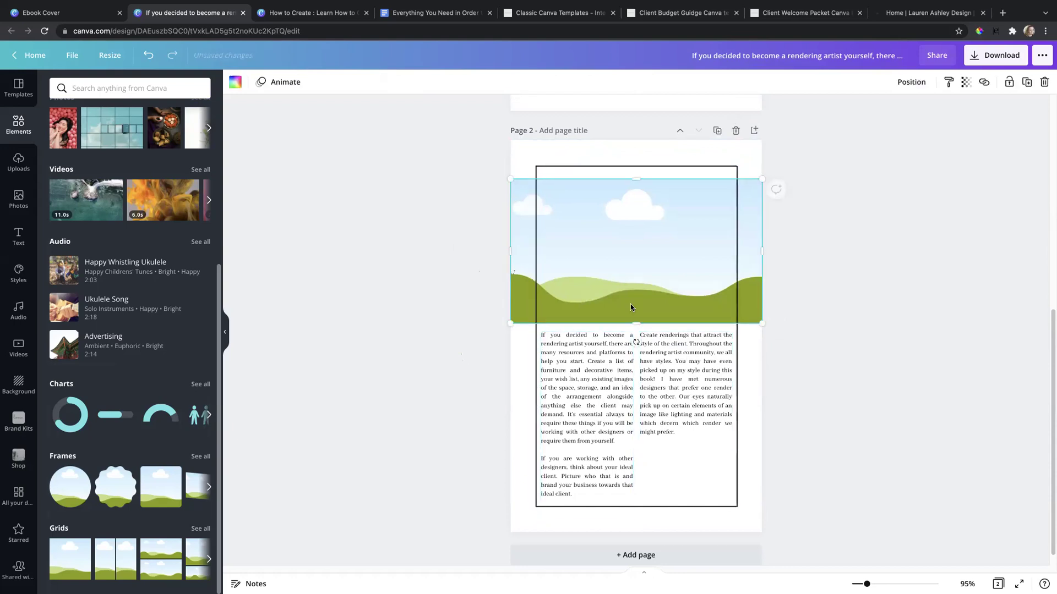
click(652, 360)
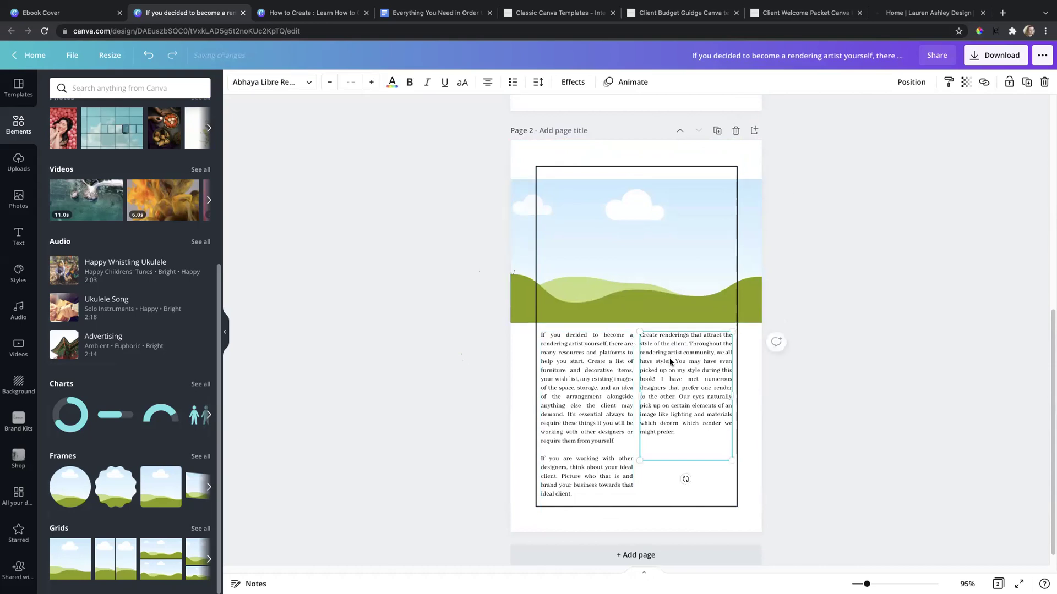
click(432, 307)
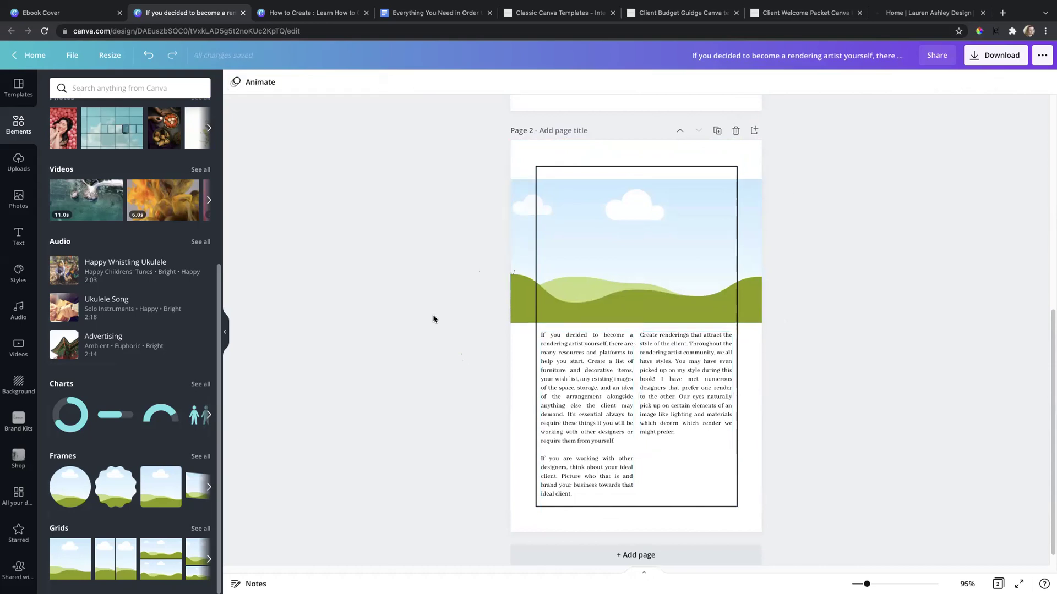
Switch to the Google Docs document, select the third paragraph starting "If you decided to become", and return to the Canva ebook design
mouse_move(390, 2)
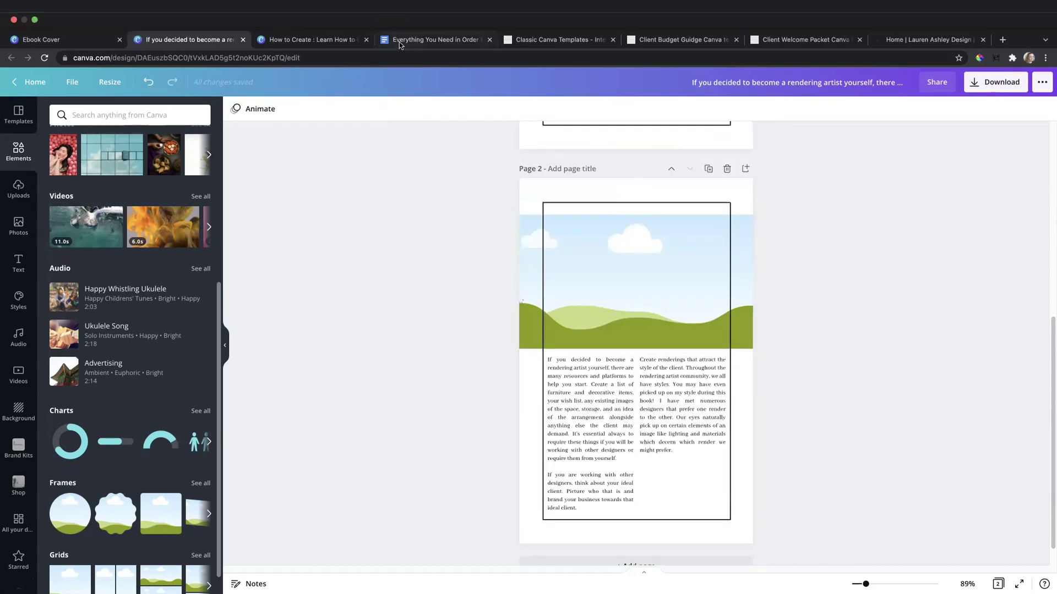
click(398, 42)
click(361, 353)
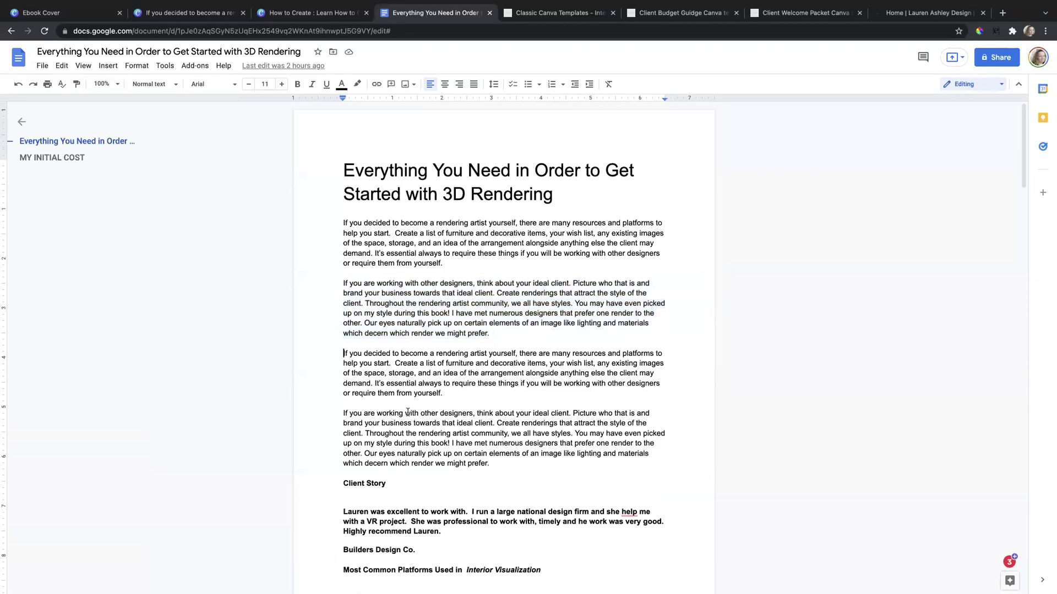
drag(344, 354, 444, 394)
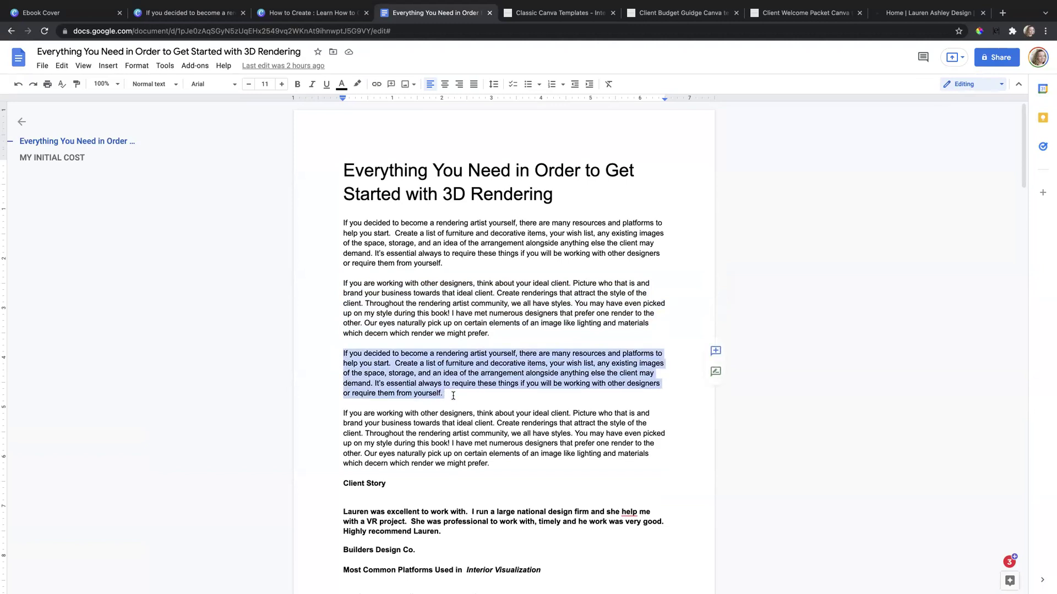
click(271, 14)
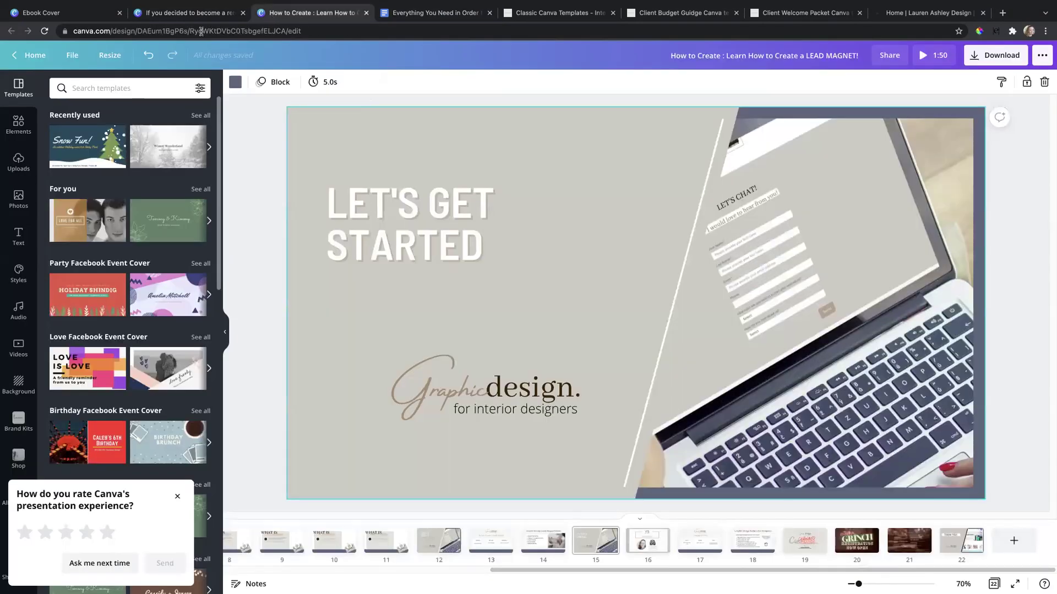
click(189, 12)
Try to remove the blank line between the two paragraphs in page 2's first text column
click(563, 350)
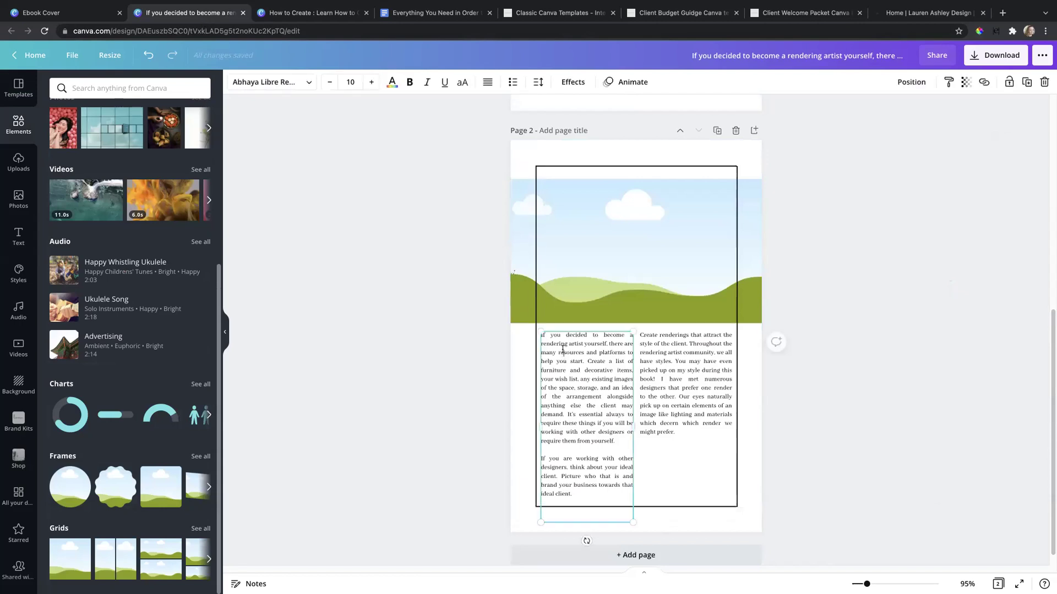
triple_click(562, 351)
key(Right)
key(Delete)
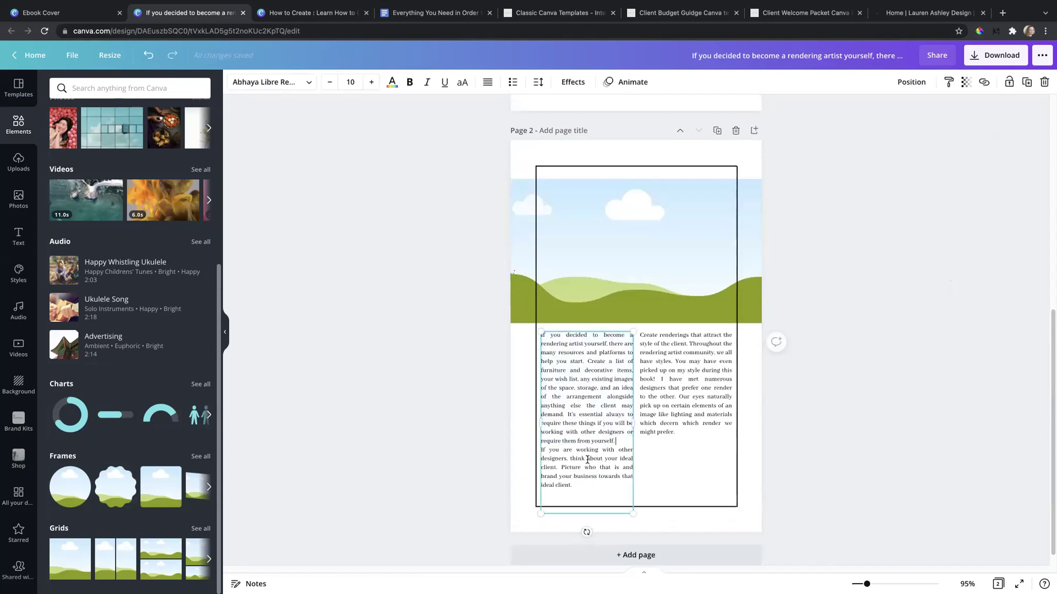
key(Return)
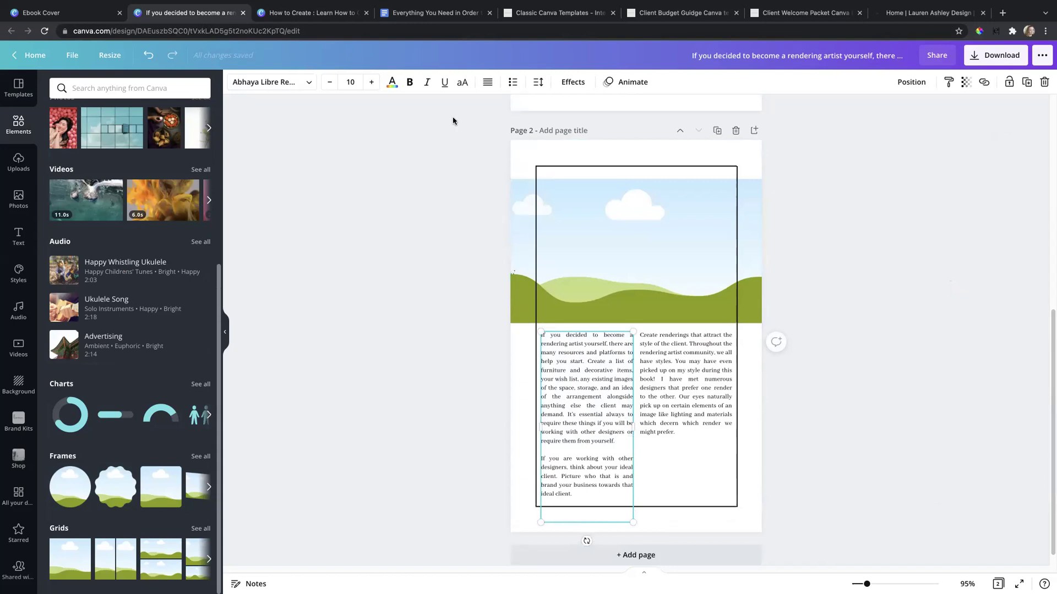
In the Google Docs document, delete the two repeated paragraphs above the "Client Story" heading
click(418, 13)
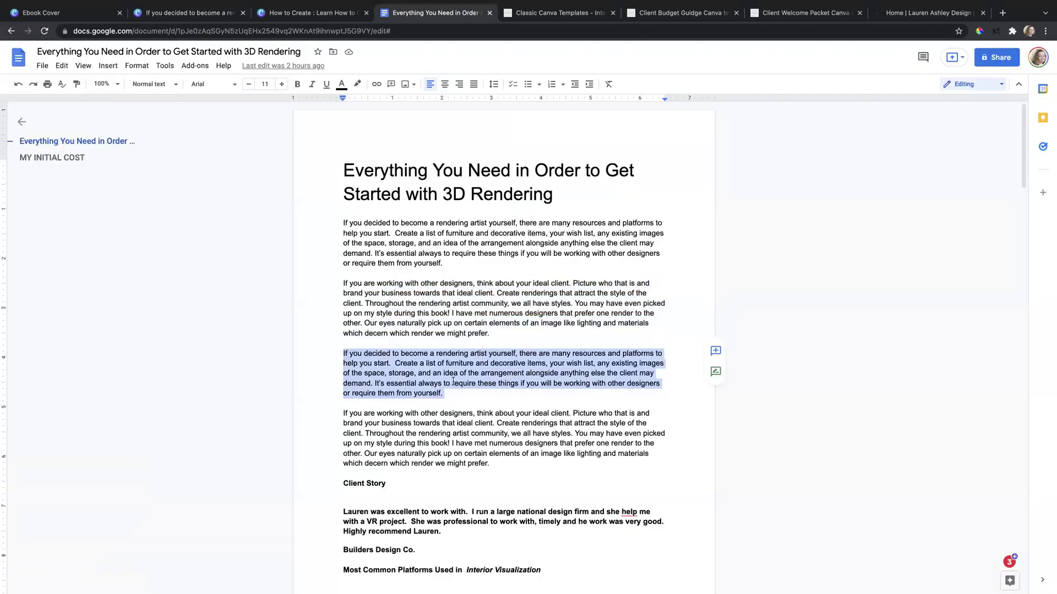
click(427, 363)
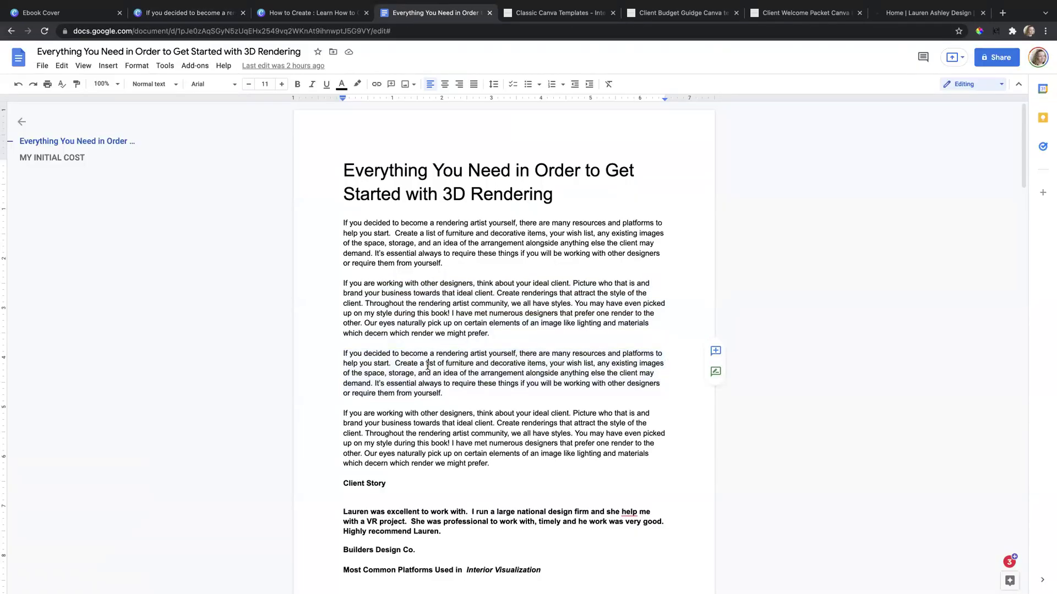
drag(496, 461, 338, 352)
key(BackSpace)
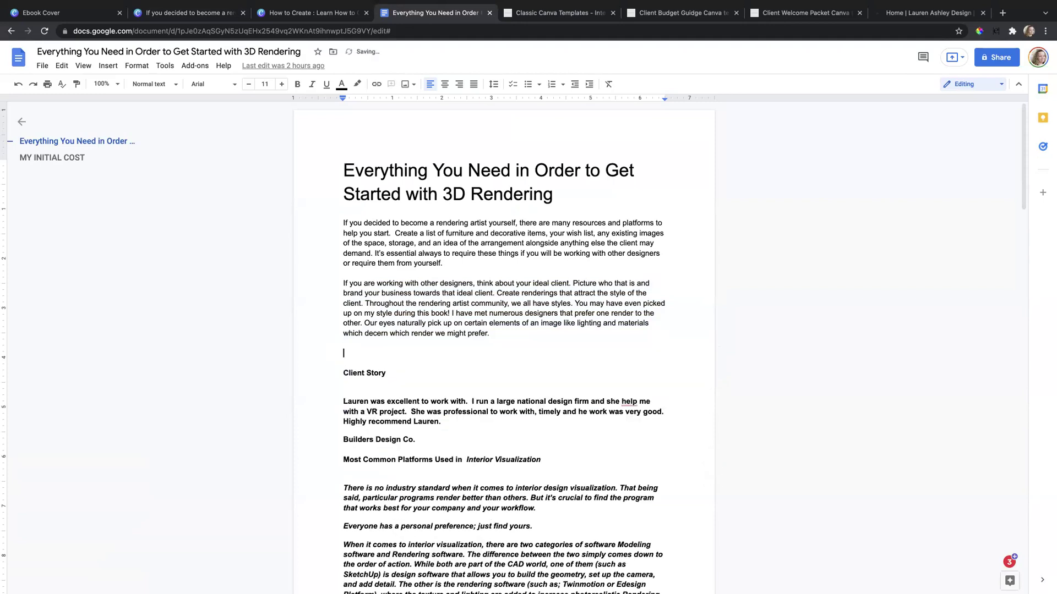
scroll(370, 359, down, 2)
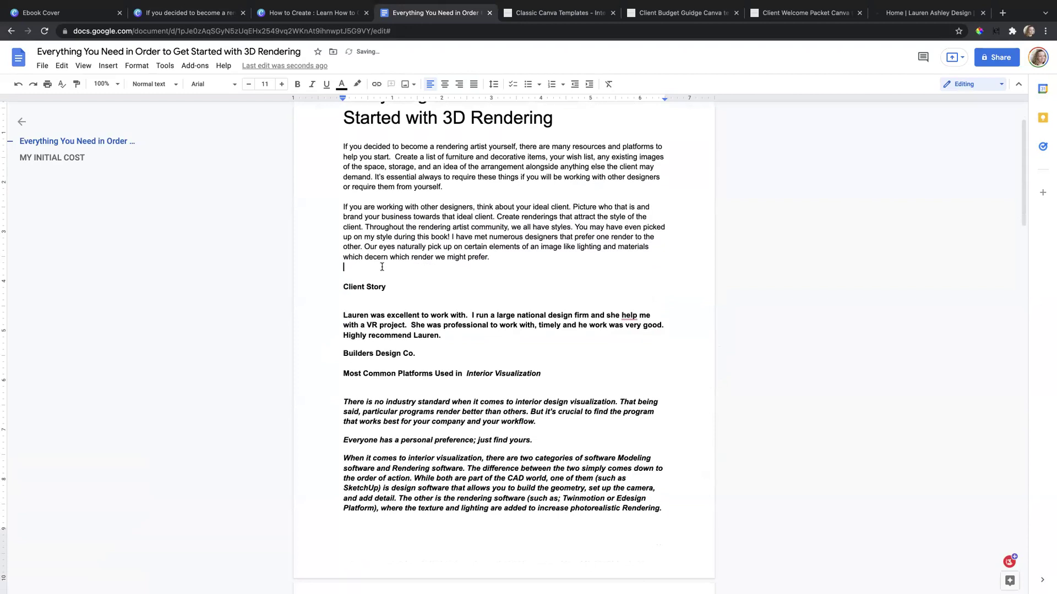
Check page 2 of the ebook design against the "Client Story" testimonial in the Google Docs document
click(302, 17)
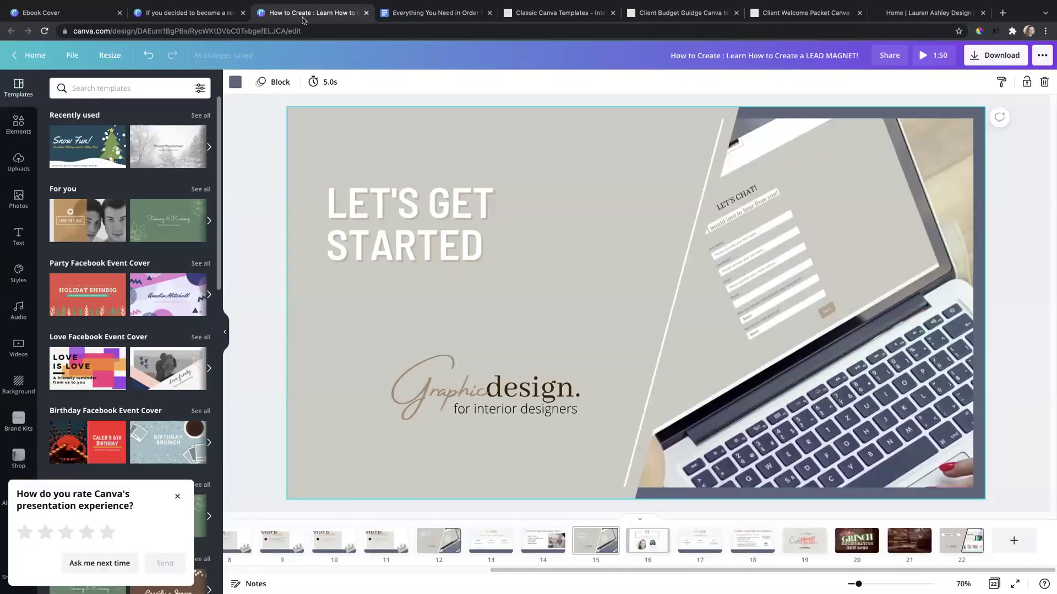
click(190, 13)
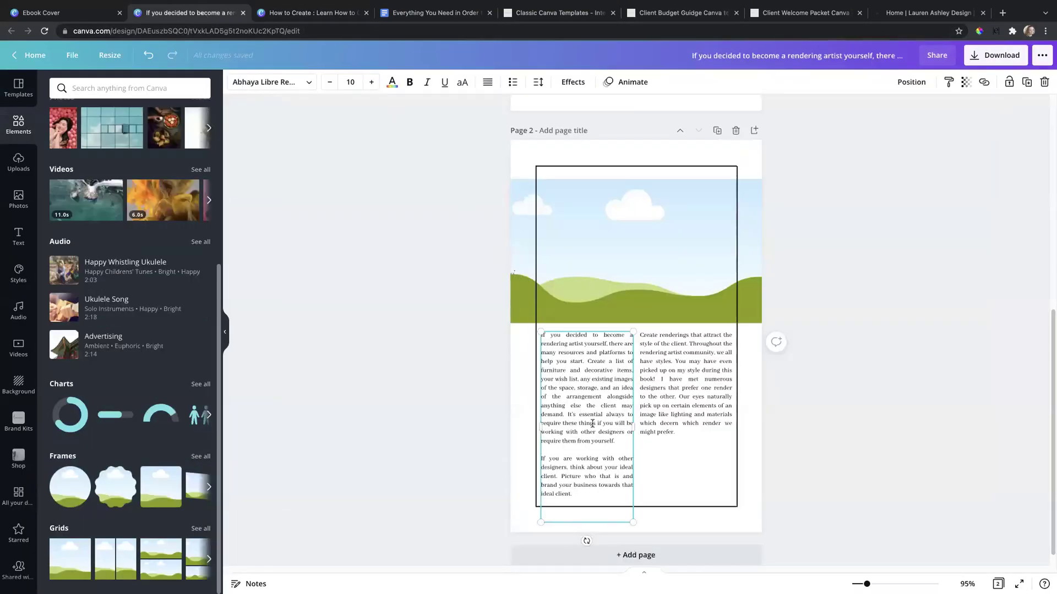
click(456, 376)
click(397, 15)
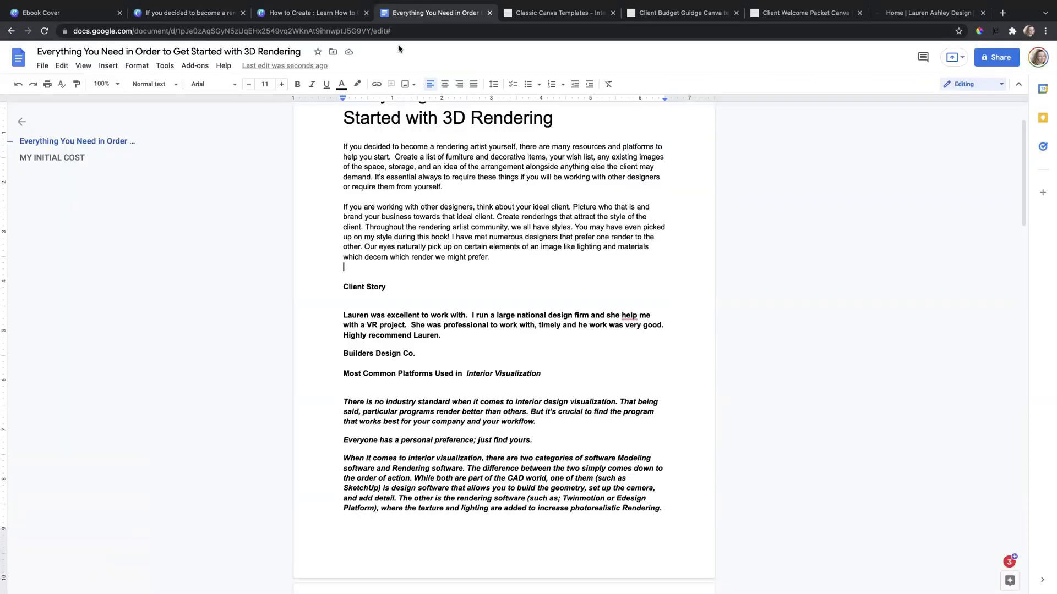
drag(405, 300, 517, 337)
click(405, 269)
click(333, 15)
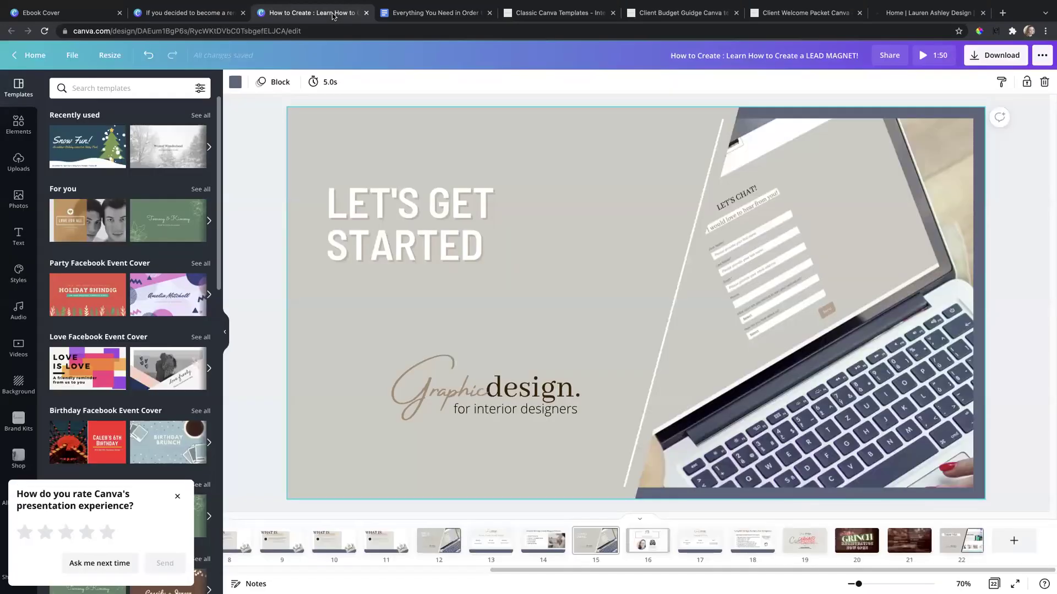
click(432, 13)
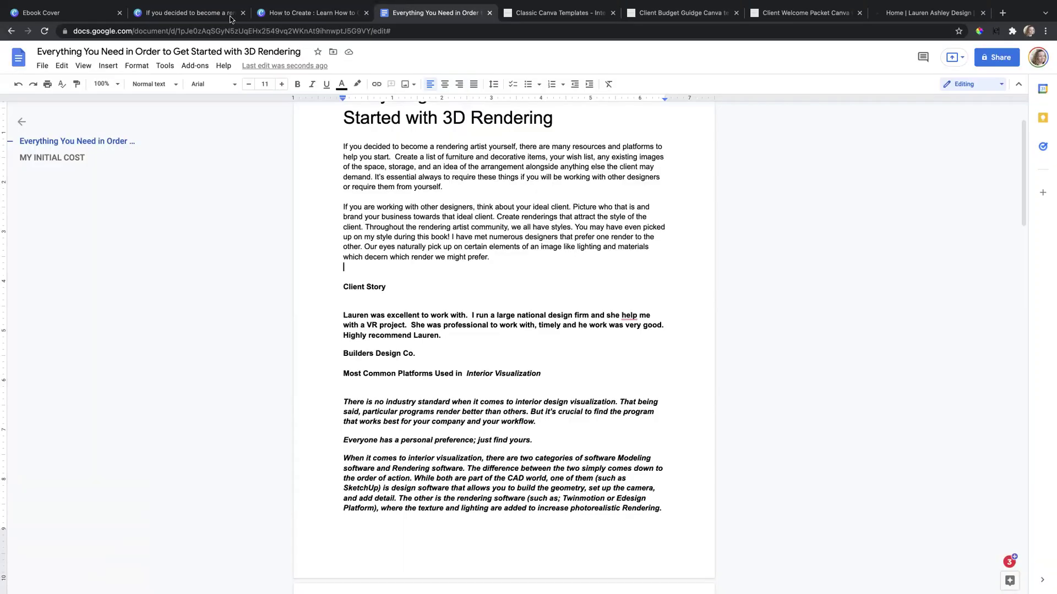
Switch back to the Canva ebook design and delete both text columns from page 2
click(184, 15)
click(581, 336)
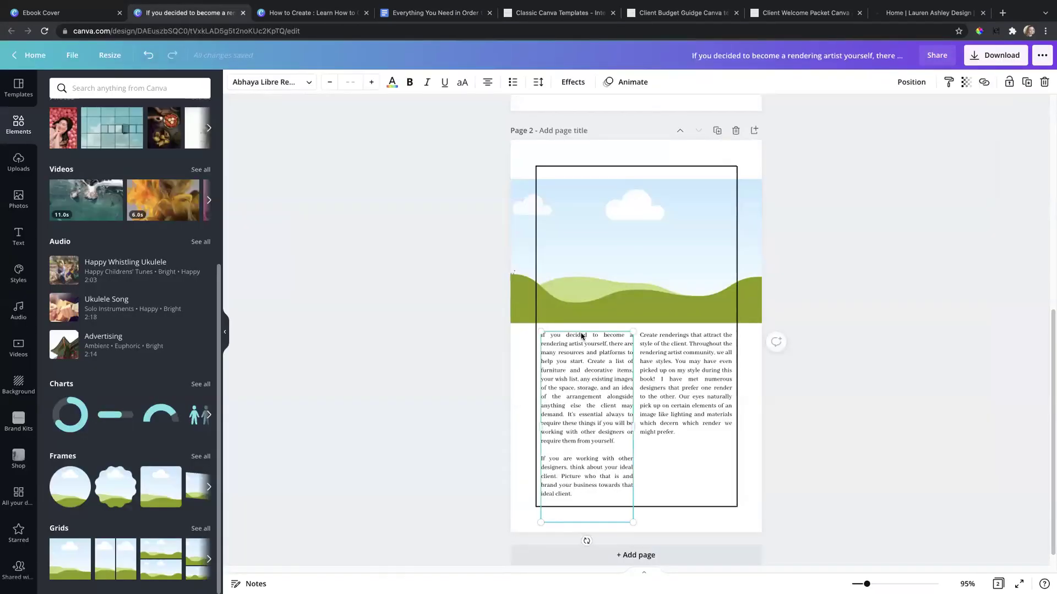
scroll(517, 284, down, 1)
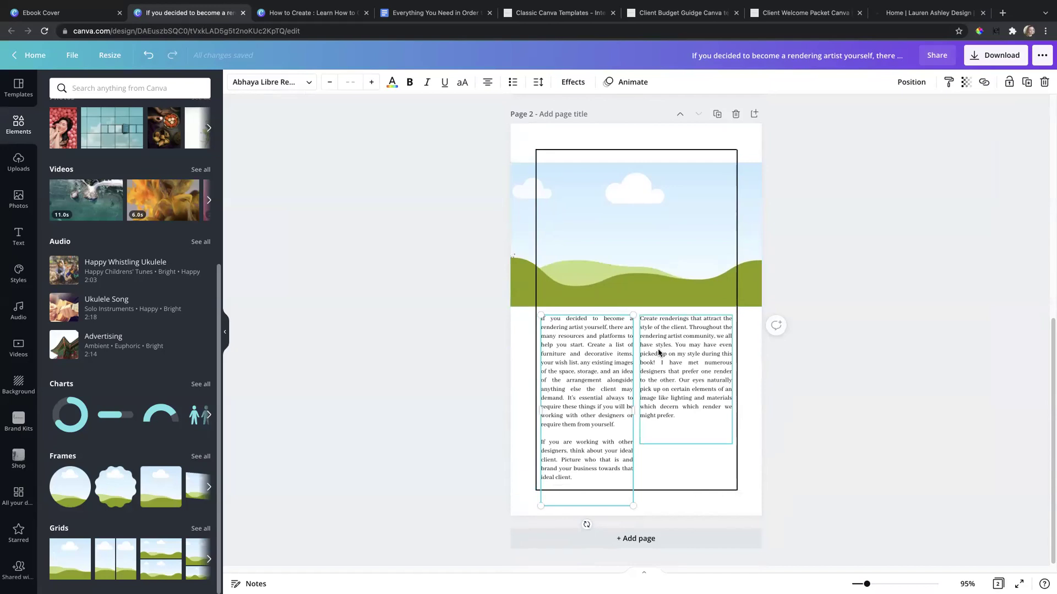
key(Delete)
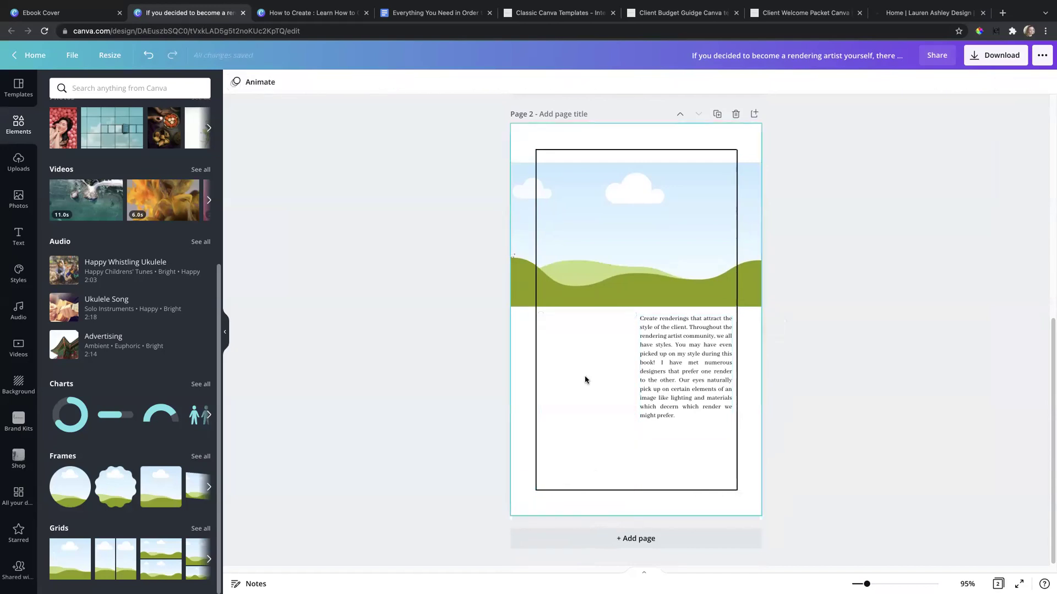
click(657, 360)
key(Delete)
Extend page 2's image grid downward to fill most of the page height and center it vertically
click(621, 286)
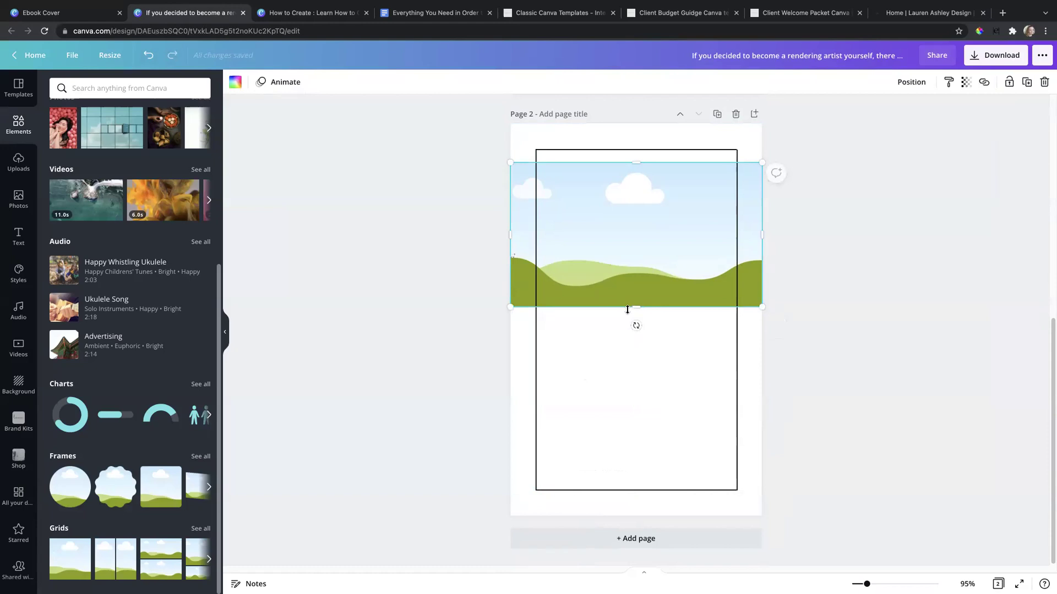
drag(631, 307, 637, 474)
drag(645, 431, 651, 422)
click(489, 366)
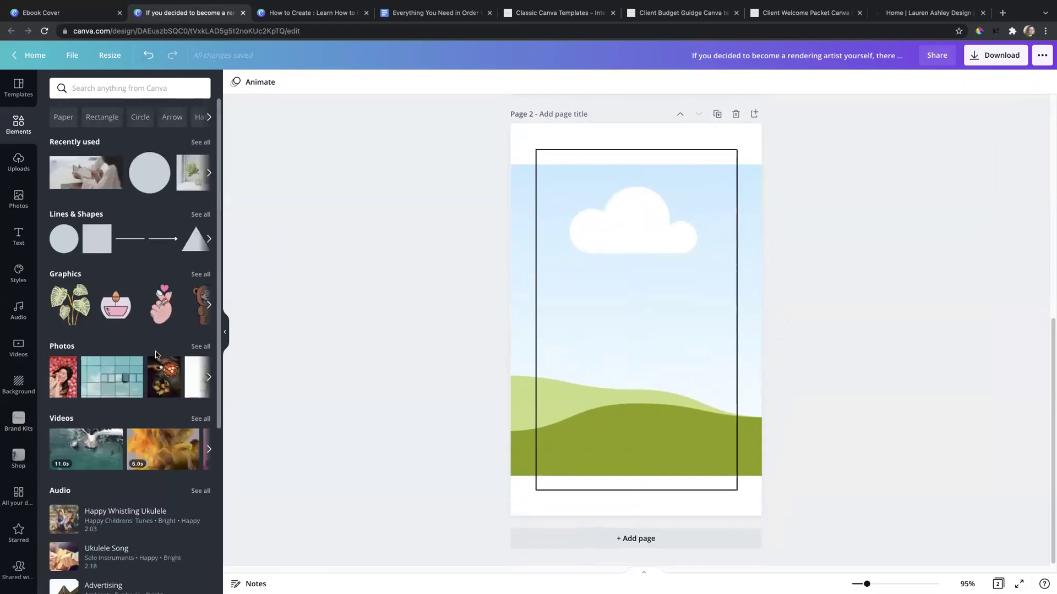
Add a square shape to page 2 and reshape it into a wide rectangle over the image's lower right, reaching past the page edge
click(95, 247)
drag(644, 316, 696, 375)
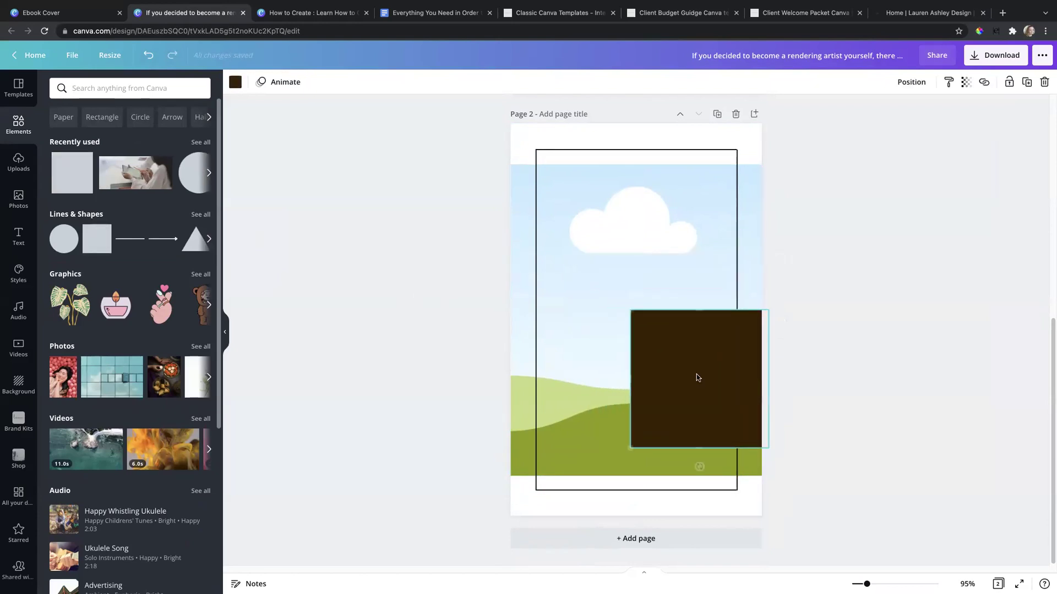
drag(696, 313, 705, 376)
drag(636, 403, 610, 402)
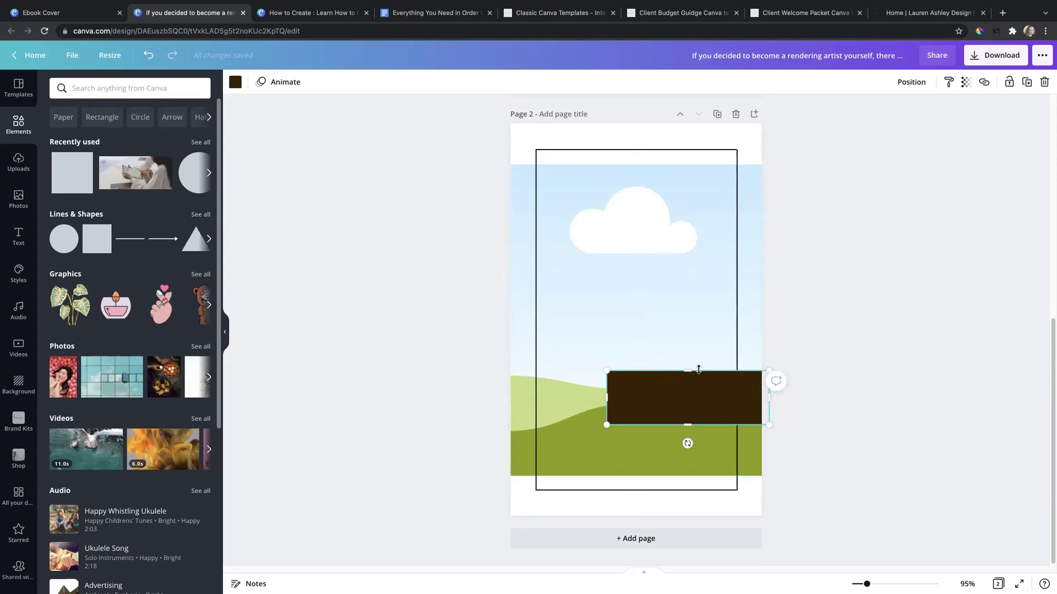
Recolor the rectangle on page 2 with the light gray #CECBC4 from the Lauren Ashley Design Colors
click(235, 83)
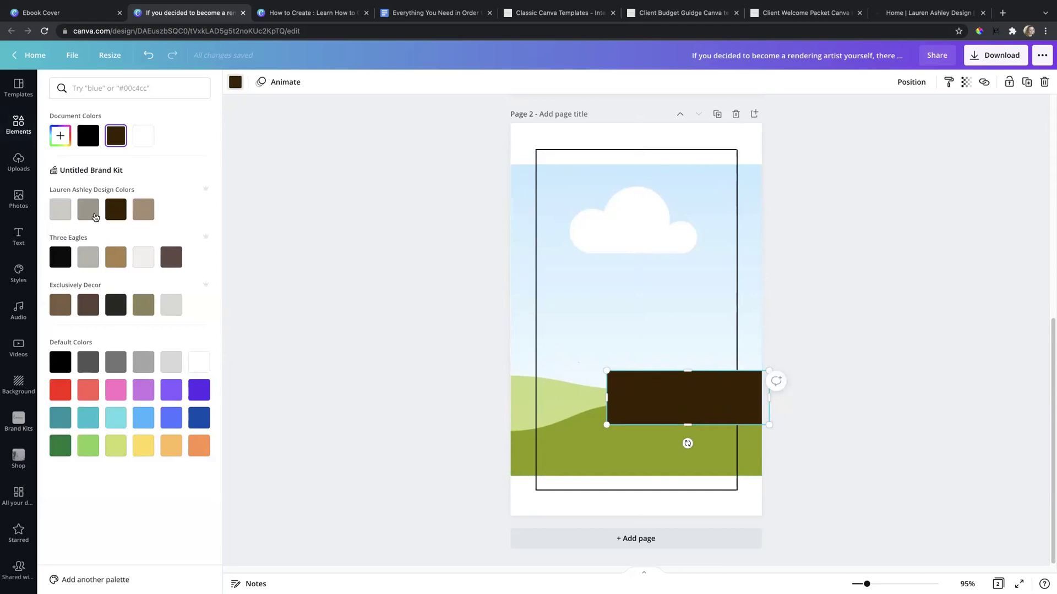
click(64, 211)
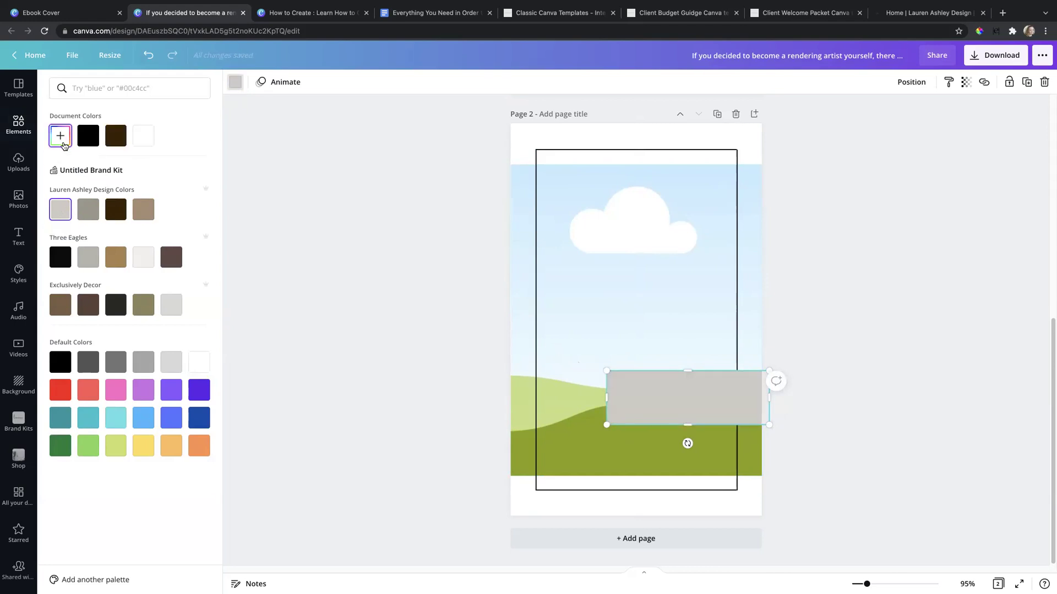
click(62, 141)
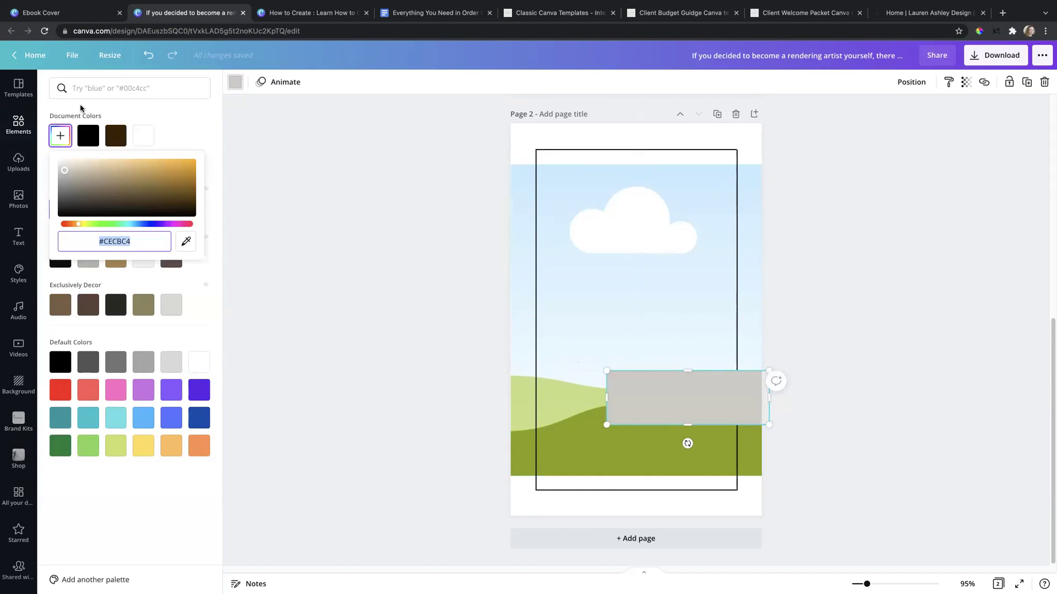
click(80, 107)
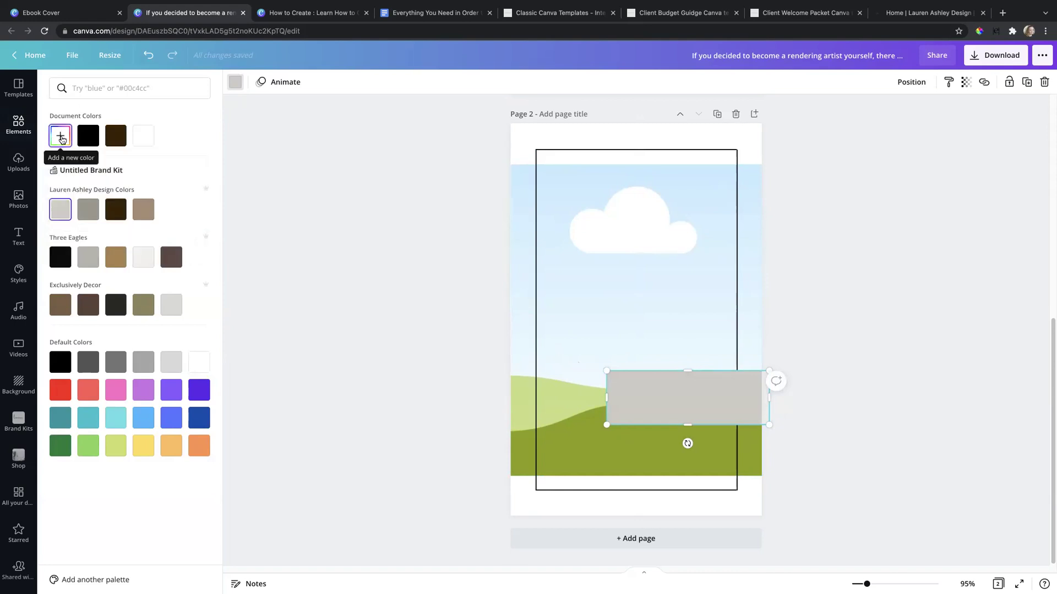
click(62, 140)
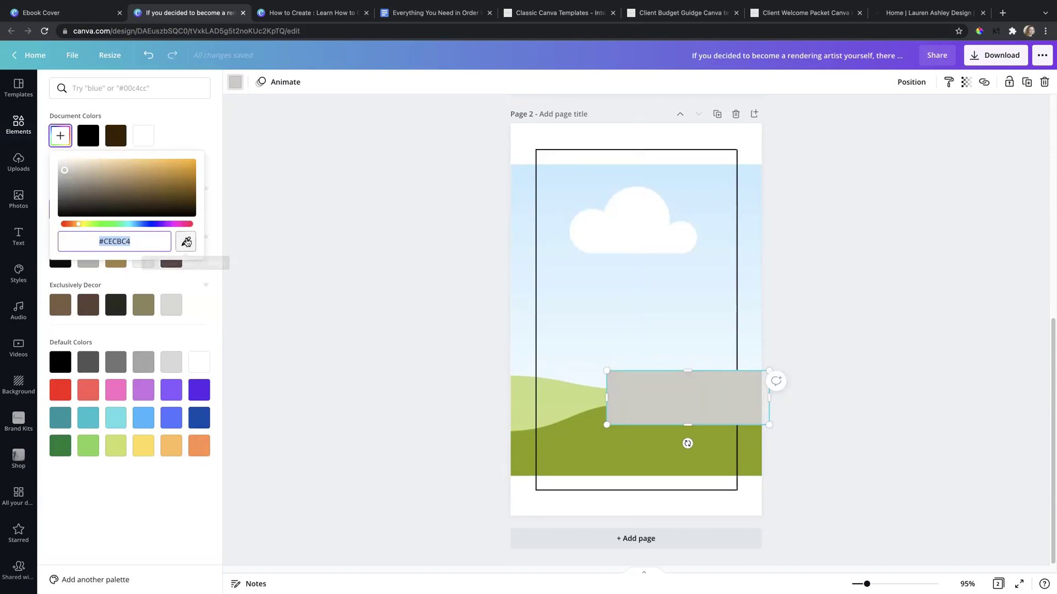
click(182, 112)
click(392, 341)
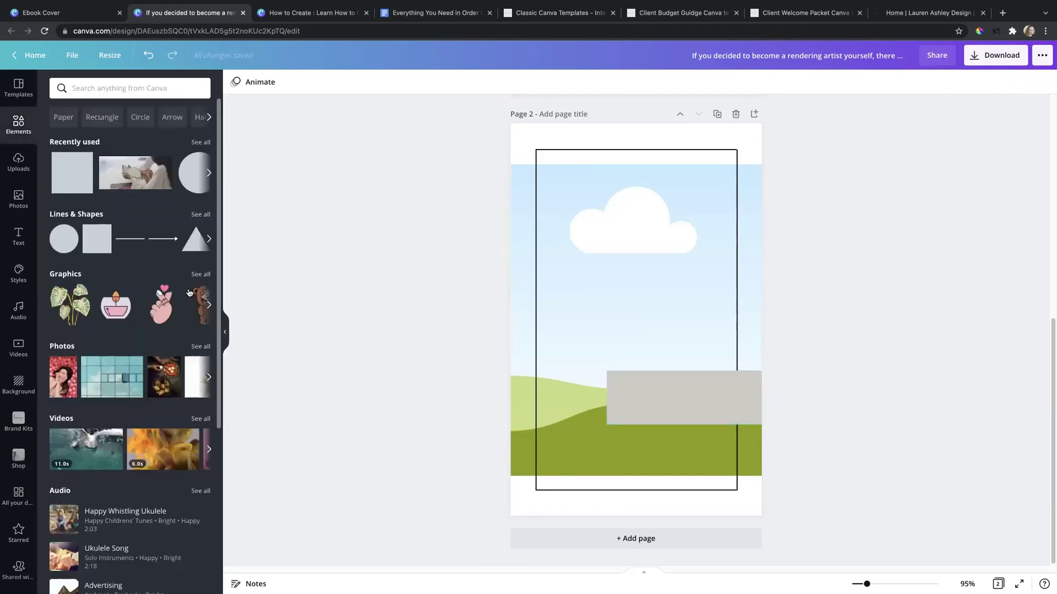
Add a subheading text box, place it on the gray rectangle and set its font to Abhaya Libre Regular
click(36, 237)
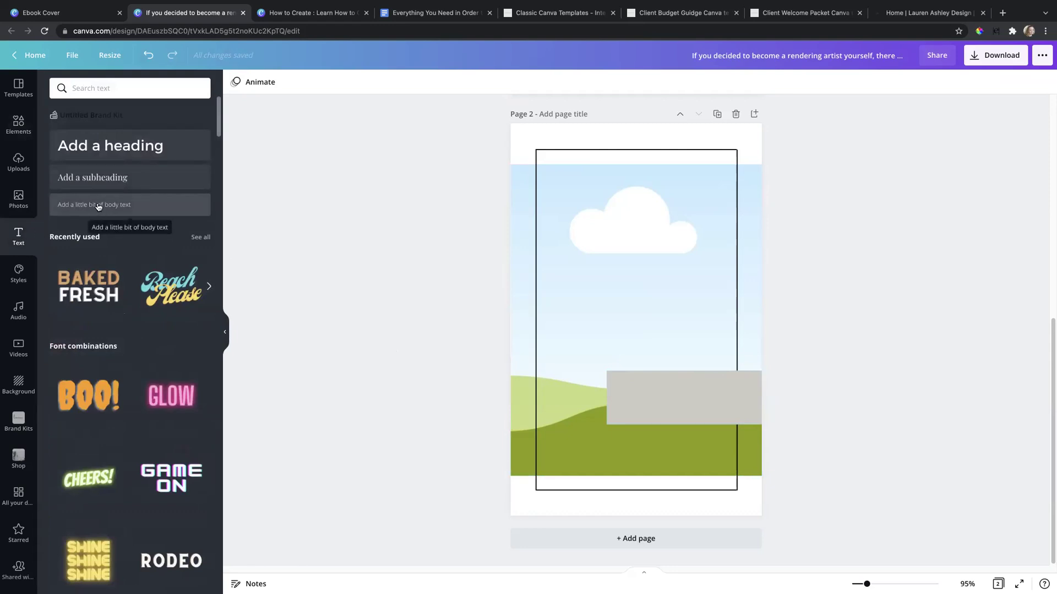
click(114, 177)
drag(642, 343, 673, 413)
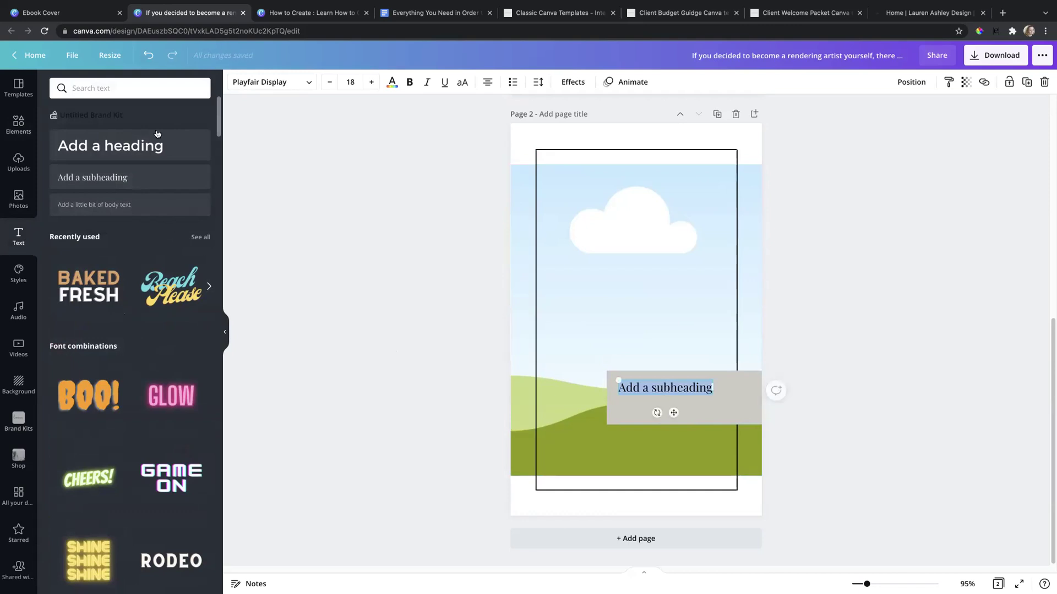
click(264, 81)
scroll(118, 190, up, 15)
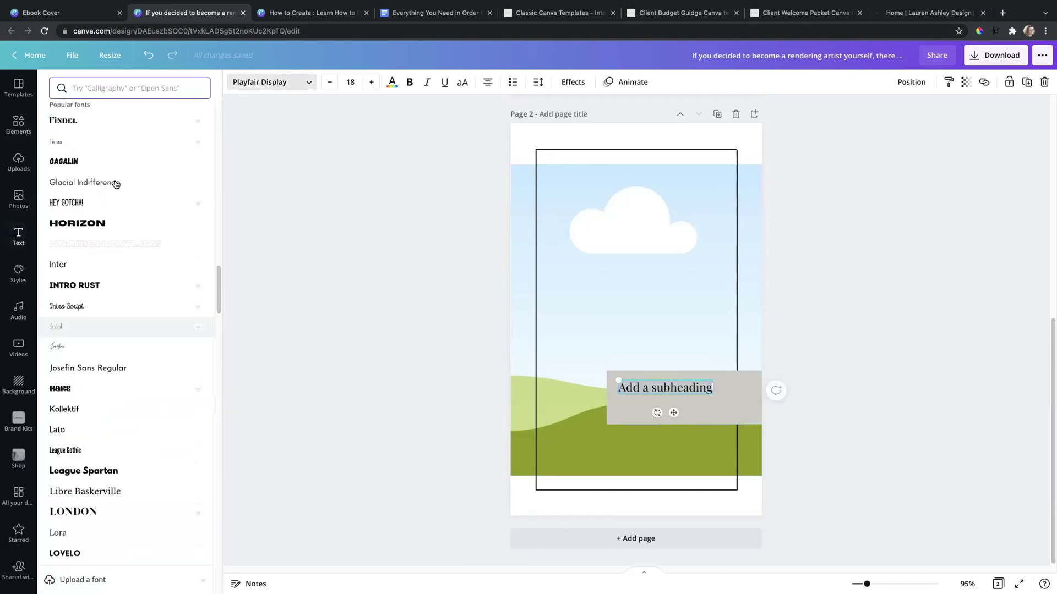
click(127, 114)
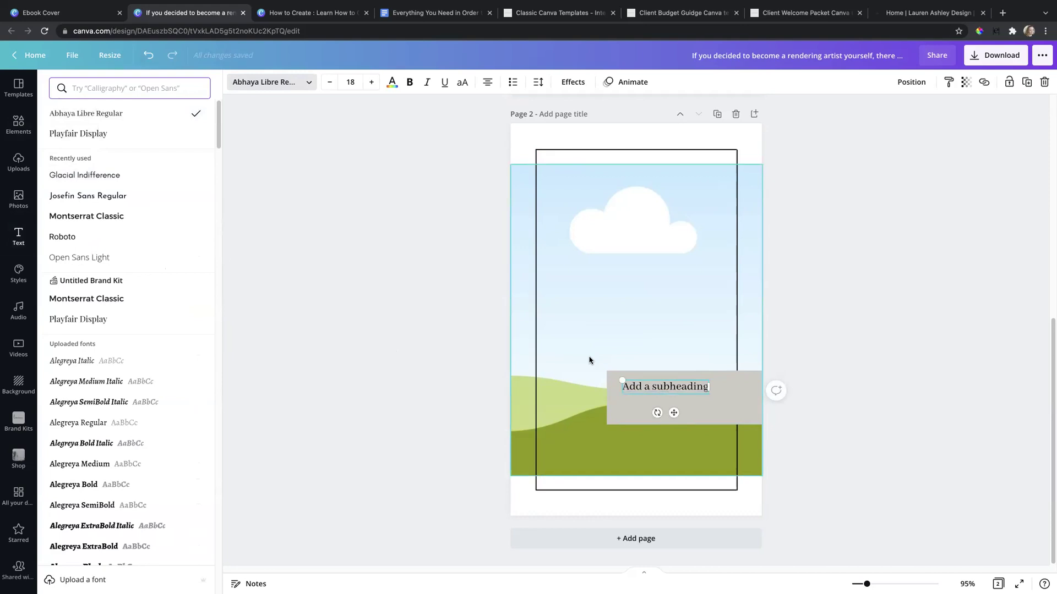
Replace the subheading placeholder with the client testimonial paragraph copied from the "Client Story" section of the Google Docs document
click(647, 389)
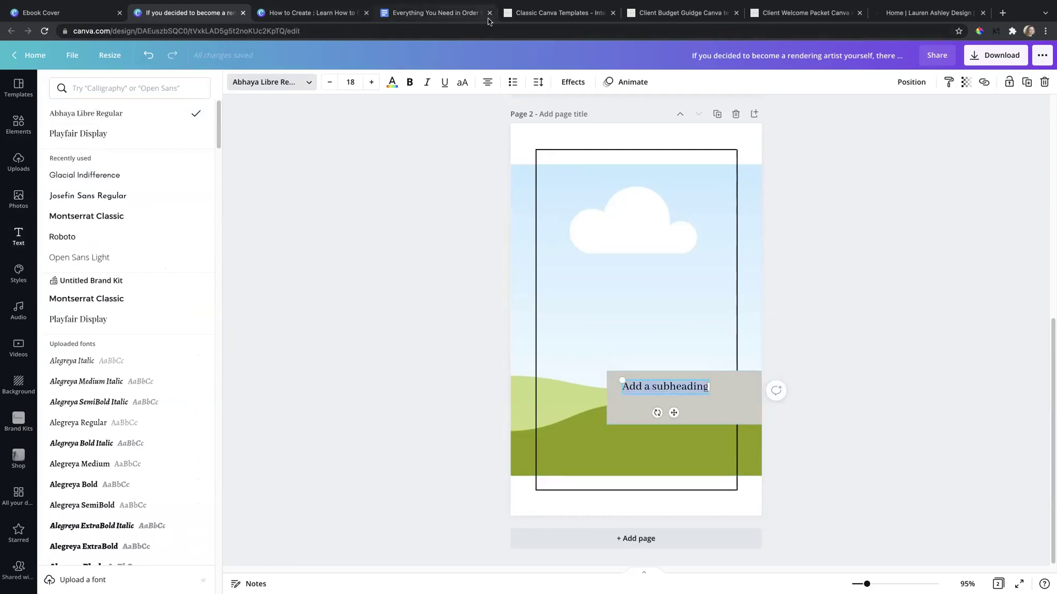
click(413, 13)
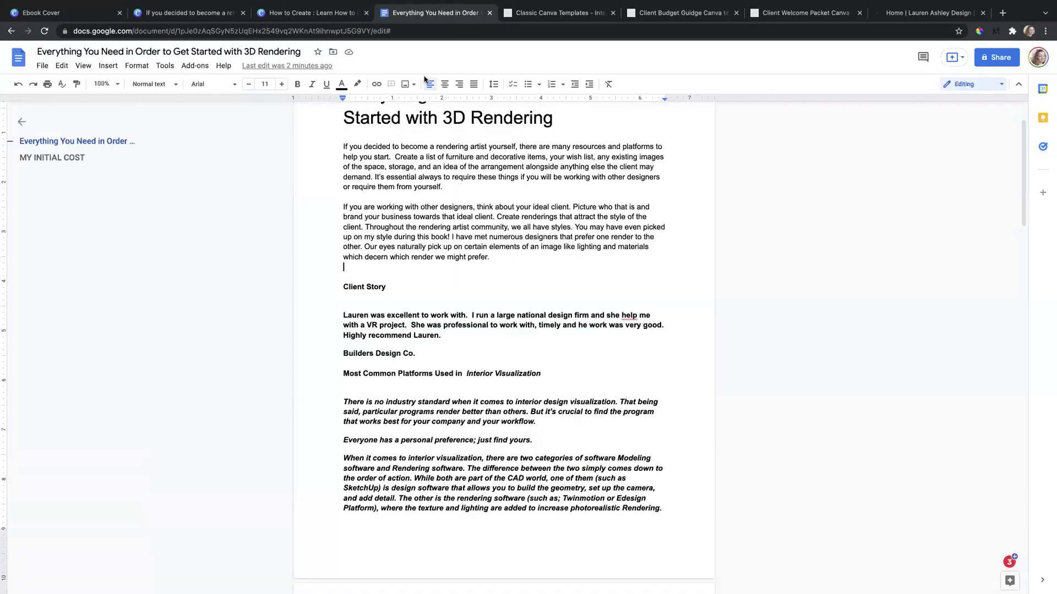
drag(343, 312, 451, 337)
key(ctrl+c)
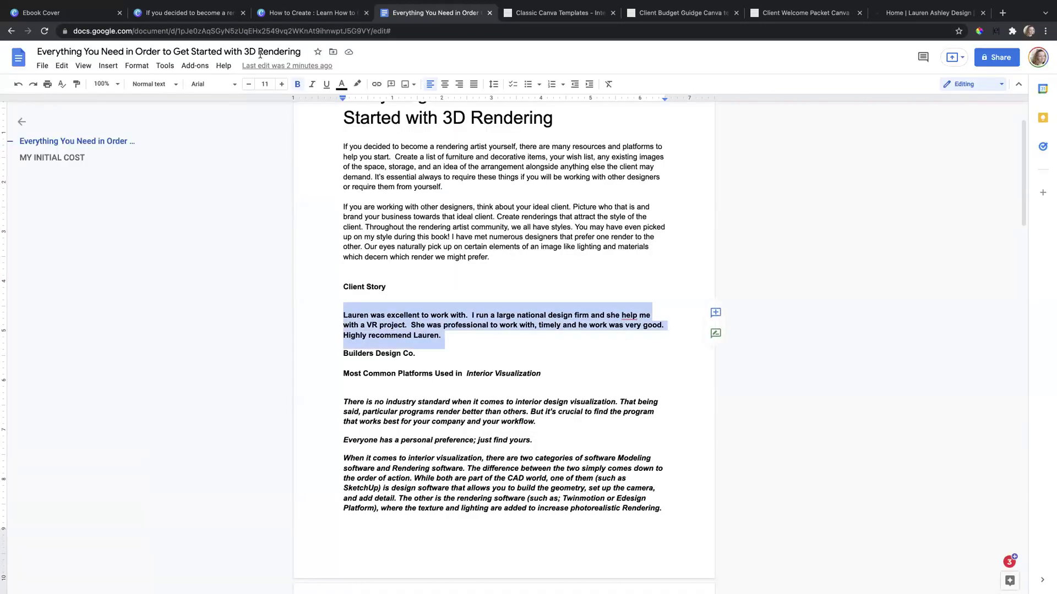
click(187, 13)
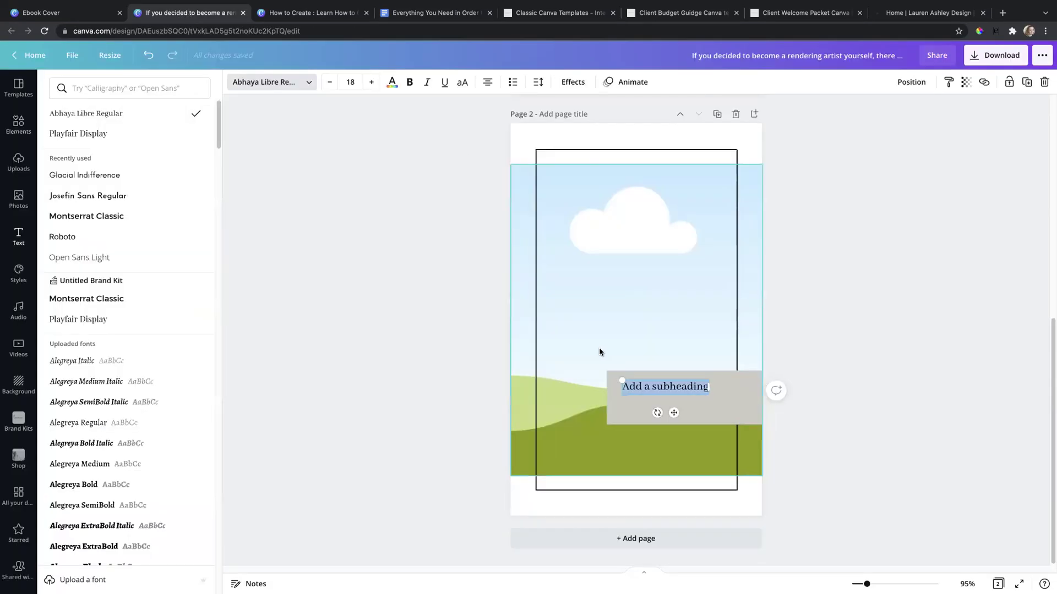
key(ctrl+v)
Set the testimonial text to font size 12 and align it left
drag(692, 466, 564, 388)
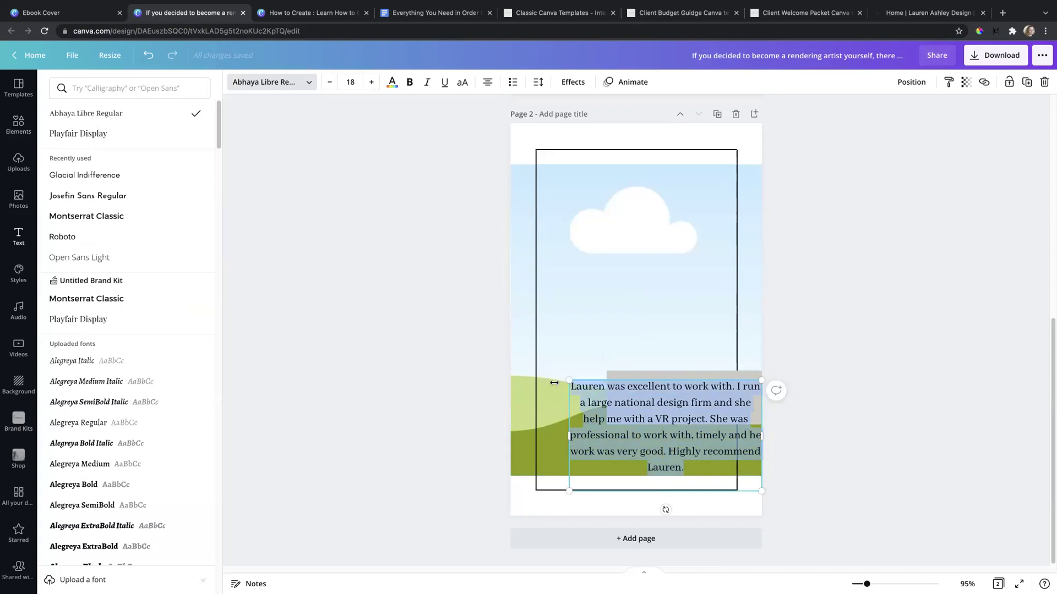
click(350, 82)
click(361, 171)
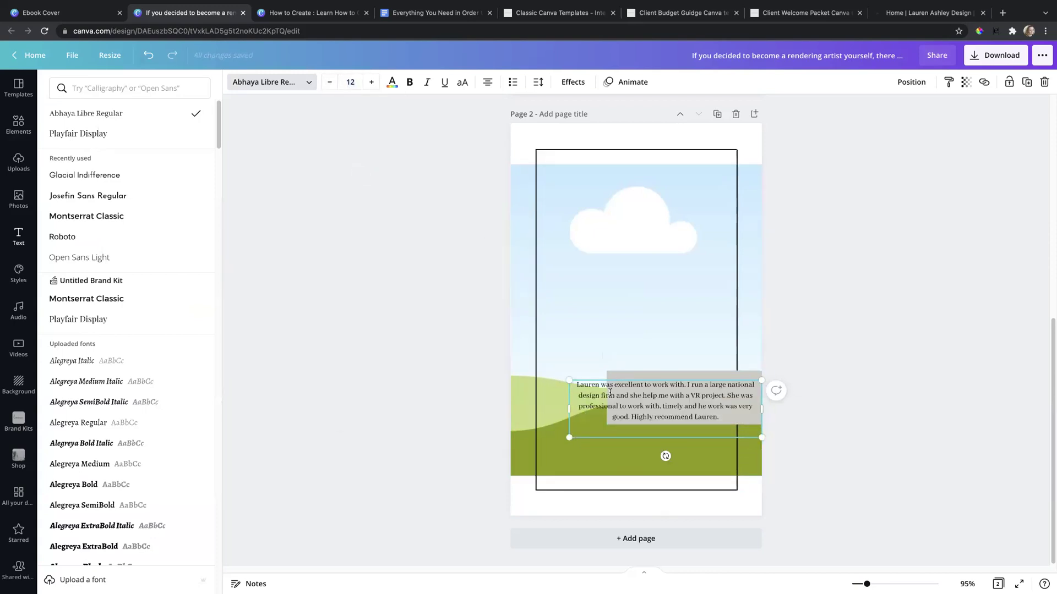
triple_click(619, 407)
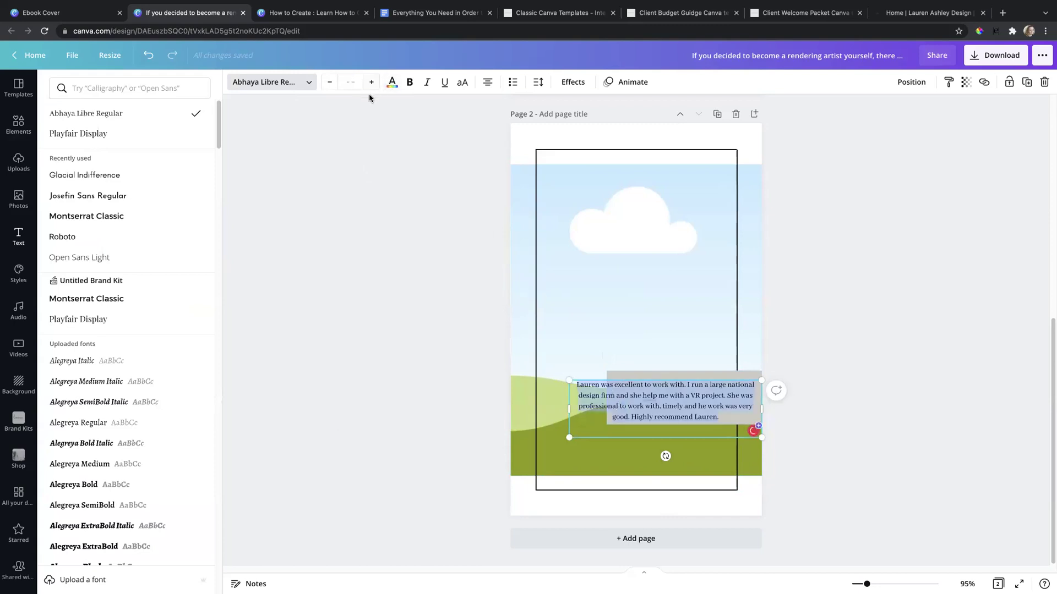
click(350, 82)
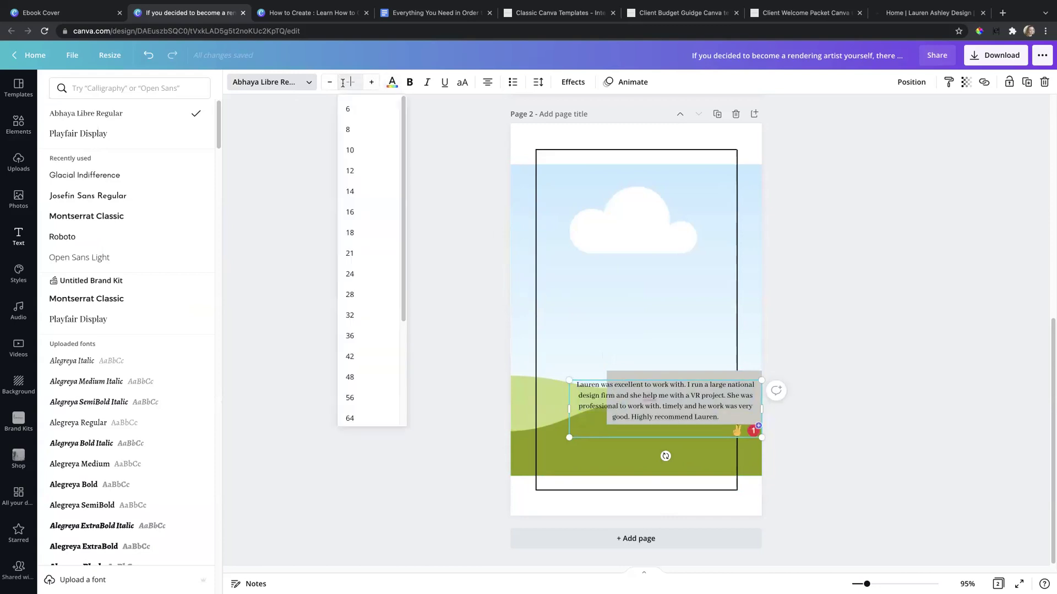
click(360, 172)
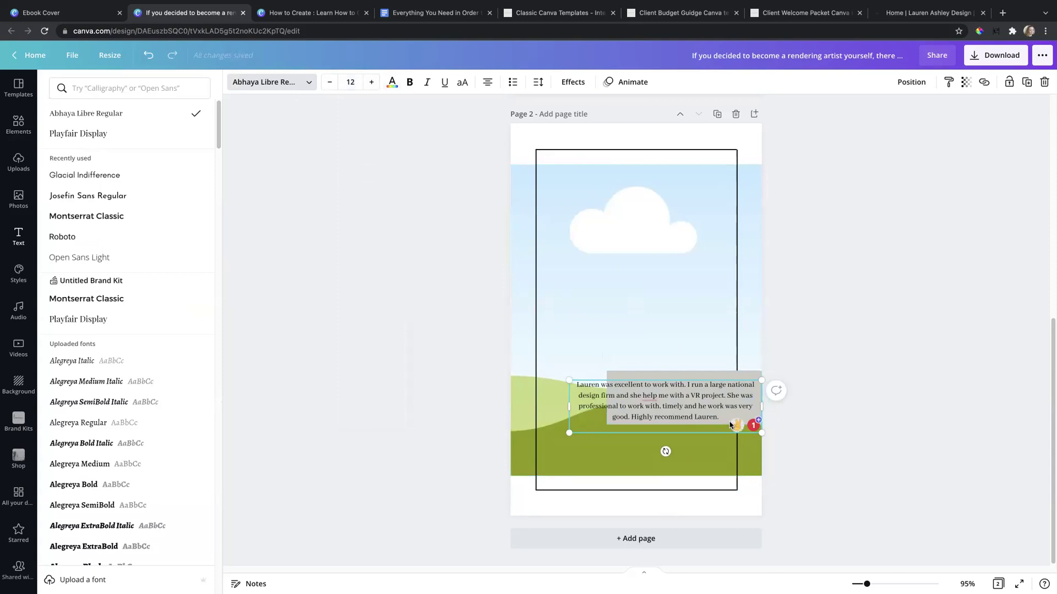
drag(705, 413, 559, 380)
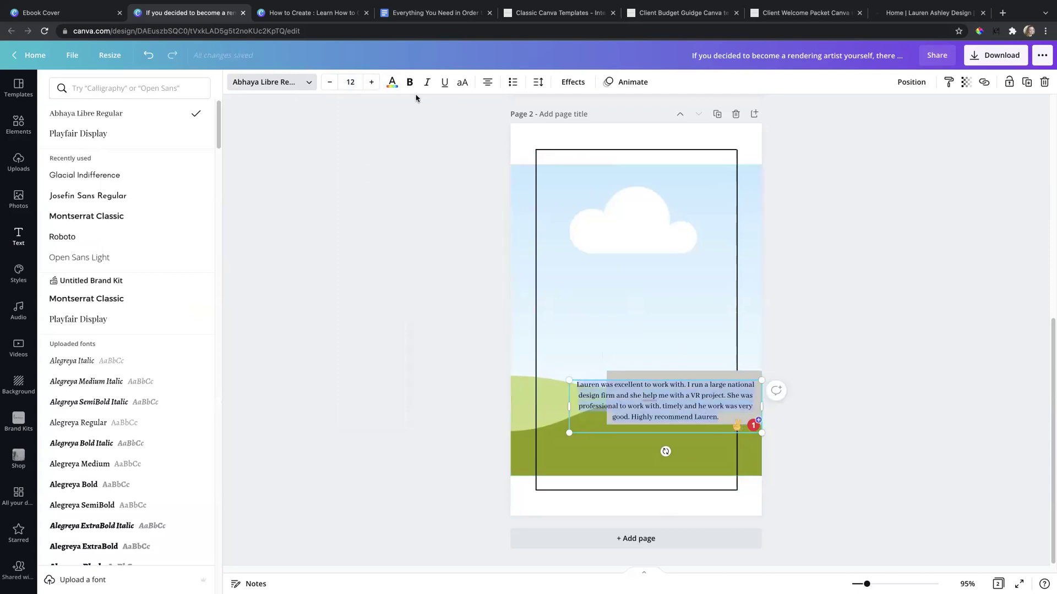
click(484, 85)
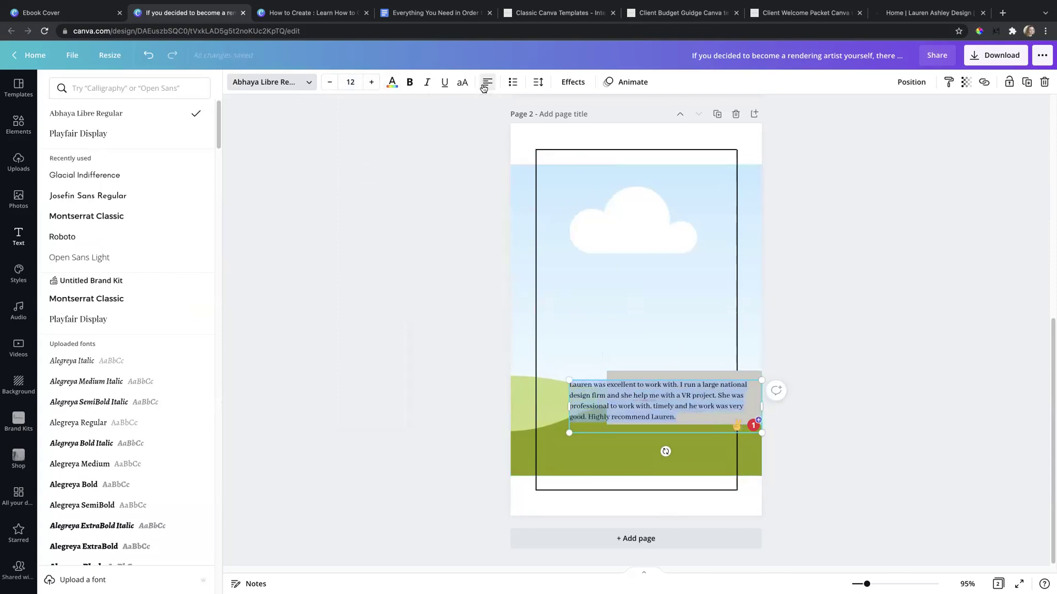
click(503, 382)
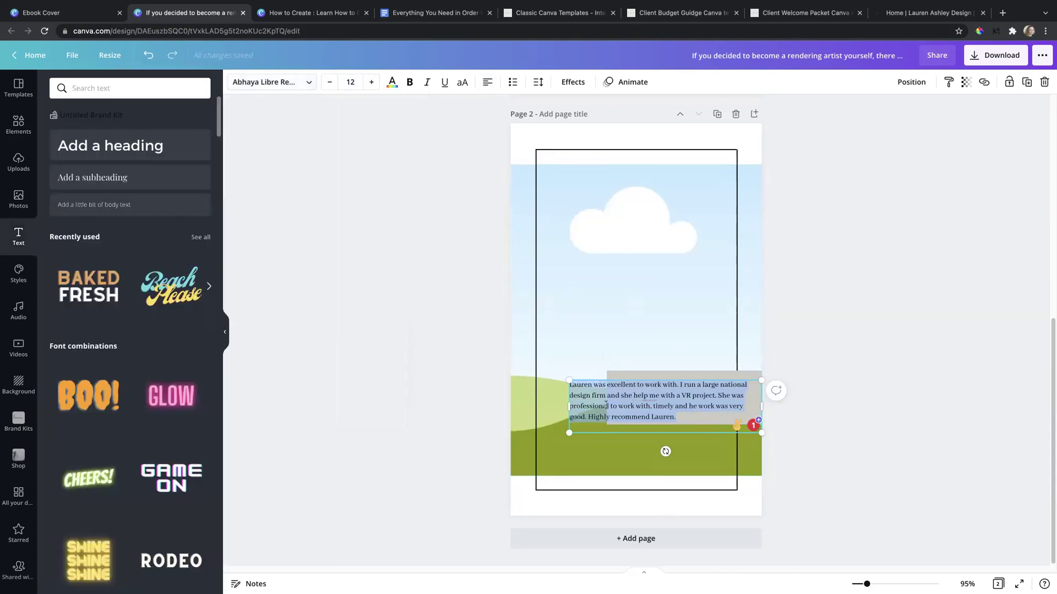
Move the testimonial text onto the gray rectangle and set its font size to 10
drag(638, 404, 683, 401)
double_click(683, 399)
click(348, 81)
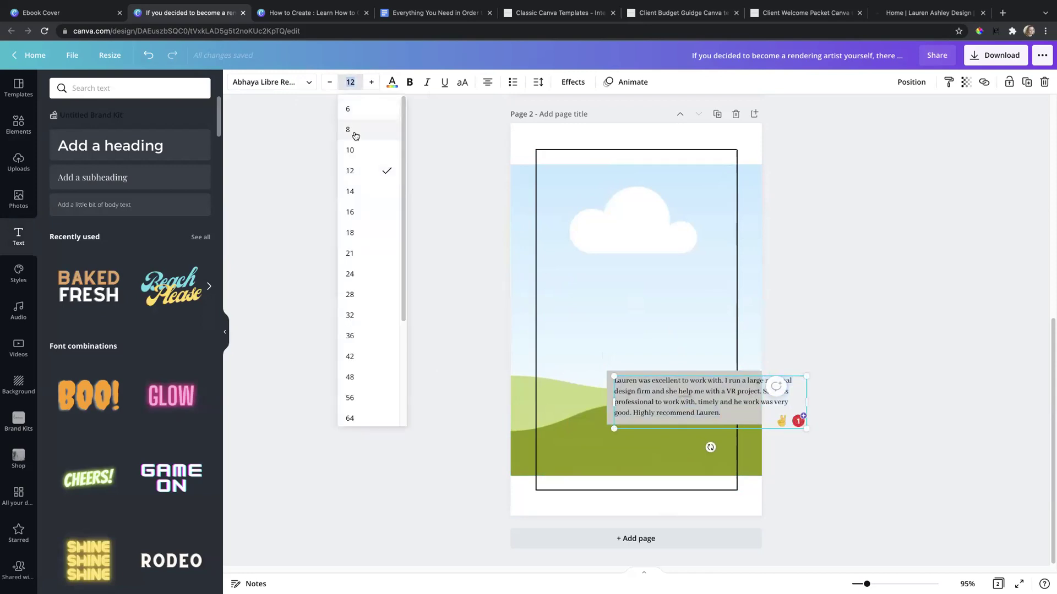
click(358, 146)
drag(670, 388, 637, 394)
click(434, 361)
Narrow the testimonial's text box to fit inside the gray rectangle and scale it down to font size 9.1
click(630, 389)
drag(811, 402, 702, 405)
click(852, 422)
click(705, 409)
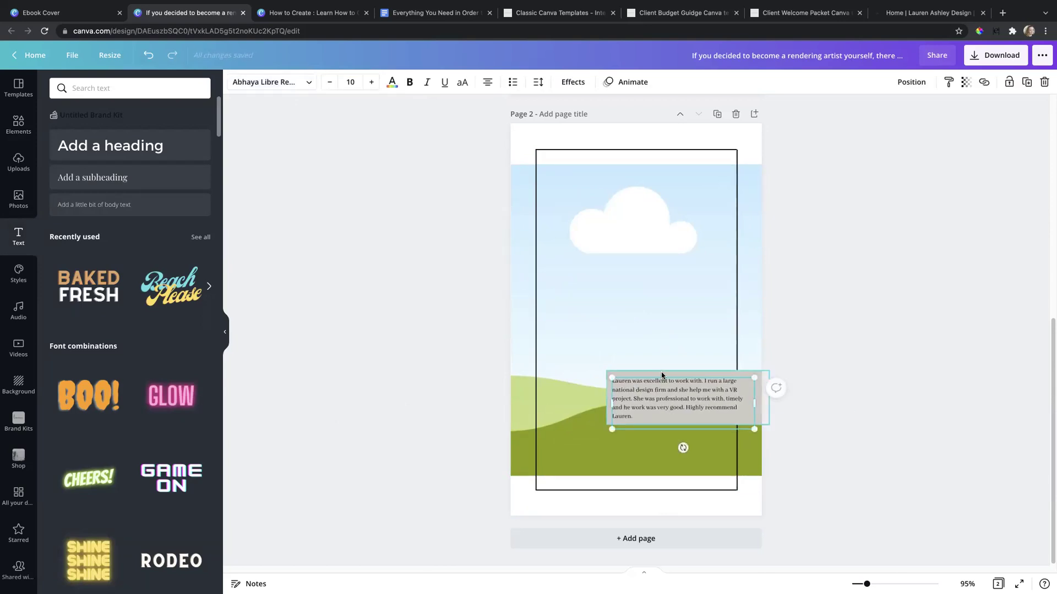
drag(672, 406, 670, 405)
drag(750, 429, 744, 425)
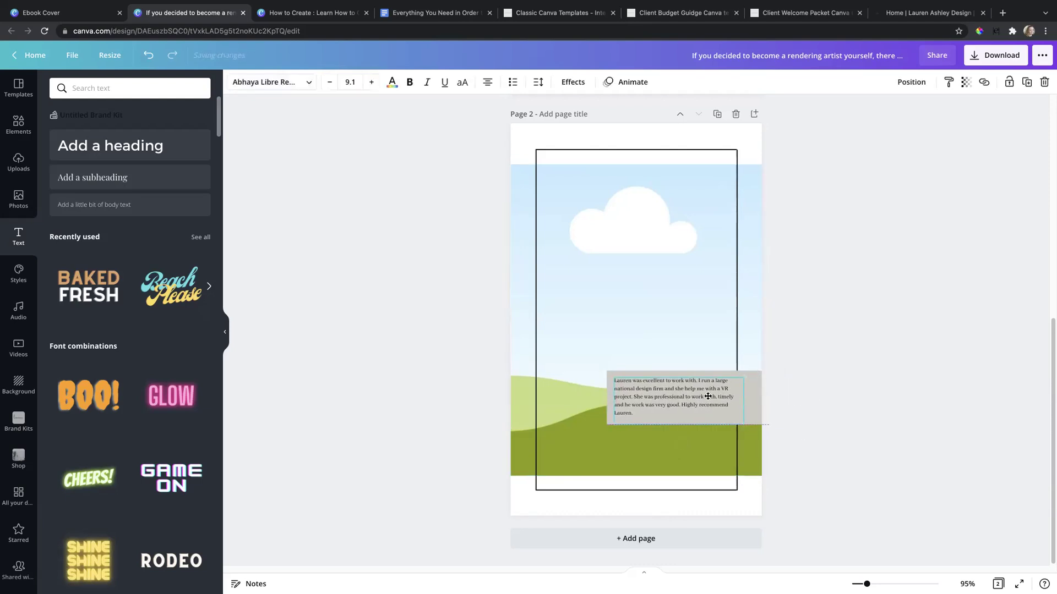
click(821, 358)
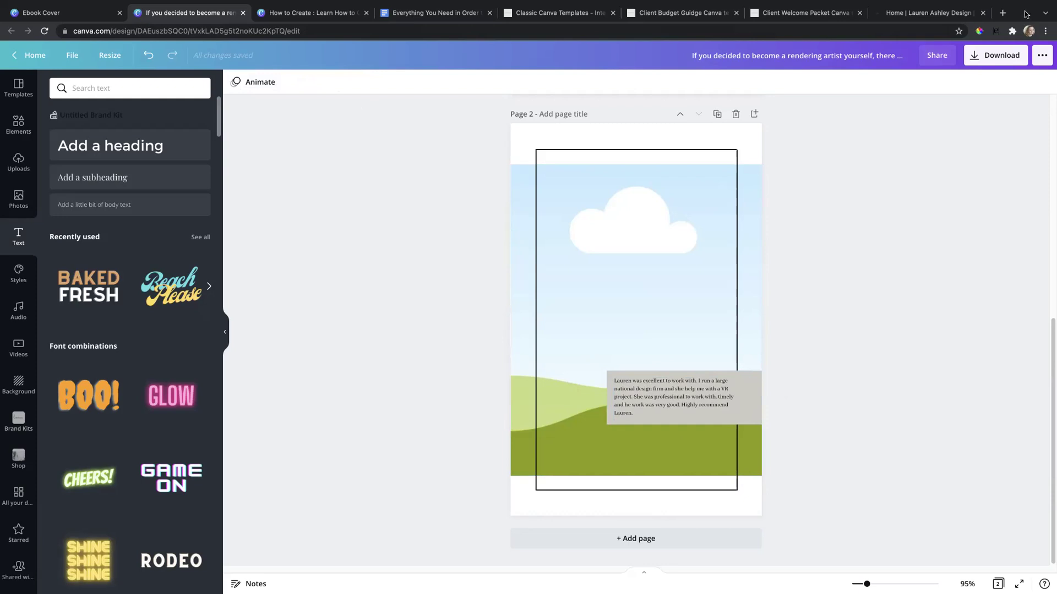
Copy the "Client Story" title from the Google Docs document and paste it into a new heading on page 2 in Canva
click(404, 17)
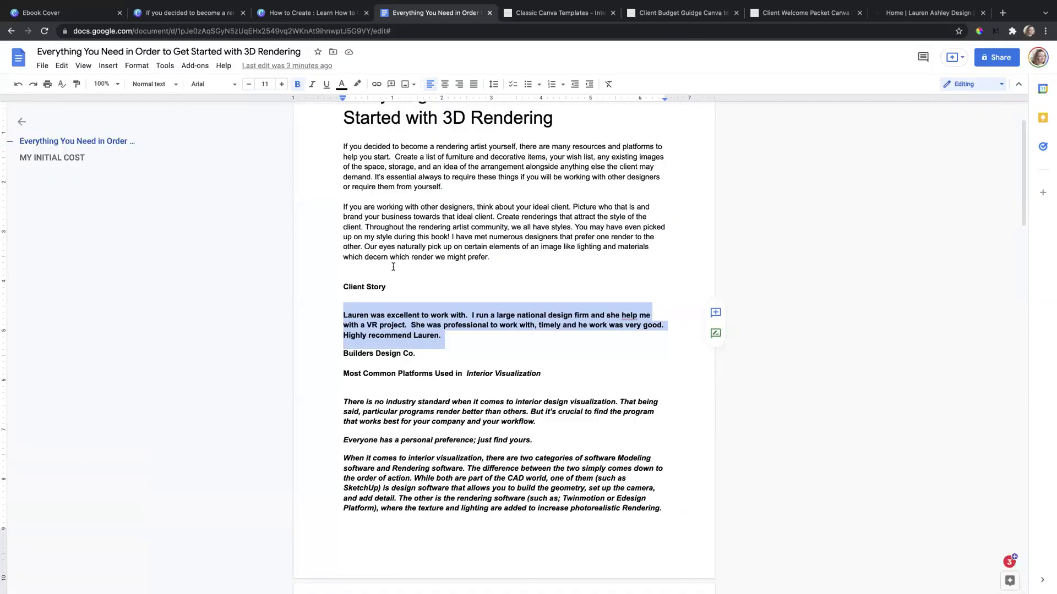
triple_click(394, 287)
key(ctrl+c)
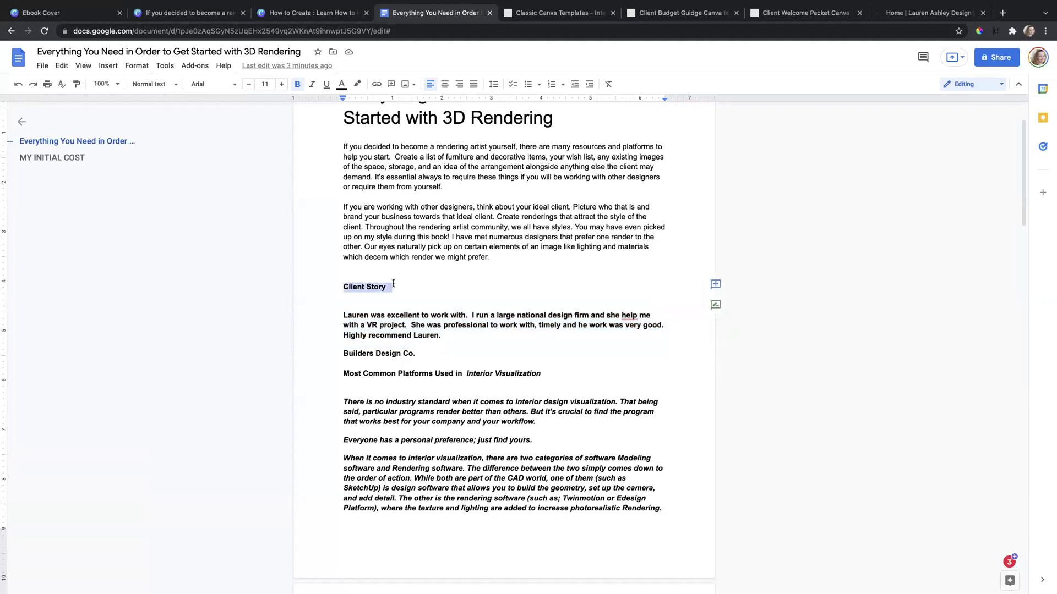
click(201, 17)
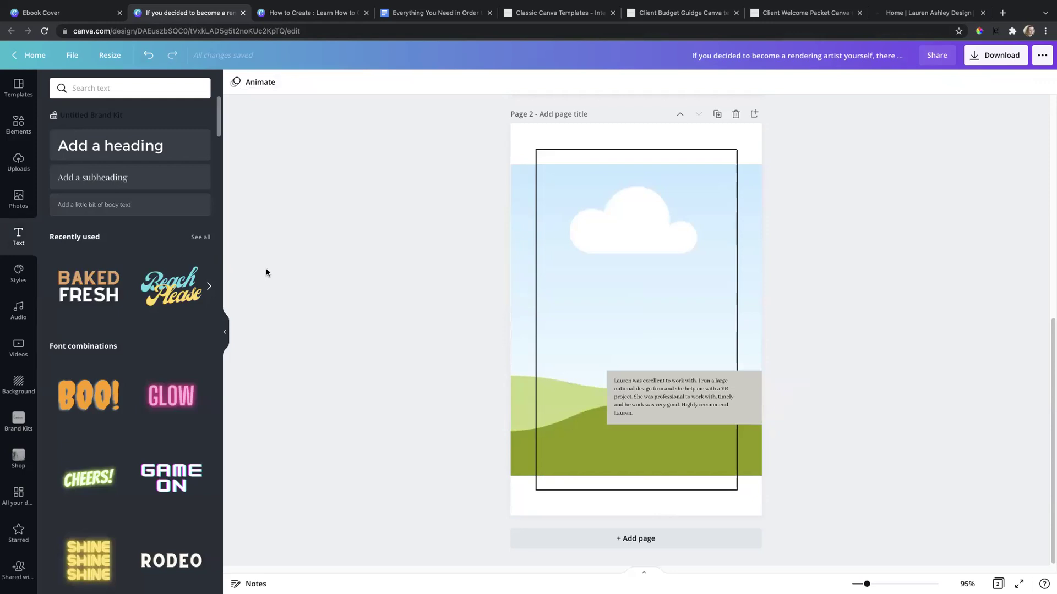
click(165, 150)
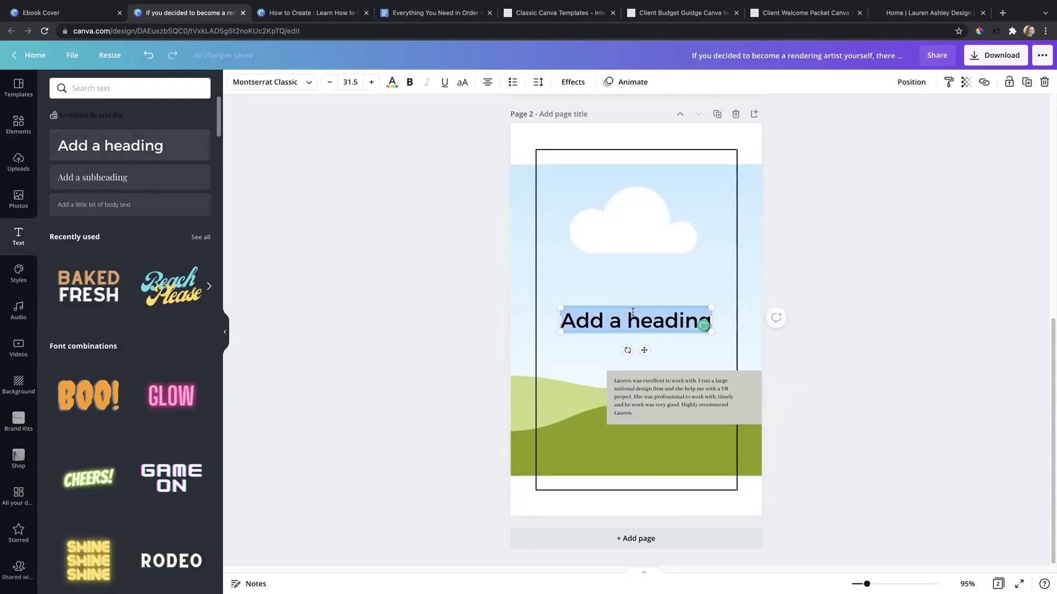
key(ctrl+v)
key(BackSpace)
Move the "Client Story" heading to the gray rectangle's upper edge and scale it down to font size 21.9
triple_click(650, 317)
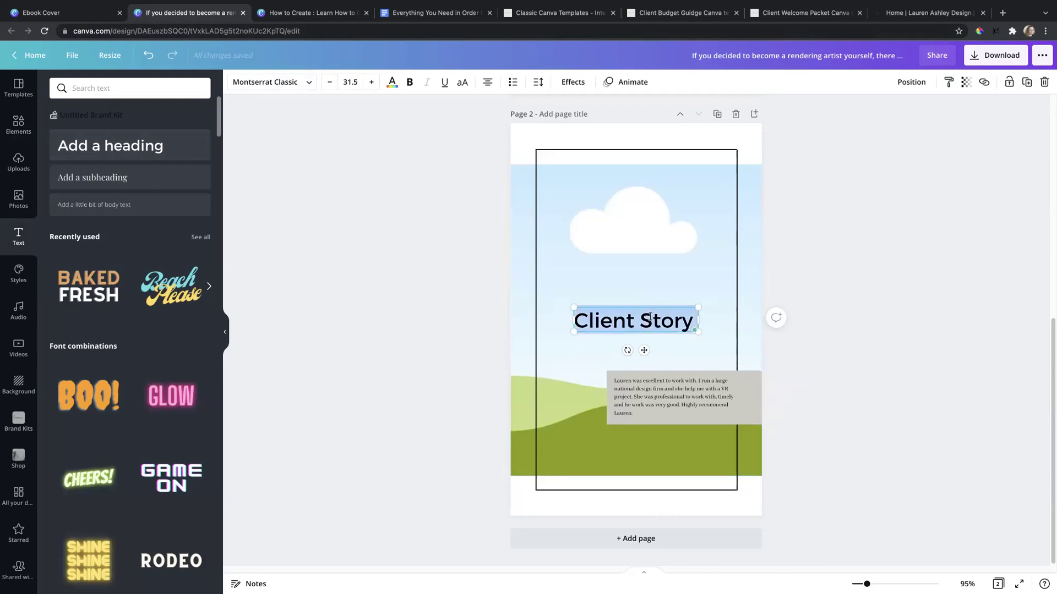
drag(662, 325, 685, 350)
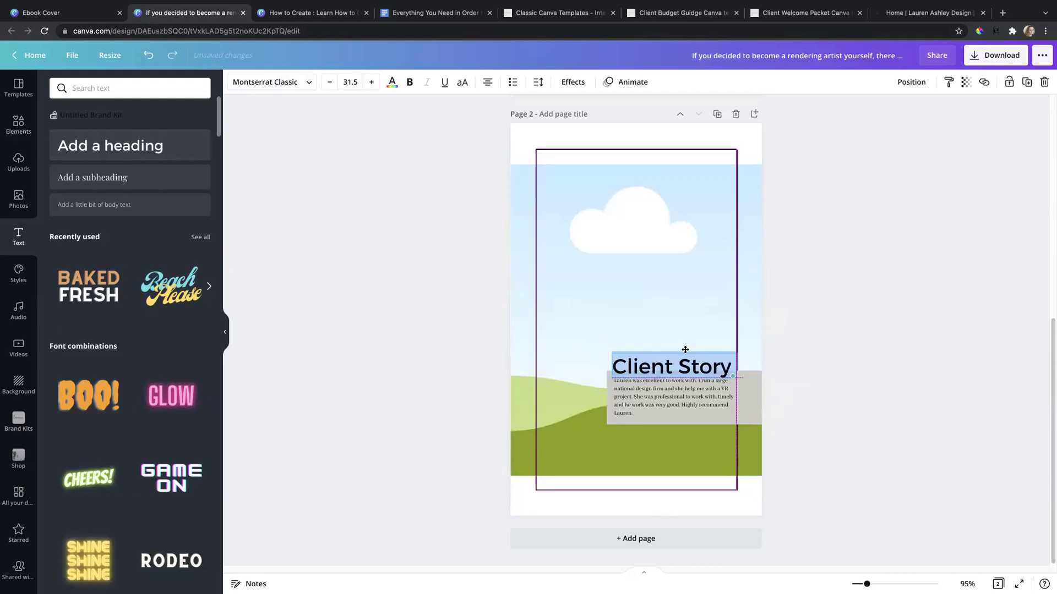
drag(733, 376, 664, 394)
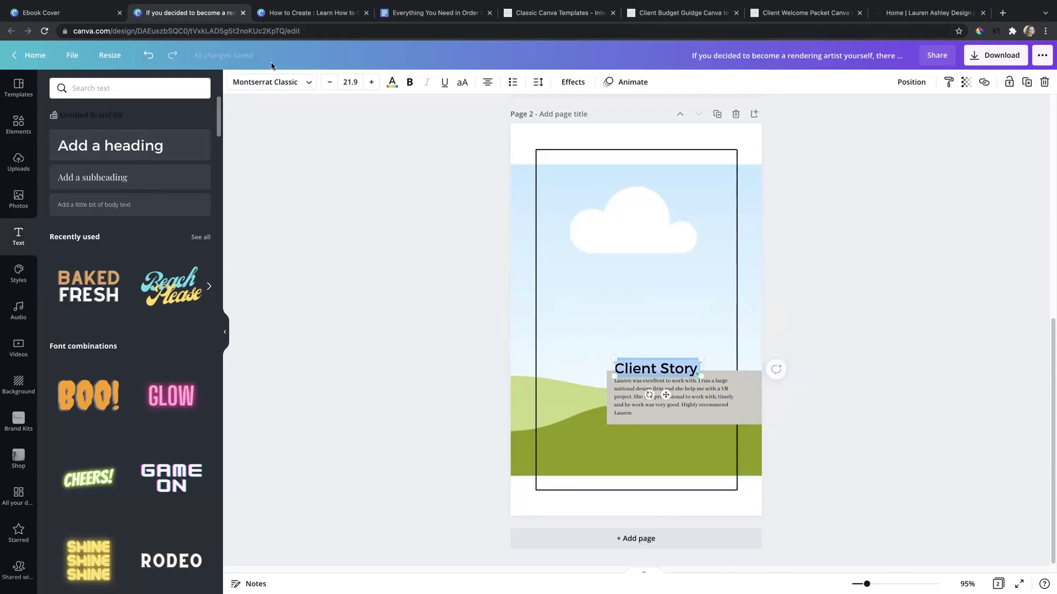
Change the font of the "Client Story" heading on page 2 to Amsterdam Four
click(297, 84)
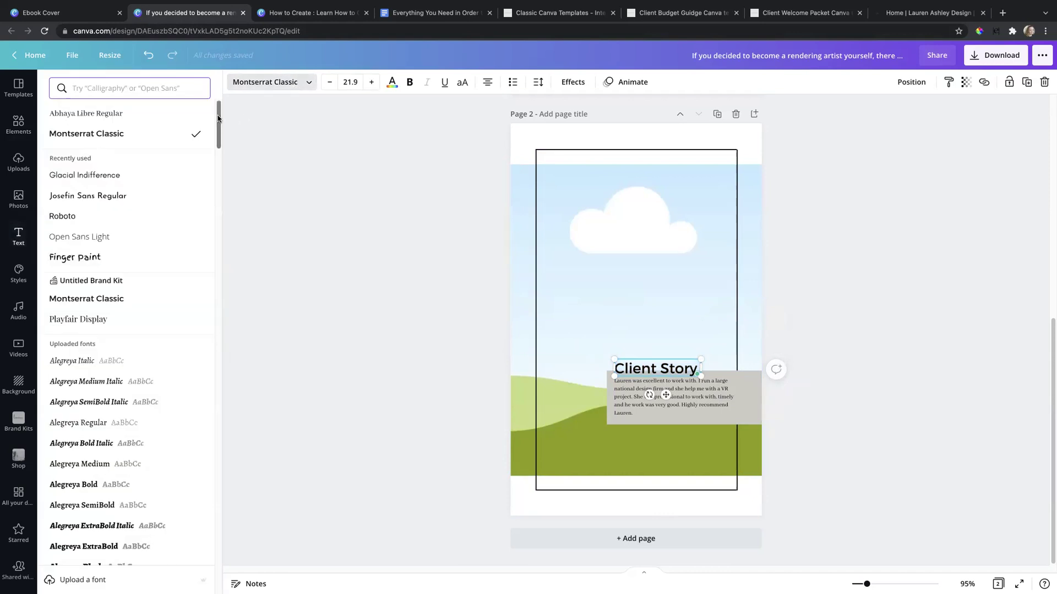
drag(218, 117, 198, 247)
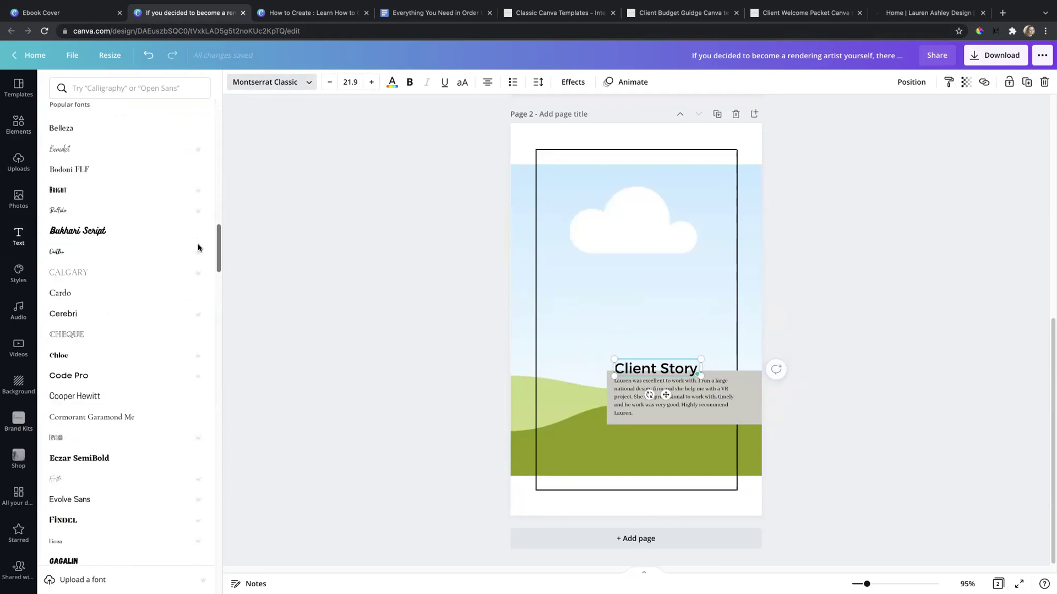
scroll(198, 245, up, 1)
scroll(196, 260, down, 5)
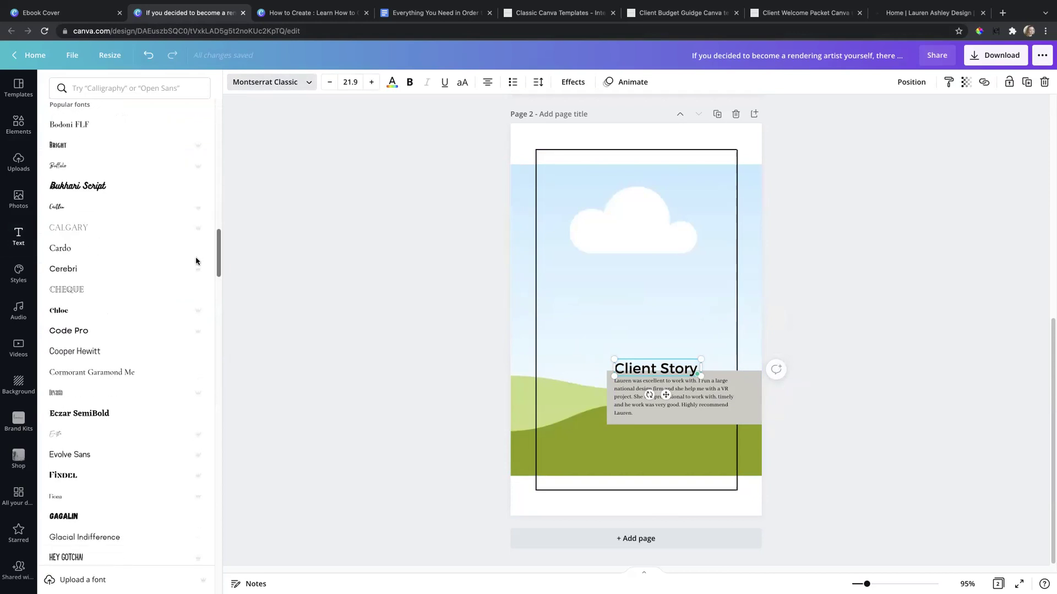
scroll(196, 298, down, 5)
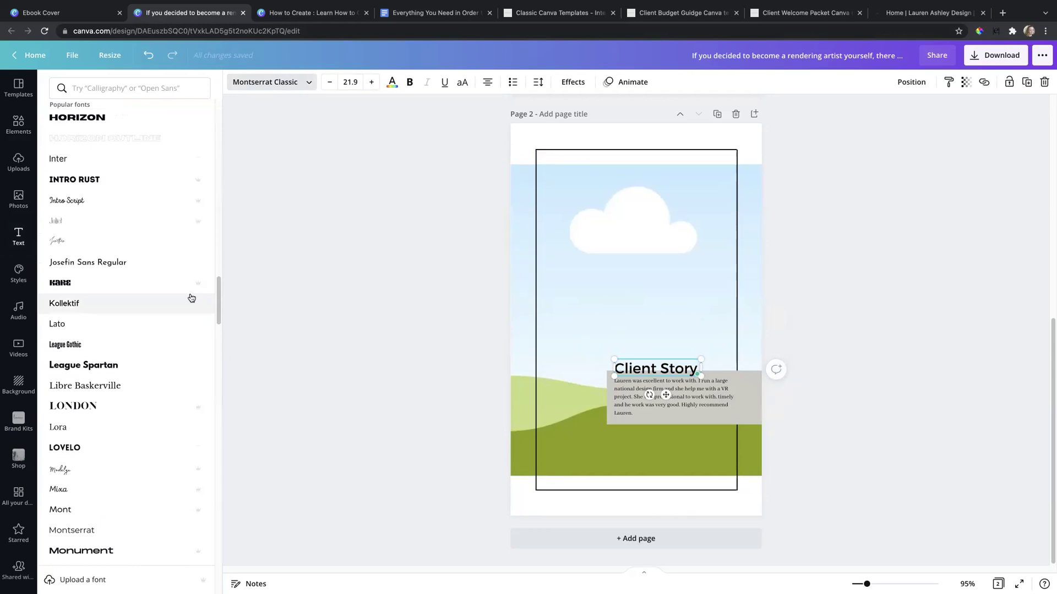
scroll(201, 330, down, 1)
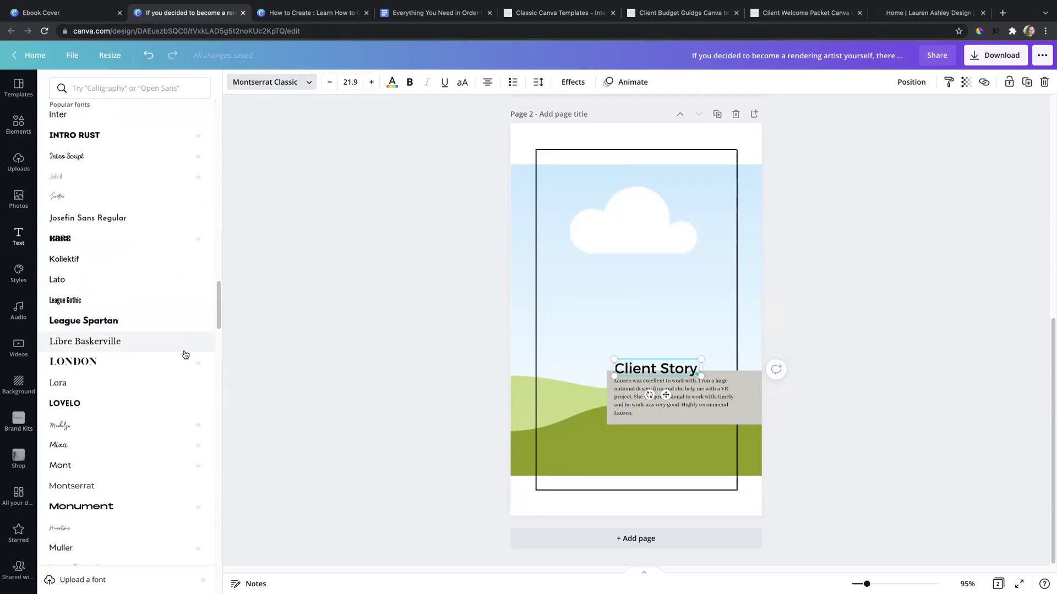
scroll(178, 385, down, 6)
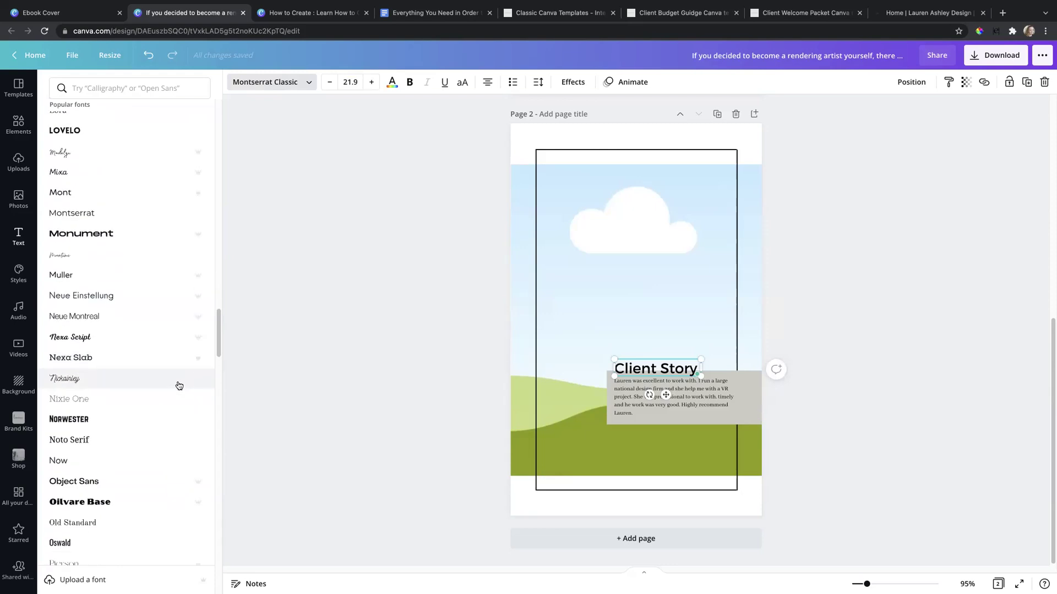
scroll(179, 385, down, 7)
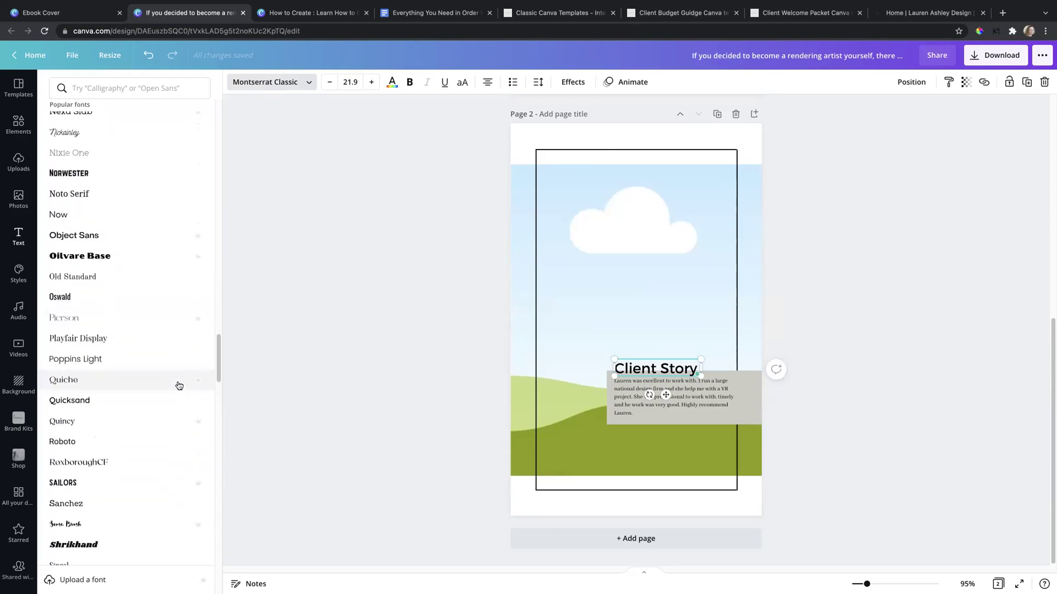
scroll(178, 385, down, 7)
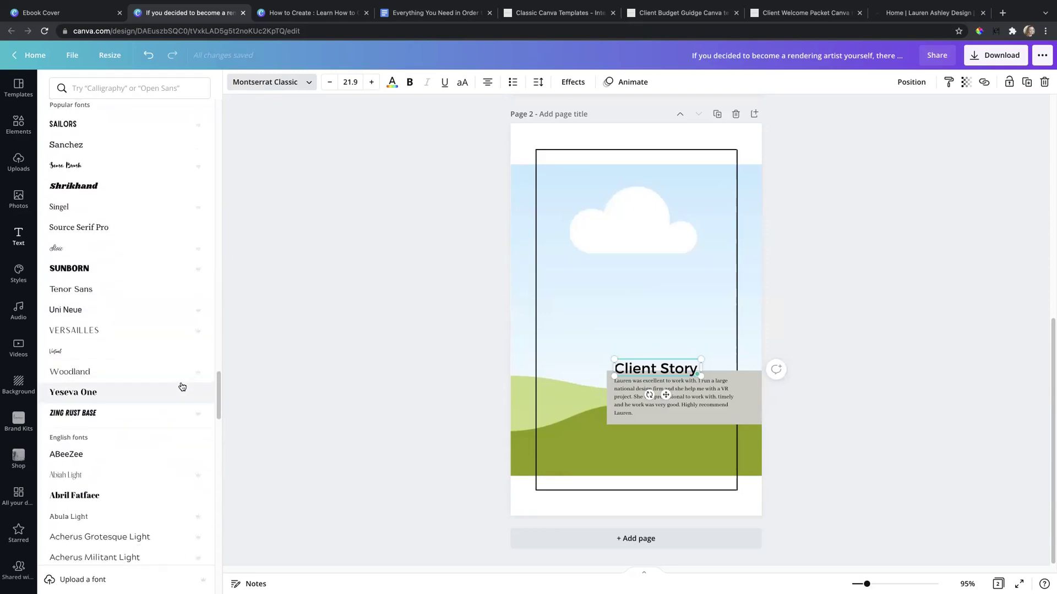
scroll(182, 390, down, 7)
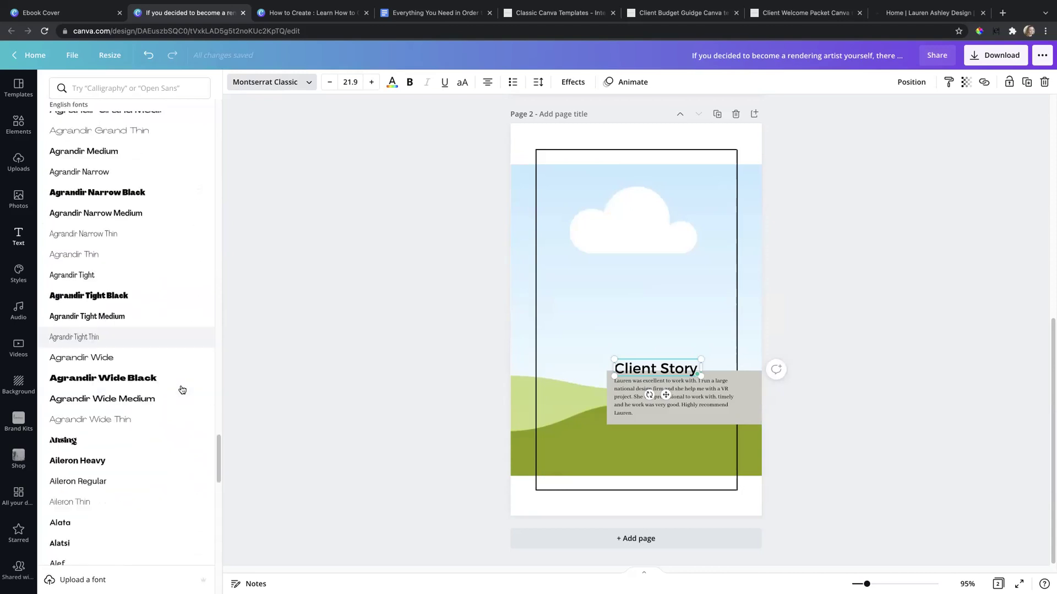
scroll(182, 390, down, 7)
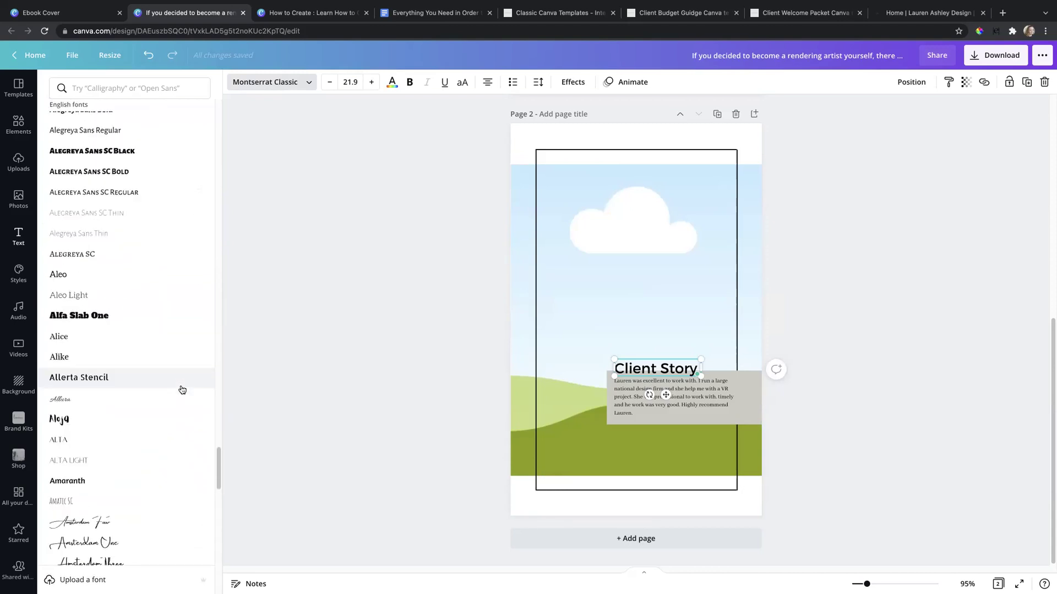
scroll(182, 389, down, 3)
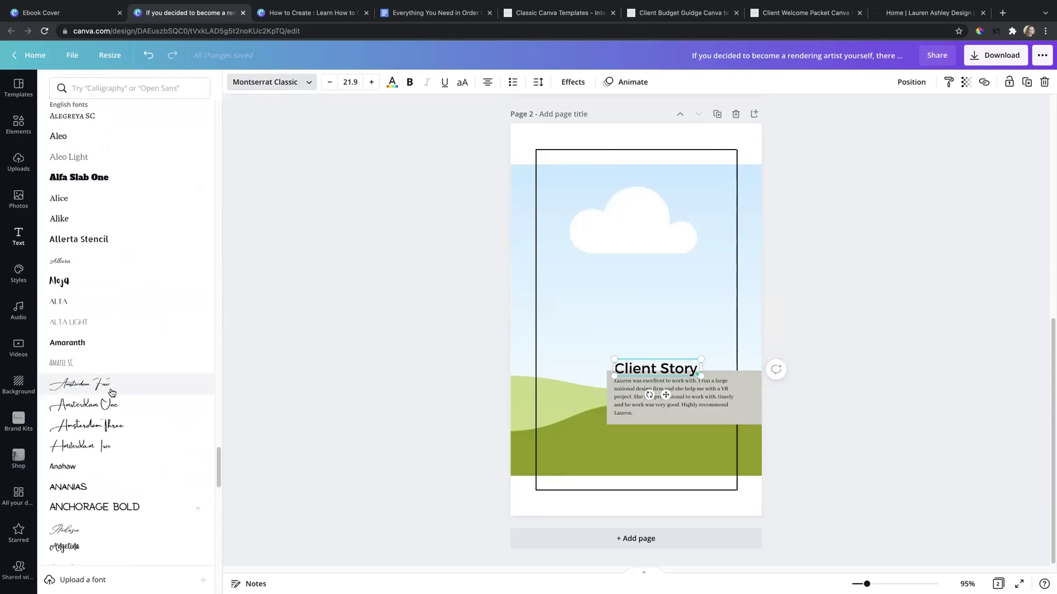
click(110, 390)
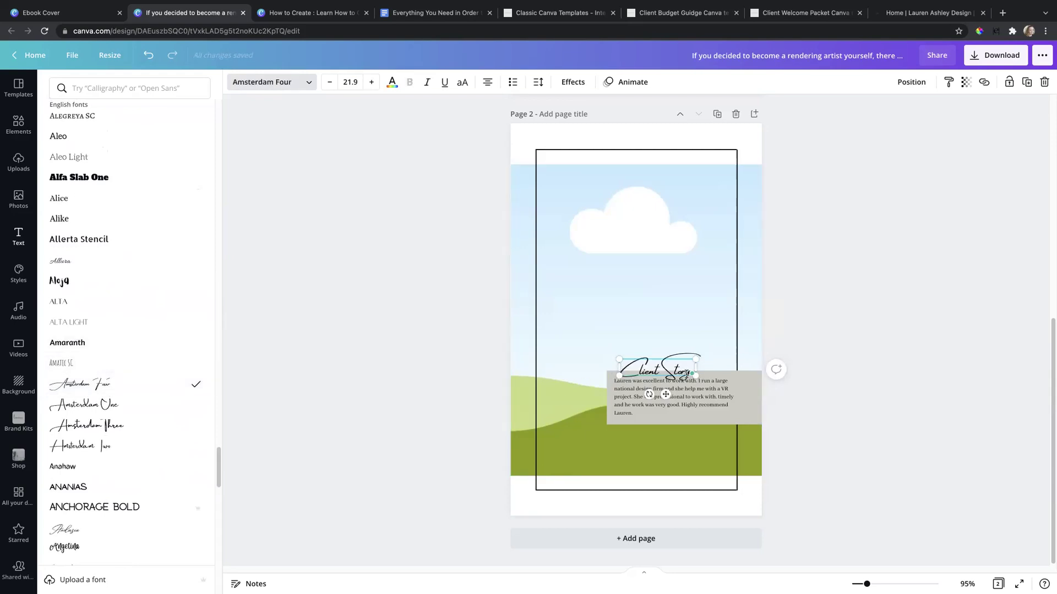
Scale the "Client Story" heading up to font size 26.5 and position it just above the gray rectangle
drag(666, 392, 660, 390)
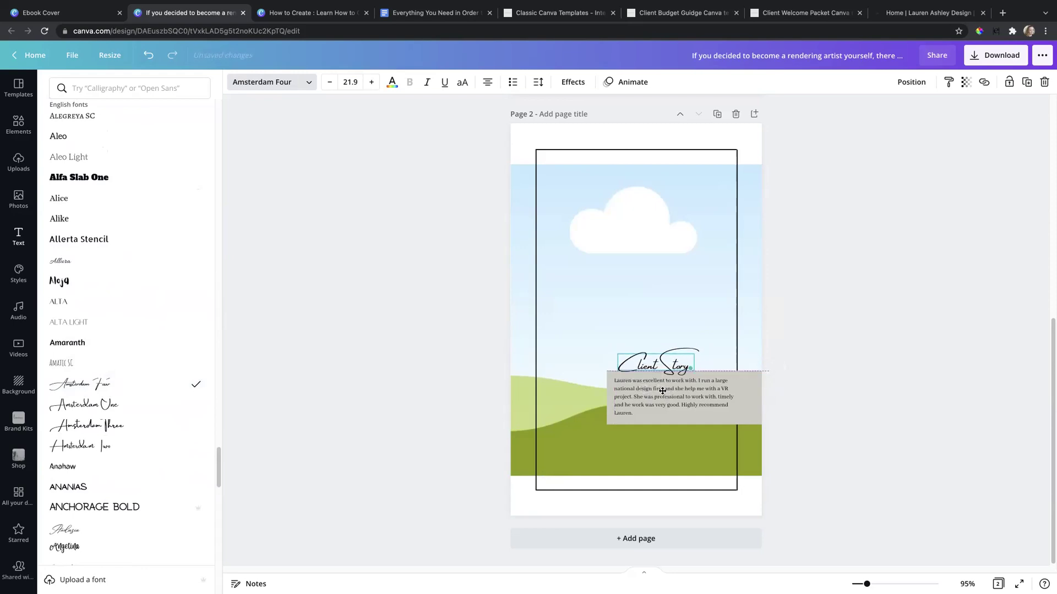
click(685, 376)
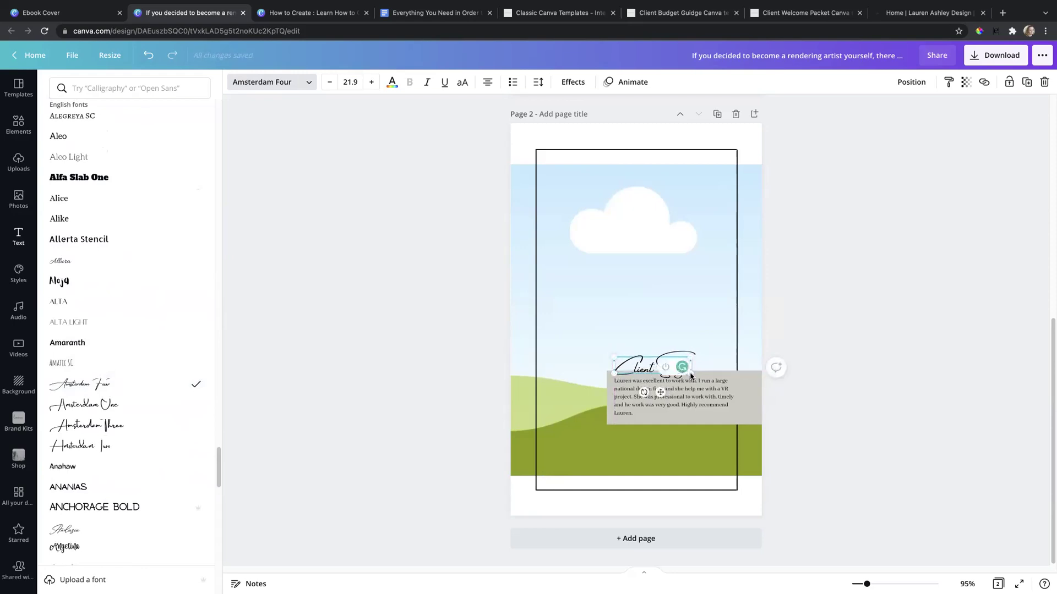
drag(691, 374, 725, 382)
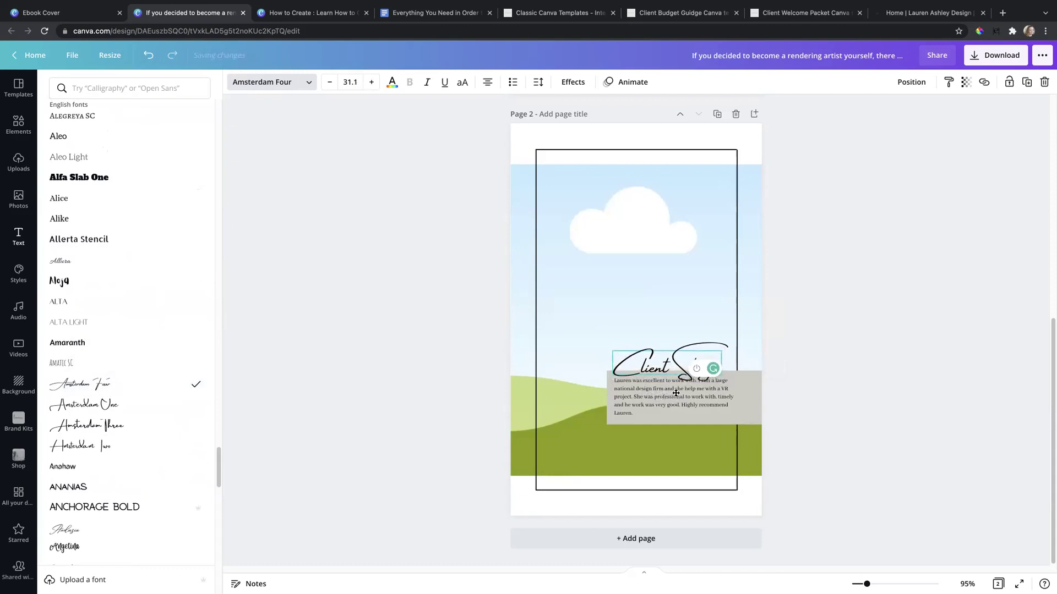
key(Escape)
drag(721, 352, 705, 350)
drag(669, 390, 672, 392)
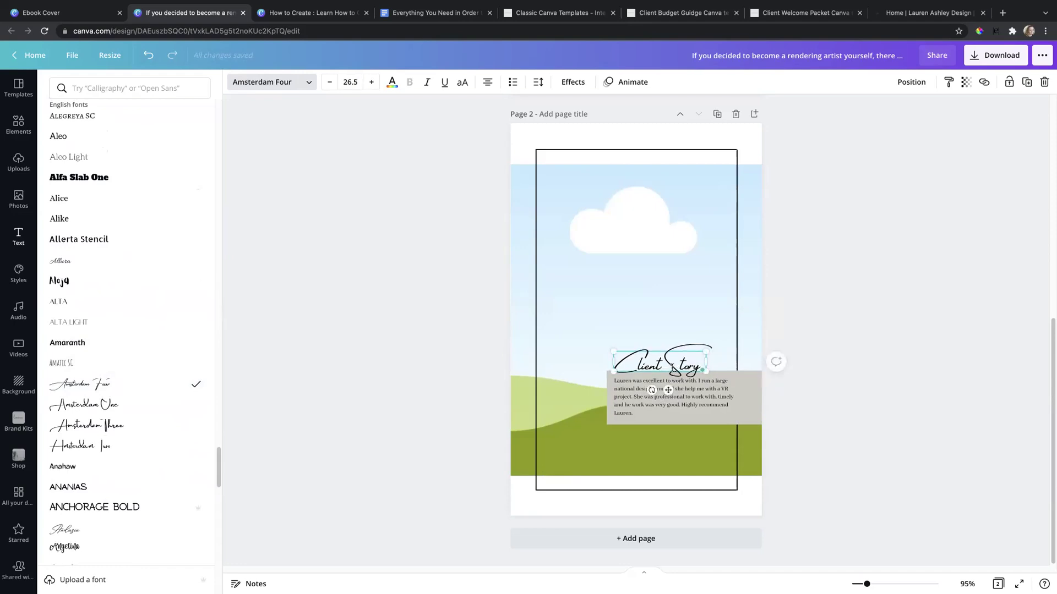
Recolor the "Client Story" heading with the tan color from the first brand kit palette
triple_click(672, 367)
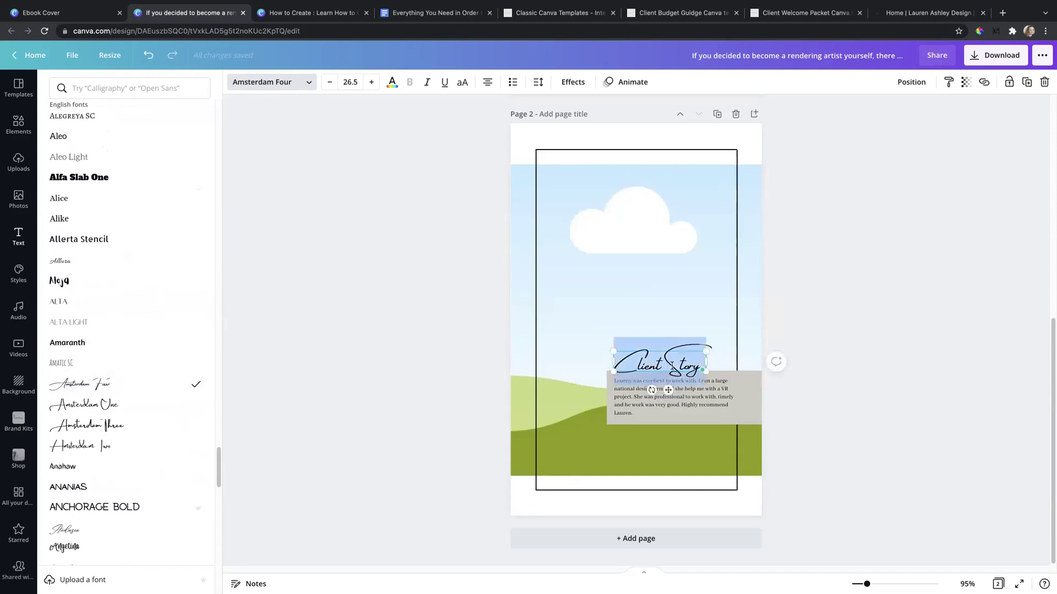
click(392, 82)
click(145, 218)
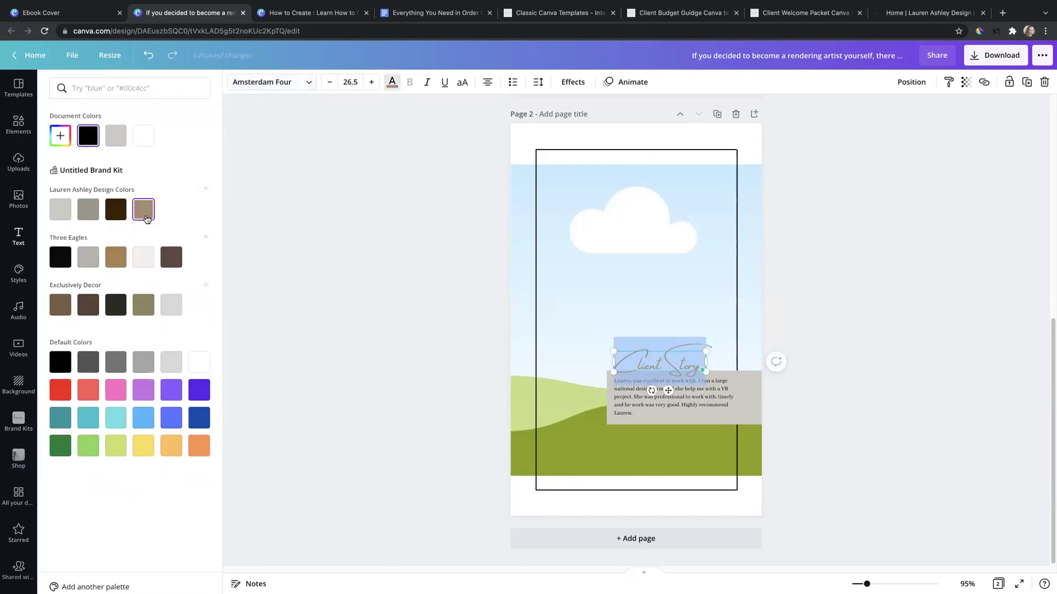
click(406, 317)
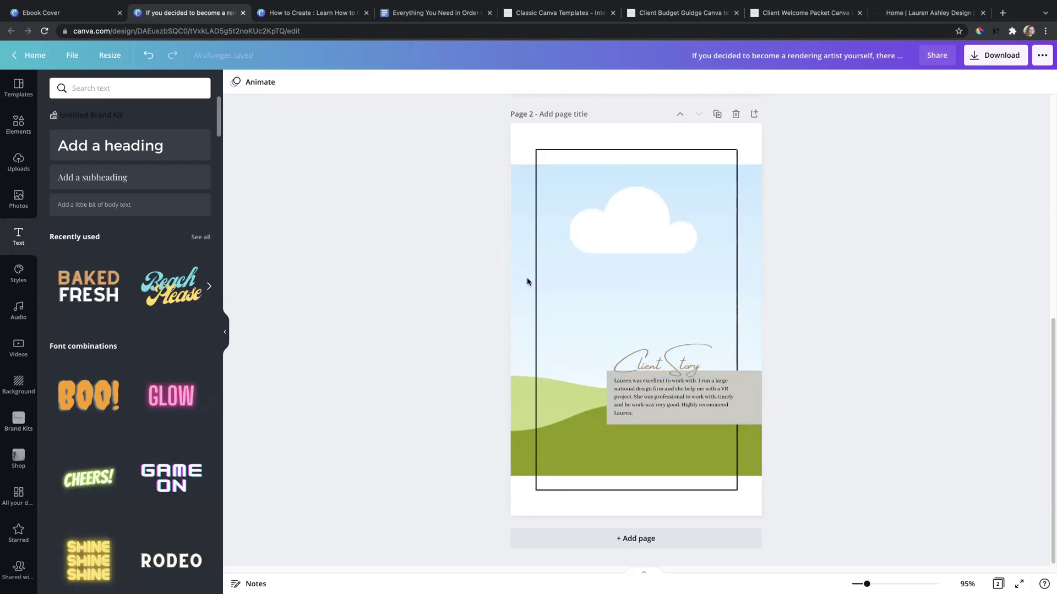
Copy "Builders Design Co." from the Google Docs document and paste it into a duplicate of the testimonial text box in Canva
click(386, 13)
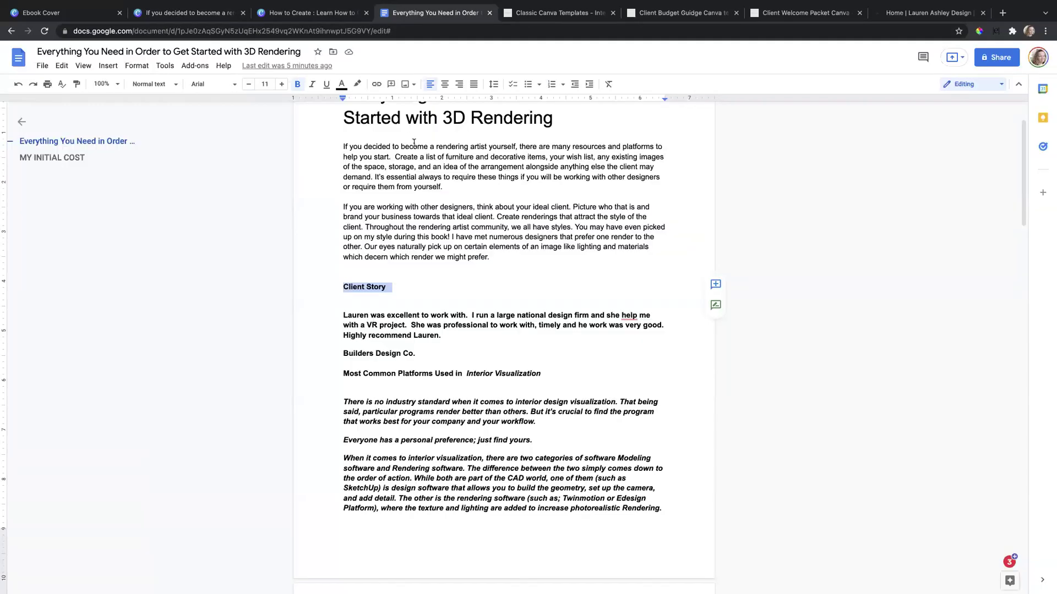
drag(409, 353, 317, 354)
key(ctrl+c)
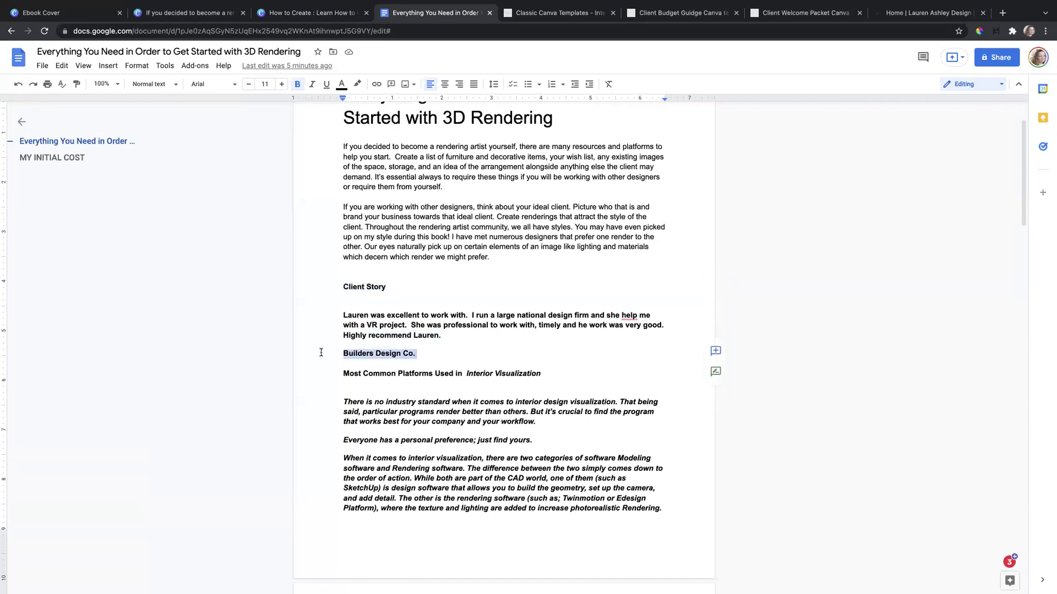
click(187, 15)
click(667, 408)
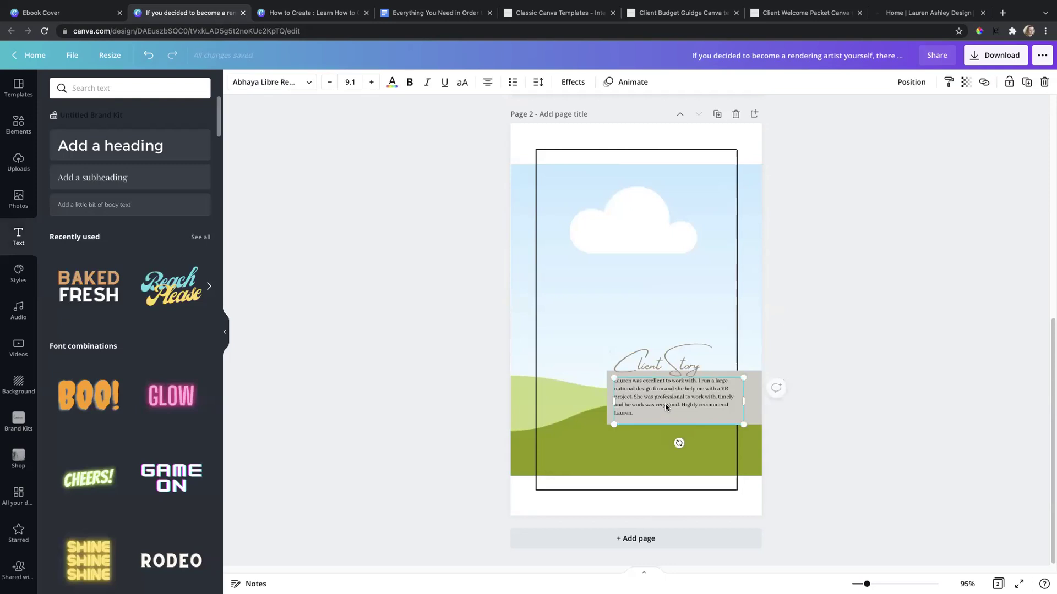
click(1026, 82)
drag(694, 410, 693, 447)
double_click(692, 445)
key(ctrl+v)
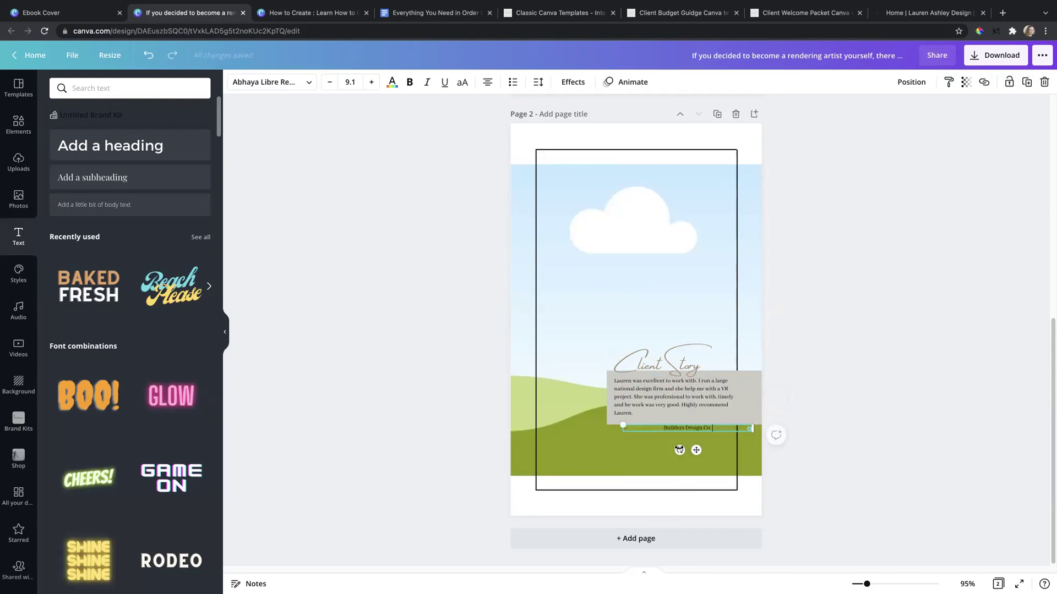
Prefix the "Builders Design Co." attribution with a dash and move it beside the testimonial's last line on the gray rectangle
drag(697, 450, 680, 434)
text(-)
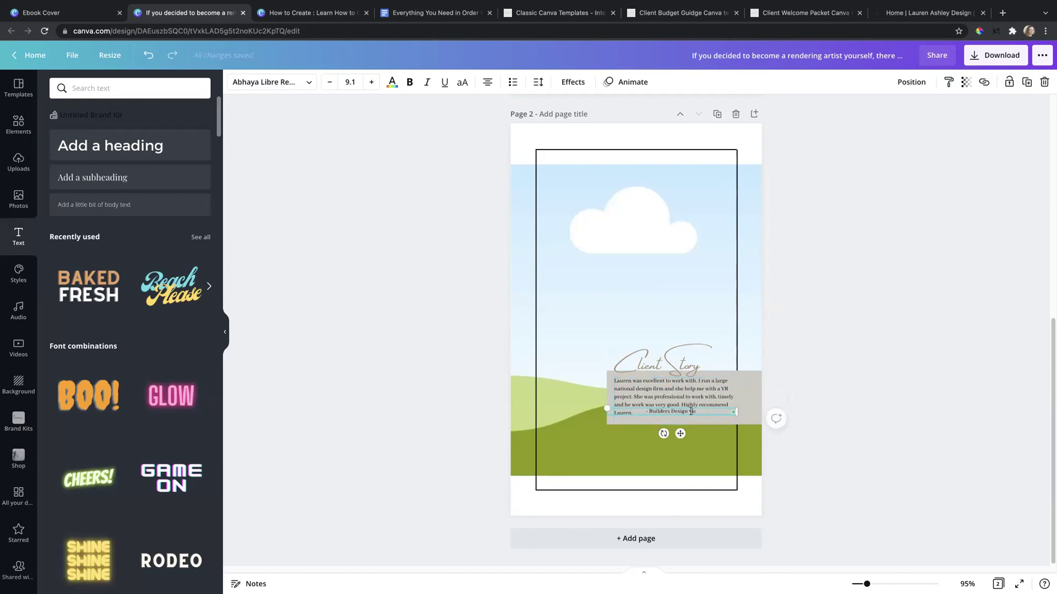
drag(683, 433, 676, 430)
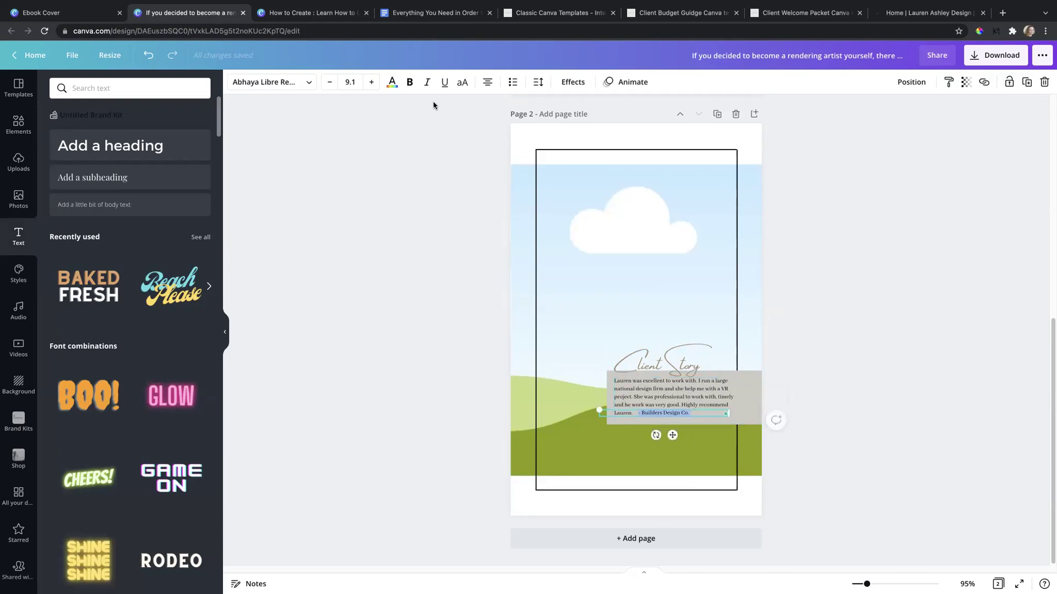
Make the "Builders Design Co." attribution bold and italic and fine-tune its position beside the testimonial's last line
click(410, 87)
click(423, 85)
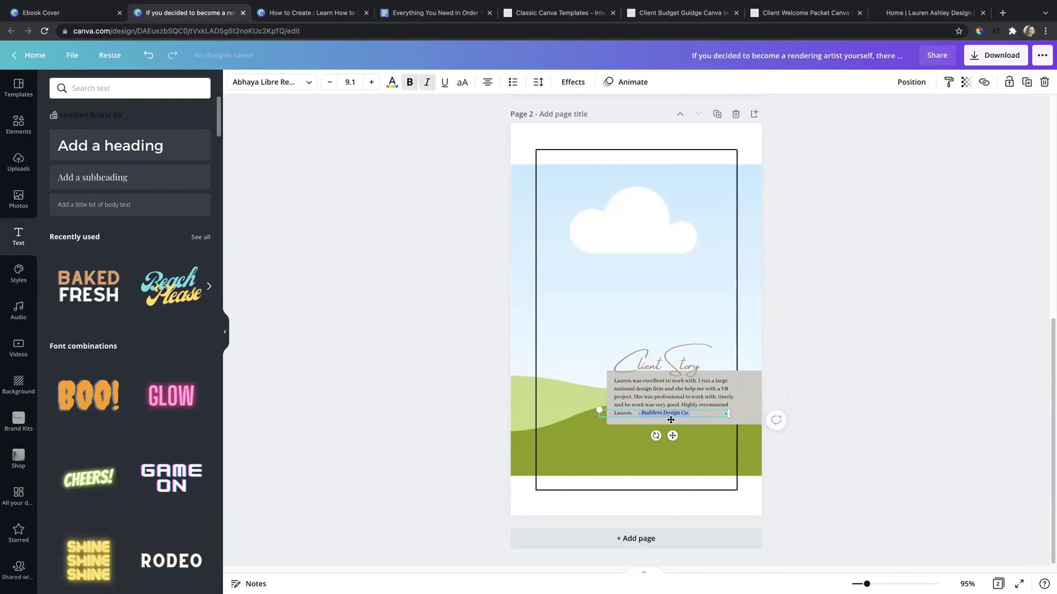
drag(675, 436, 673, 437)
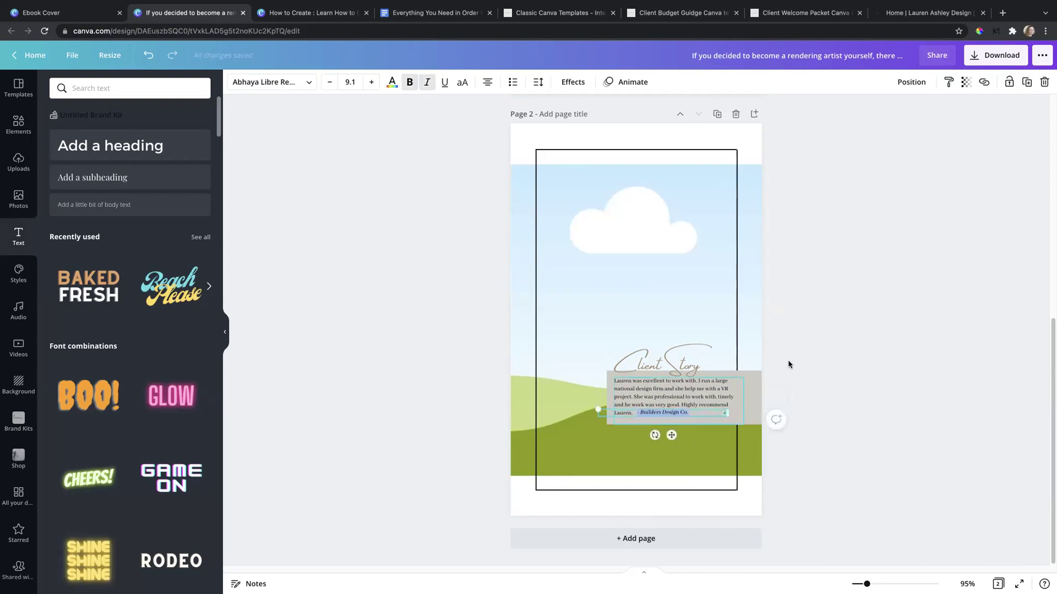
click(840, 356)
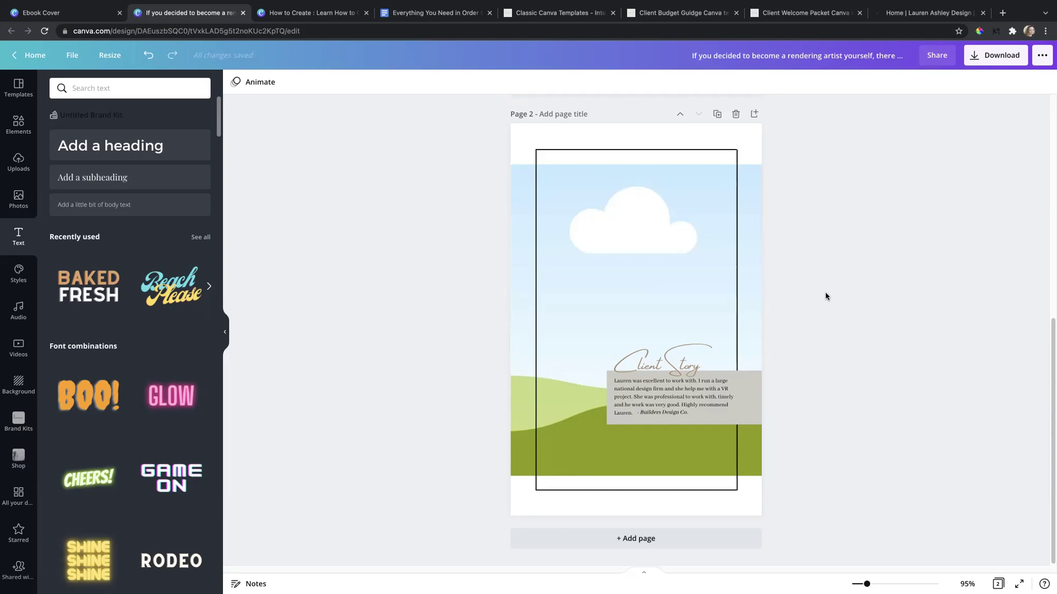
scroll(826, 296, up, 7)
scroll(825, 295, down, 7)
scroll(825, 295, up, 2)
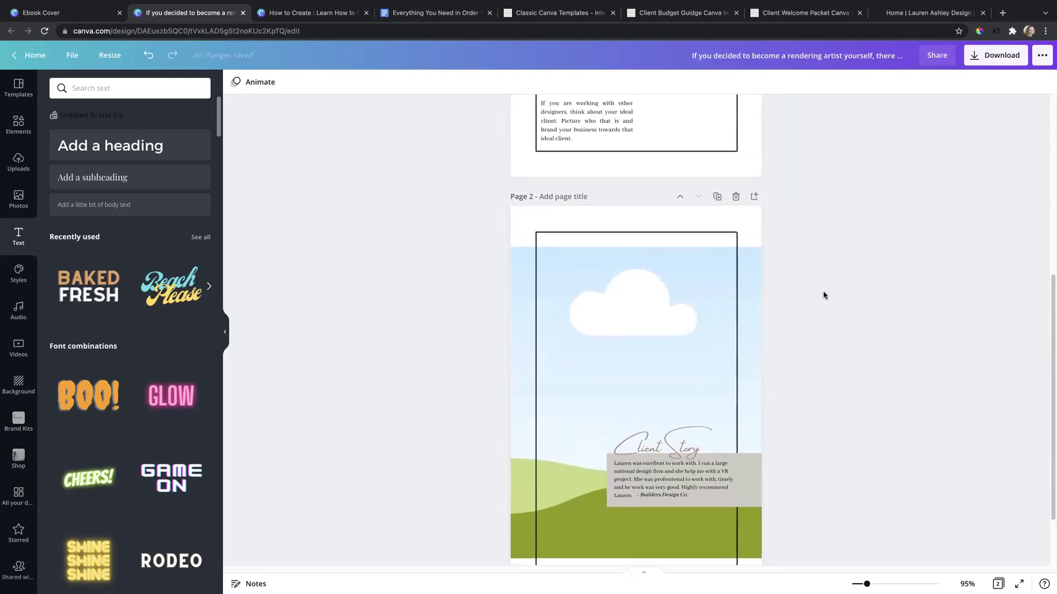
scroll(823, 295, down, 2)
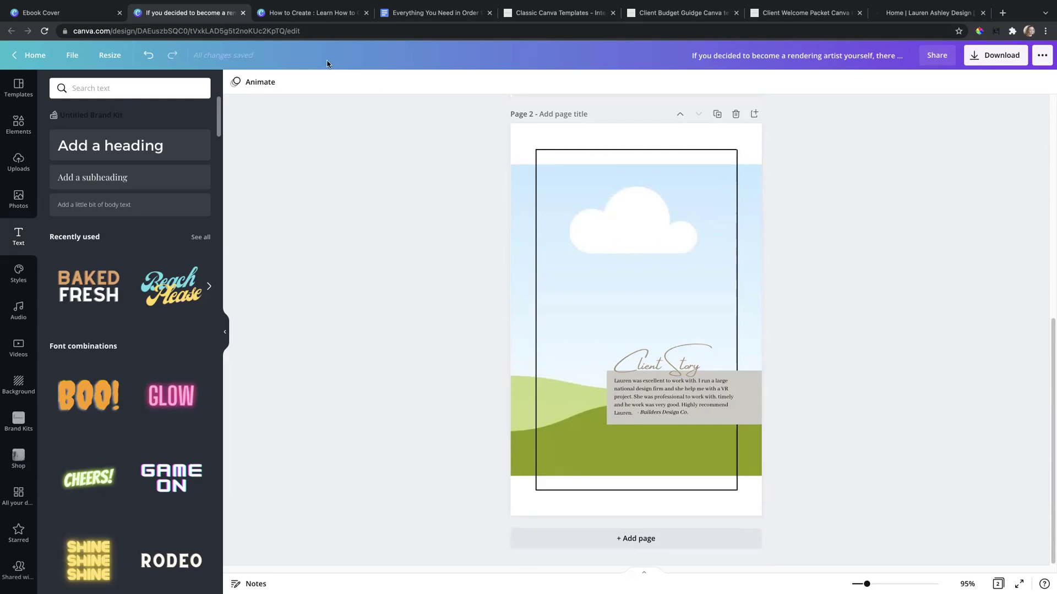
Read the "Most Common Platforms Used in Interior Visualization" section in the Google Docs document and return to page 1 of the Canva ebook
click(401, 18)
scroll(449, 339, down, 4)
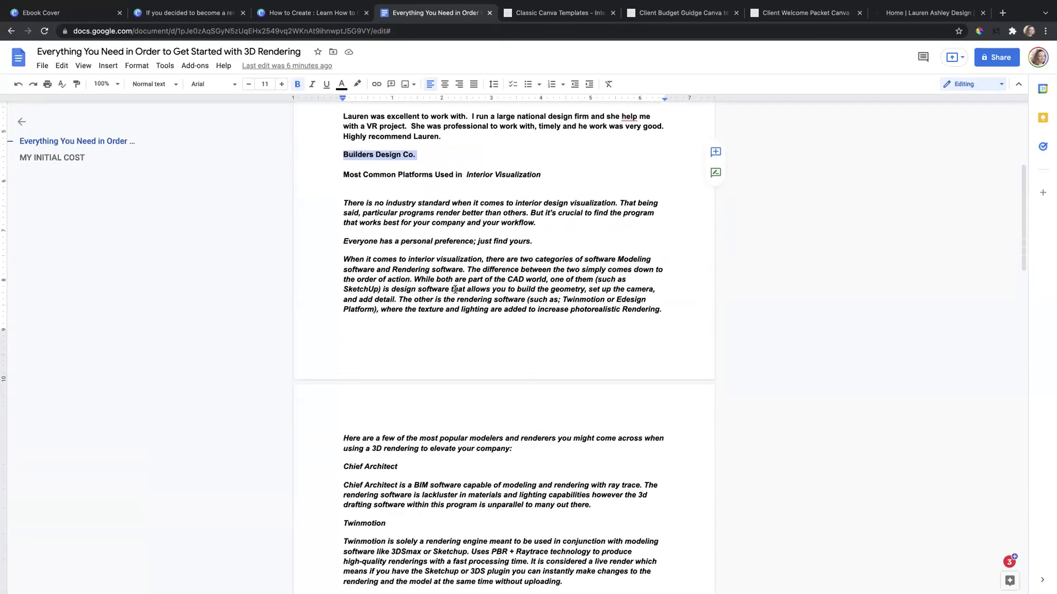
scroll(455, 289, up, 1)
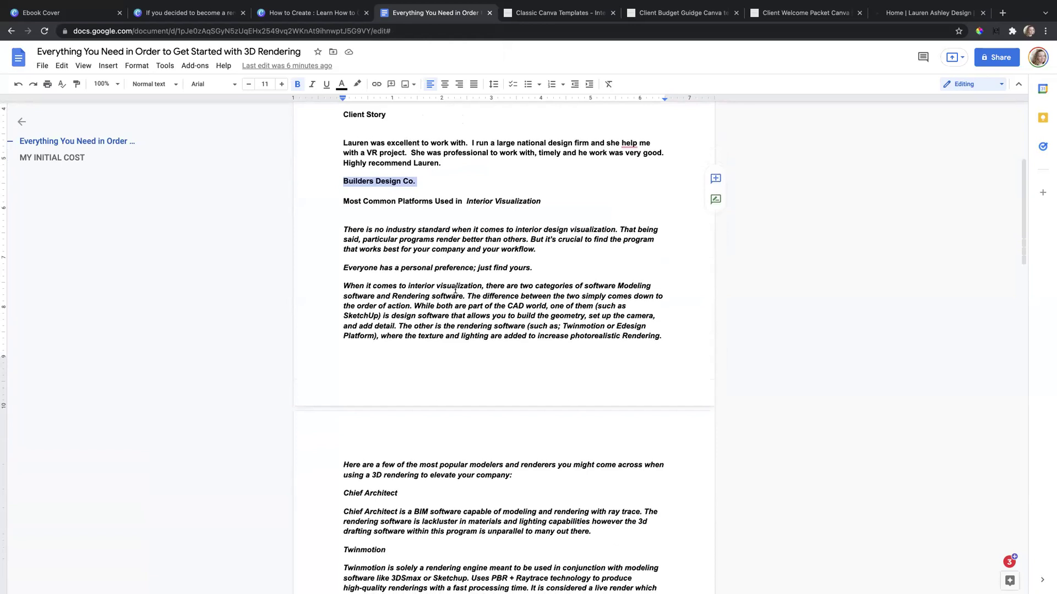
scroll(450, 284, down, 2)
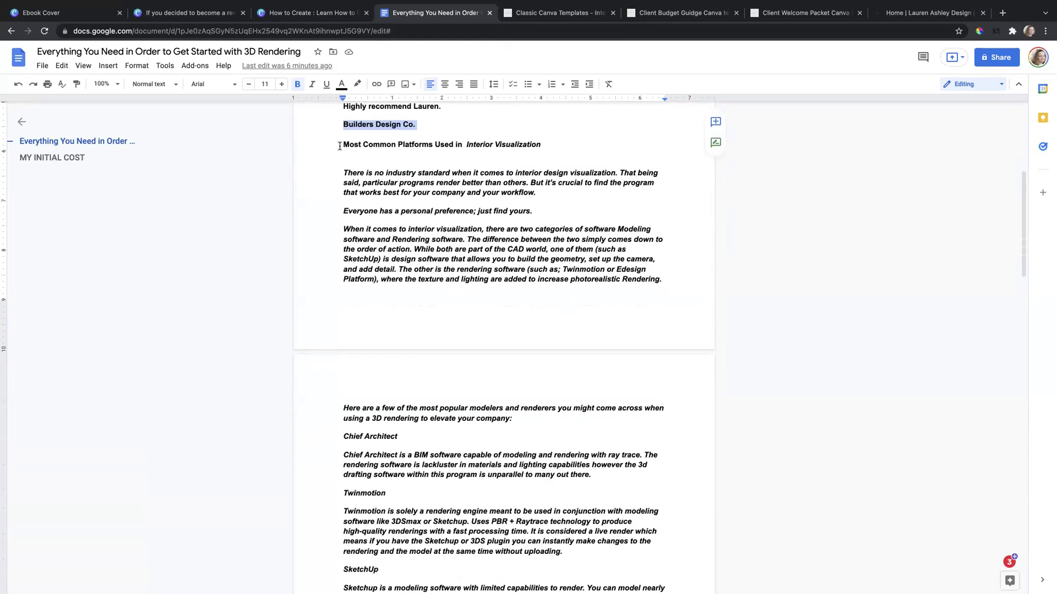
click(282, 13)
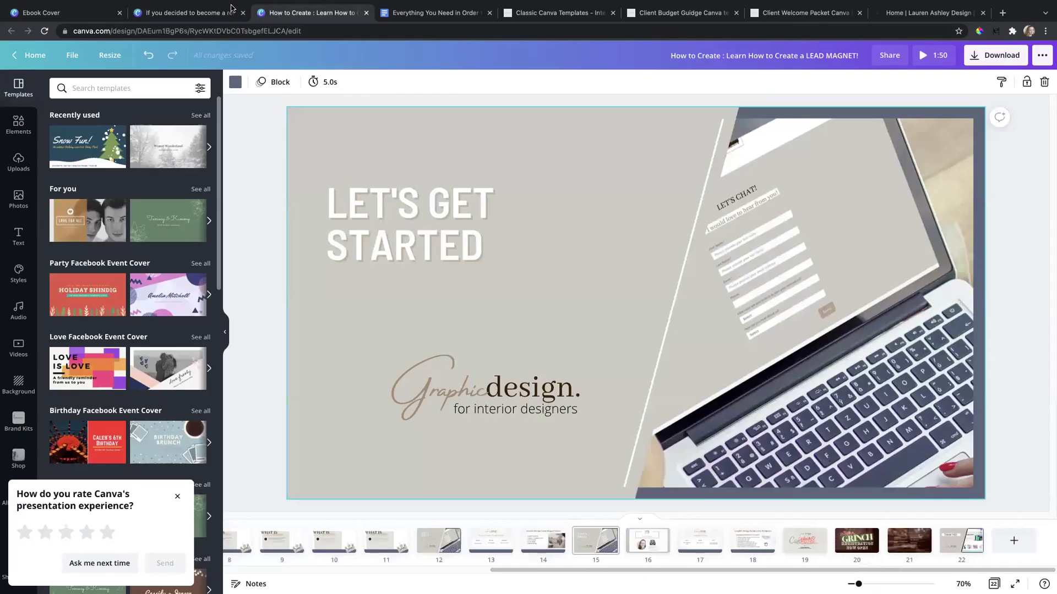
click(214, 11)
scroll(725, 290, down, 4)
scroll(725, 290, up, 4)
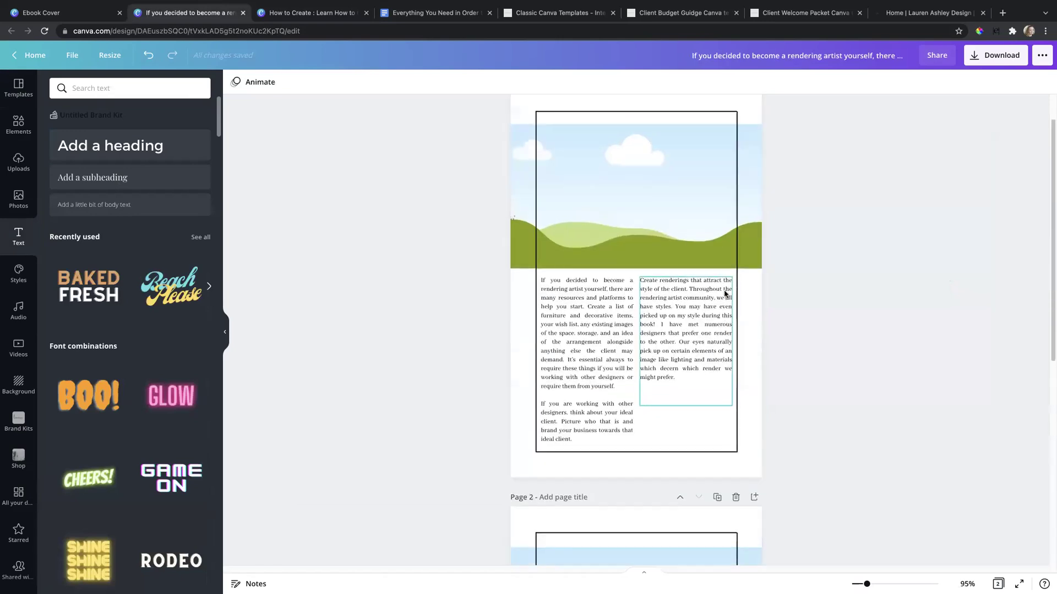
Duplicate the two-column text page and move the copy to the end of the ebook as page 3
click(717, 114)
click(699, 128)
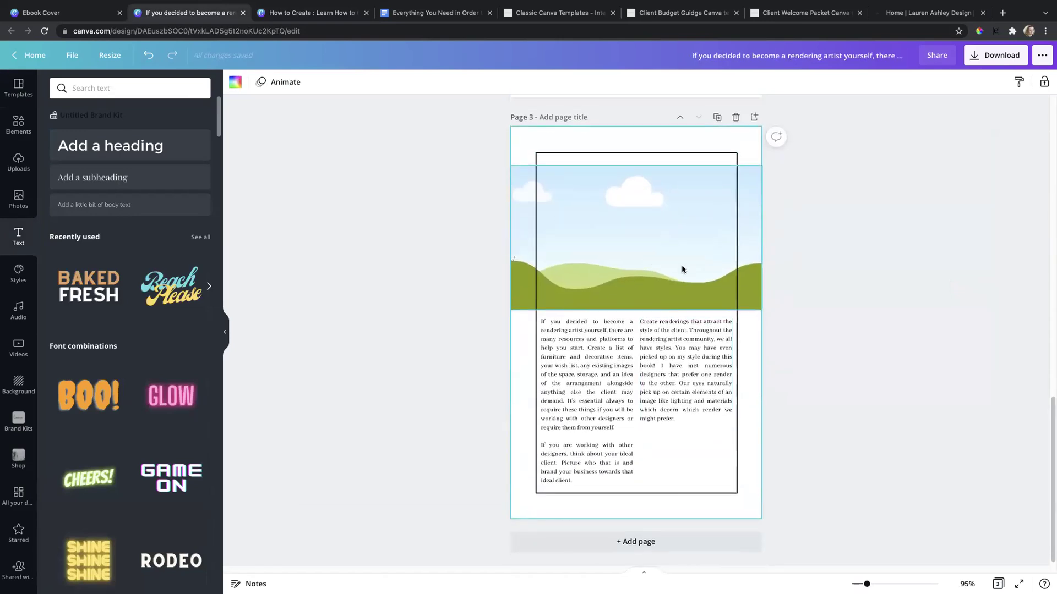
scroll(790, 298, up, 1)
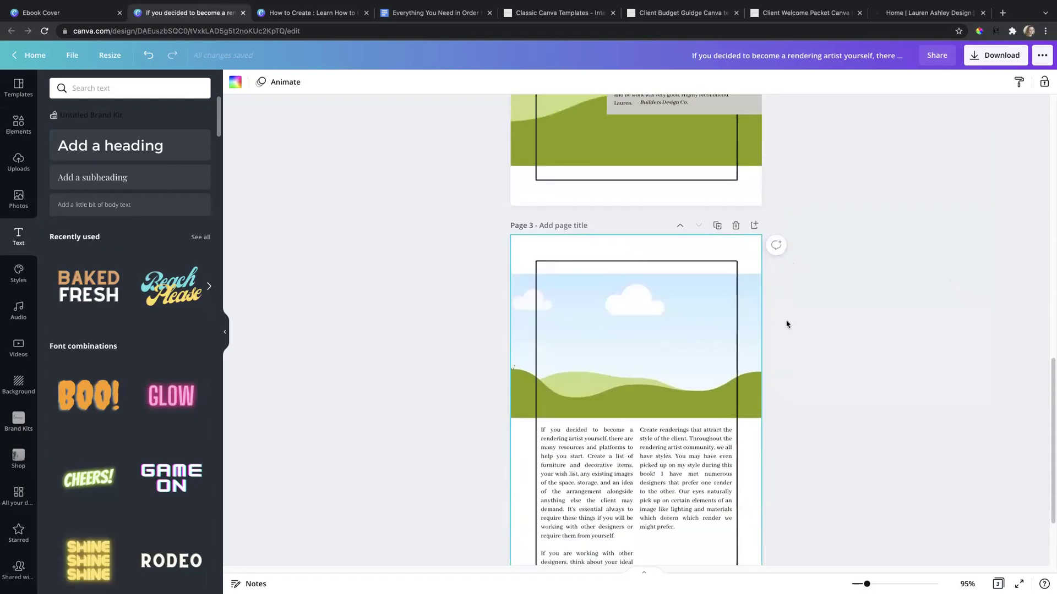
scroll(784, 327, down, 1)
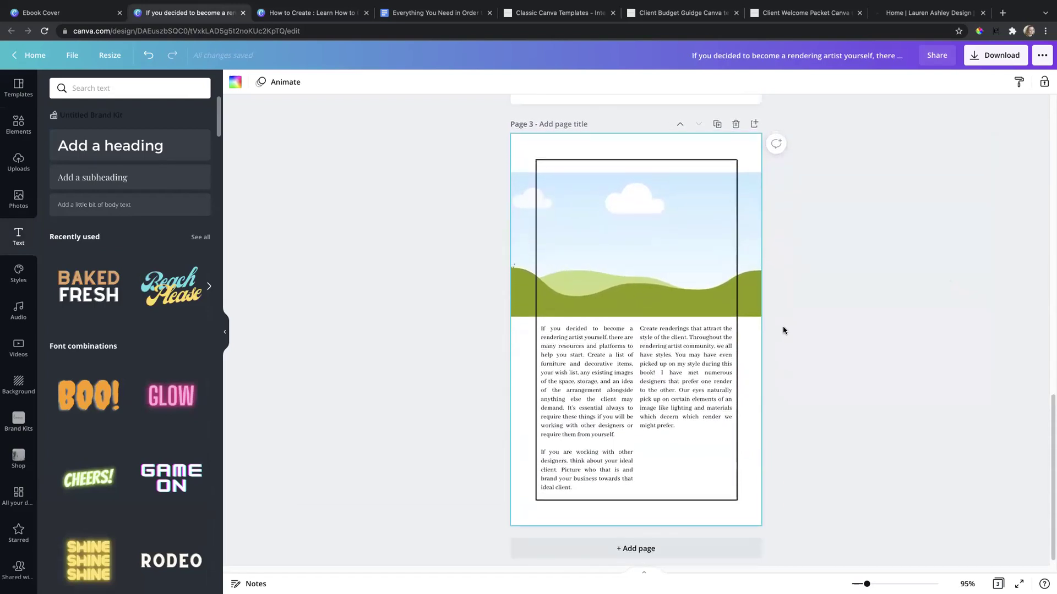
scroll(782, 325, up, 2)
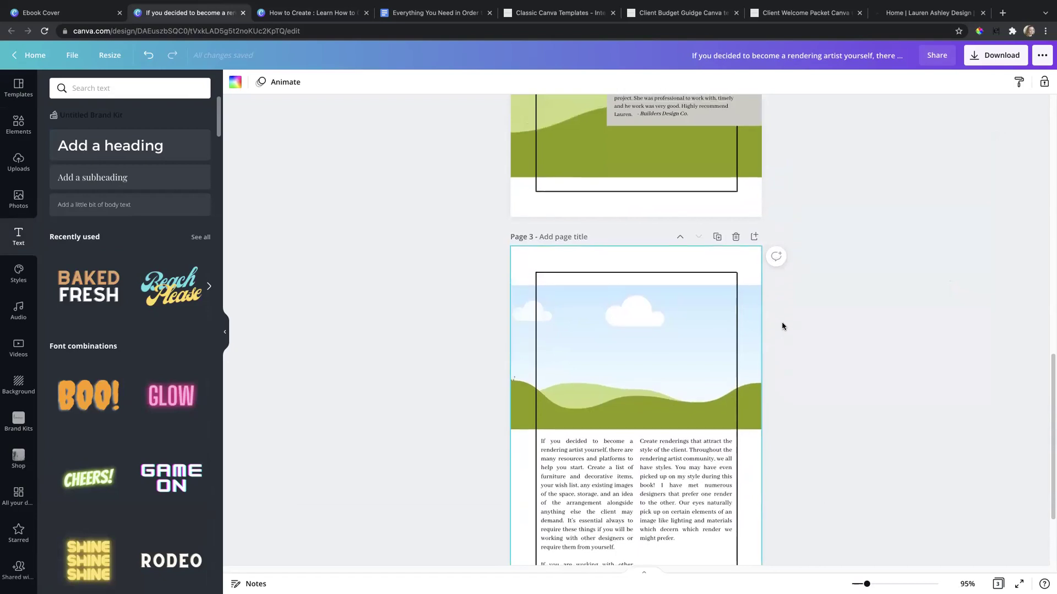
scroll(780, 325, down, 2)
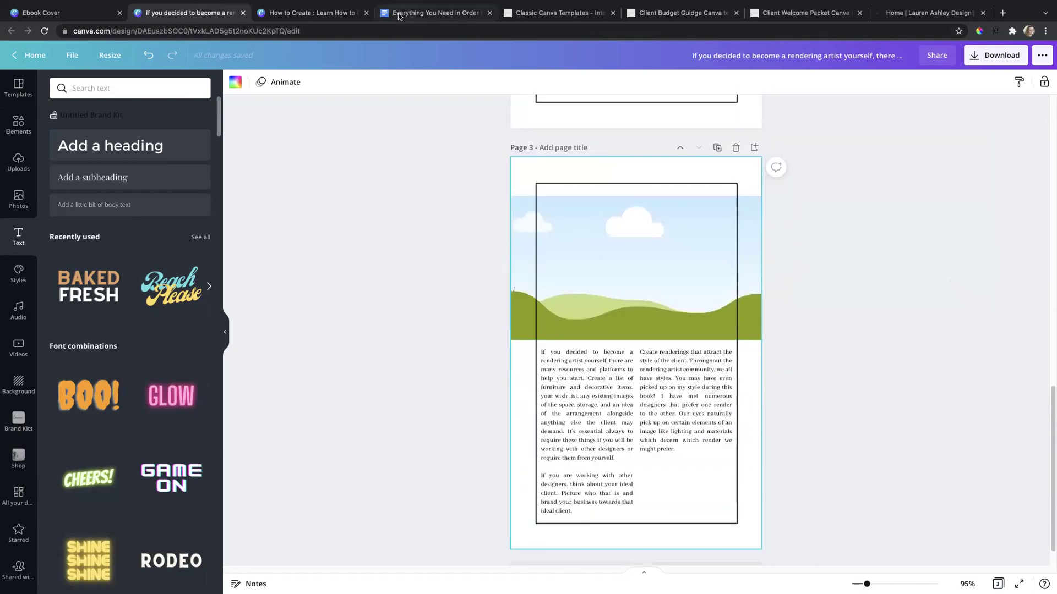
Duplicate the "Client Story" heading, testimonial text and gray rectangle from page 2, and place the copies over the upper-left part of page 3's image
scroll(646, 192, up, 5)
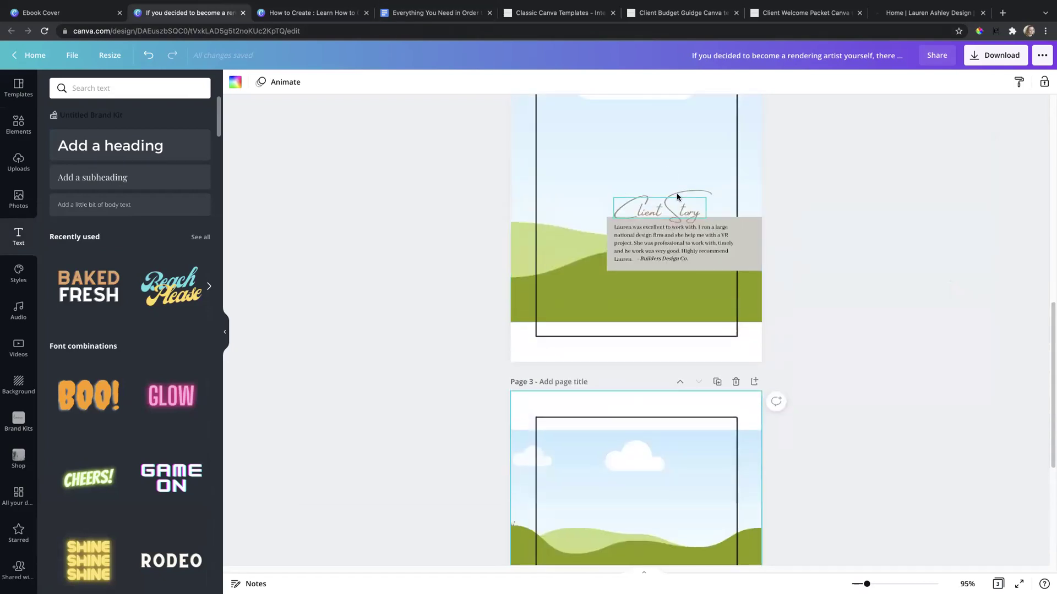
click(682, 210)
shift+click(689, 242)
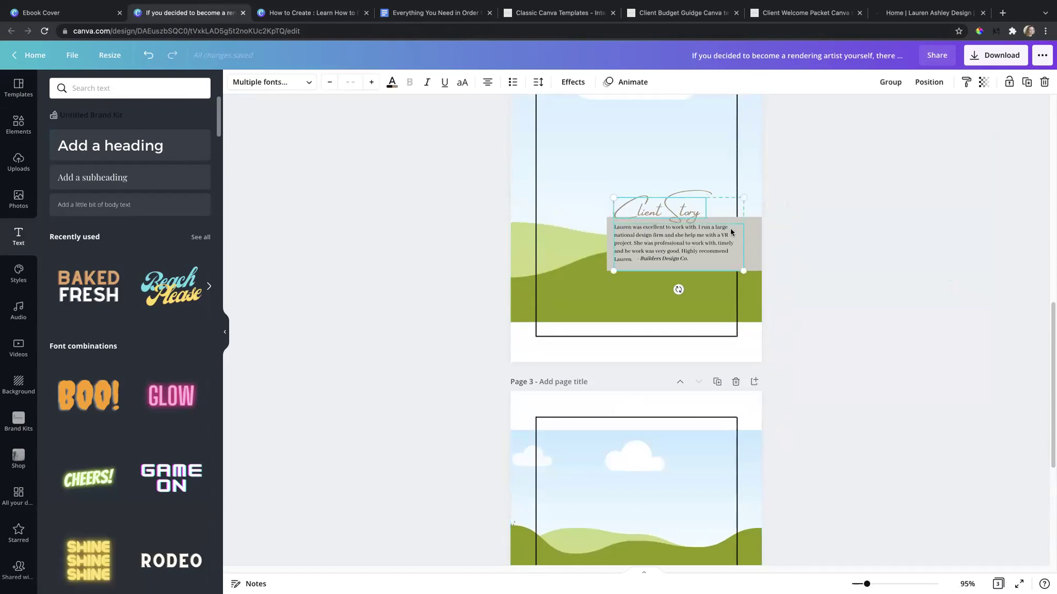
shift+click(749, 237)
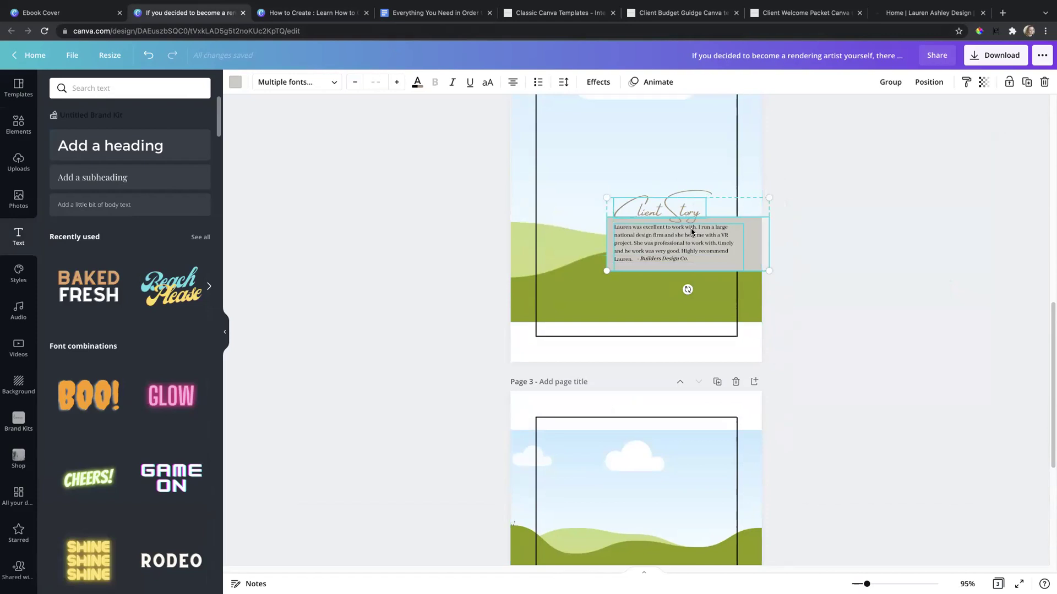
key(ctrl+d)
drag(698, 252, 598, 474)
scroll(809, 424, down, 2)
scroll(810, 424, down, 1)
drag(649, 331, 642, 327)
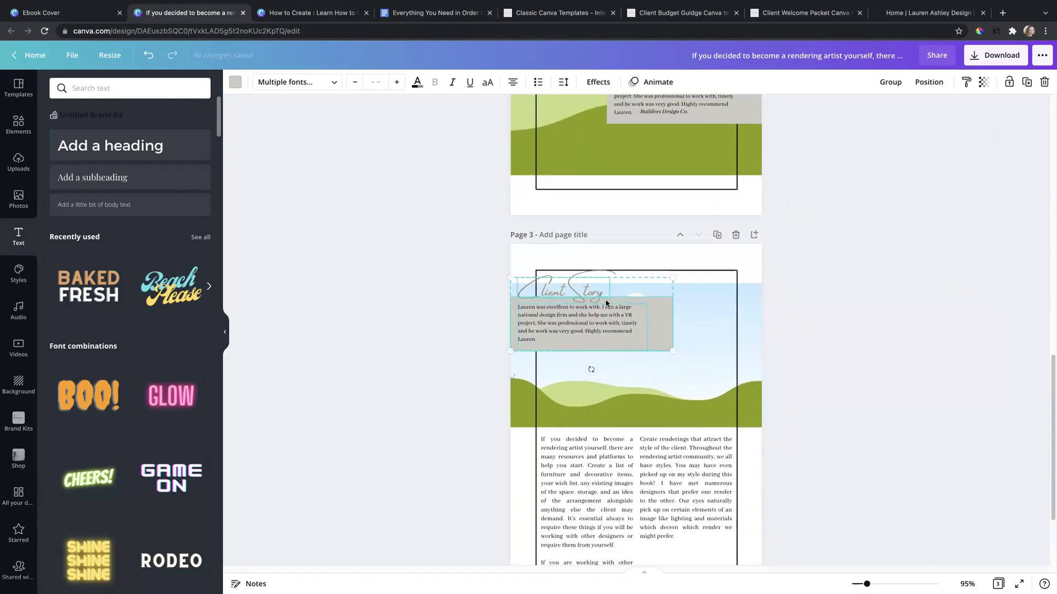
click(444, 288)
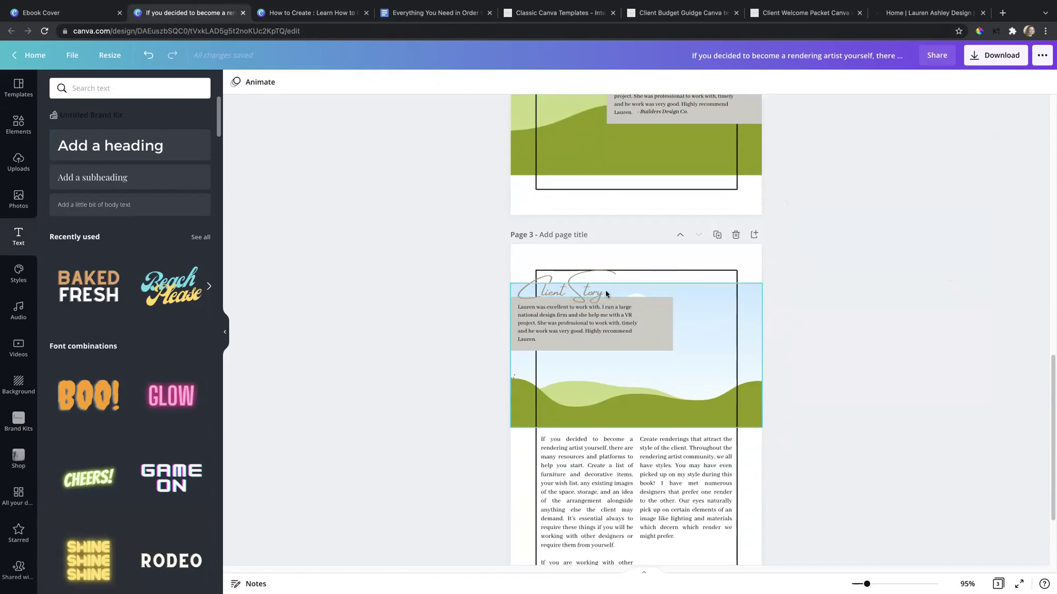
Try right alignment on page 3's testimonial text and return it to left alignment
click(595, 312)
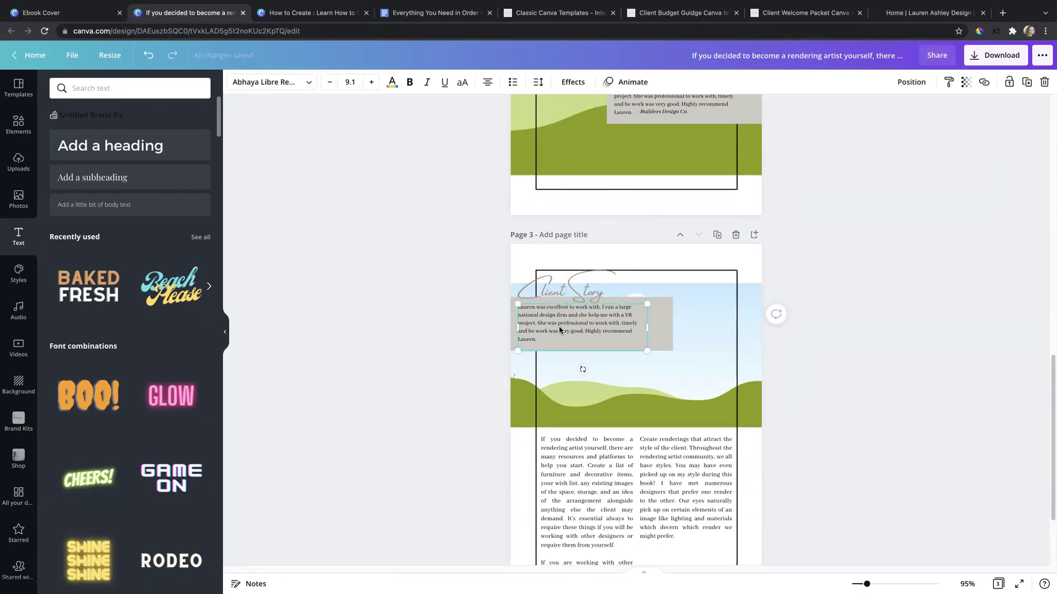
click(487, 83)
click(487, 84)
click(487, 84)
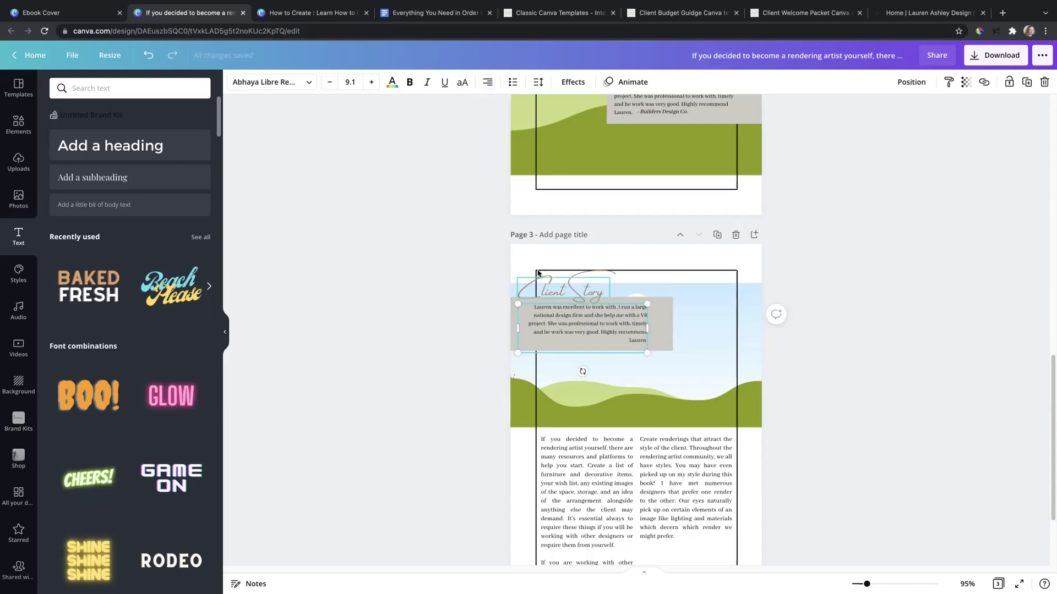
click(488, 83)
click(489, 82)
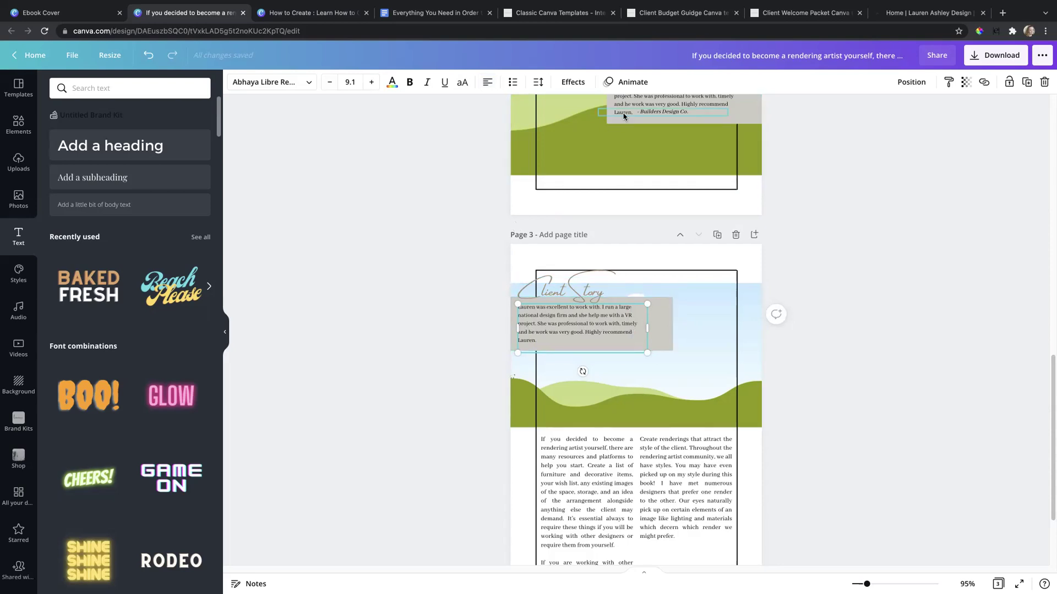
Shift page 3's gray rectangle left past the page edge so it ends just beyond the testimonial text, and select the "Client Story" heading
click(668, 320)
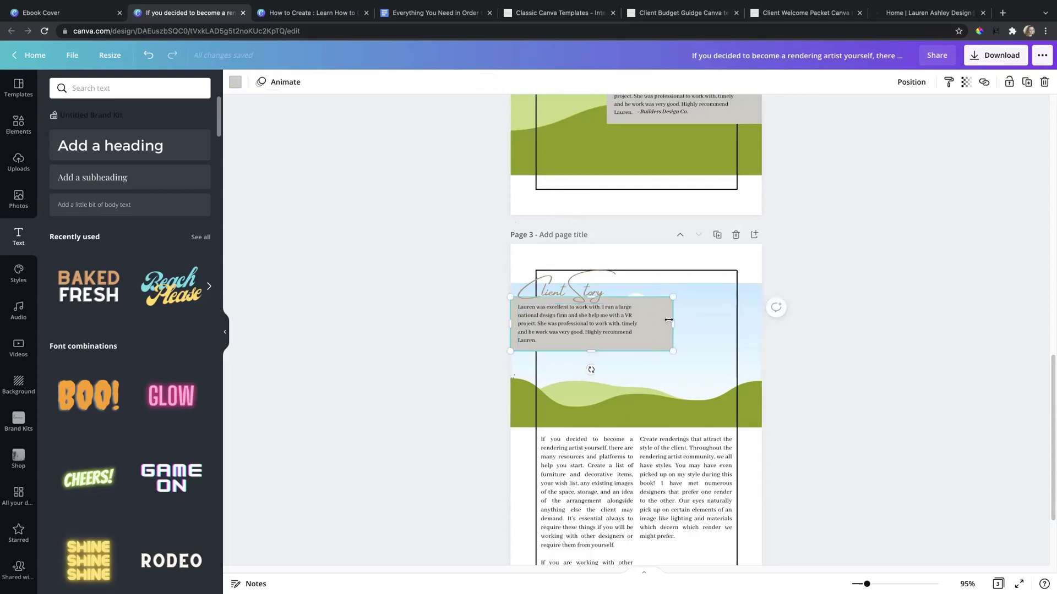
drag(657, 332, 631, 329)
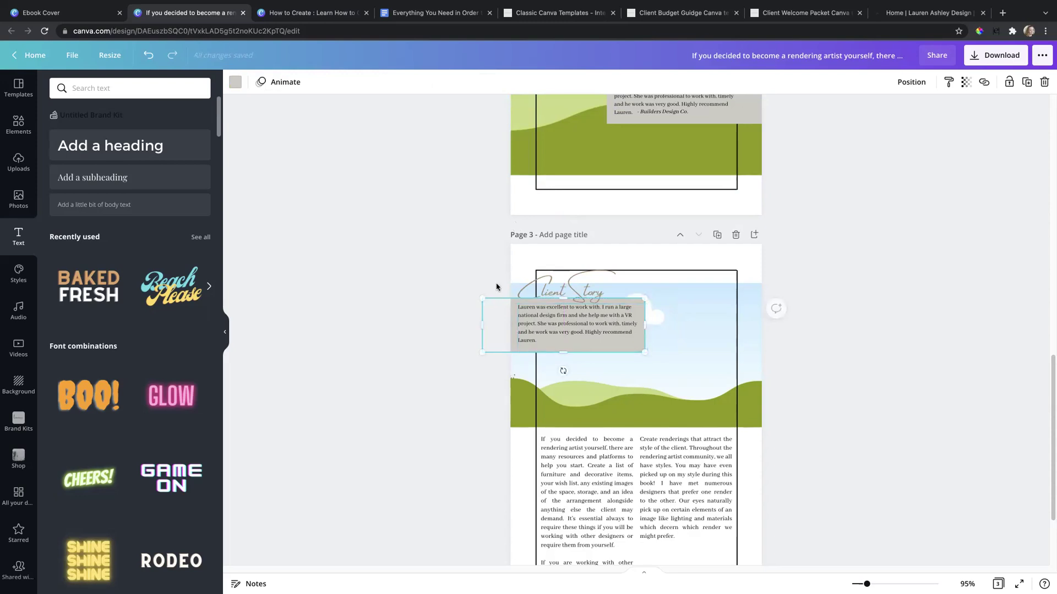
click(554, 286)
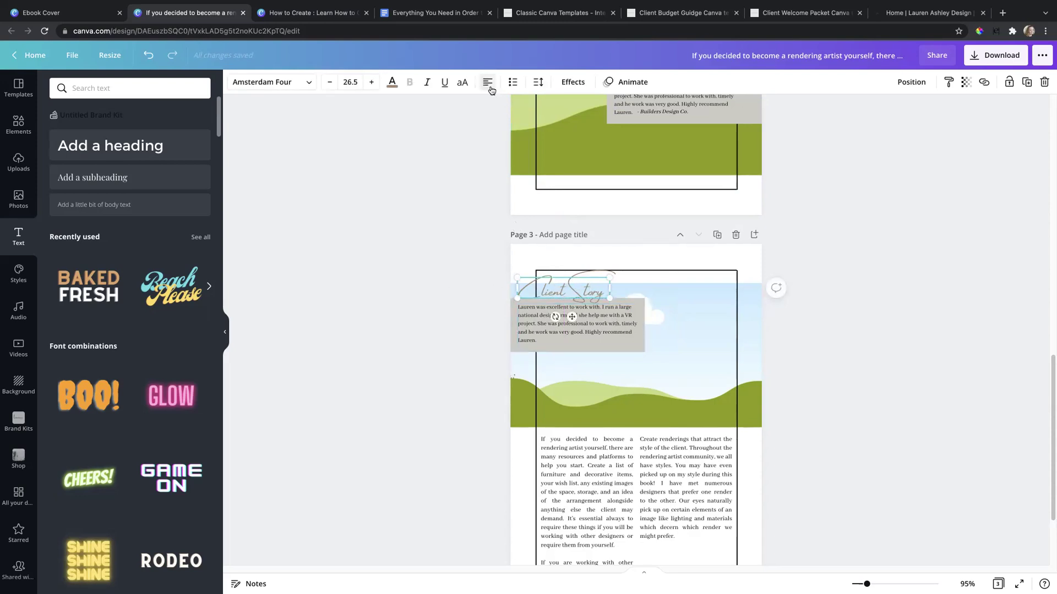
Move the "Client Story" title on page 3 slightly to the right
drag(571, 317, 605, 318)
click(464, 285)
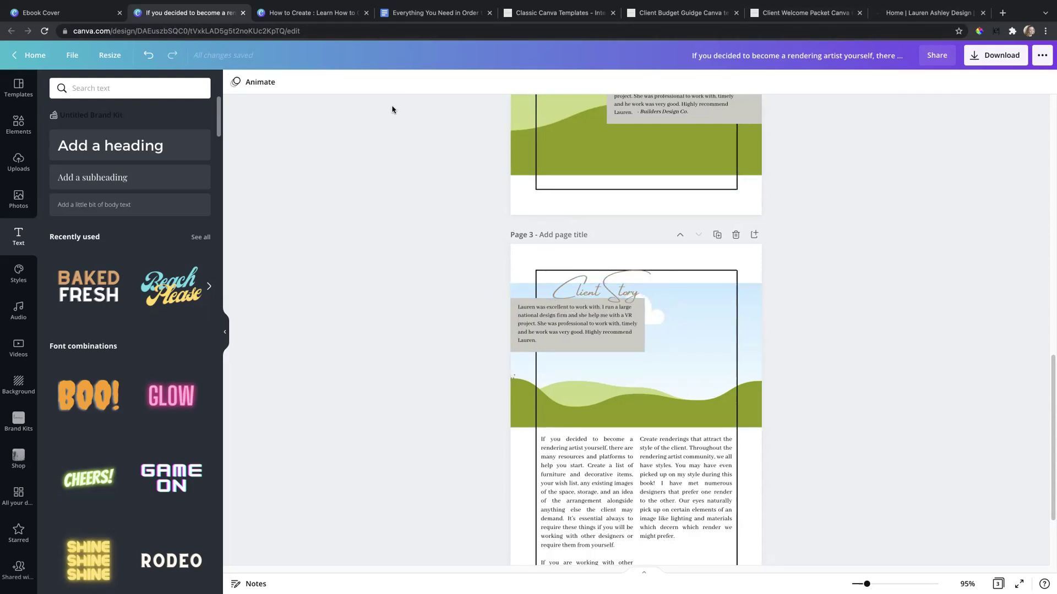
Switch to the Google Docs manuscript and copy the heading "Most Common Platforms Used in Interior Visualization"
click(282, 18)
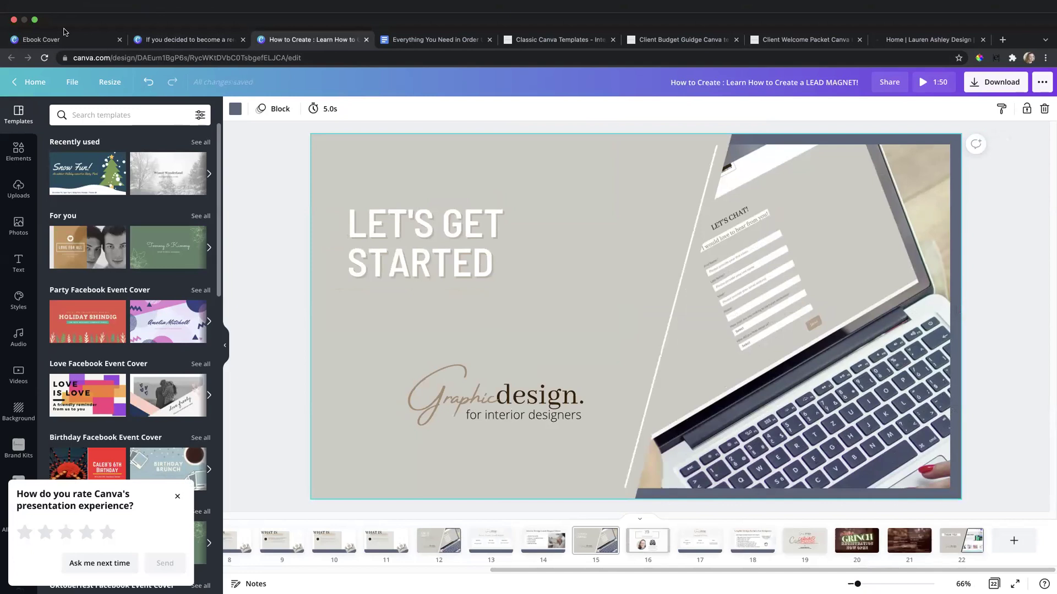
click(400, 44)
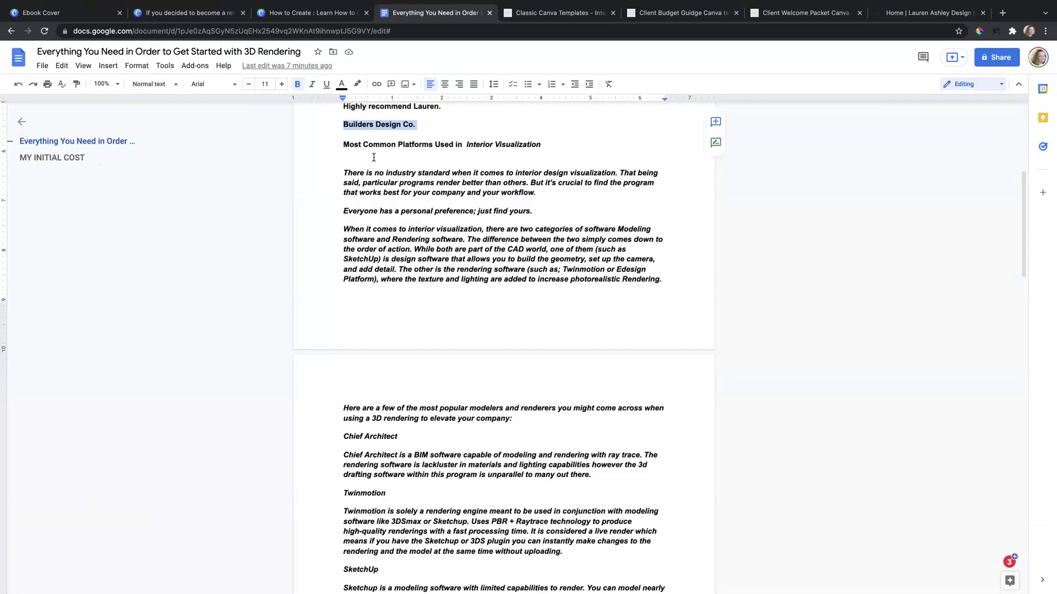
drag(344, 144, 541, 146)
key(ctrl+c)
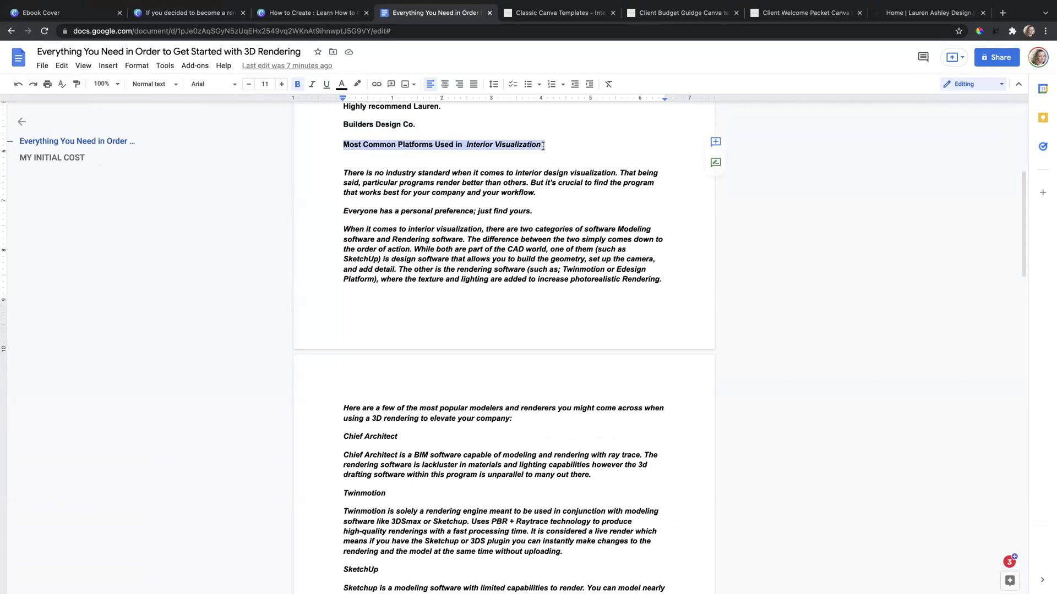
Return to the Canva ebook design and move page 3's "Client Story" title right, past the testimonial box
click(296, 20)
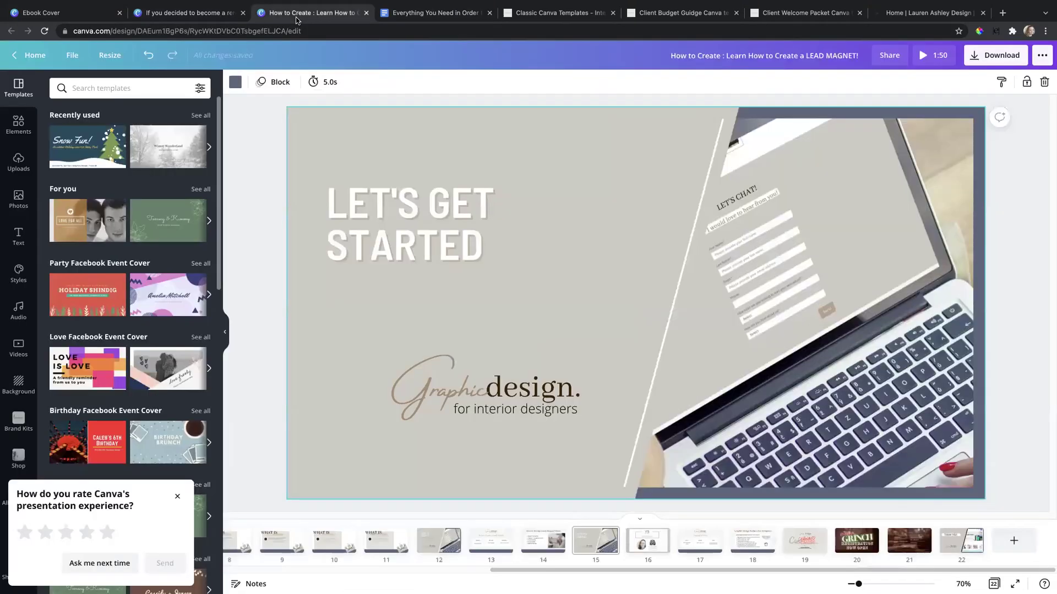
click(194, 14)
click(581, 294)
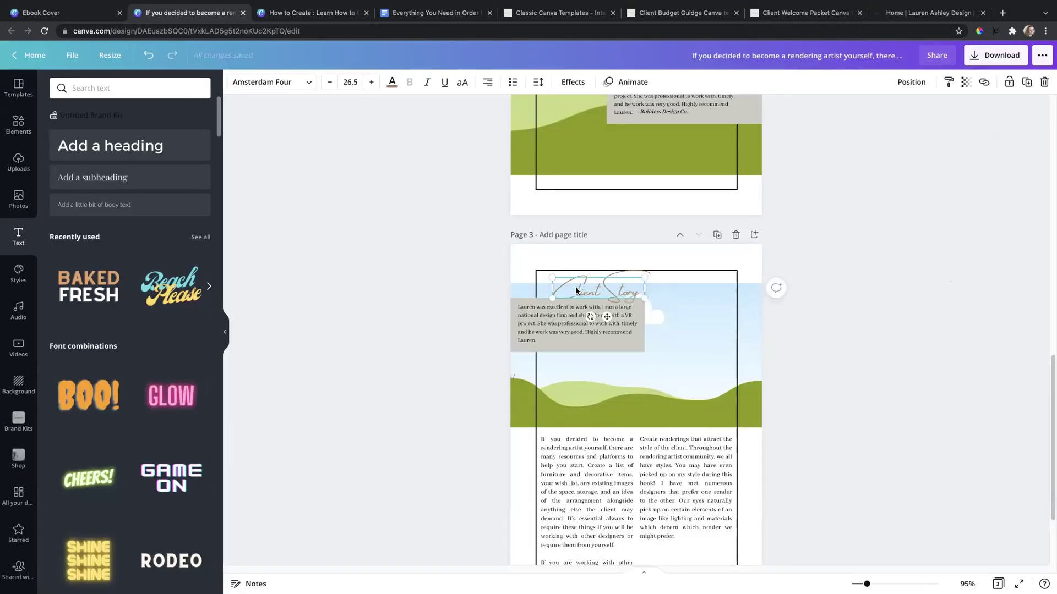
drag(604, 313, 672, 316)
Duplicate the testimonial text box on page 3 and place the copy below the original
click(639, 322)
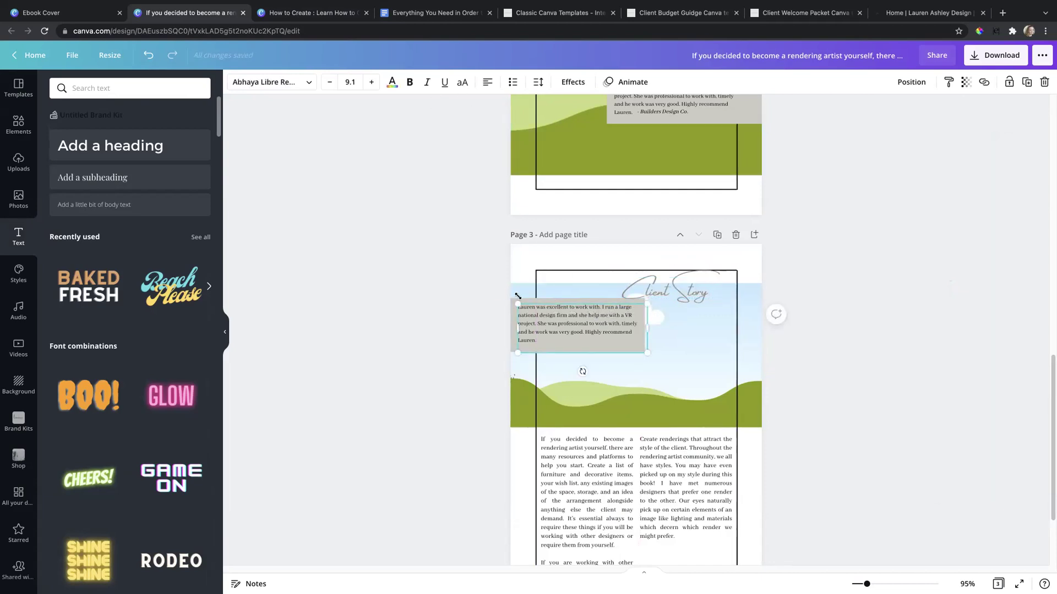
click(537, 312)
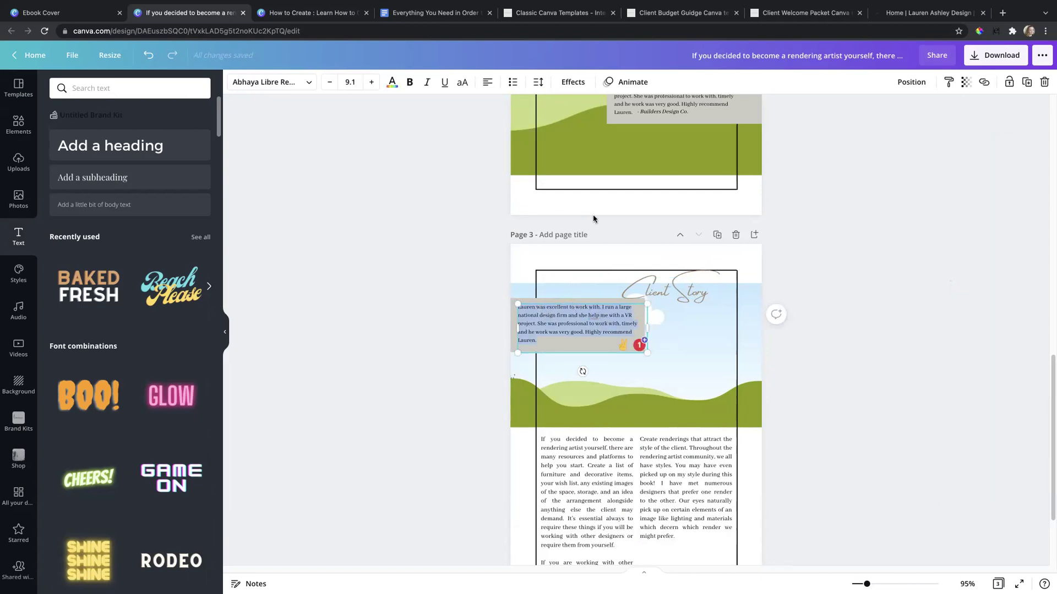
click(1026, 84)
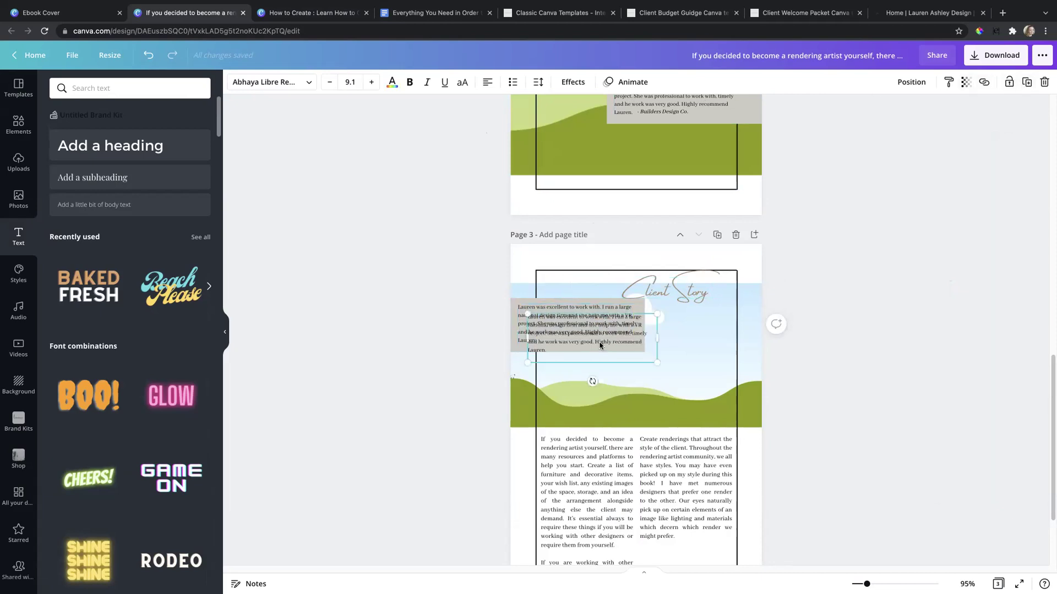
drag(600, 345, 619, 374)
click(601, 368)
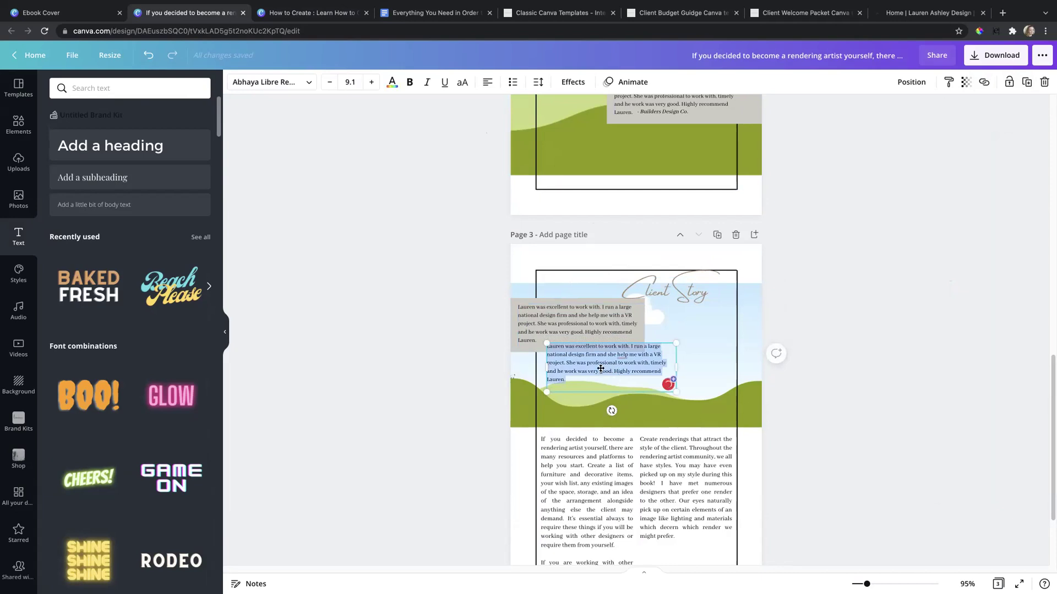
Replace the duplicate's text with the copied heading and trim it to "Most Common Platforms Used in"
key(ctrl+v)
key(ctrl+a)
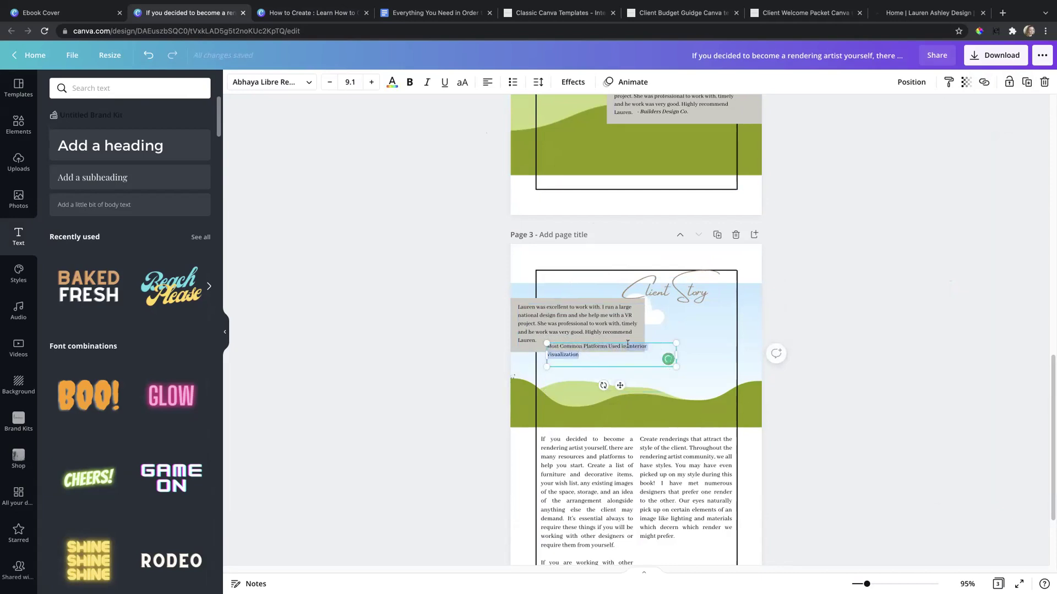
key(BackSpace)
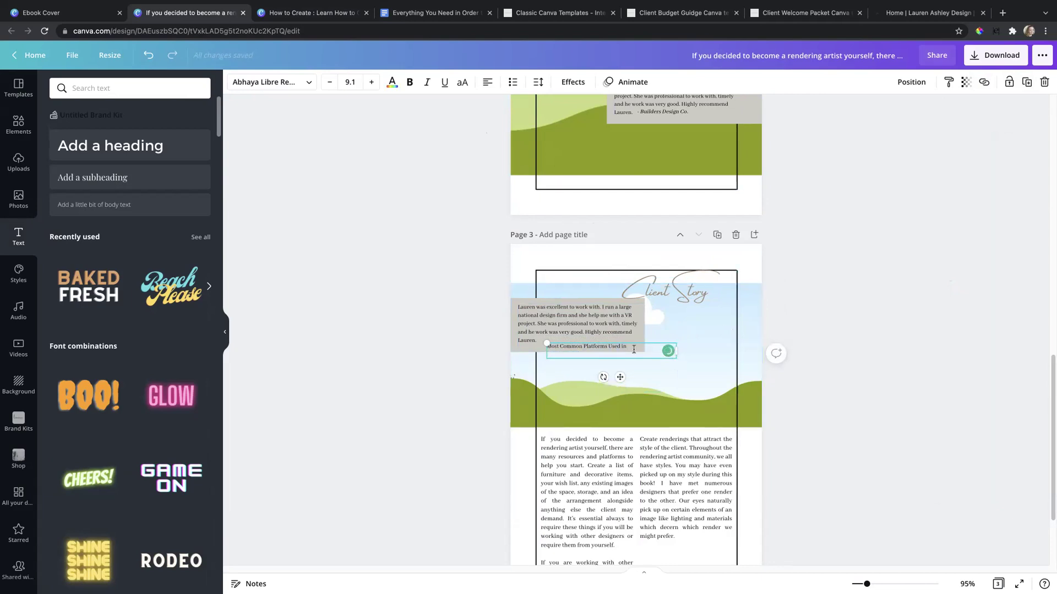
Move the new heading above the testimonial, enlarge it to size 19.4 and make it bold
drag(620, 377, 787, 371)
double_click(668, 340)
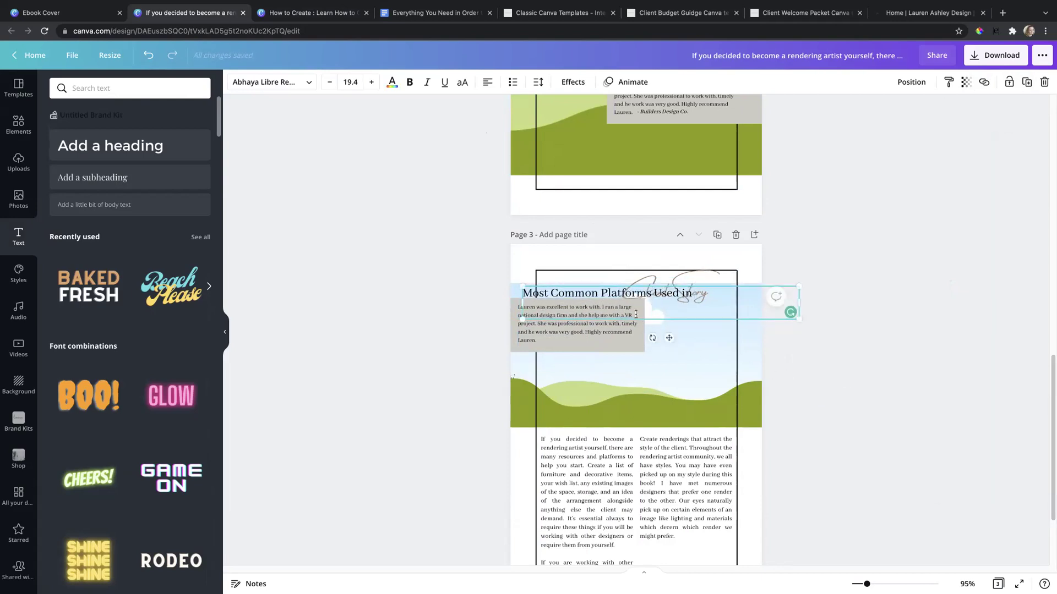
triple_click(614, 293)
click(412, 83)
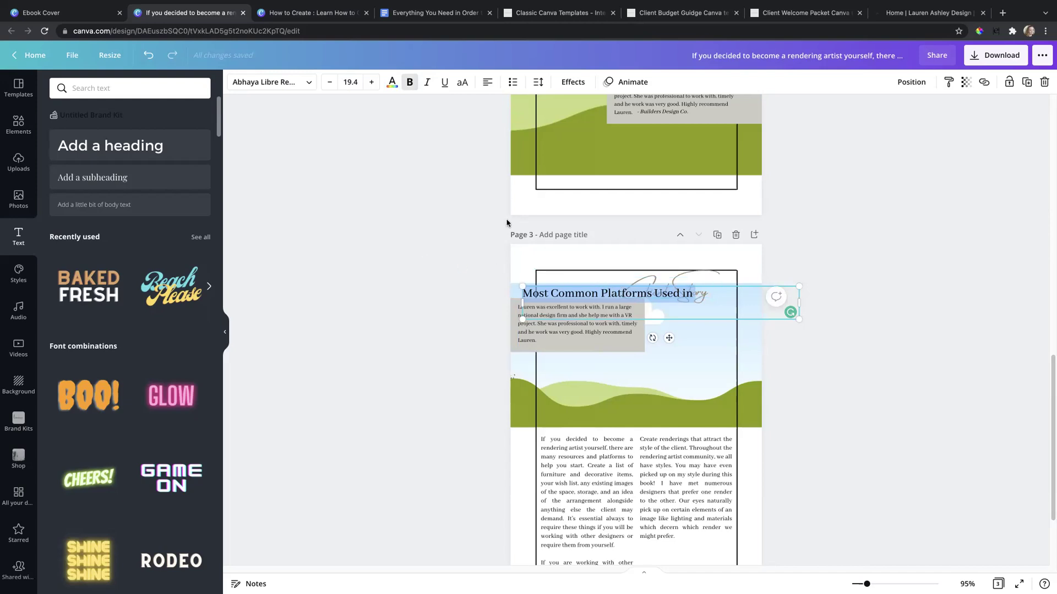
Increase the heading's font size to 25.4, then scale its text box down to size 19
click(372, 83)
click(372, 82)
click(372, 82)
click(372, 82)
click(372, 82)
click(371, 82)
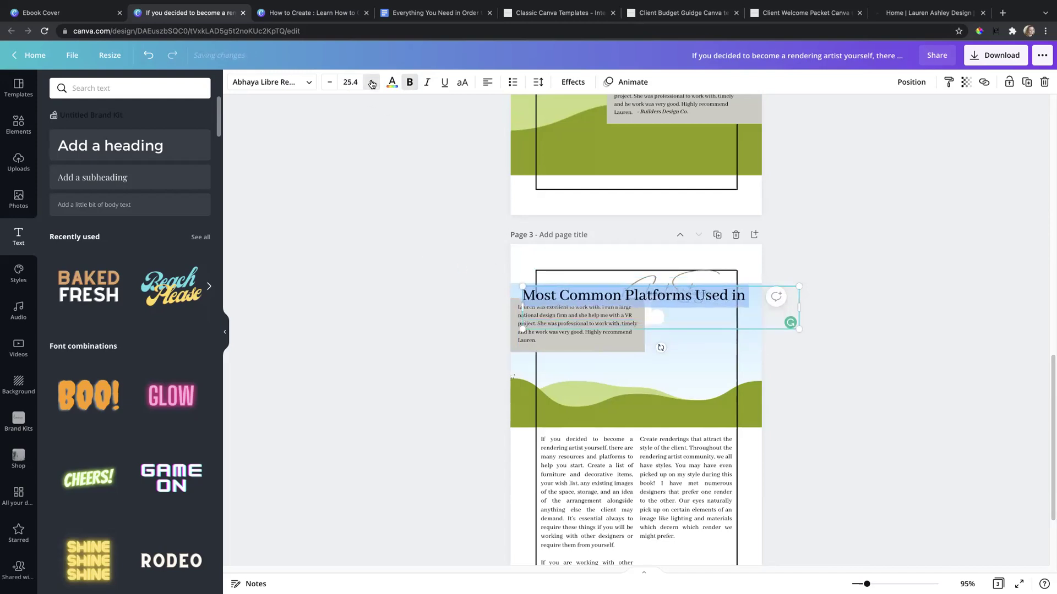
drag(794, 328, 729, 319)
Lower the "Client Story" title clear of the heading and reduce the heading to size 17
click(682, 283)
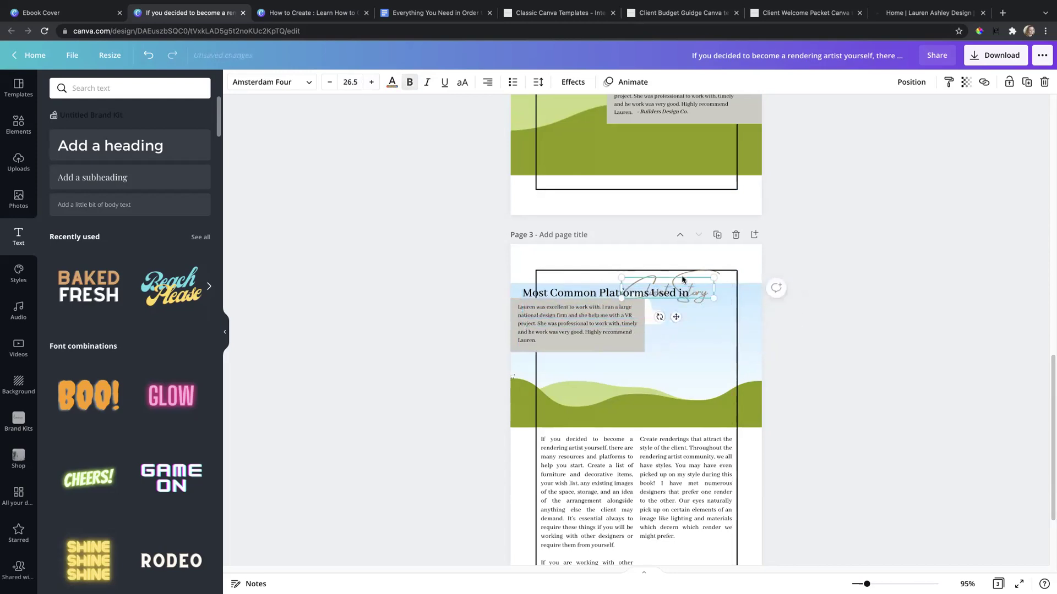
drag(686, 281, 707, 299)
click(688, 292)
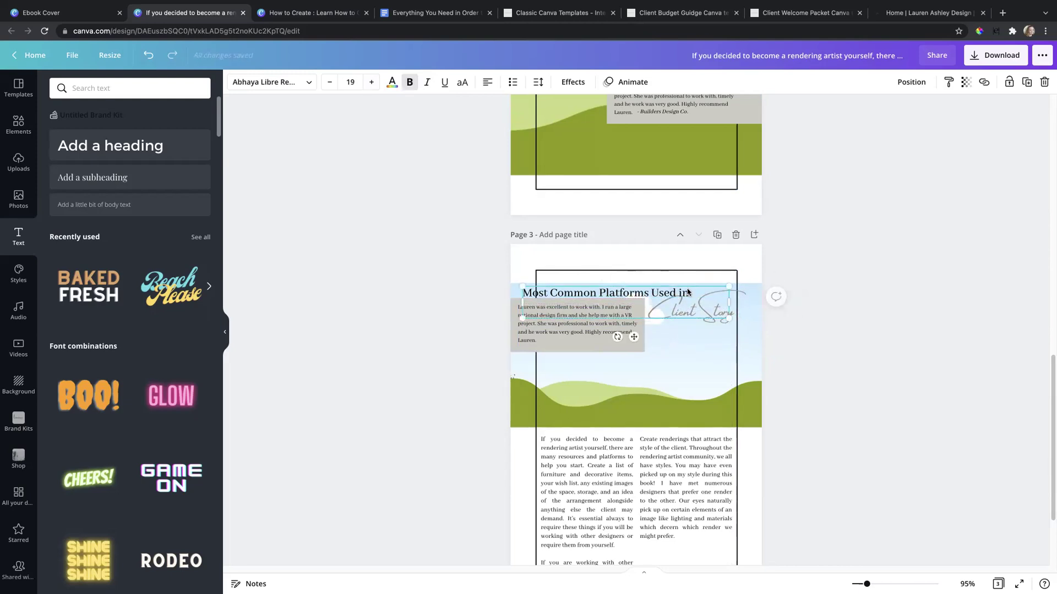
click(329, 82)
click(329, 82)
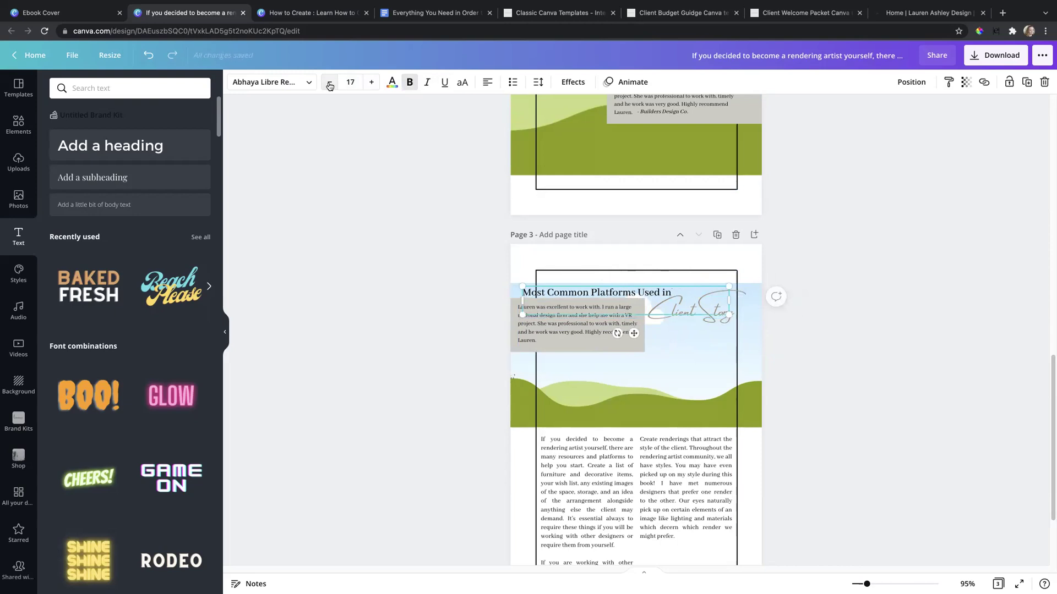
drag(635, 333, 631, 336)
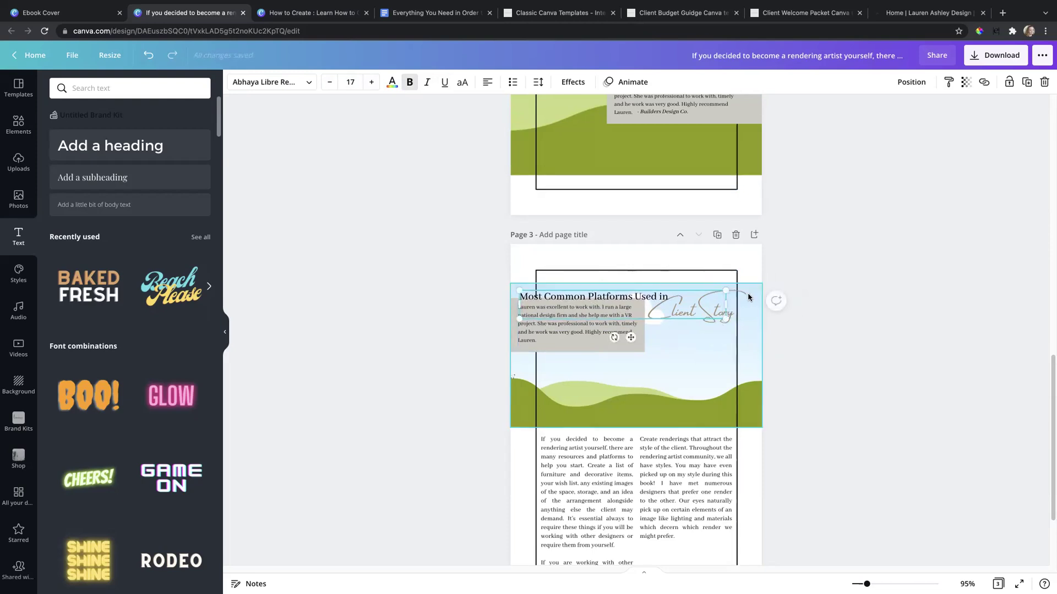
Move the "Client Story" title down into the open sky area beside the testimonial box
click(709, 317)
click(710, 317)
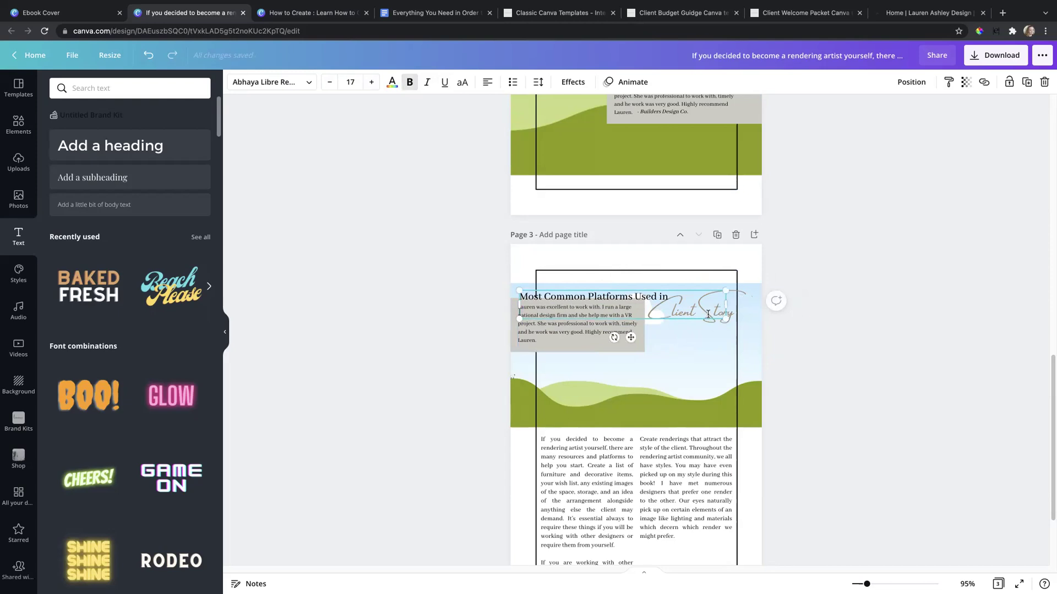
click(709, 326)
click(706, 319)
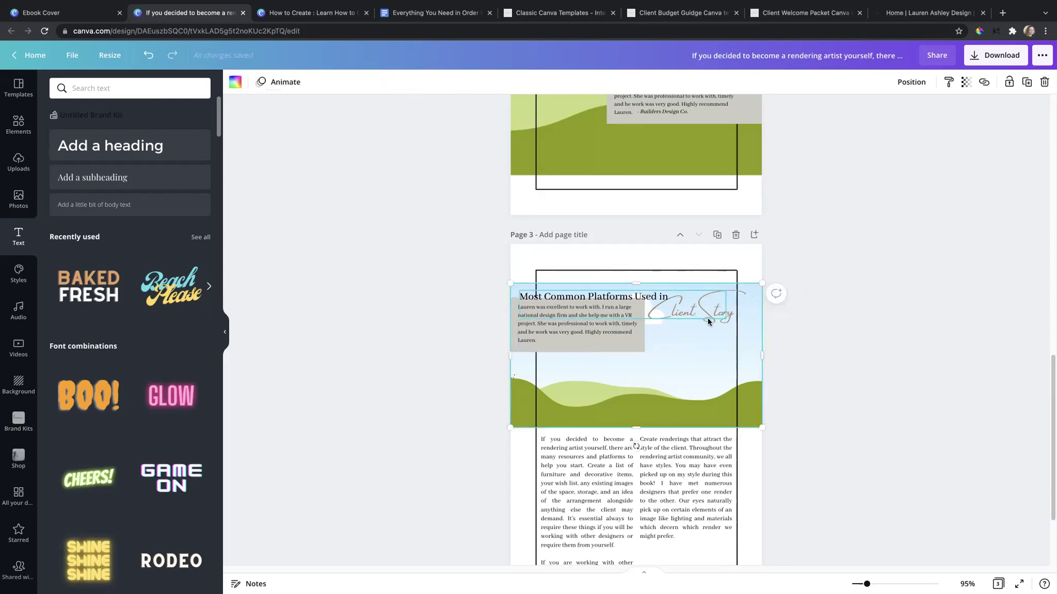
click(708, 320)
click(709, 320)
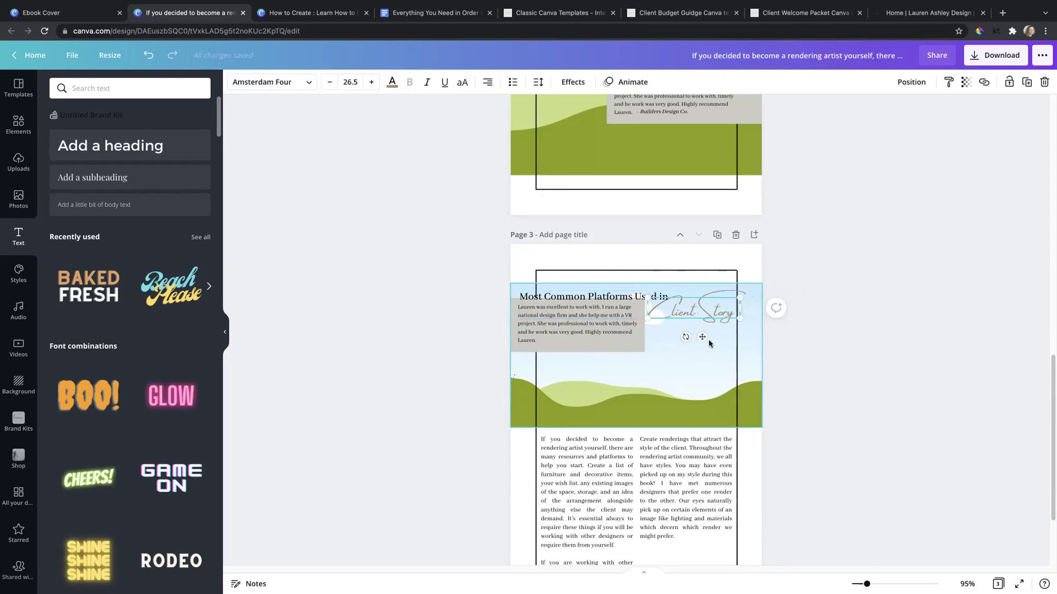
drag(704, 336, 691, 381)
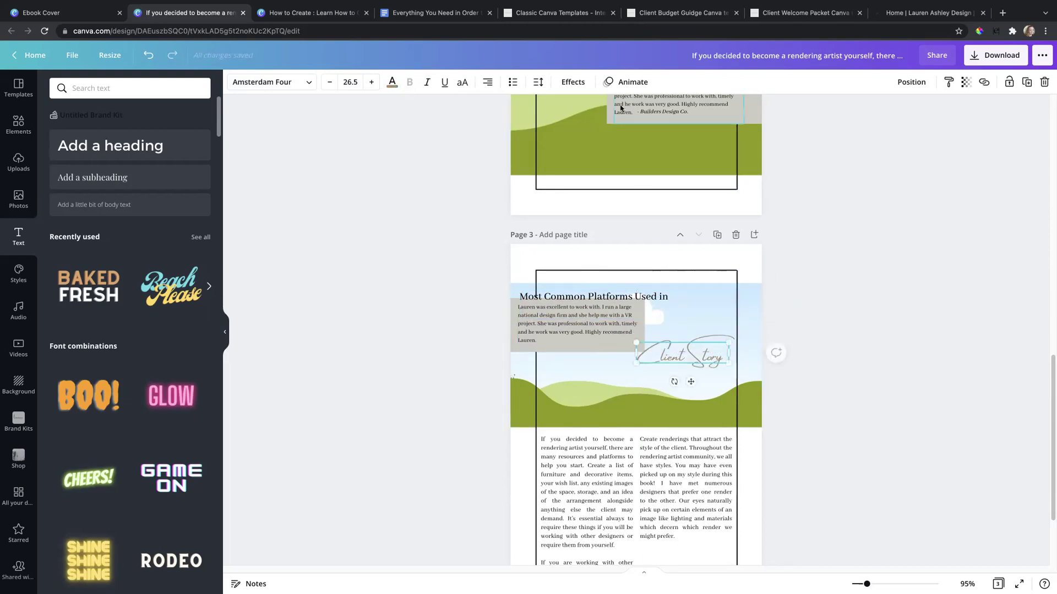
Switch to the Google Docs manuscript and copy only the words "Interior Visualization" from the heading
click(430, 13)
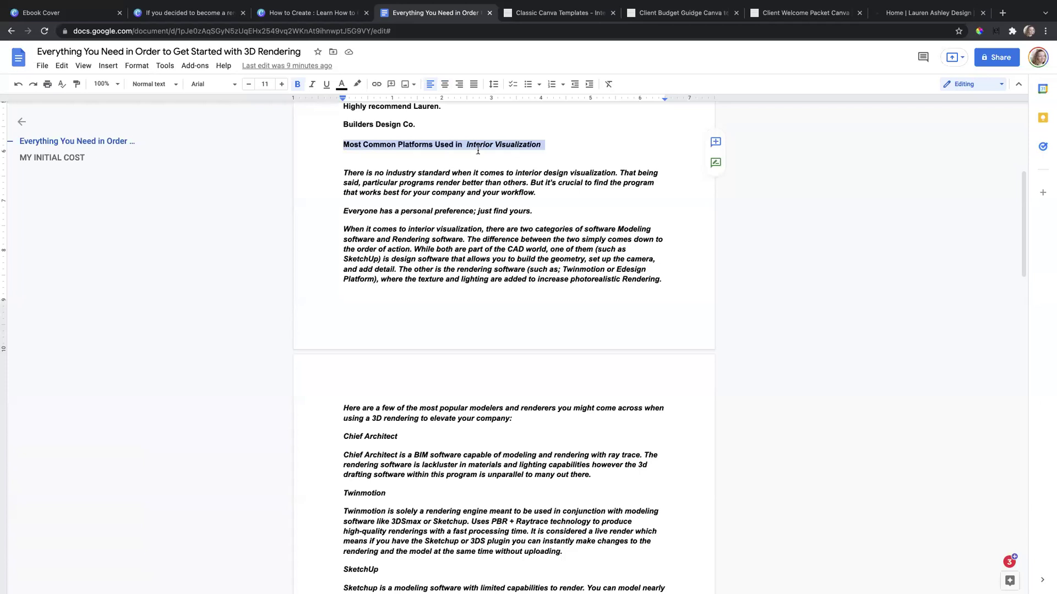
drag(470, 147, 540, 149)
key(ctrl+c)
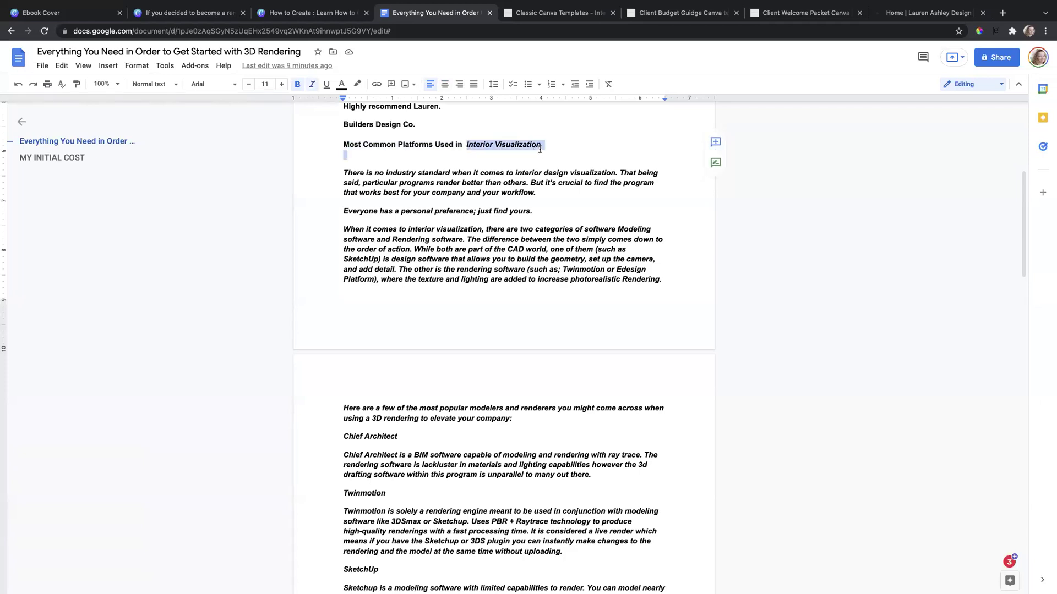
Back in the Canva ebook design, replace "Client Story" with the copied words and shorten them to "Visualization"
click(312, 13)
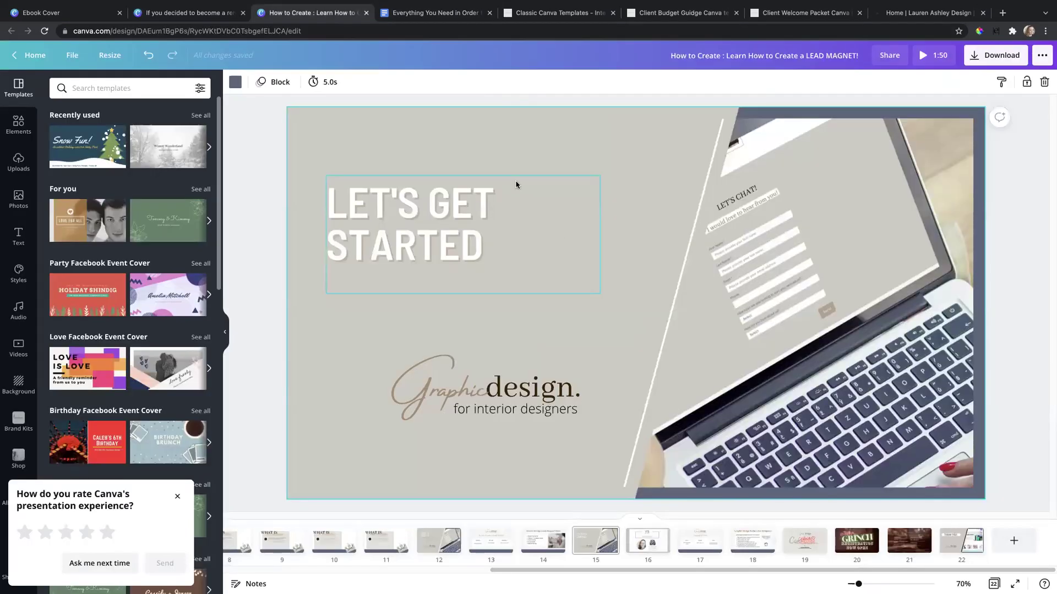
click(172, 13)
double_click(667, 346)
key(ctrl+v)
click(656, 358)
drag(656, 357, 601, 359)
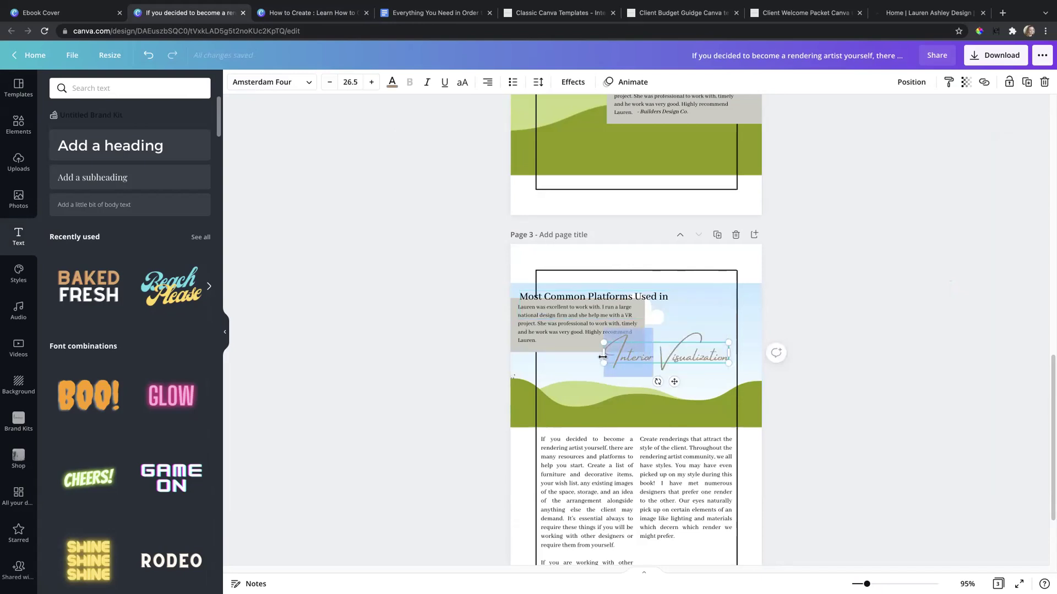
key(BackSpace)
Add "Interior" to the end of the bold heading and move the script word "Visualization" up beside it
click(661, 299)
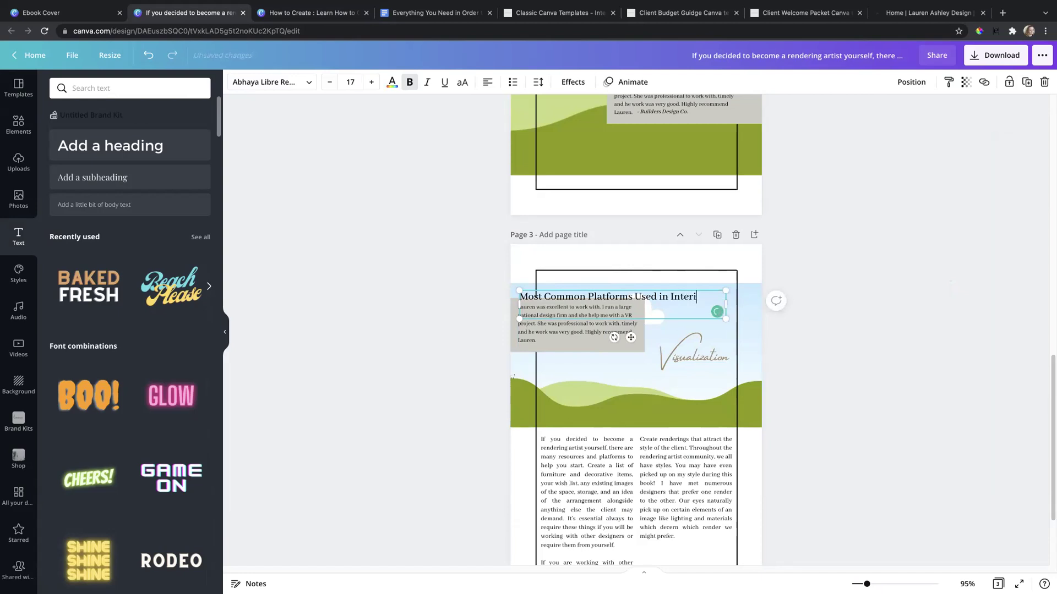
drag(695, 361, 710, 311)
Scale the heading "Most Common Platforms Used in Interior" to size 15.9 and nudge it slightly right and up
click(678, 298)
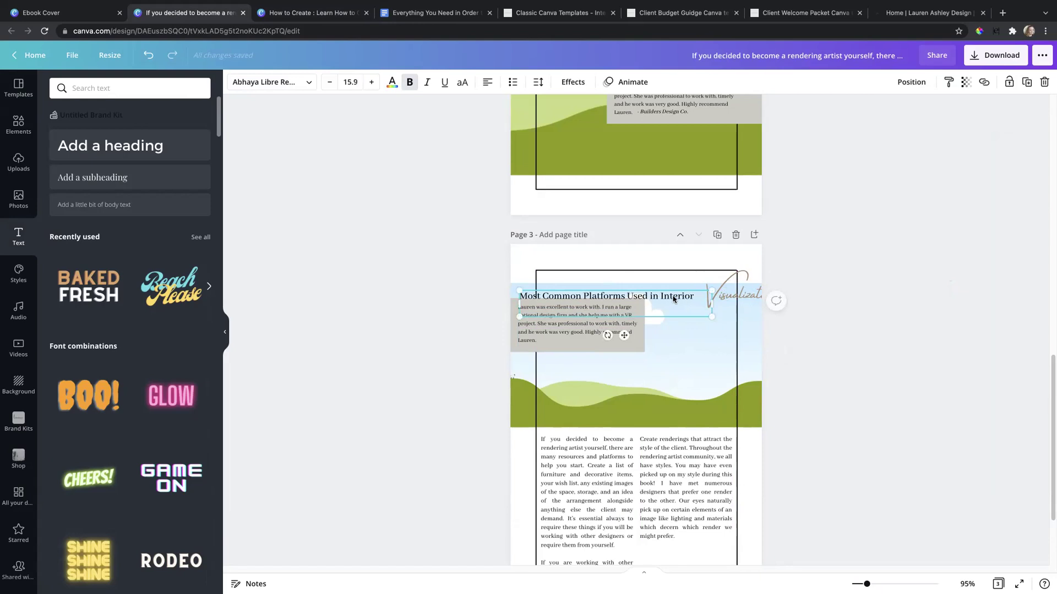
triple_click(673, 297)
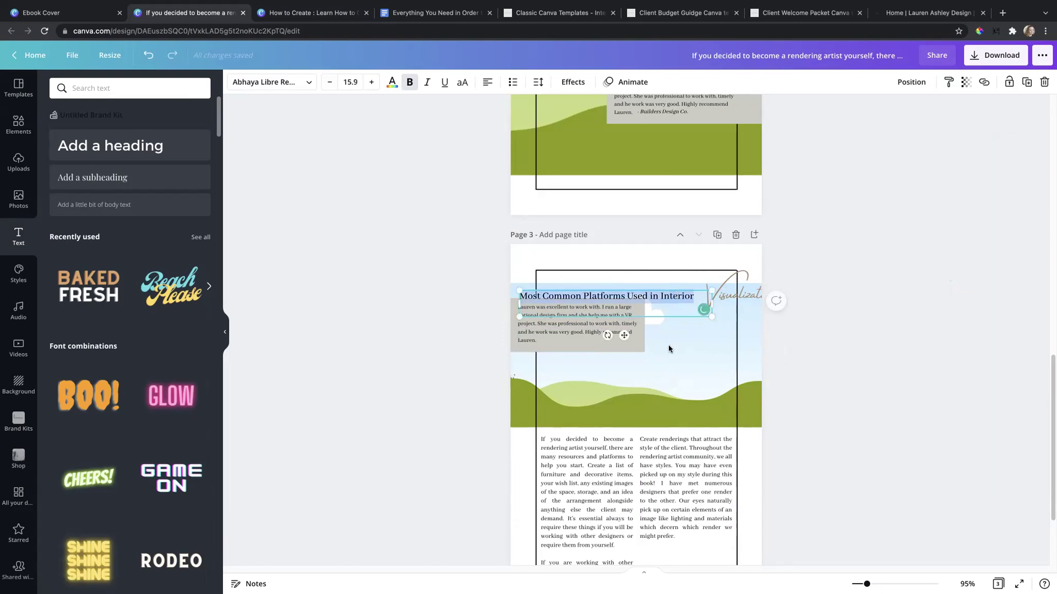
mouse_move(624, 334)
mouse_down()
mouse_move(642, 387)
mouse_move(639, 456)
mouse_move(646, 335)
mouse_move(631, 331)
mouse_up()
Enlarge the gray box on page 3 and position it behind the heading and testimonial, spanning most of the page width
click(611, 319)
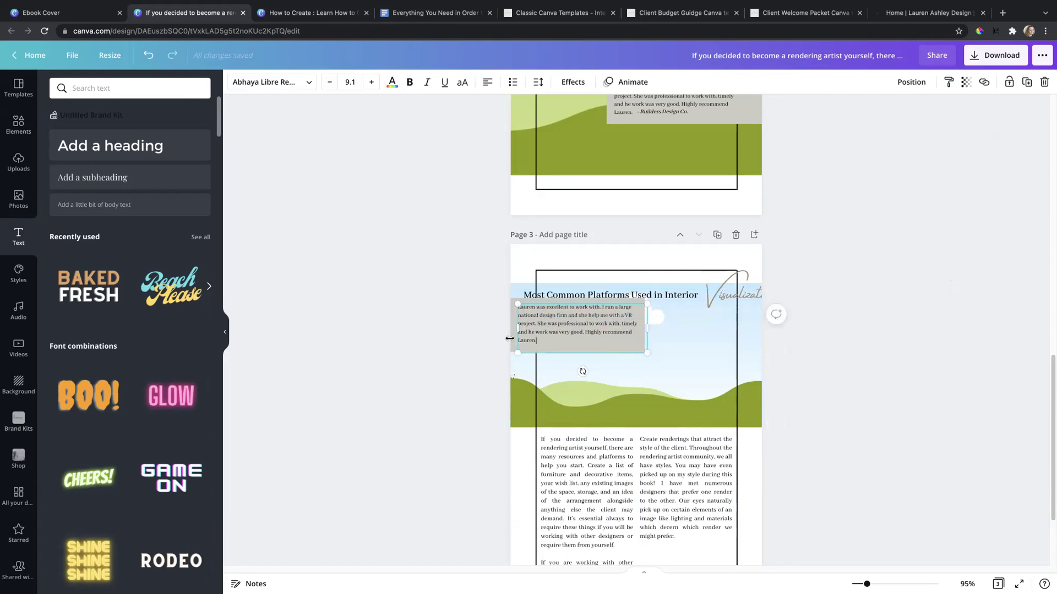
click(520, 300)
drag(528, 298, 528, 257)
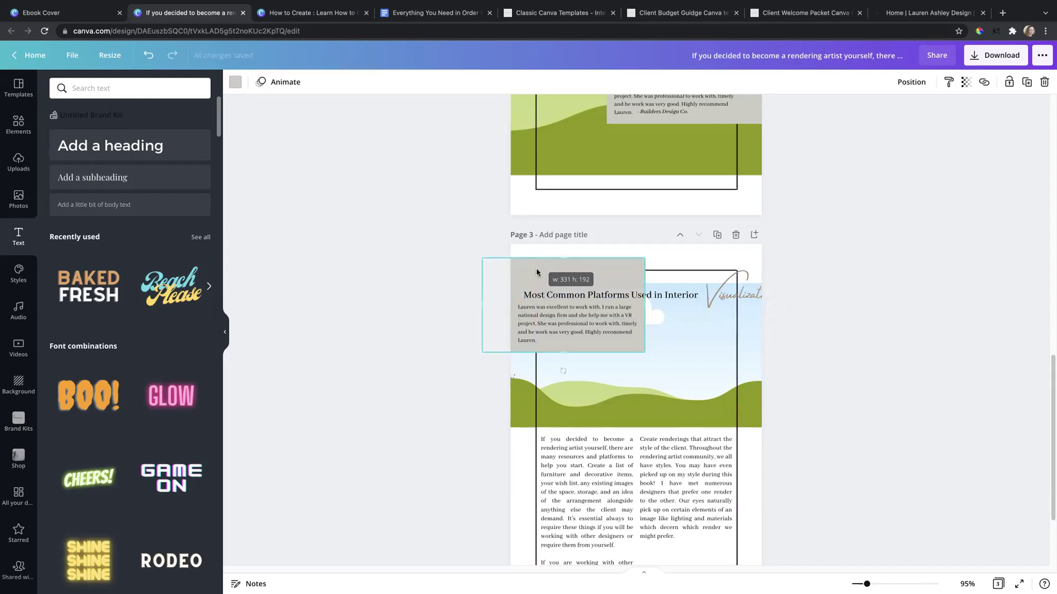
drag(645, 307, 675, 295)
click(664, 292)
click(651, 330)
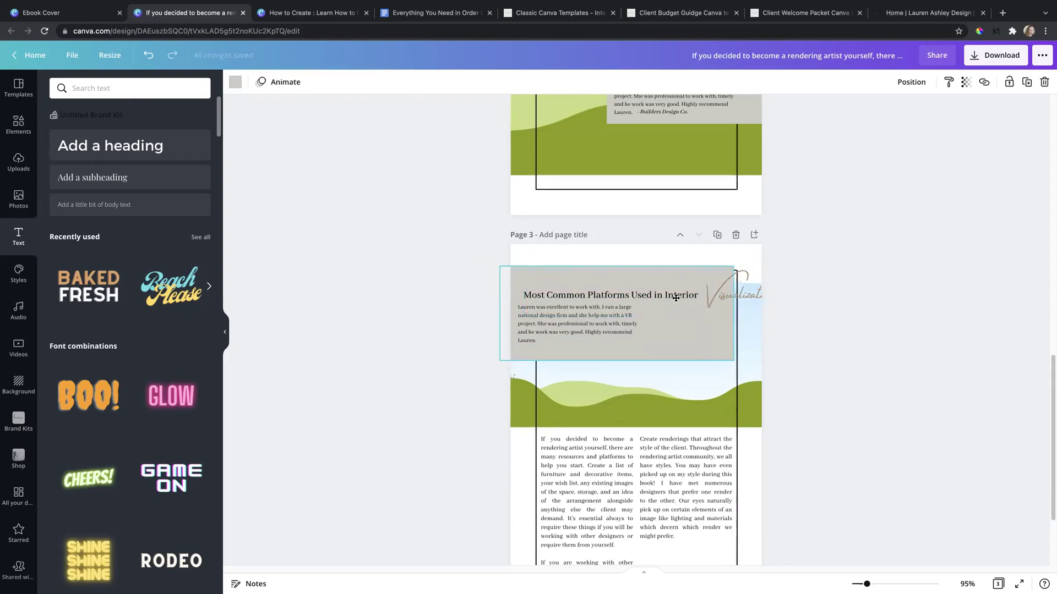
click(673, 298)
drag(650, 342, 655, 345)
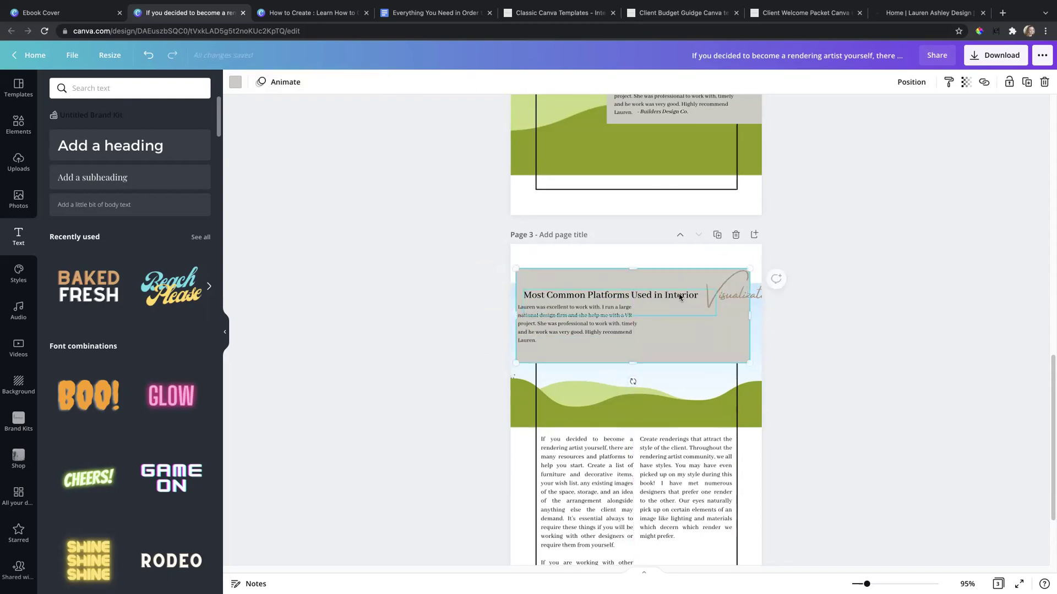
Move the heading up toward the gray box's upper edge, left-aligned with the testimonial text
click(678, 300)
mouse_move(678, 299)
mouse_down()
mouse_move(665, 285)
mouse_move(680, 290)
mouse_up()
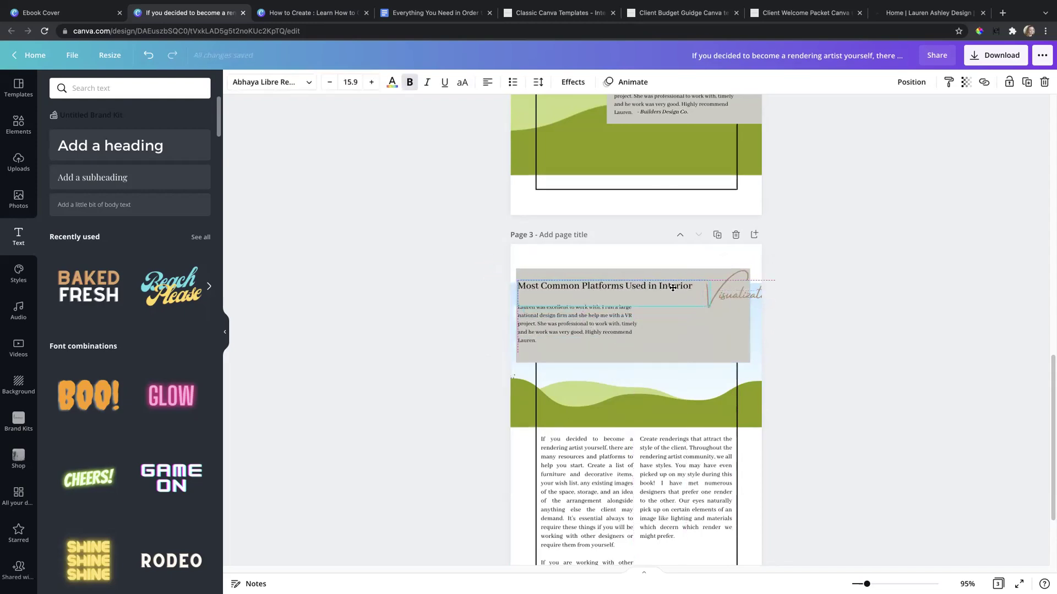
Delete the gray box, the bold heading and the script word "Visualization" from page 3
click(677, 274)
key(Delete)
click(672, 284)
key(Delete)
click(716, 298)
key(Delete)
Move the page 3 testimonial onto the middle of the landscape image and replace its text with the manuscript's "Most Common Platforms Used in"
click(608, 319)
drag(608, 320, 666, 358)
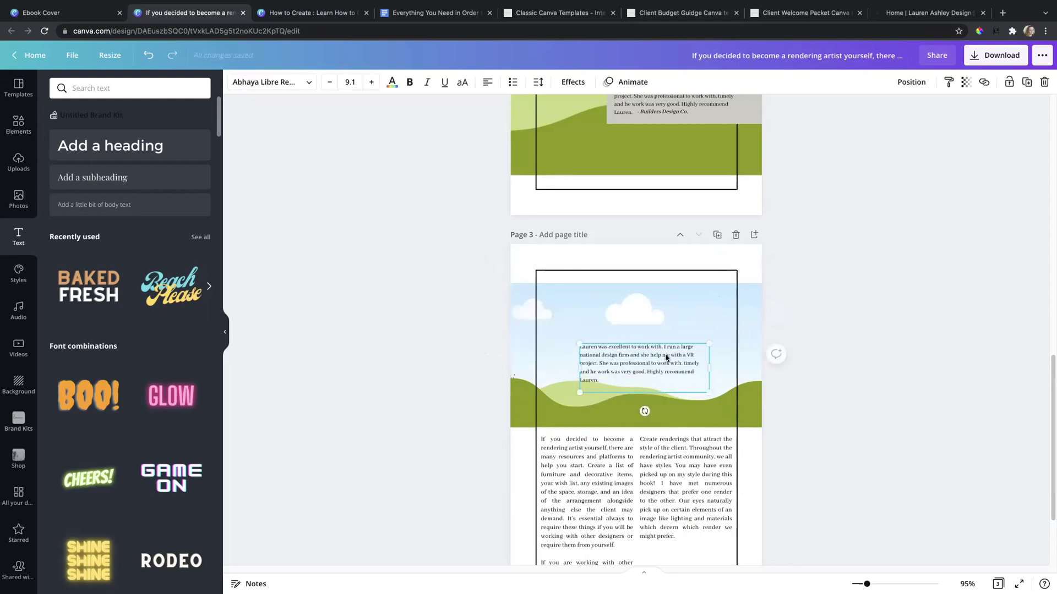
click(665, 354)
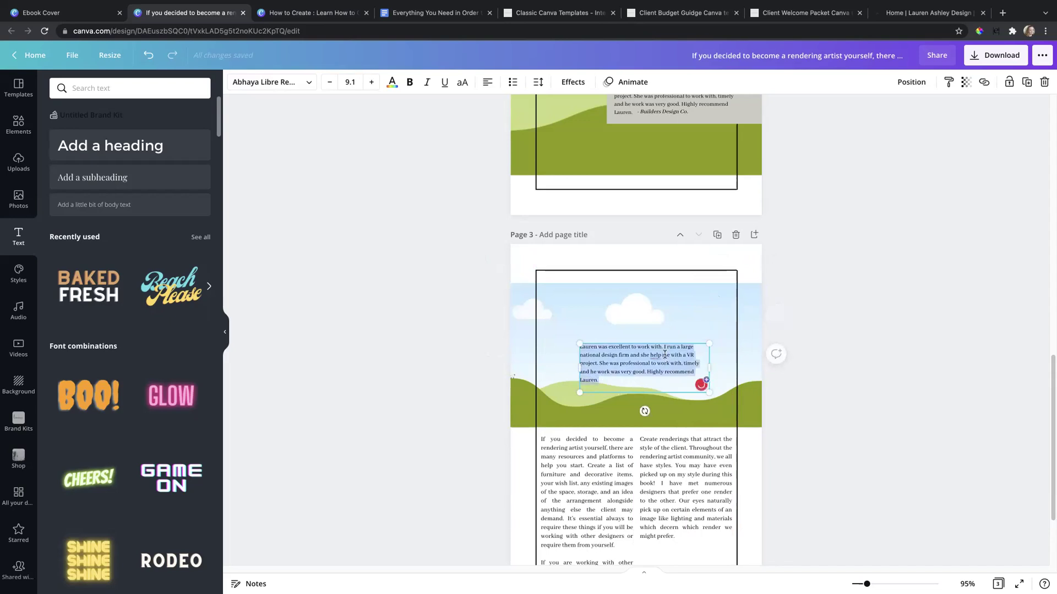
click(402, 16)
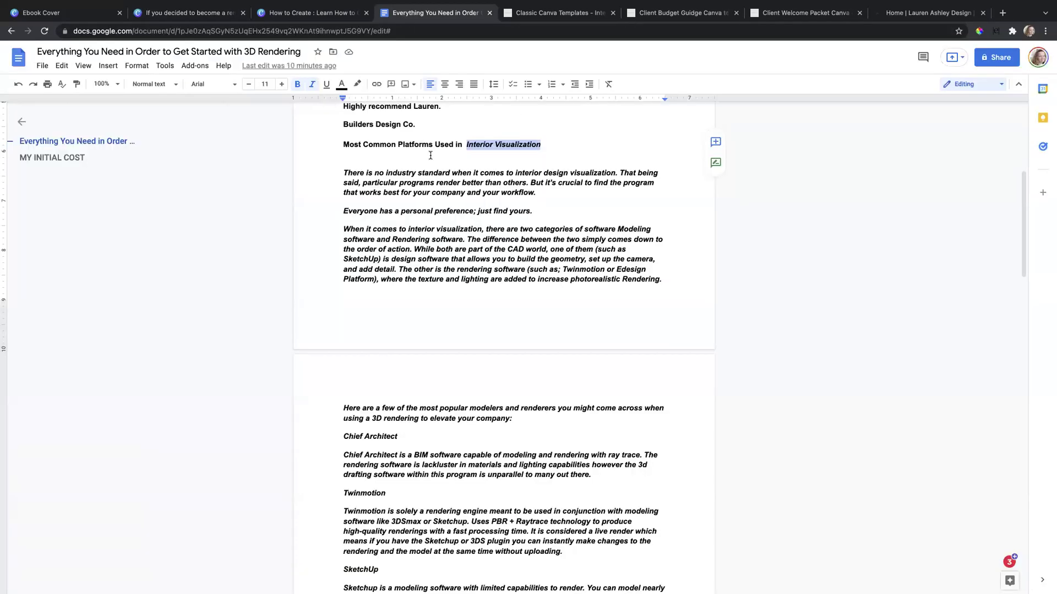
drag(461, 144, 347, 146)
key(ctrl+c)
click(274, 15)
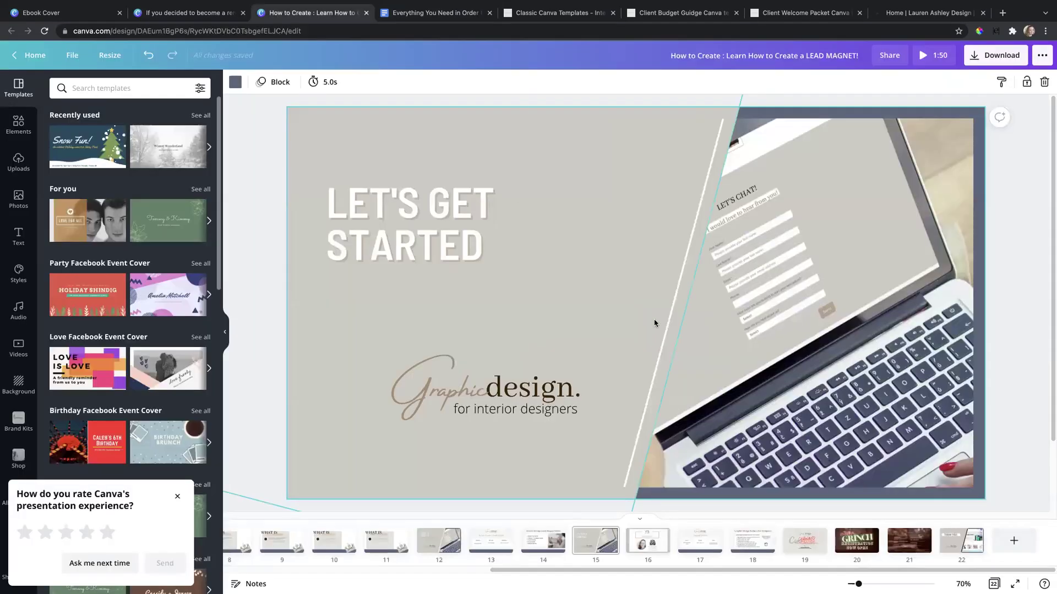
click(196, 15)
key(ctrl+v)
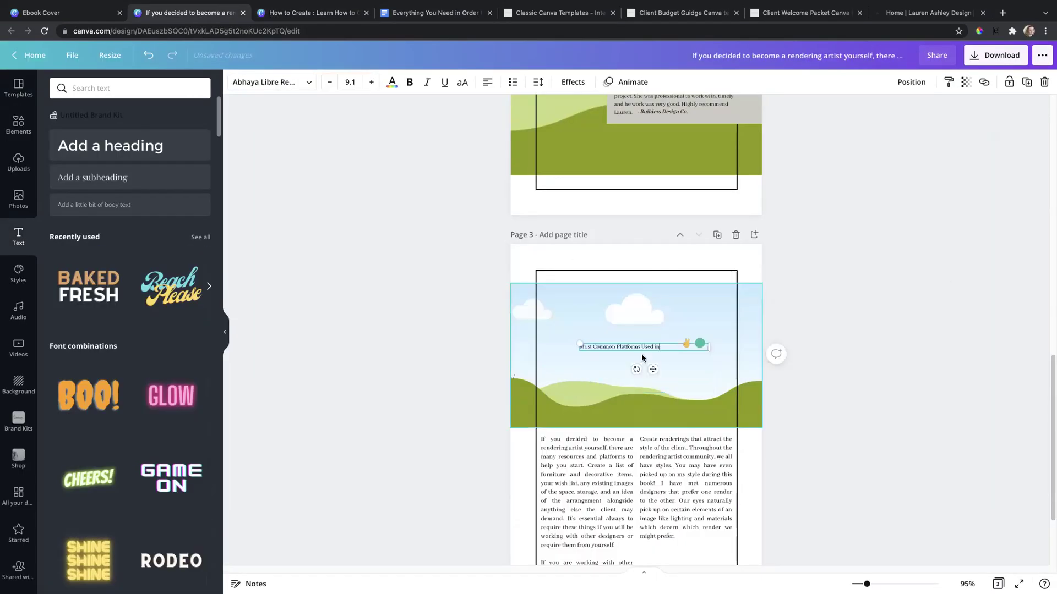
drag(655, 370, 644, 346)
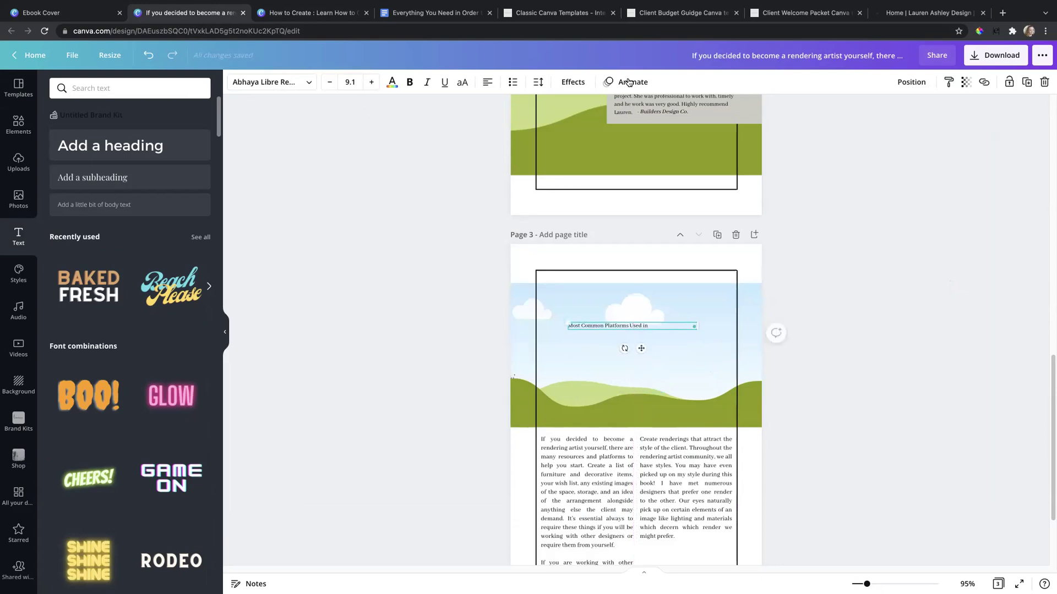
Duplicate page 2's "Client Story" script title and place the copy on page 3 just below the small heading line
scroll(662, 155, up, 3)
click(684, 248)
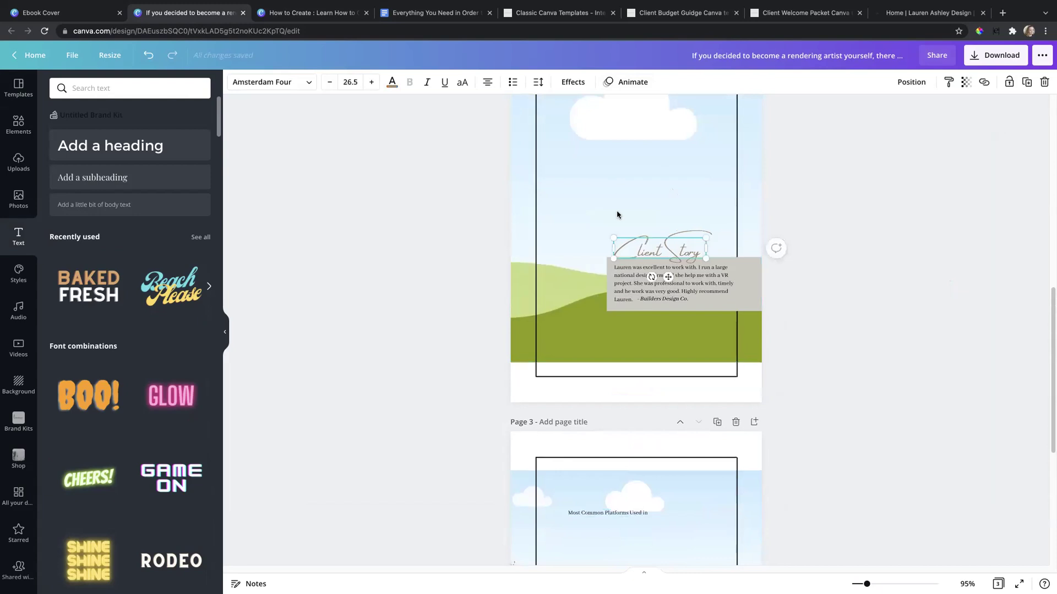
click(295, 13)
click(403, 16)
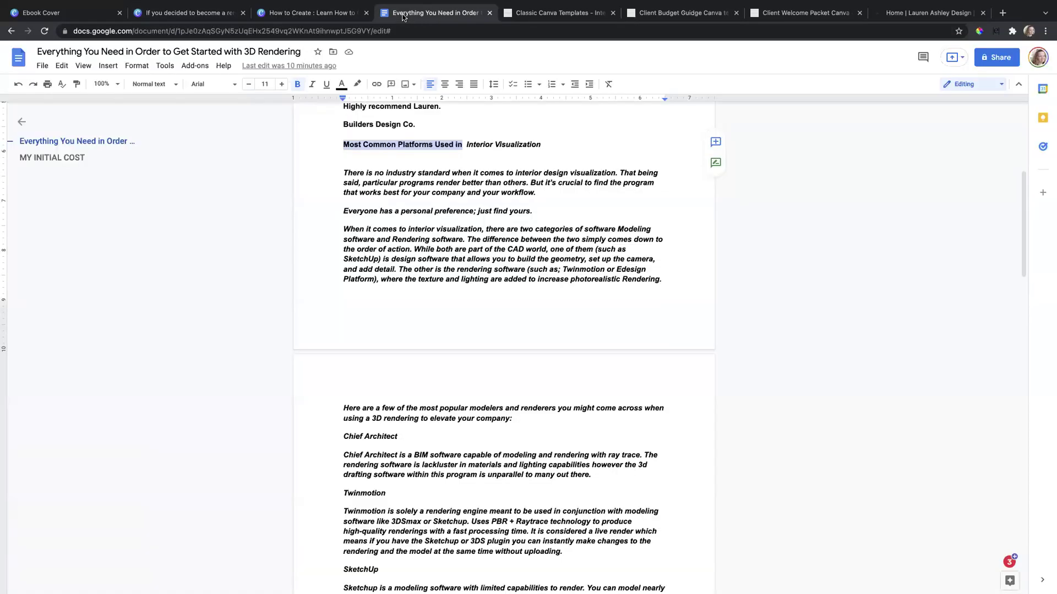
click(225, 16)
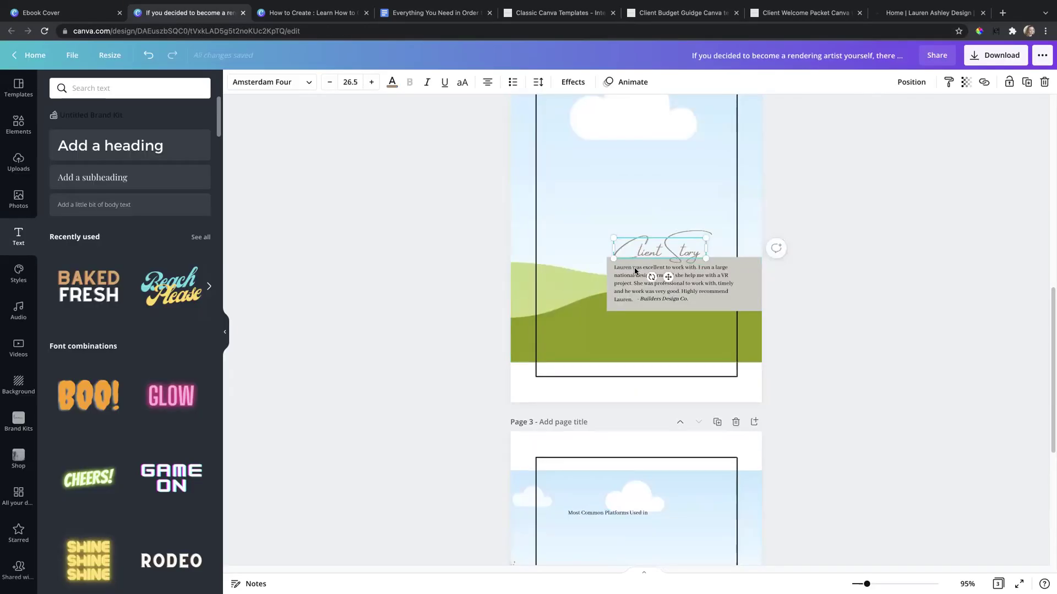
scroll(634, 271, down, 1)
click(1026, 84)
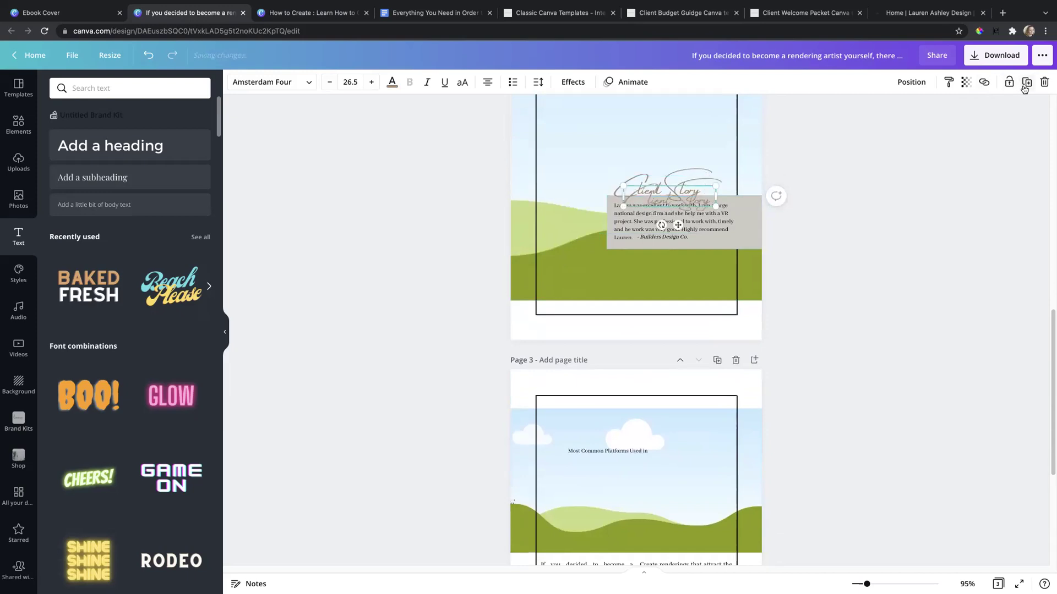
drag(690, 204, 678, 471)
Replace the copied script title's text with "Interior Visualization" from the manuscript and nudge it slightly down
double_click(663, 466)
double_click(664, 465)
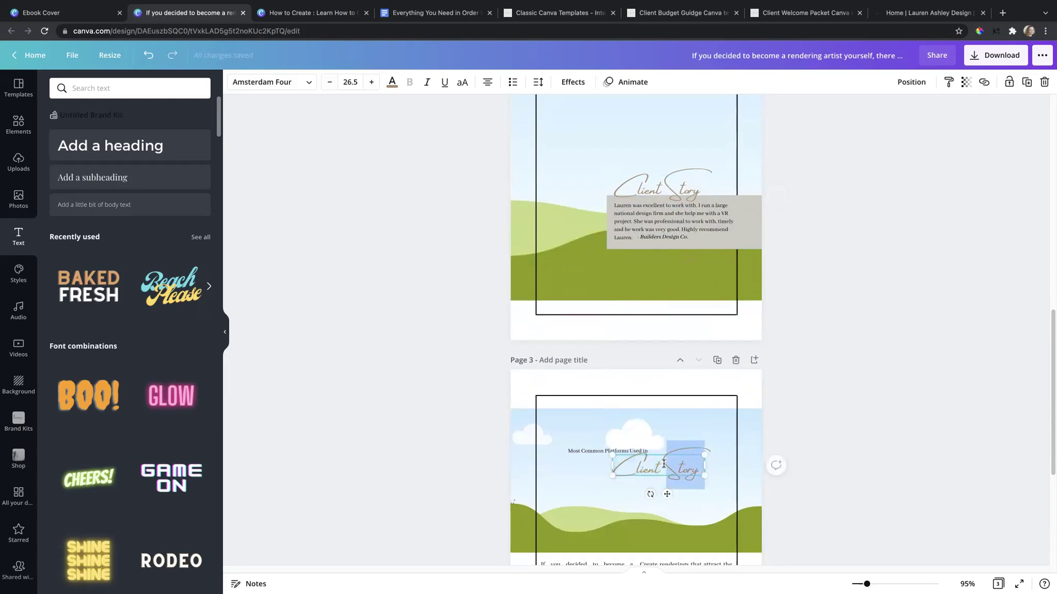
triple_click(664, 464)
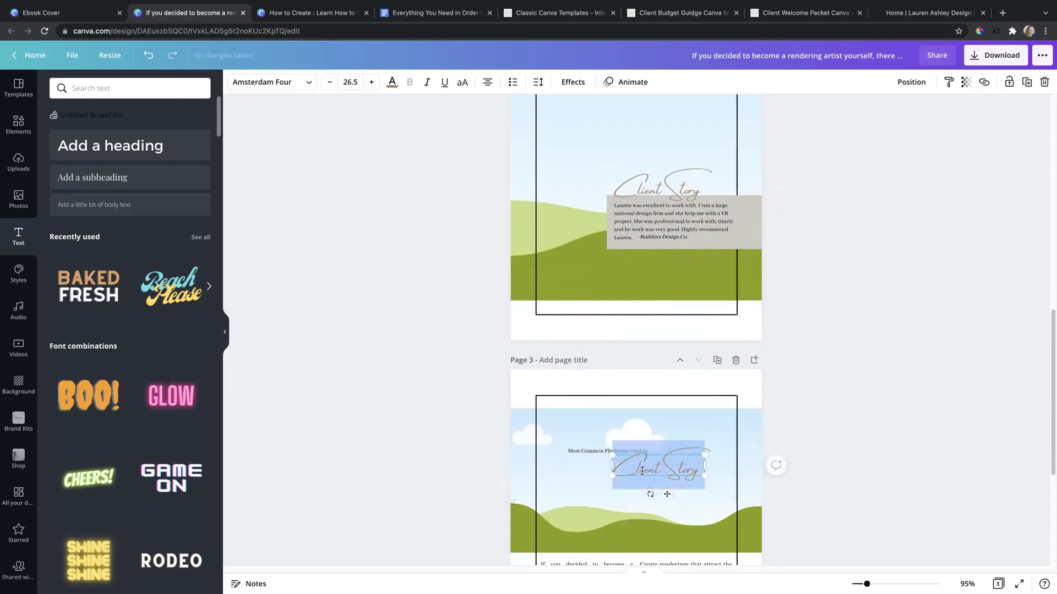
scroll(558, 288, down, 3)
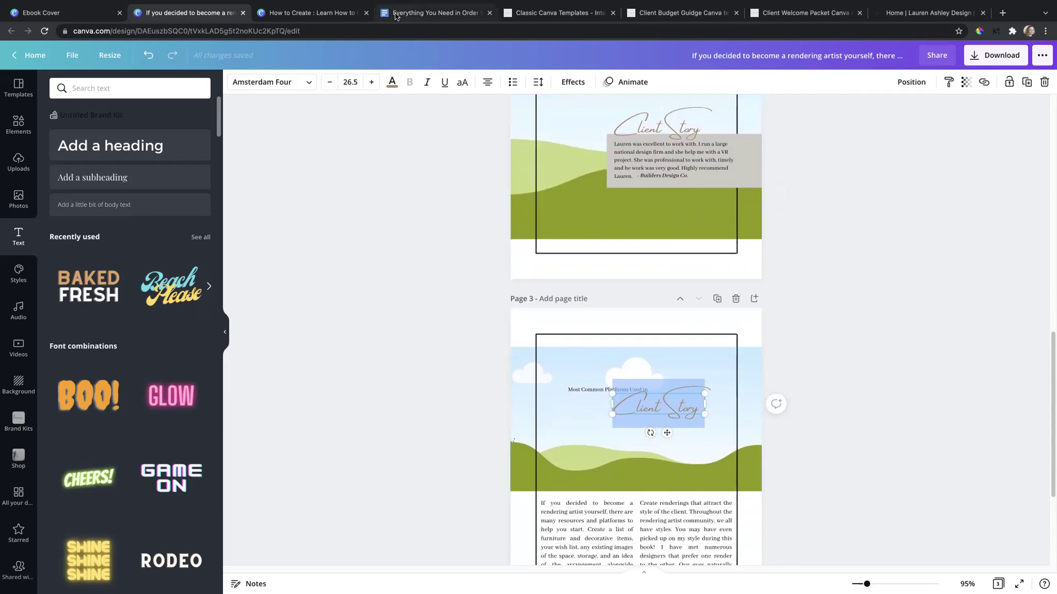
click(396, 16)
drag(467, 144, 546, 149)
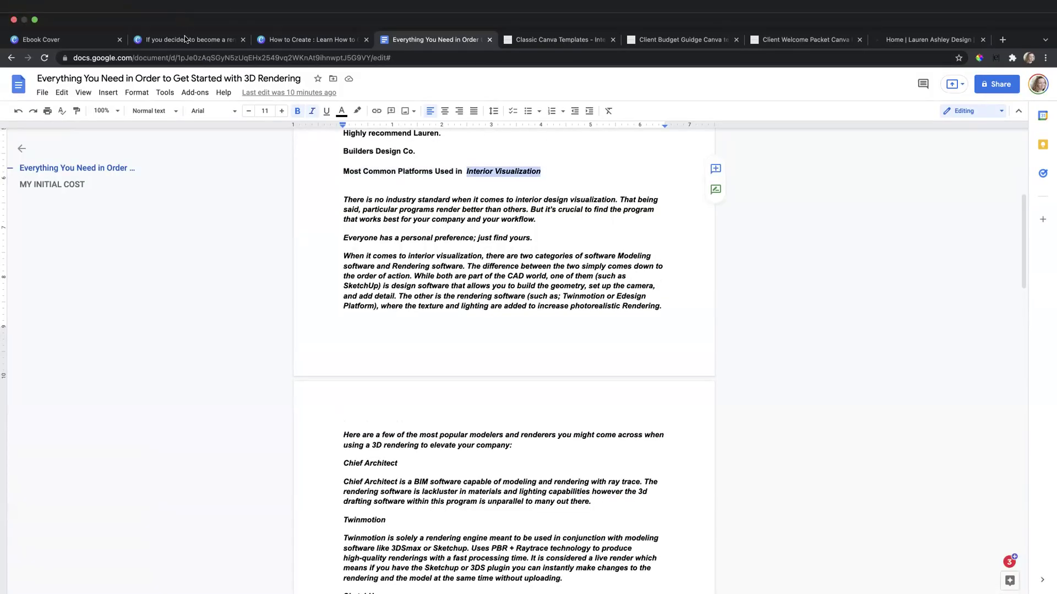
click(185, 13)
scroll(683, 399, down, 1)
click(683, 398)
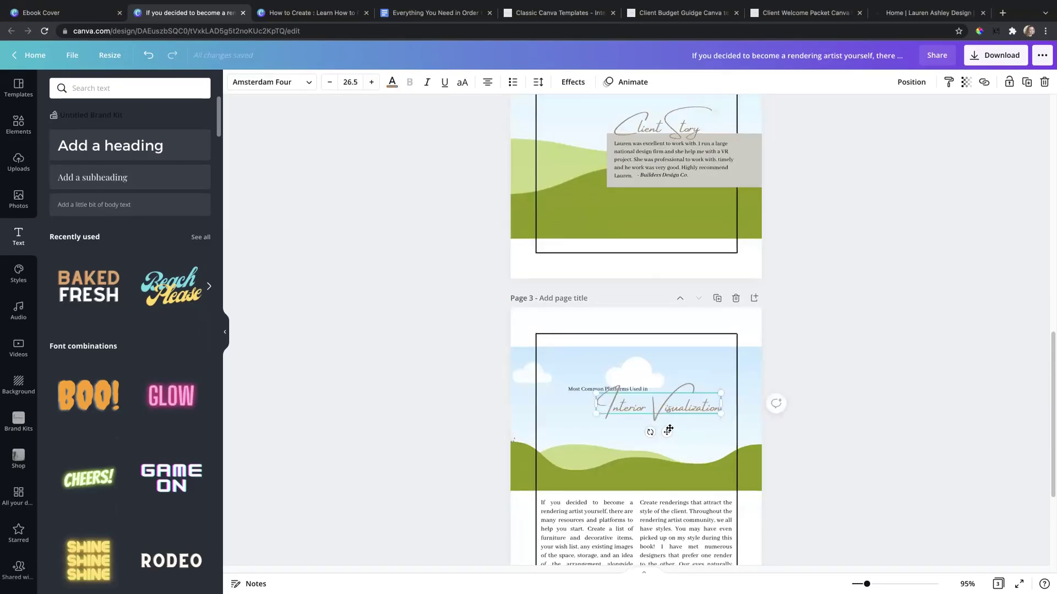
drag(666, 431, 667, 435)
click(469, 382)
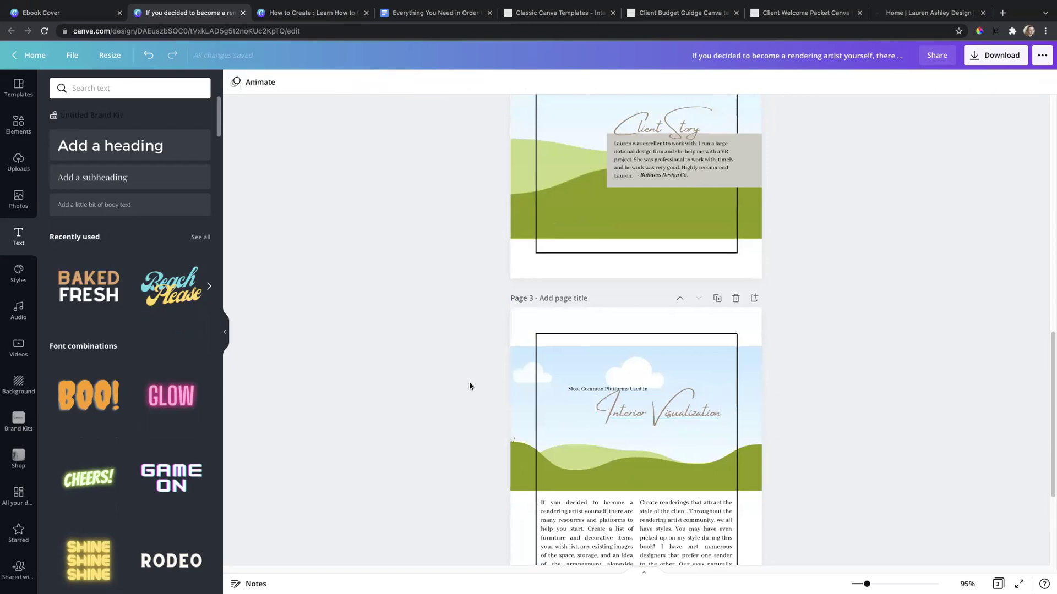
scroll(827, 419, down, 1)
scroll(827, 419, down, 1)
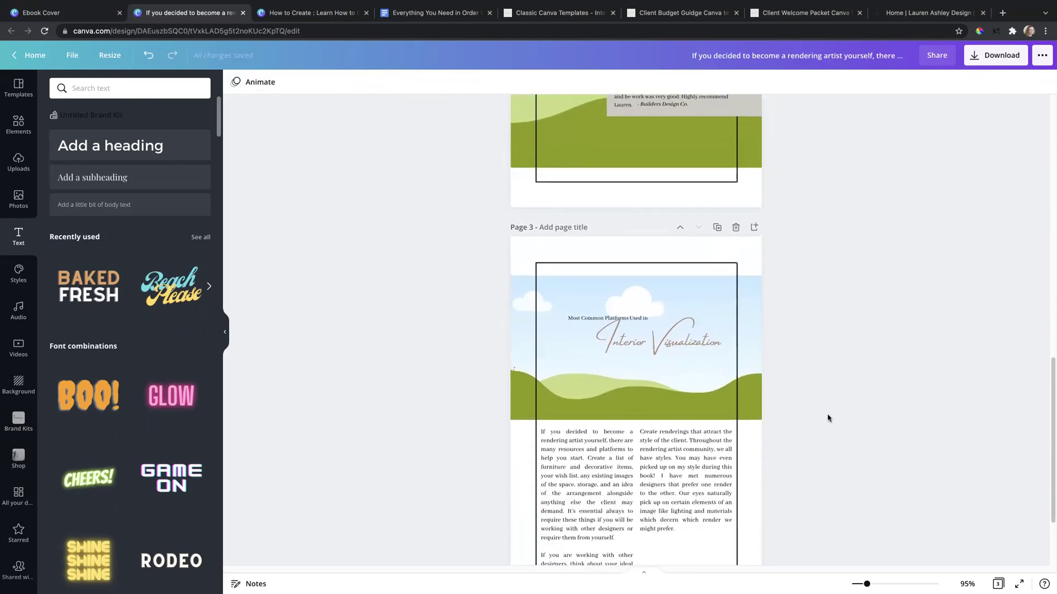
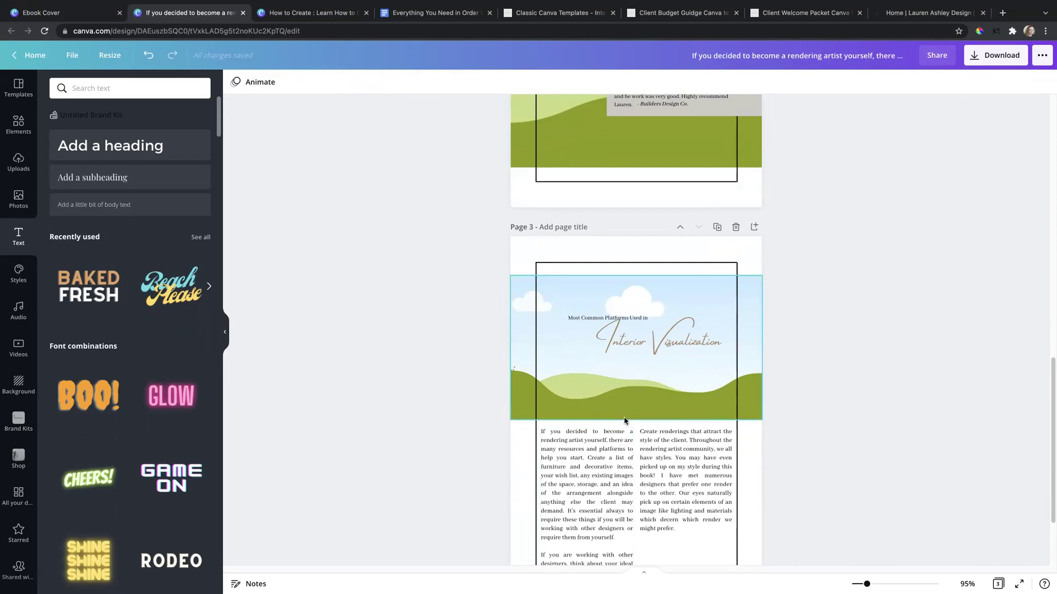
scroll(517, 338, down, 1)
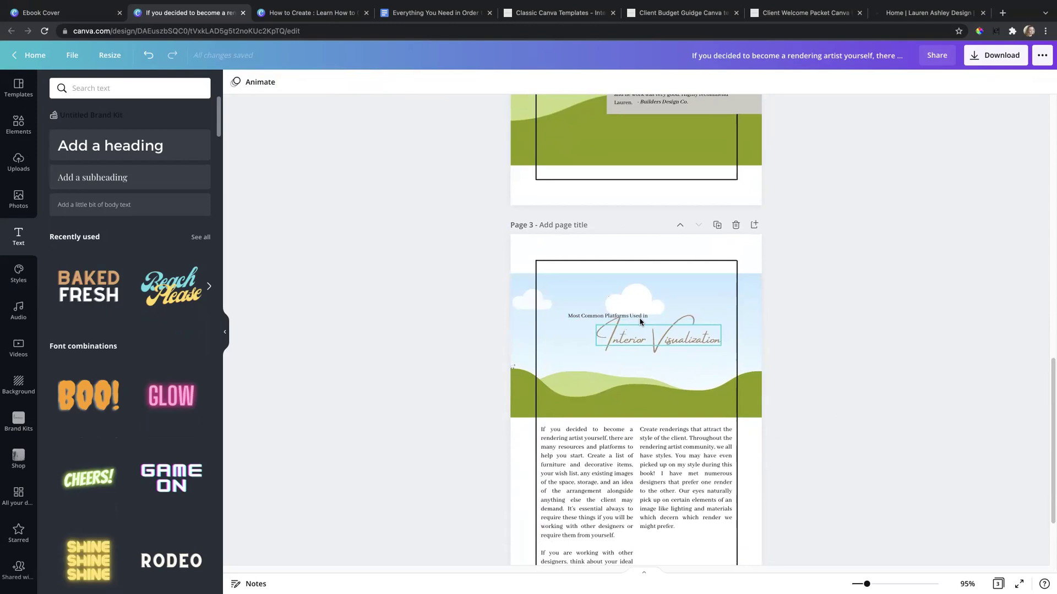
scroll(802, 349, up, 2)
scroll(803, 351, down, 4)
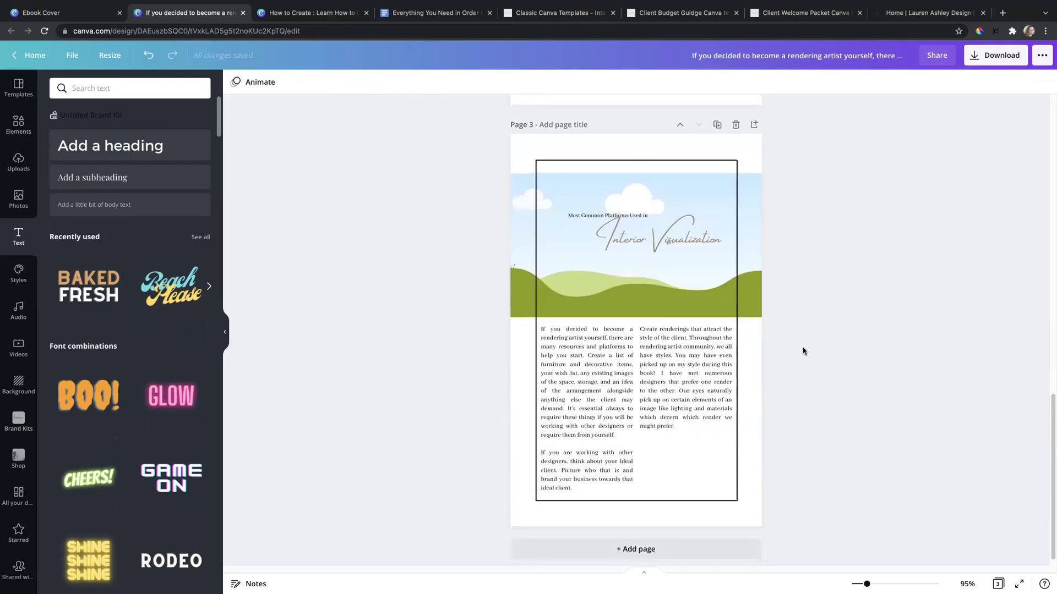
Replace the first paragraph of page 3's left column with the manuscript passage from "There is no industry standard" to "increase photorealistic Rendering."
click(396, 15)
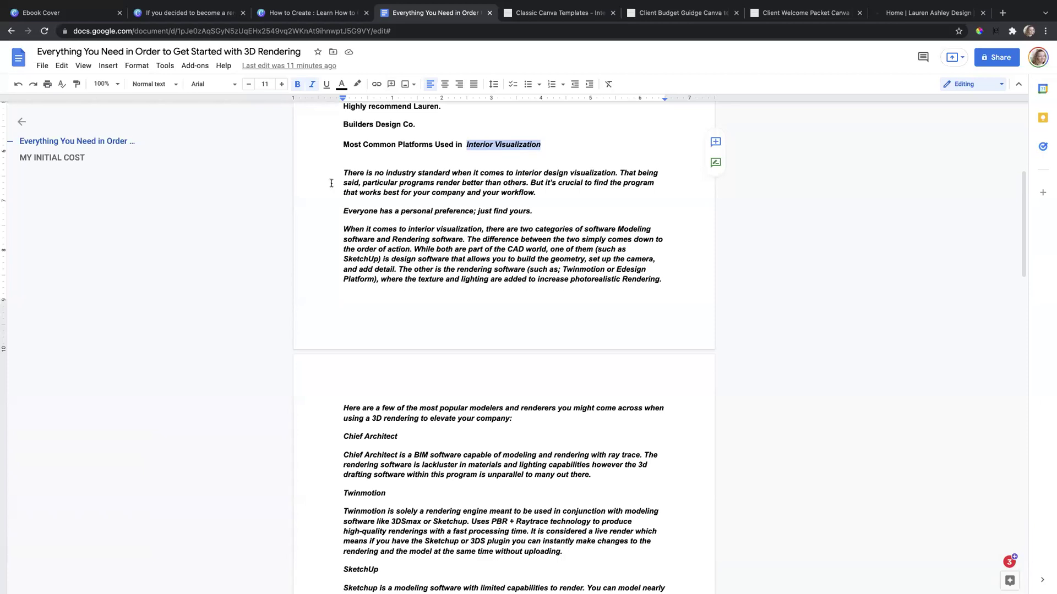
drag(343, 172, 690, 292)
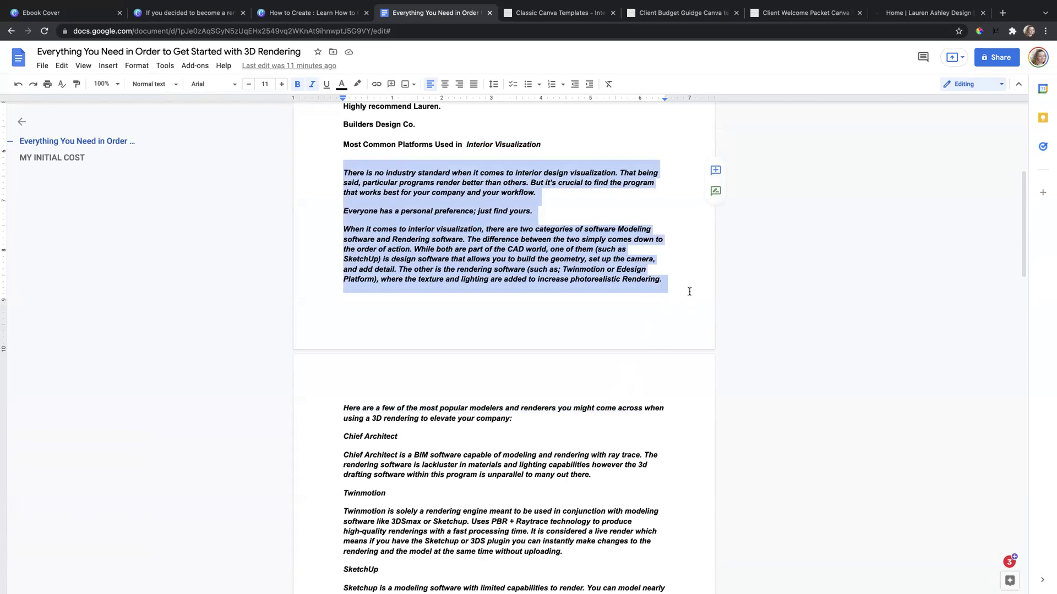
click(181, 15)
click(580, 352)
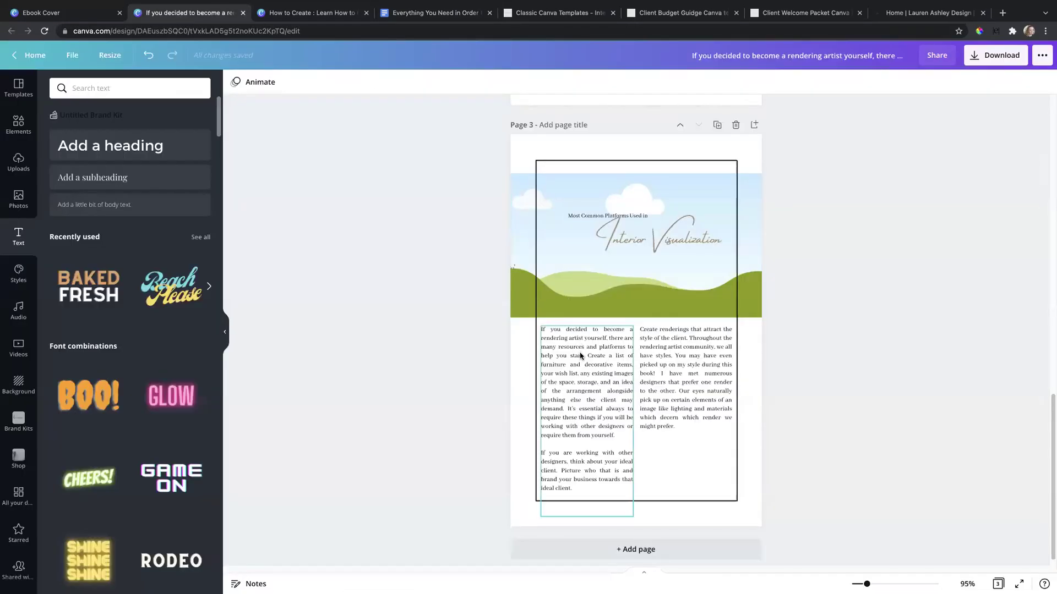
triple_click(580, 352)
text(There is no industry standard when it comes to interior design visualization. That being said, particular programs render better than others. But it's crucial to find the program that works best for your company and your workflow. Everyone has a personal preference; just find yours. When it comes to interior visualization, there are two categories of software Modeling software and Rendering software. The difference between the two simply comes down to the order of action. While both are part of the CAD world, one of them (such as SketchUp) is design software that allows you to build the geometry, set up the camera, and add detail. The other is the rendering software (such as: Twinmotion or Edesign Platform), where the texture and lighting are added to increase photorealistic Rendering.)
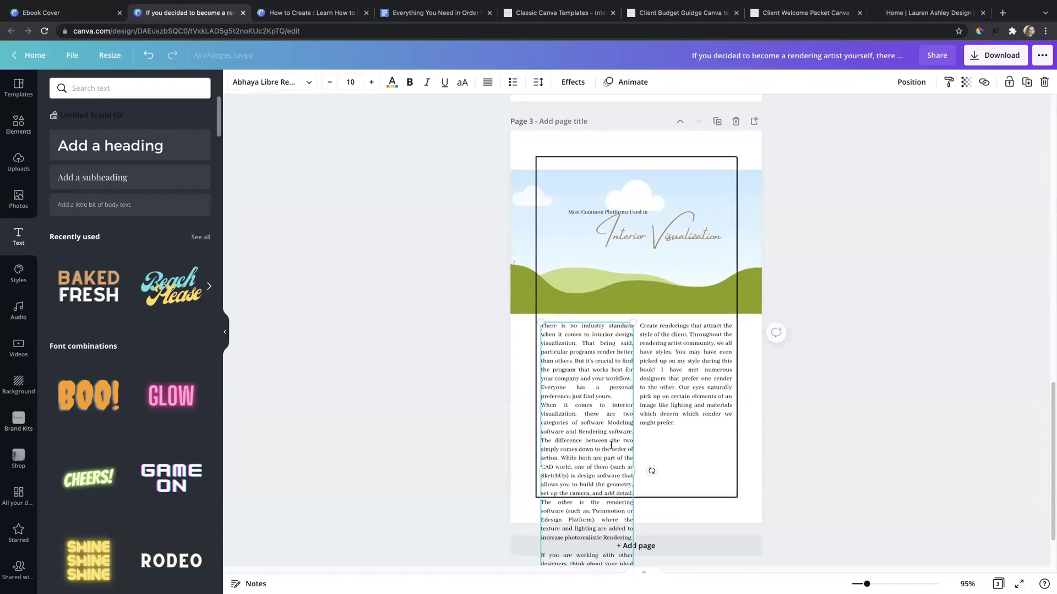
Delete the leftover paragraph beginning "If you are working with other designers" from the end of the left column
scroll(606, 440, down, 1)
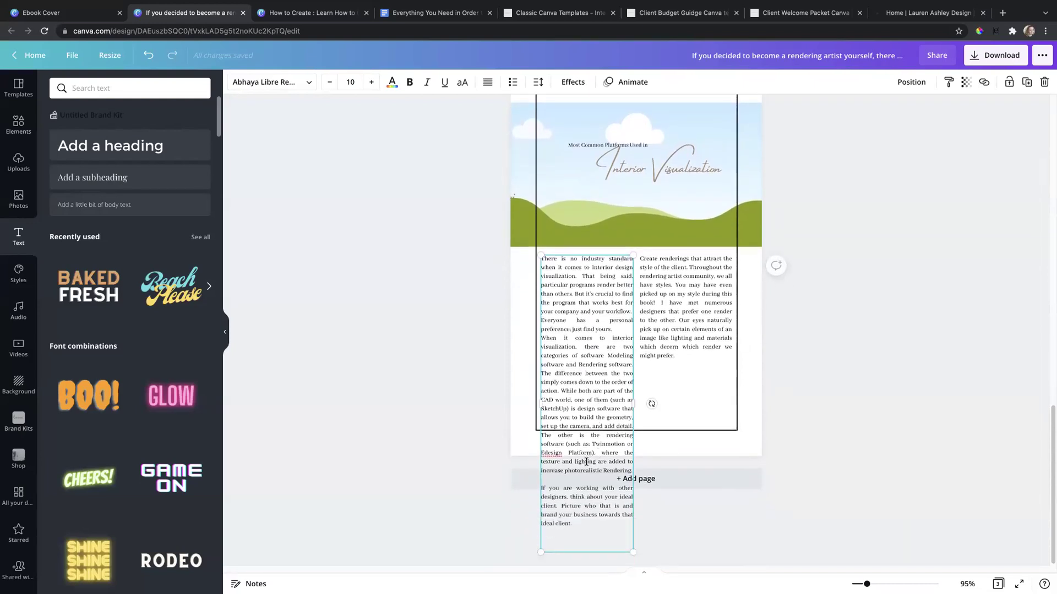
drag(542, 487, 630, 528)
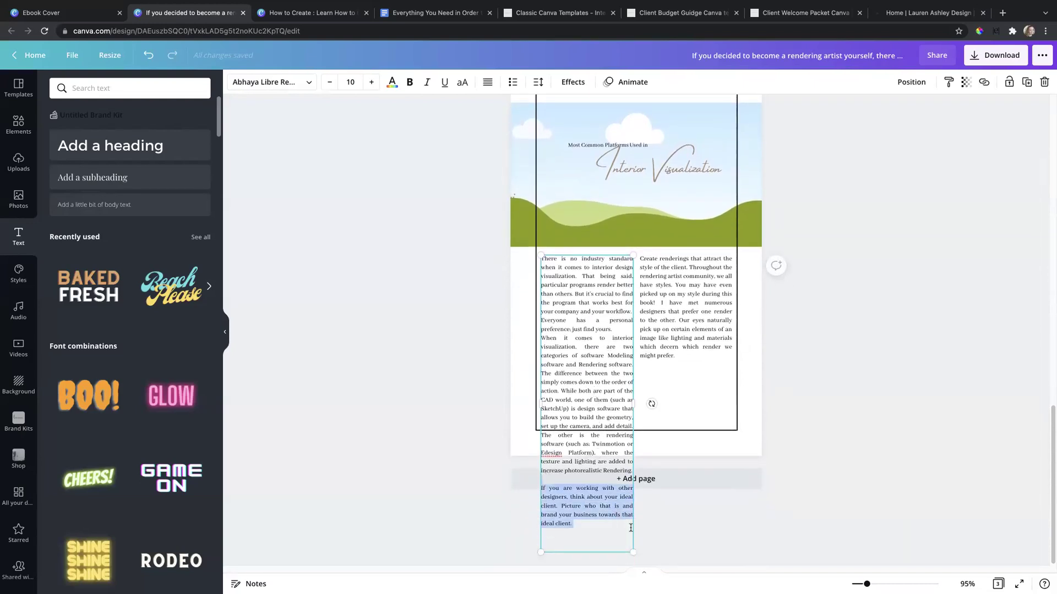
key(BackSpace)
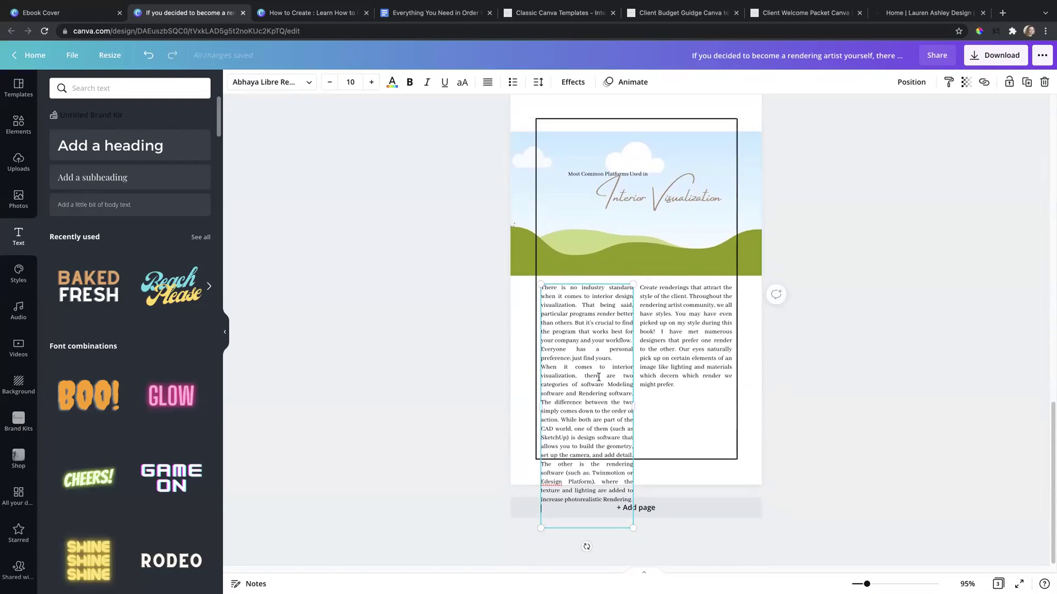
drag(614, 360, 635, 399)
click(607, 392)
drag(562, 421, 654, 514)
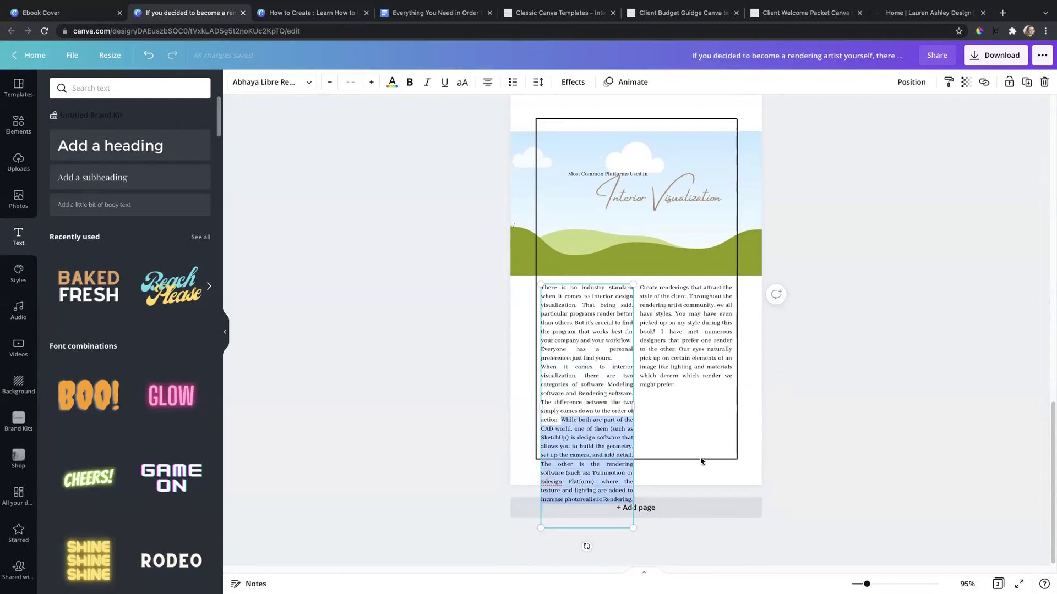
key(BackSpace)
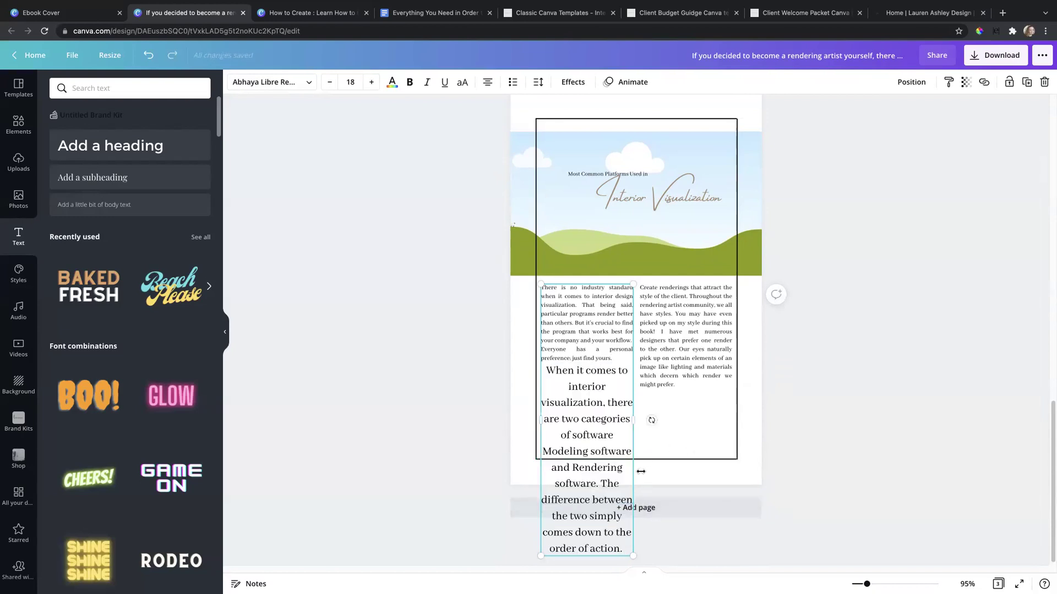
key(ctrl+z)
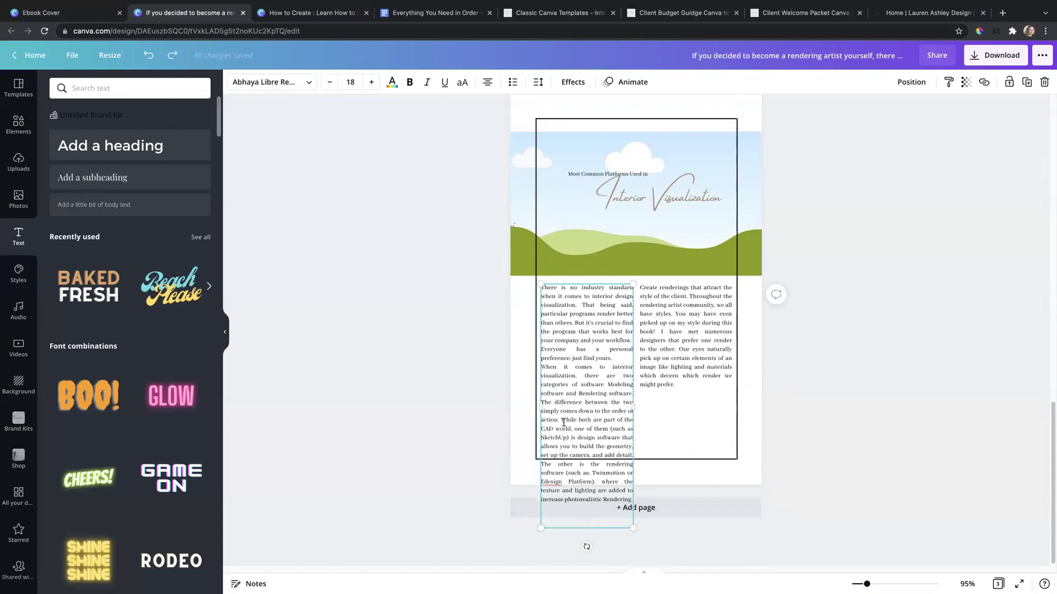
Copy the left column's text from "While both are part of the CAD world" to its end, and remove it from the column
drag(562, 420, 659, 514)
key(ctrl+c)
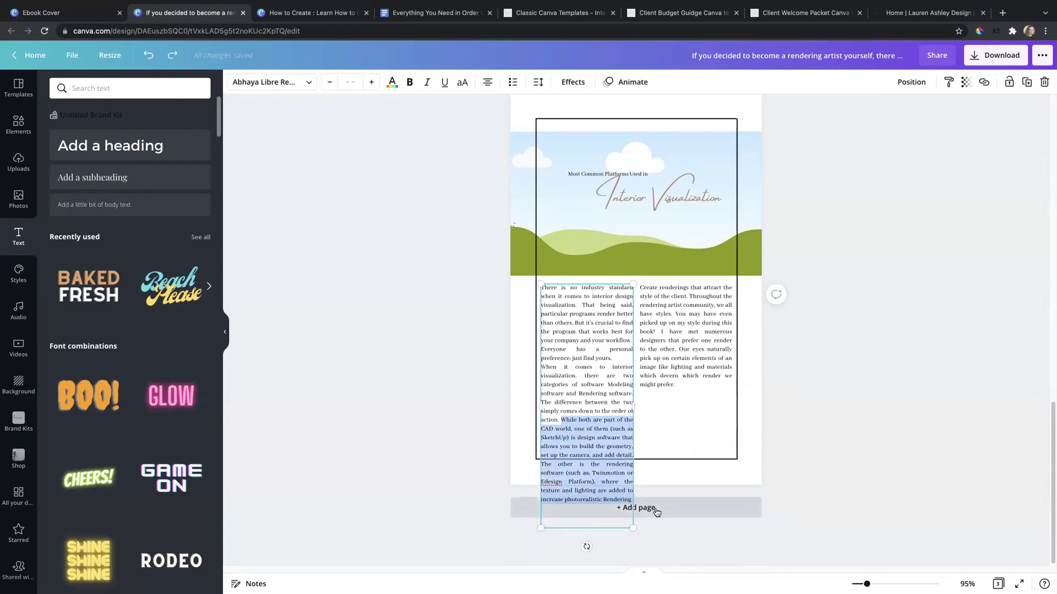
key(BackSpace)
Set the left column's paragraph starting "When it comes to interior visualization" to size 10 and justify it
drag(624, 552, 542, 357)
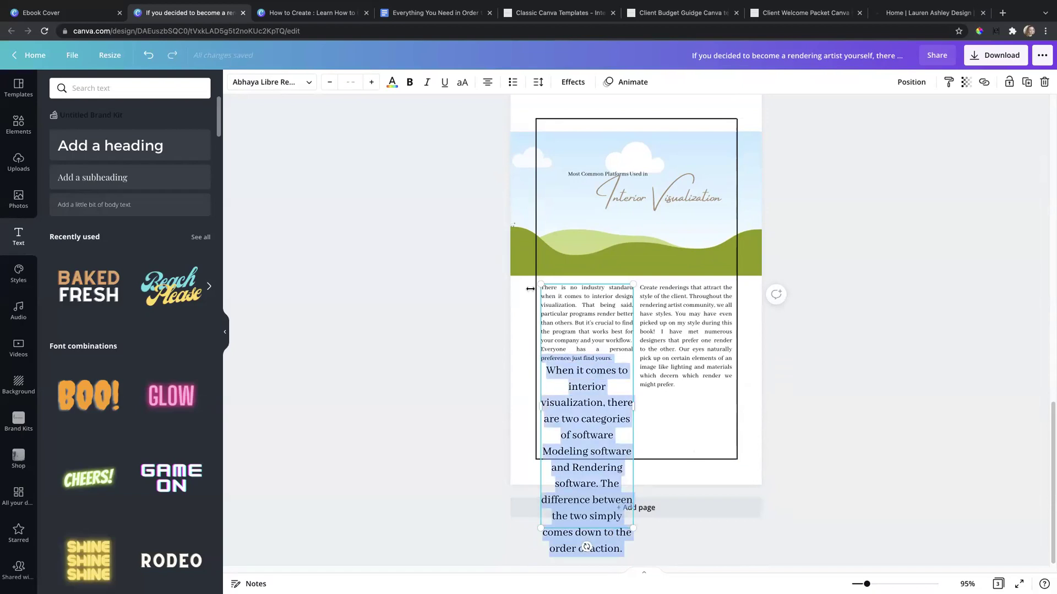
click(342, 88)
click(358, 146)
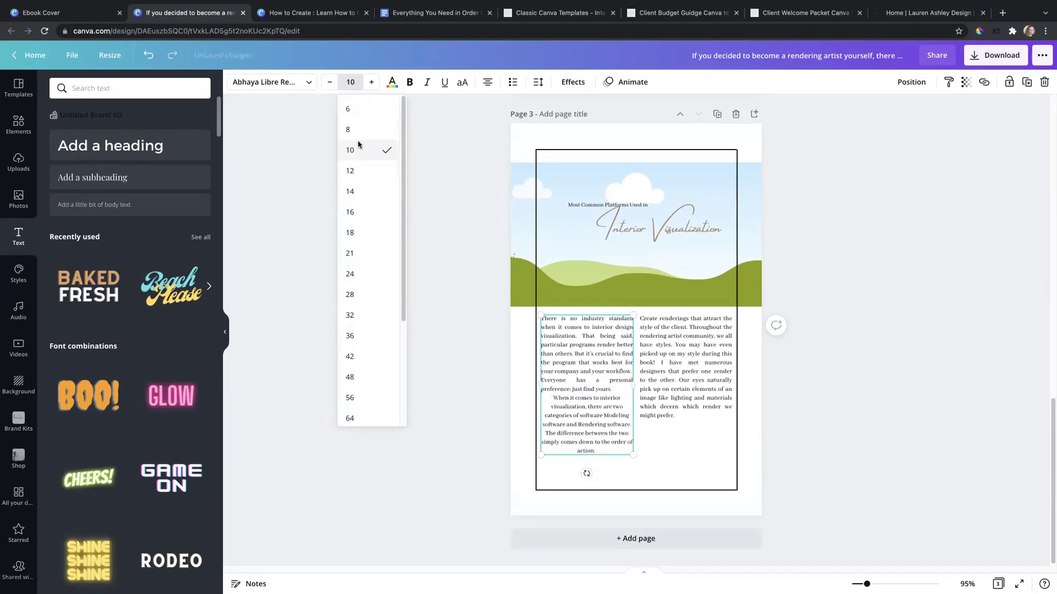
drag(601, 451, 542, 376)
click(487, 83)
click(487, 83)
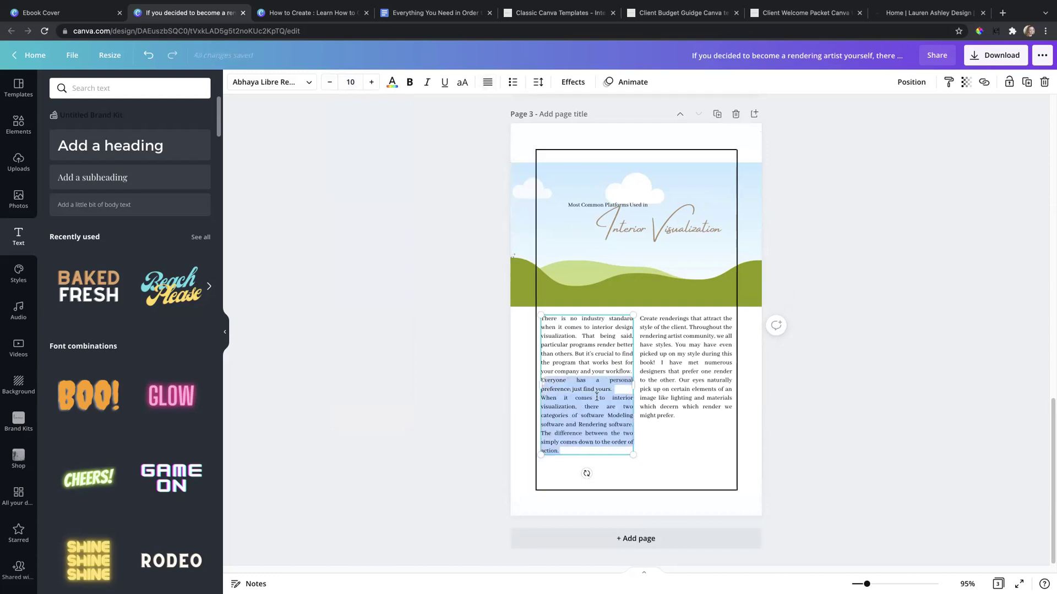
Replace all text in page 3's right column with the copied passage starting "While both are part of the CAD world"
click(681, 414)
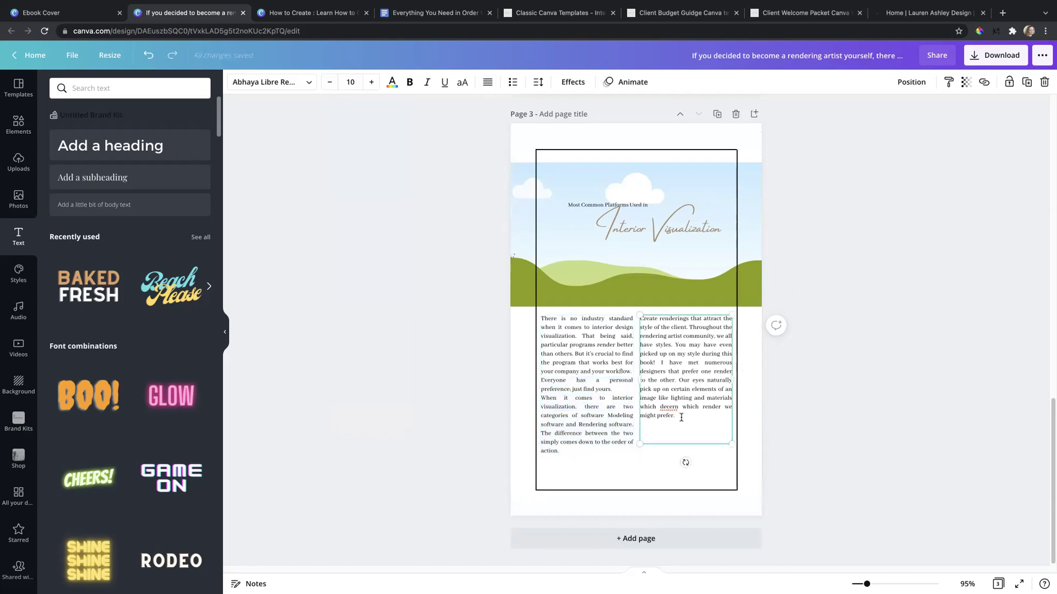
key(ctrl+a)
key(ctrl+v)
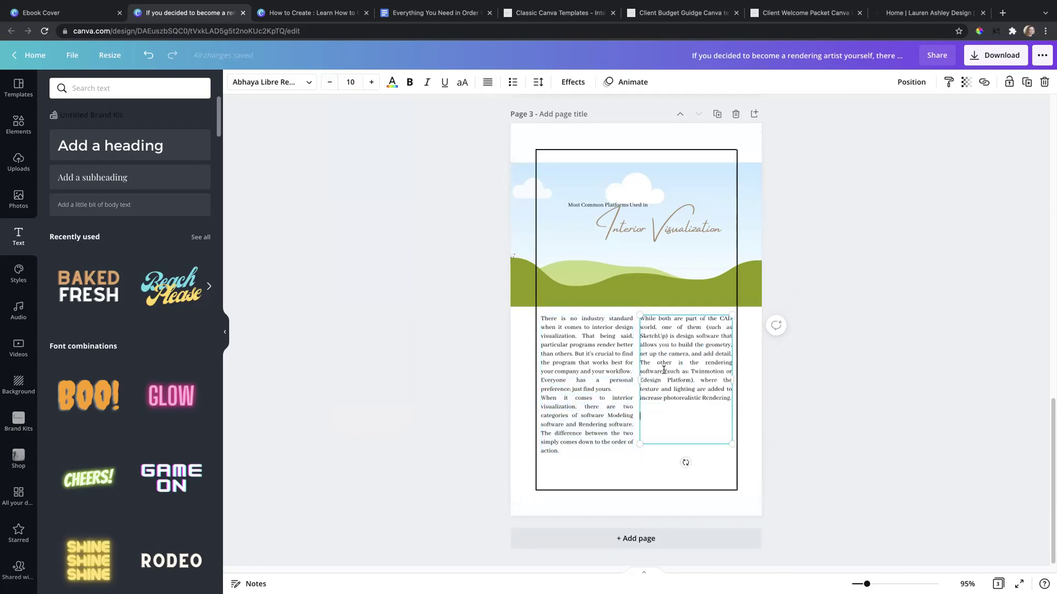
click(464, 383)
drag(589, 397, 587, 397)
click(664, 379)
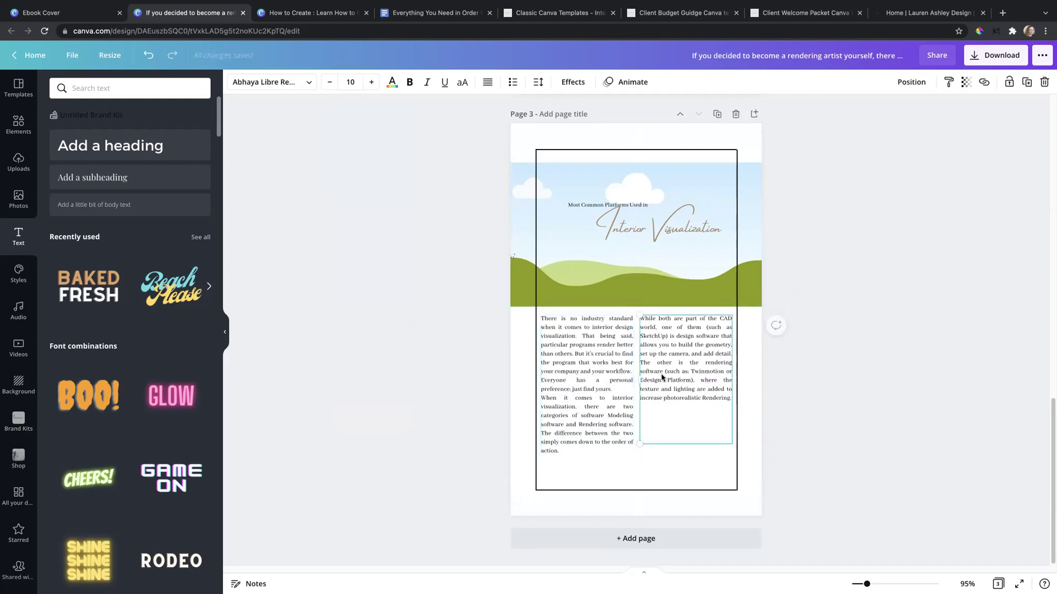
click(445, 383)
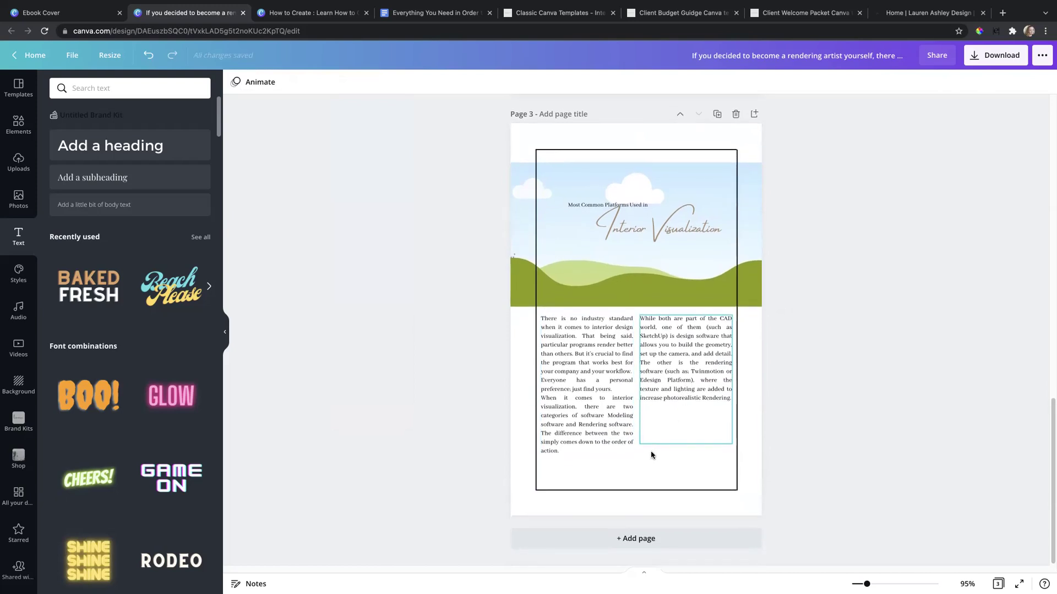
click(609, 452)
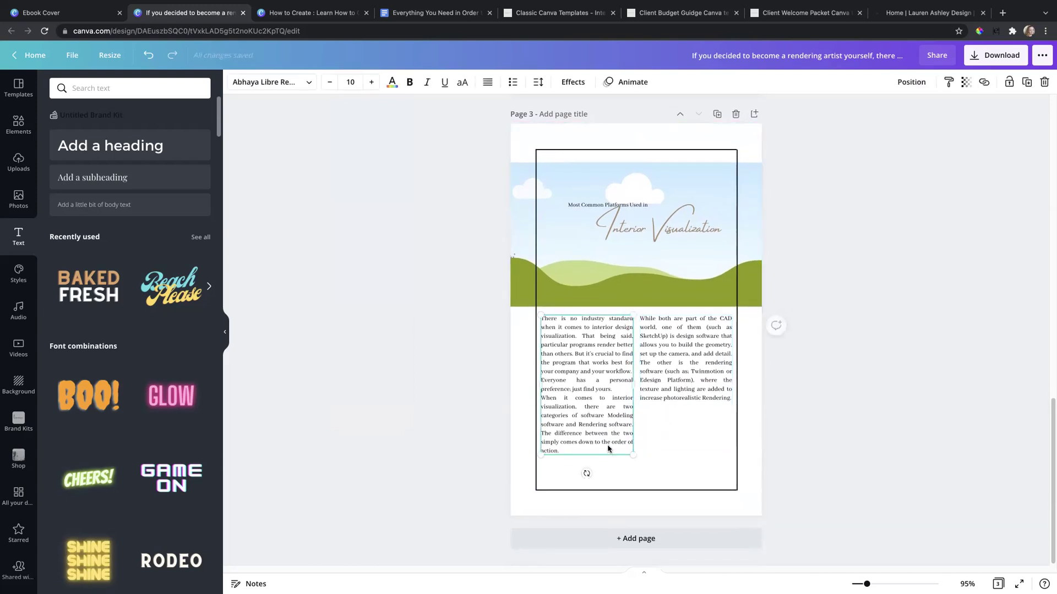
click(435, 390)
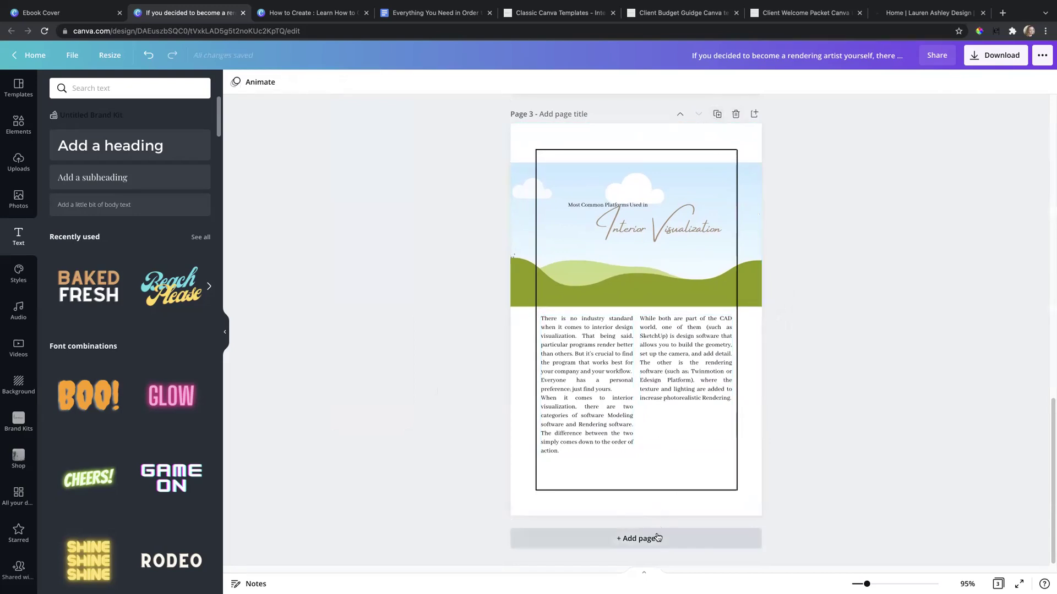
Examine the manuscript's section on popular modelers and renderers in Google Docs, and compare it with page 3 of the ebook
click(406, 13)
click(464, 425)
scroll(438, 412, down, 2)
scroll(438, 413, down, 5)
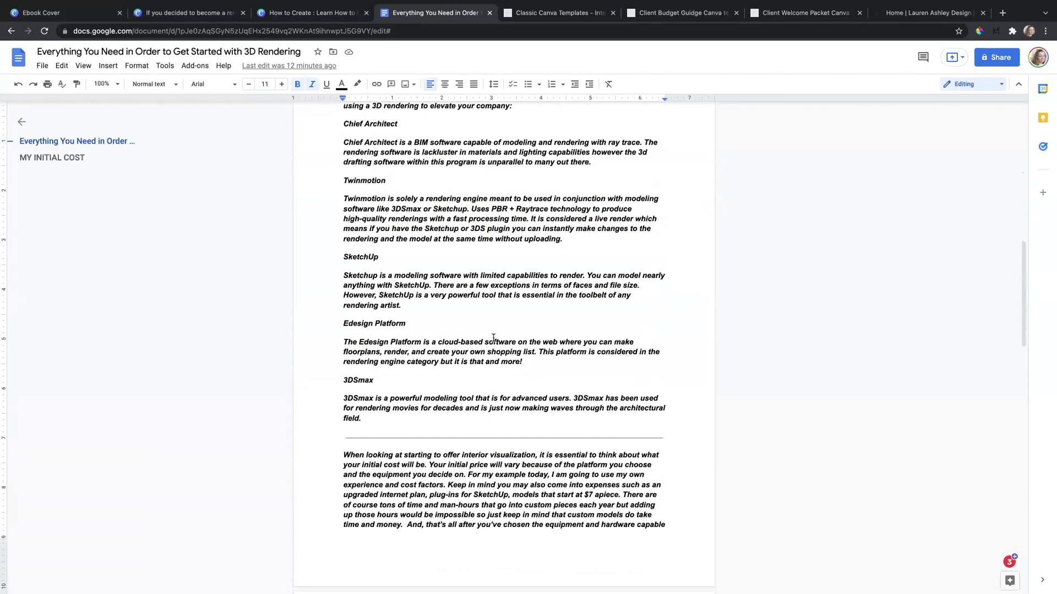
scroll(493, 338, up, 2)
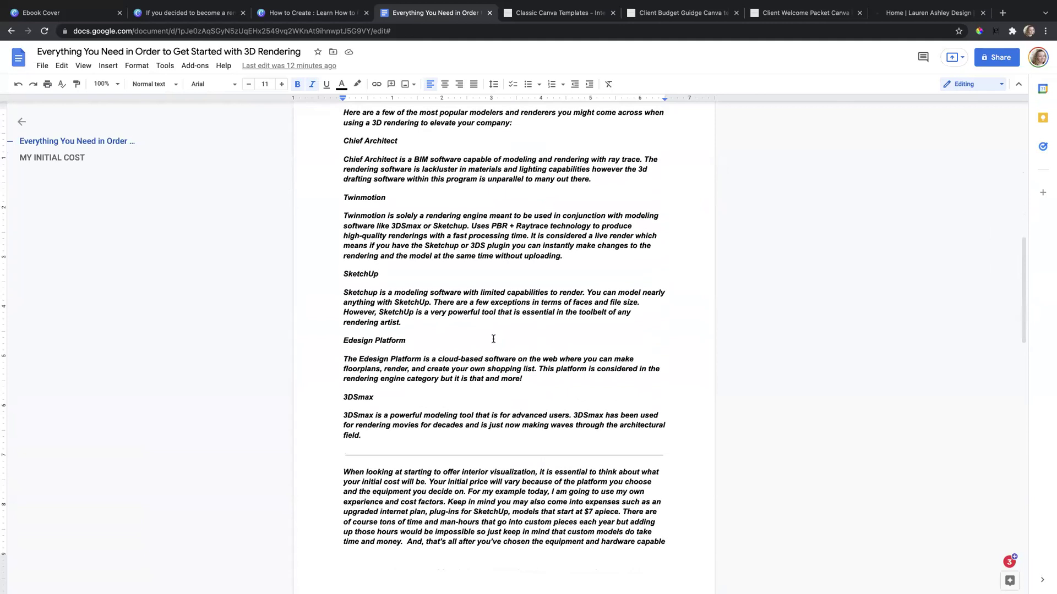
scroll(494, 339, up, 1)
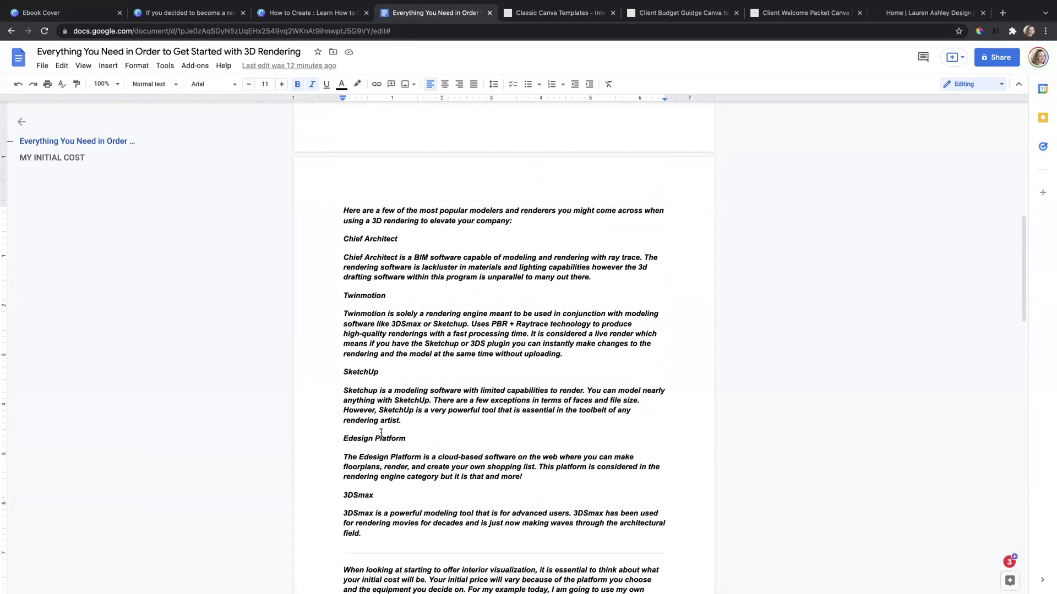
scroll(485, 420, up, 4)
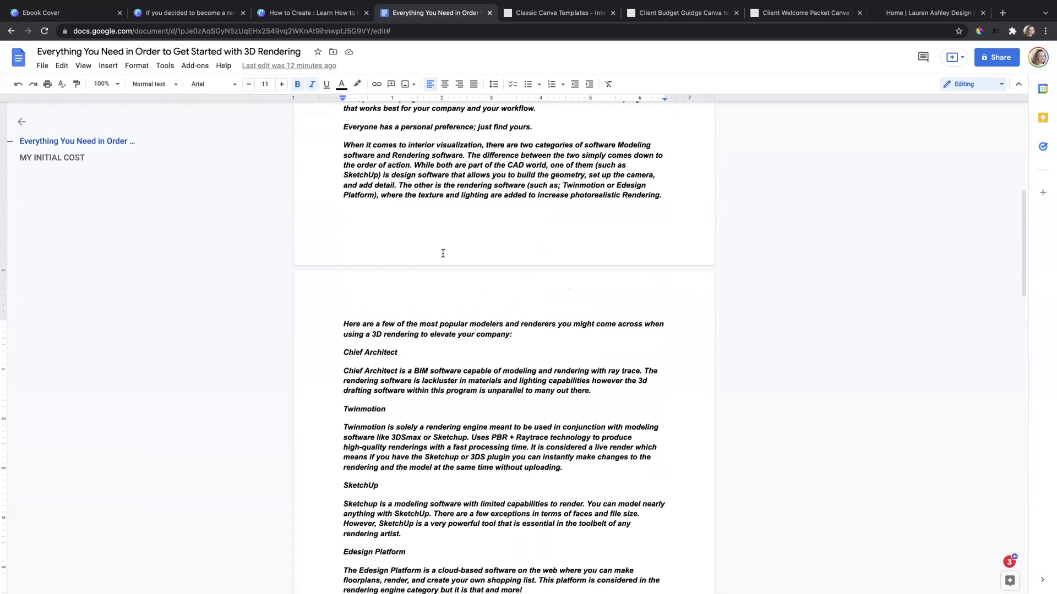
scroll(484, 352, down, 6)
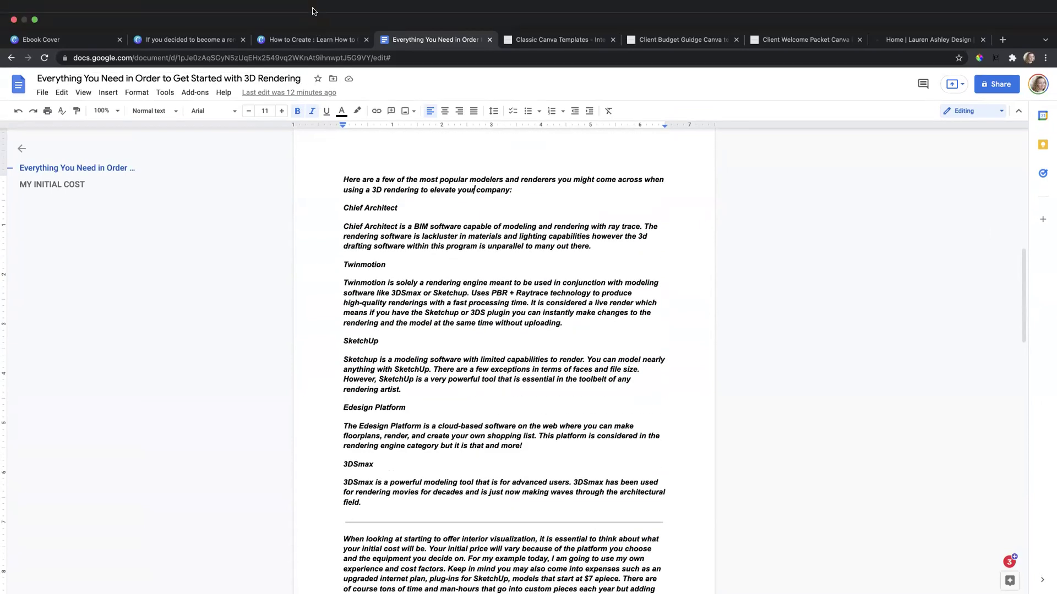
click(278, 41)
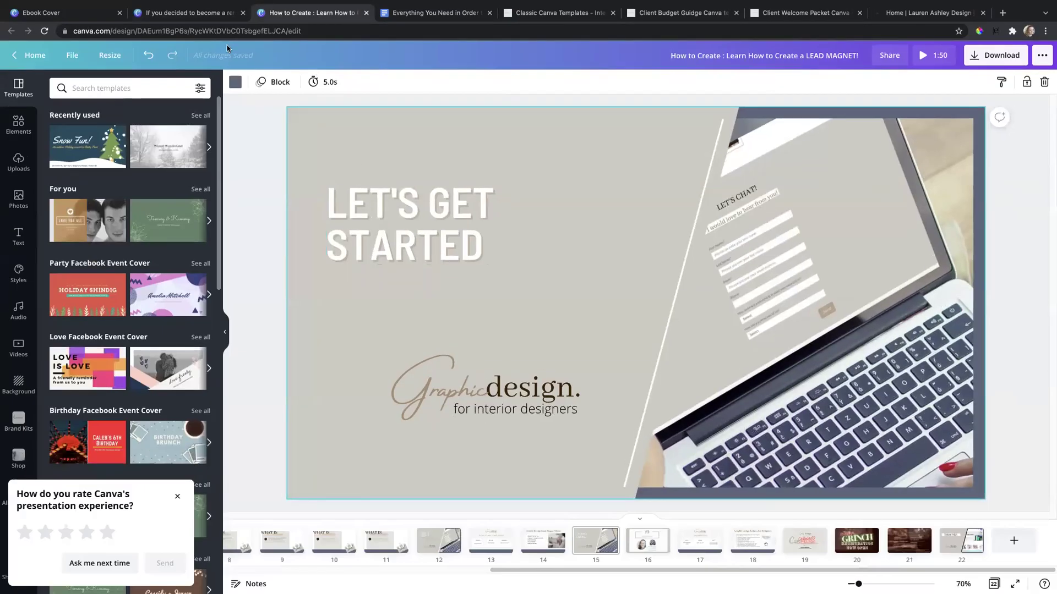
click(211, 16)
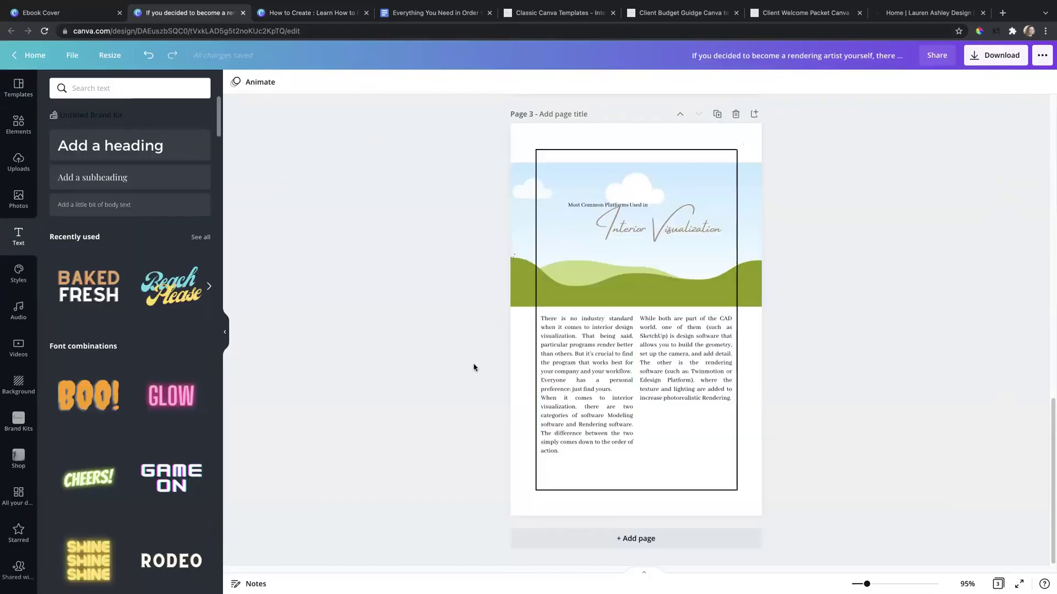
click(404, 20)
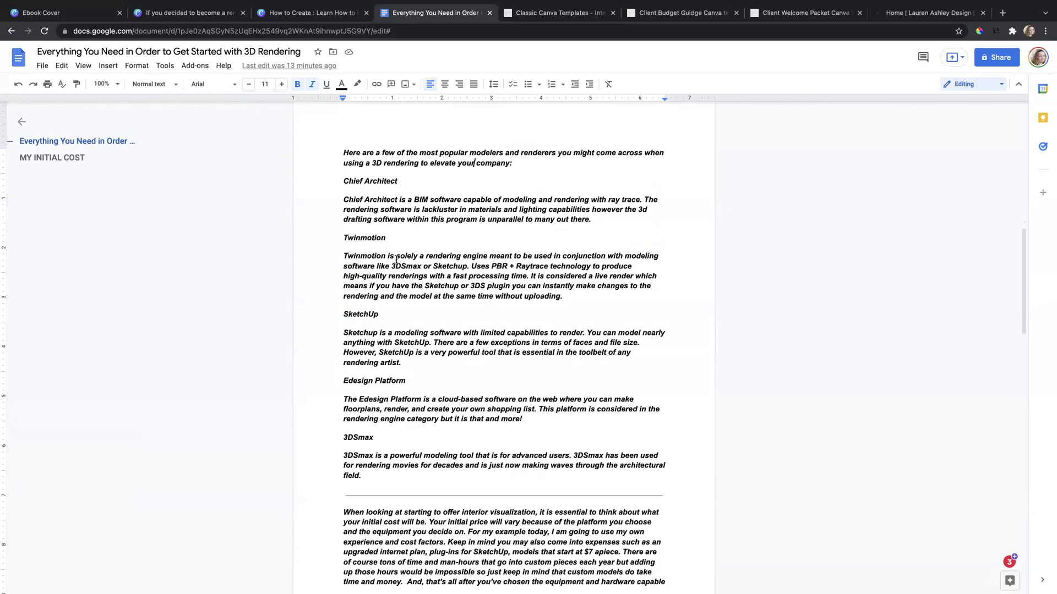
click(200, 16)
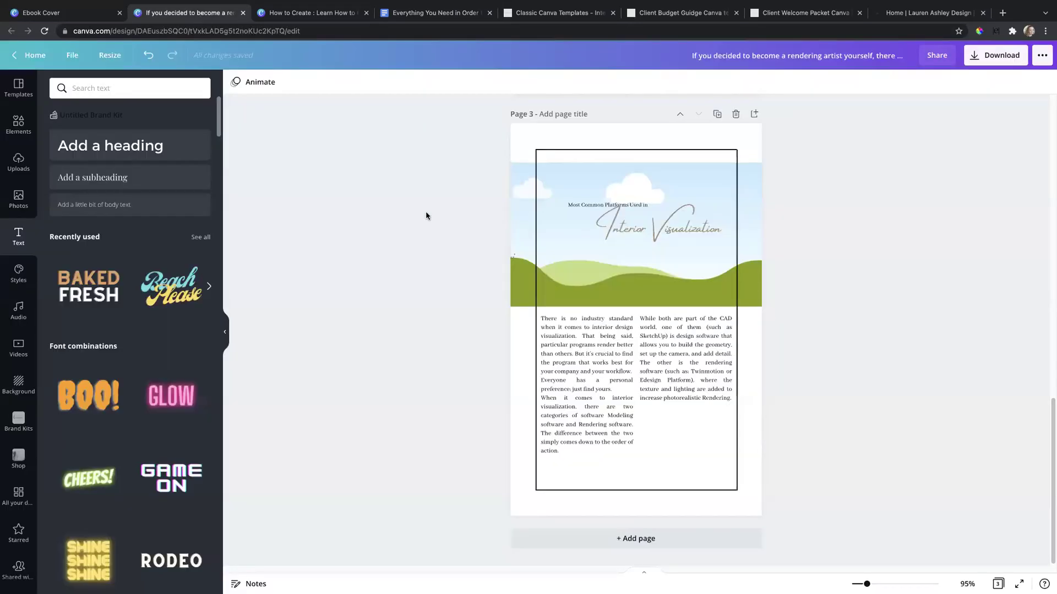
Duplicate page 3 and delete the landscape image from the new page 4
click(718, 114)
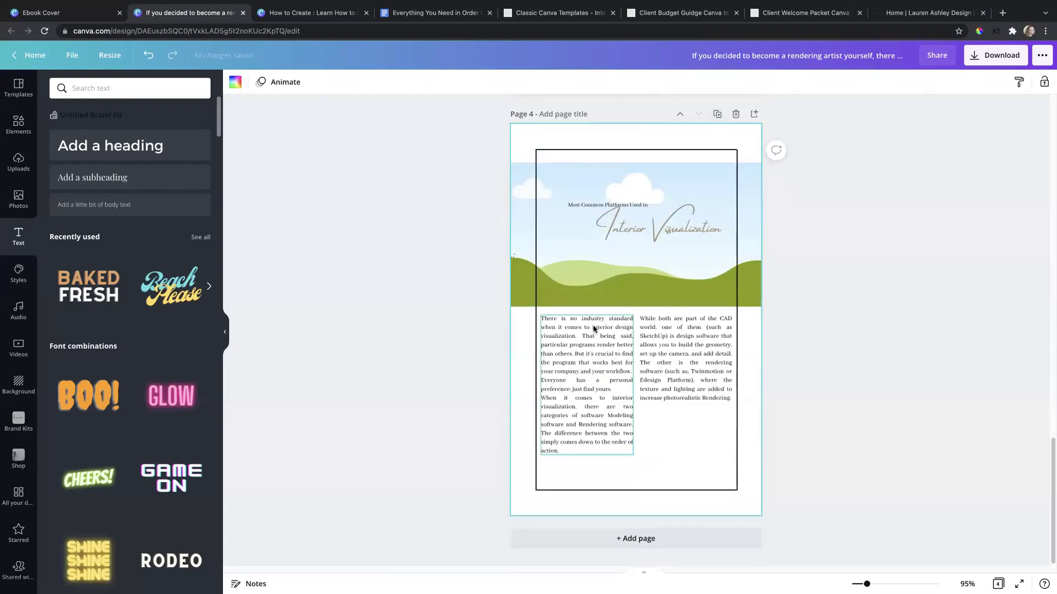
click(654, 188)
drag(710, 190, 585, 254)
key(Delete)
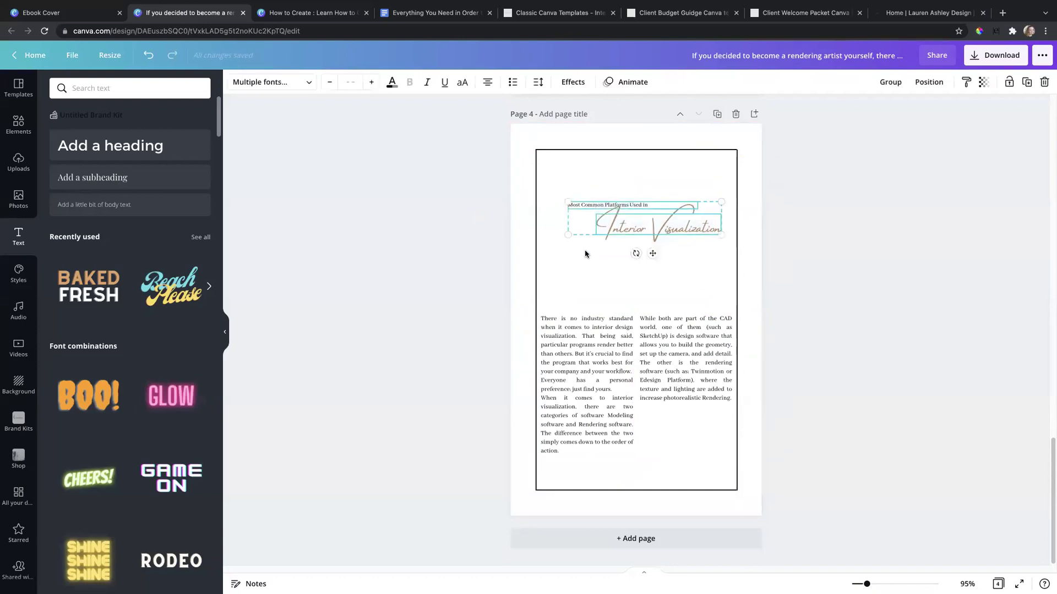
Delete the script heading "Interior Visualization" from page 4, keeping the "Most Common Platforms Used in" line
key(Delete)
key(ctrl+z)
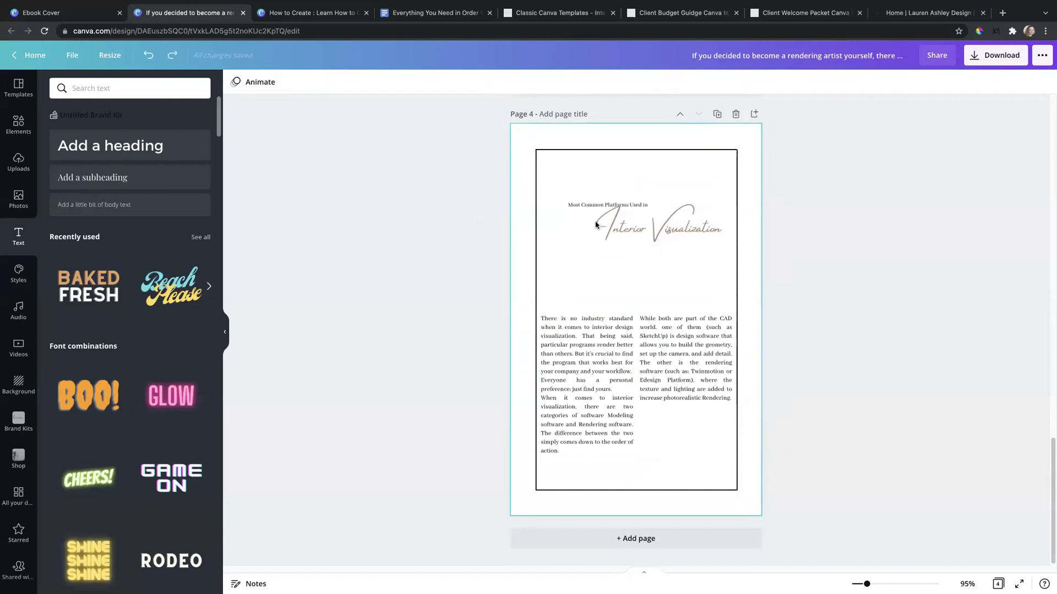
click(614, 220)
key(Delete)
Replace page 4's "Most Common Platforms Used in" line with the manuscript sentence starting "Here are a few of the most popular modelers and renderers"
click(613, 206)
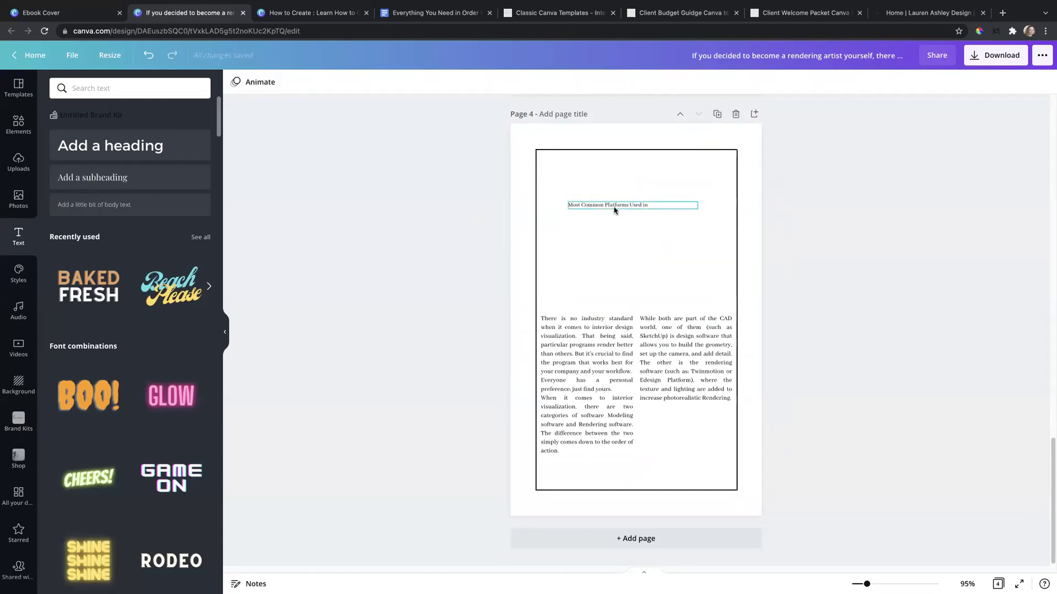
click(615, 207)
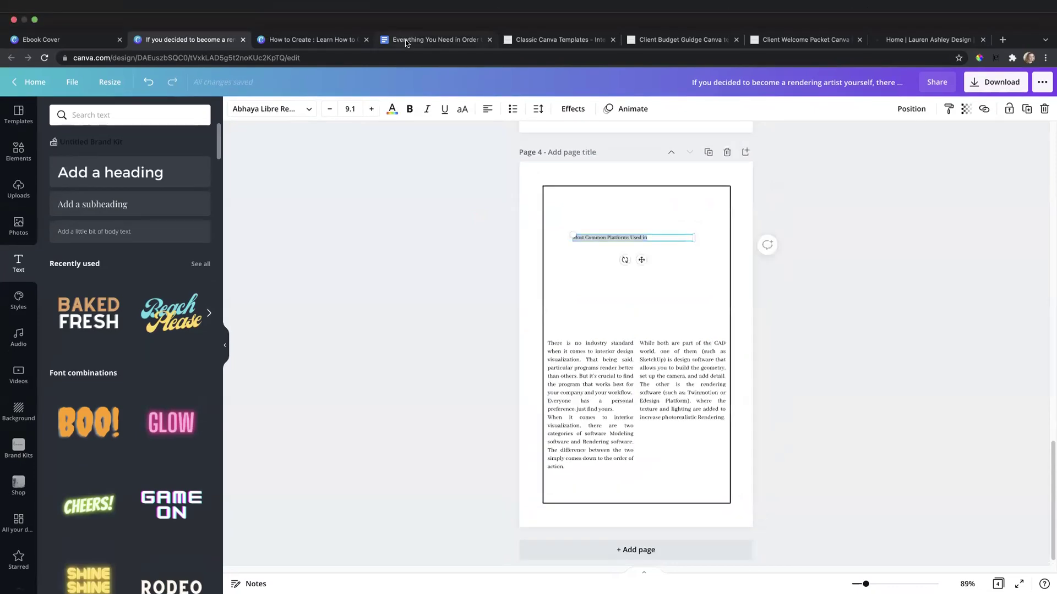
click(405, 39)
drag(342, 153, 524, 164)
key(ctrl+c)
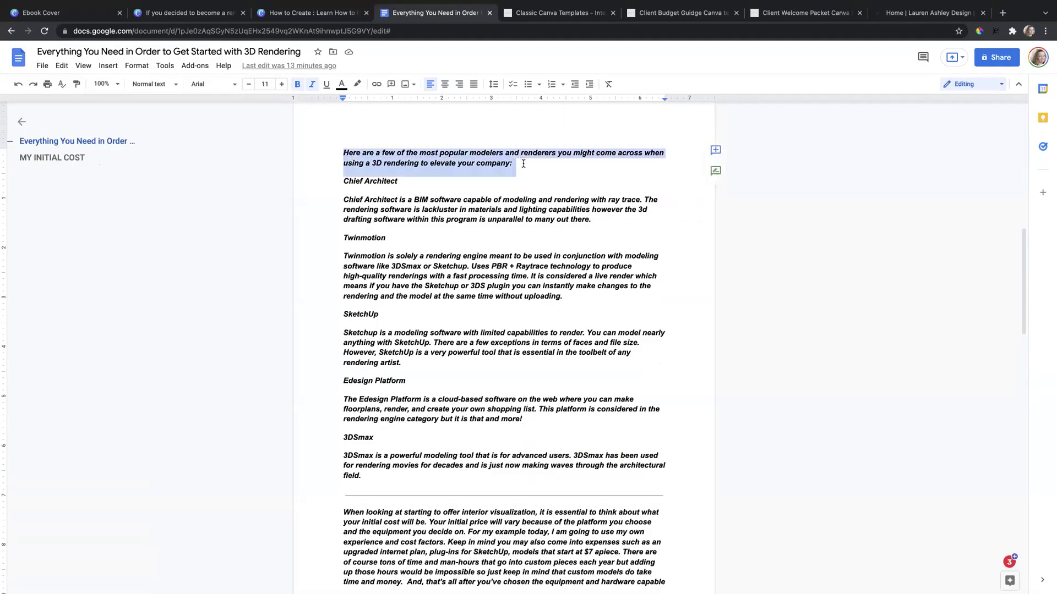
click(297, 14)
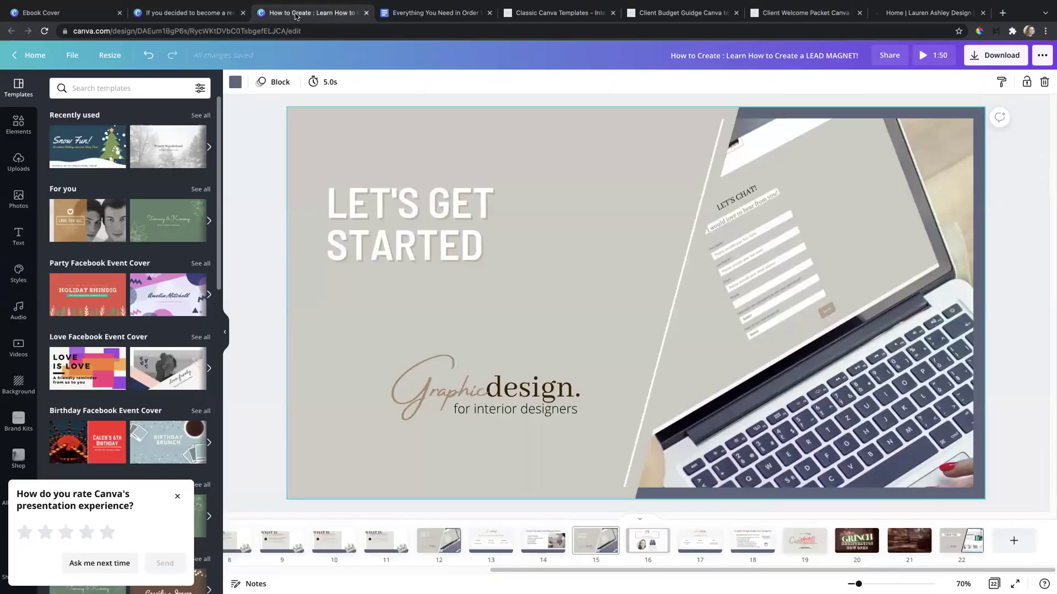
click(179, 14)
key(ctrl+v)
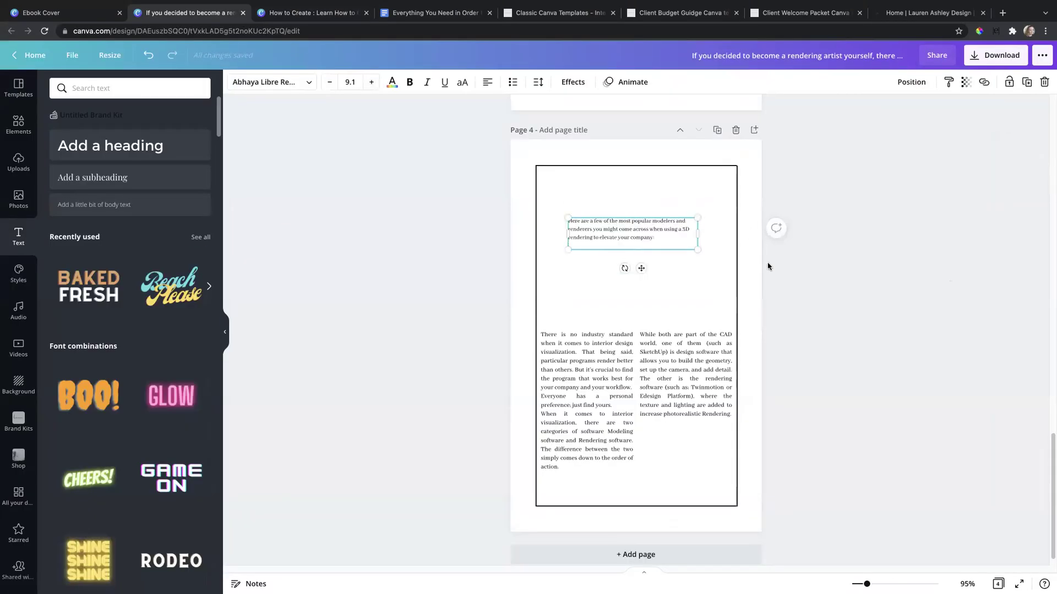
Move page 4's intro sentence up to just inside the top of the black frame and center-align its text
drag(641, 268, 644, 224)
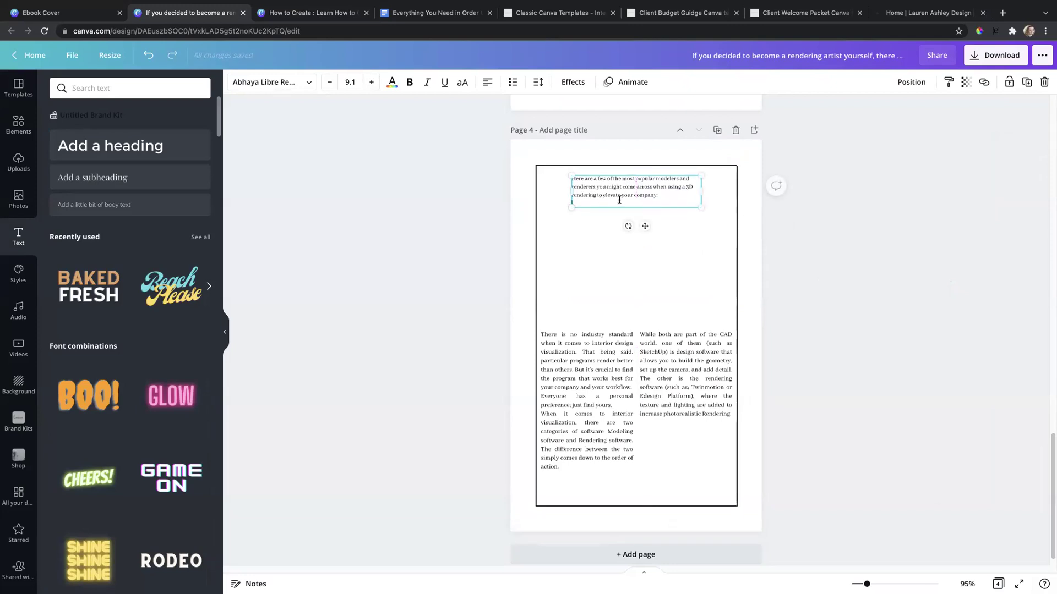
click(486, 85)
drag(659, 196, 571, 163)
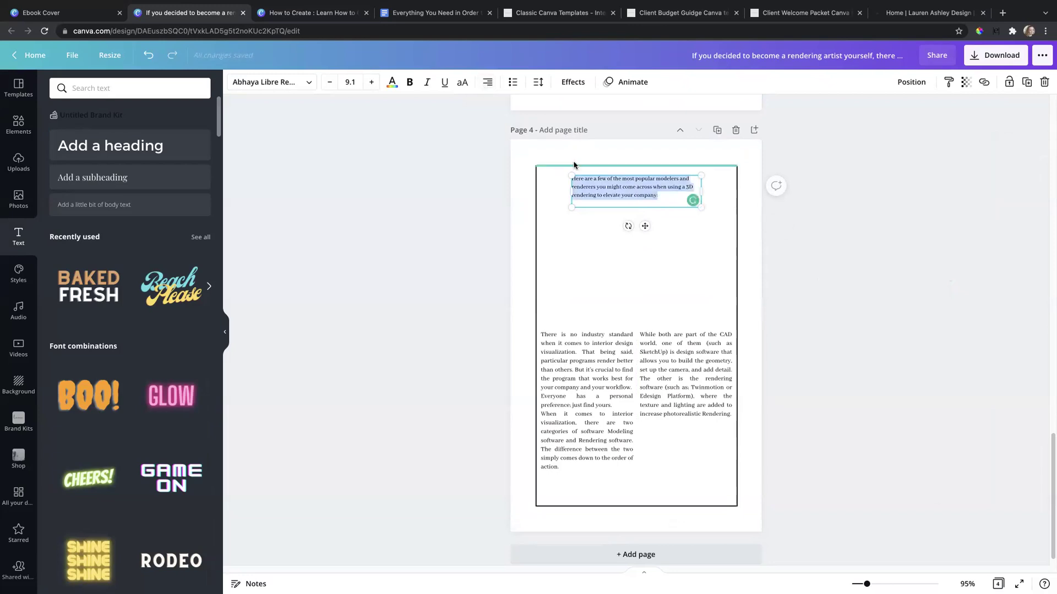
click(487, 82)
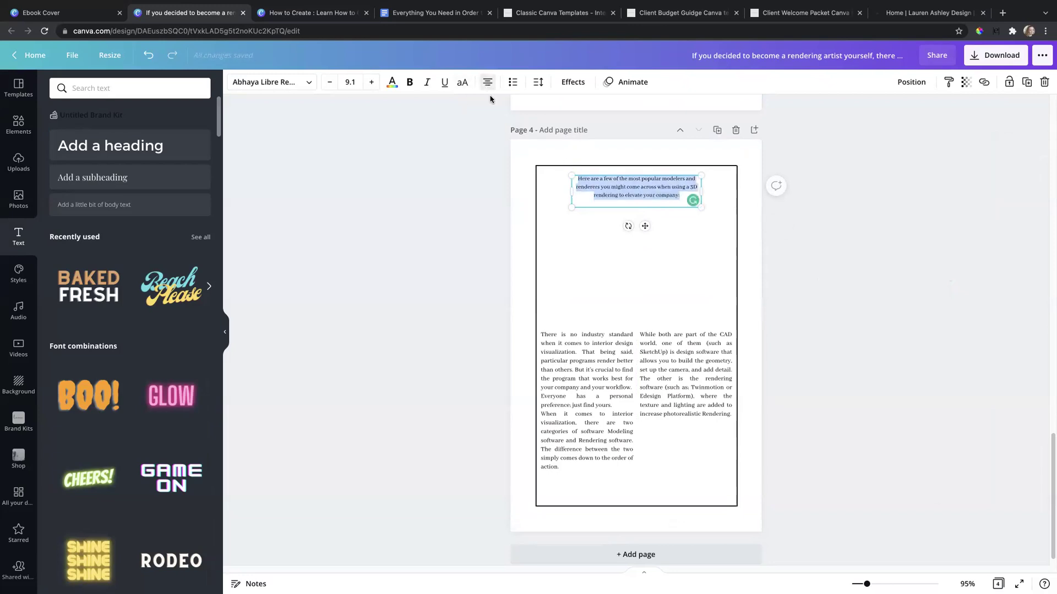
click(434, 246)
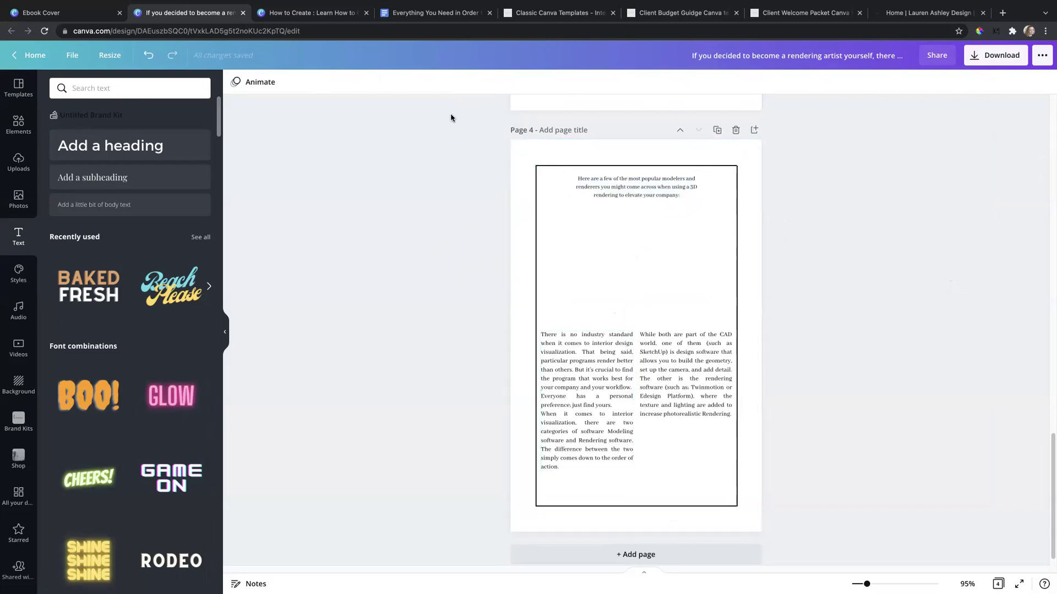
Delete both body text columns from page 4 and nudge the intro sentence slightly upward
click(598, 389)
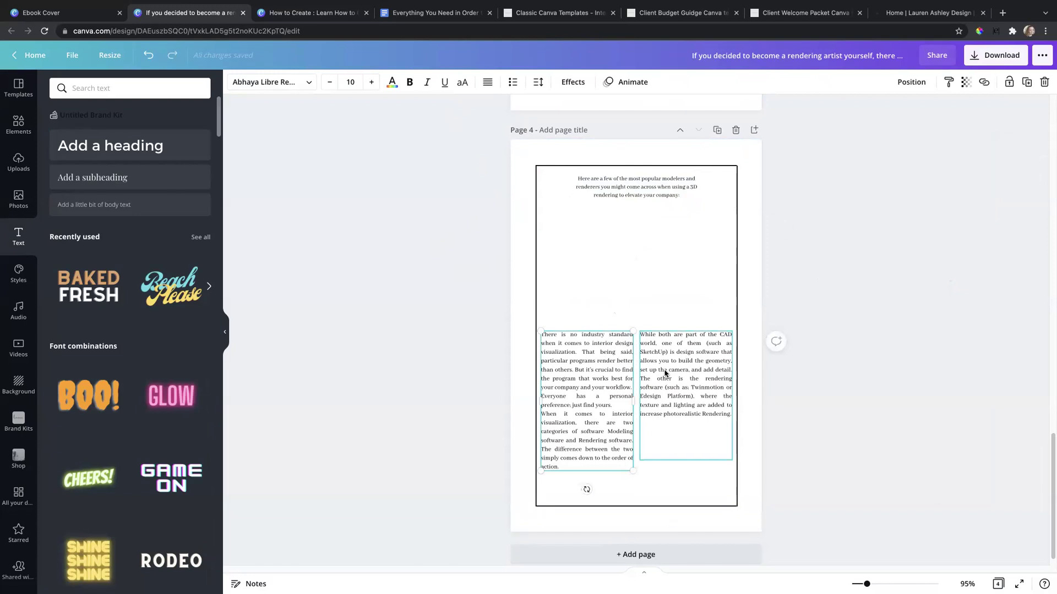
click(663, 371)
shift+click(614, 372)
key(Delete)
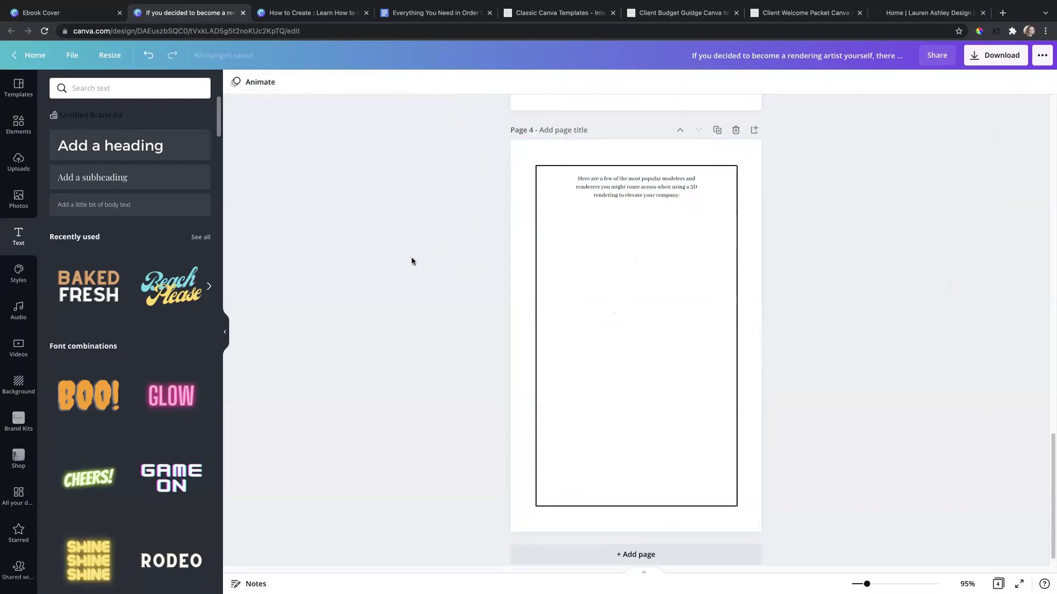
drag(624, 190, 626, 186)
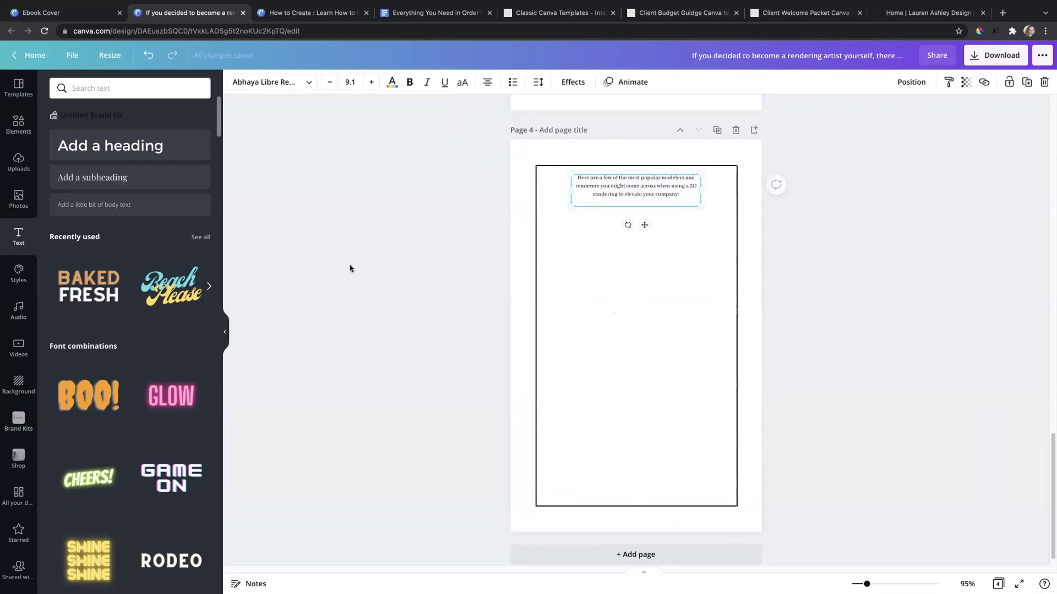
Add a small circle in the second, warm grey brand color below the intro sentence, near the left side of page 4's frame
click(20, 127)
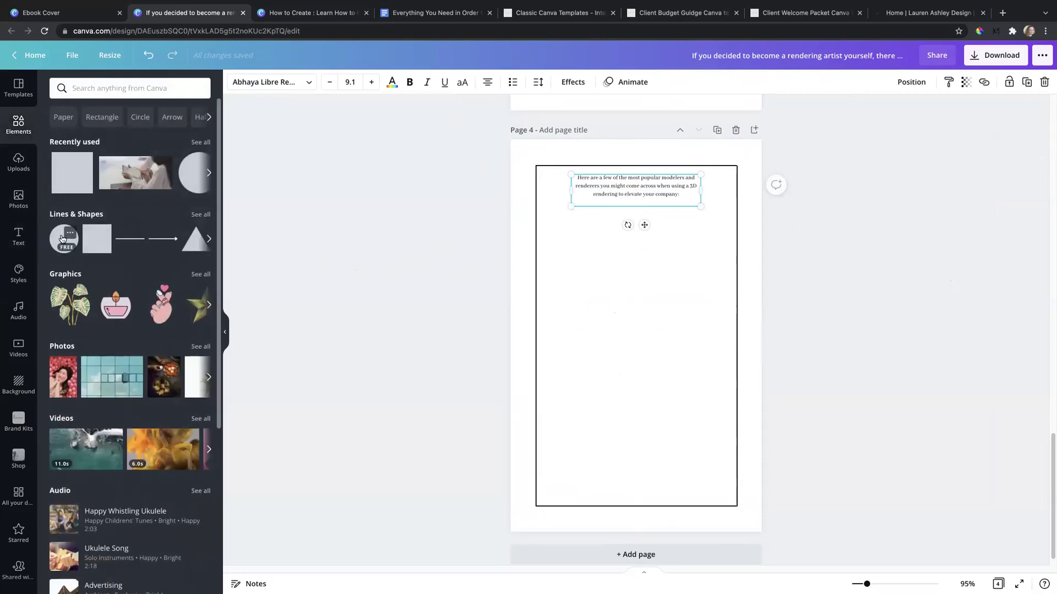
click(63, 238)
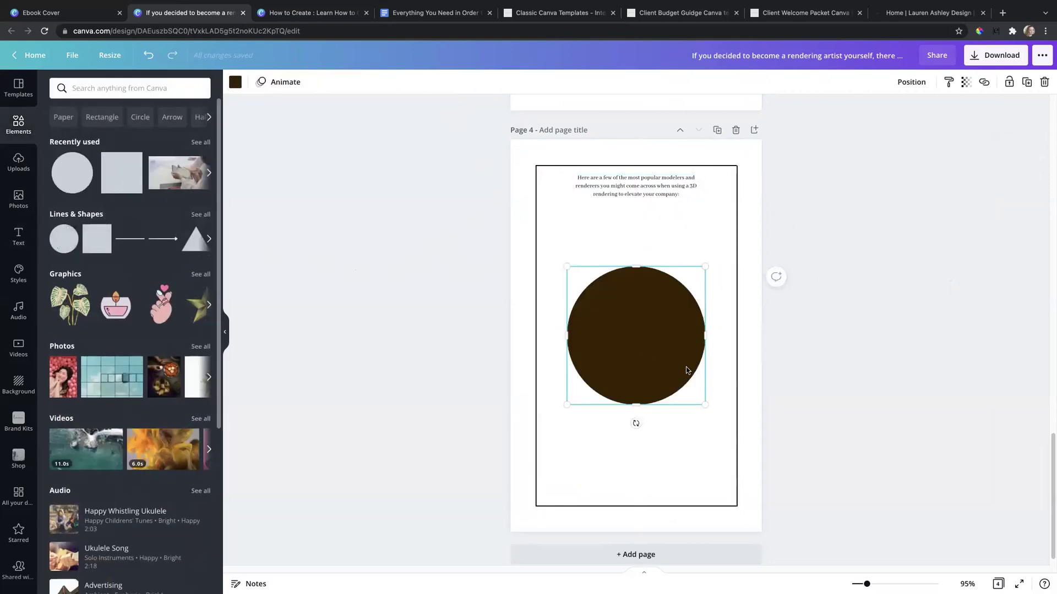
click(233, 83)
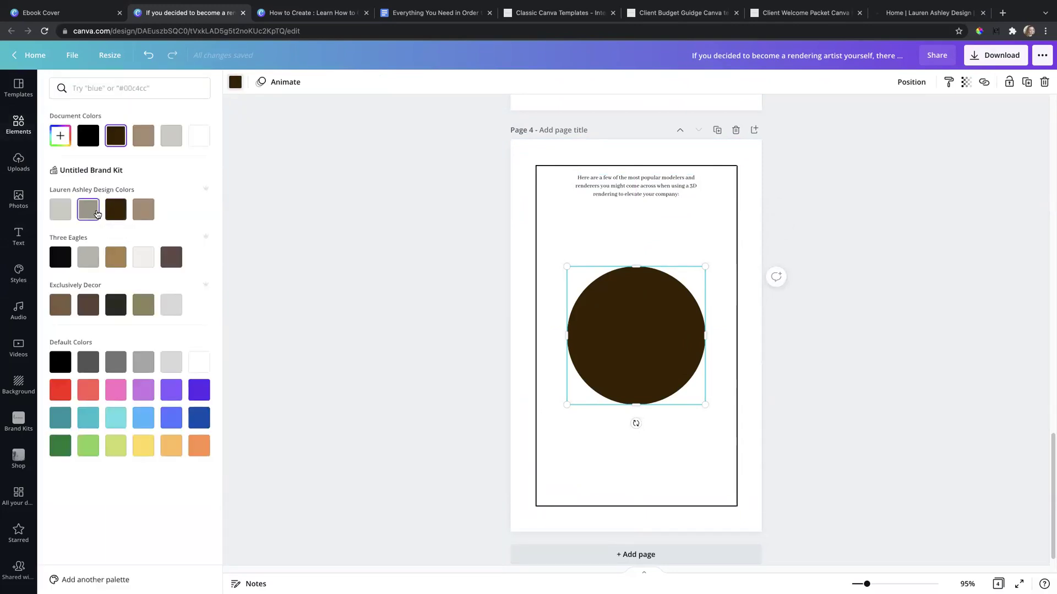
click(93, 212)
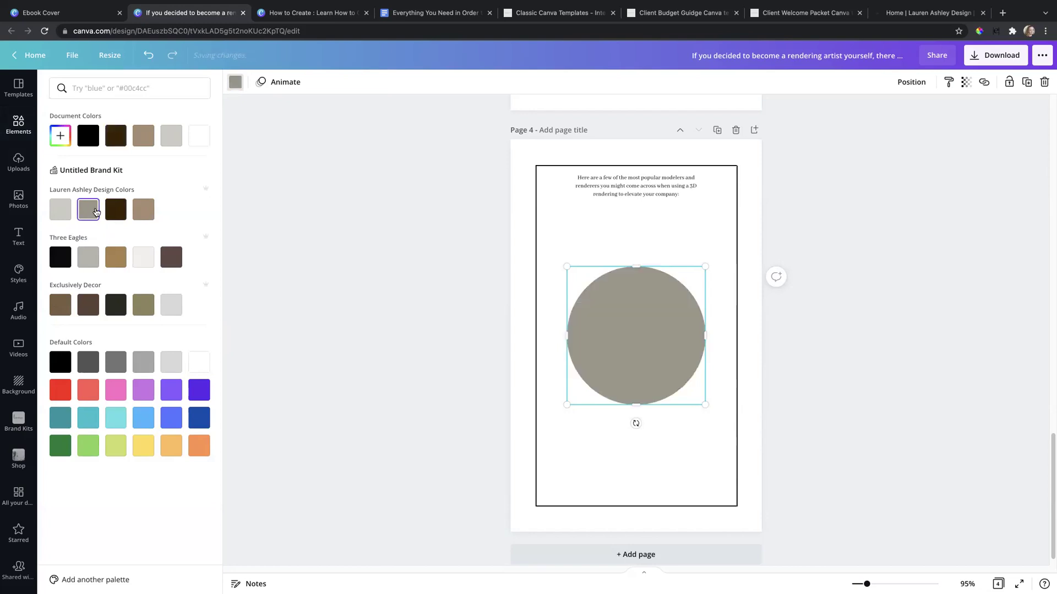
drag(706, 266, 570, 259)
click(478, 262)
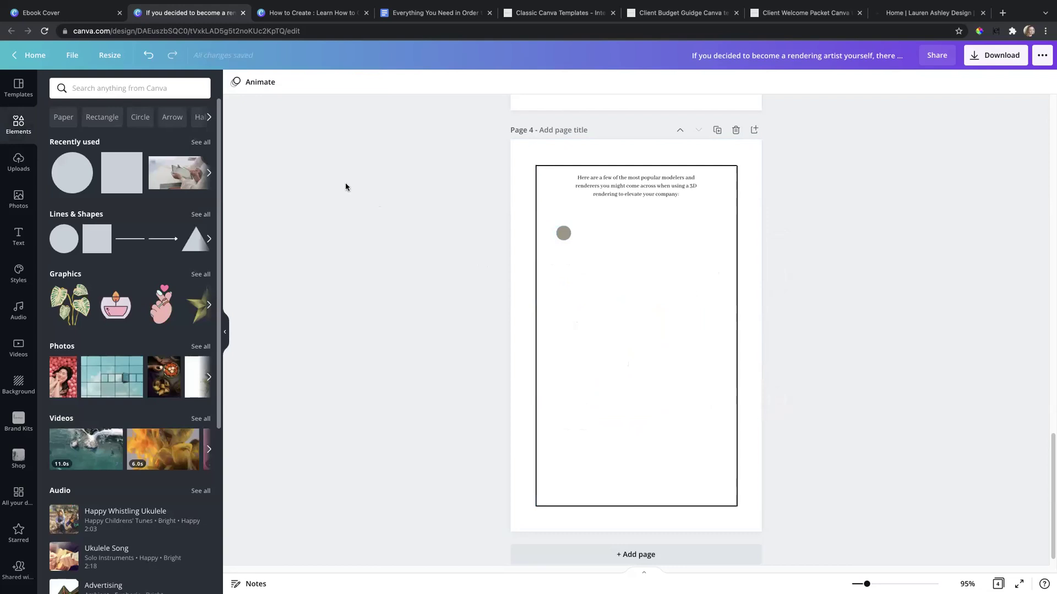
Search the elements library for "1", filter the results to free items and browse the number graphics
click(120, 90)
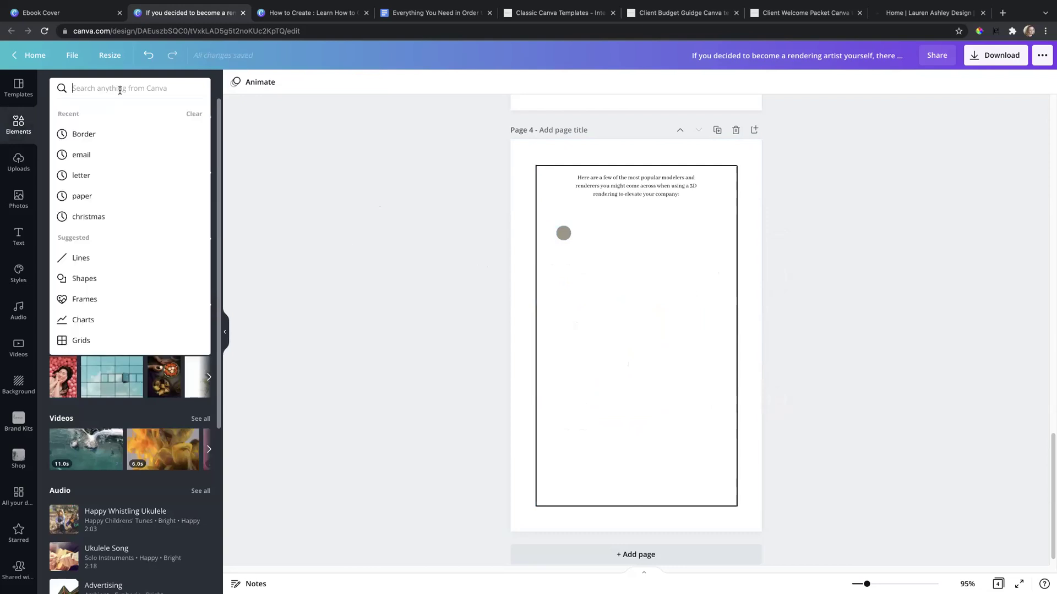
text(1)
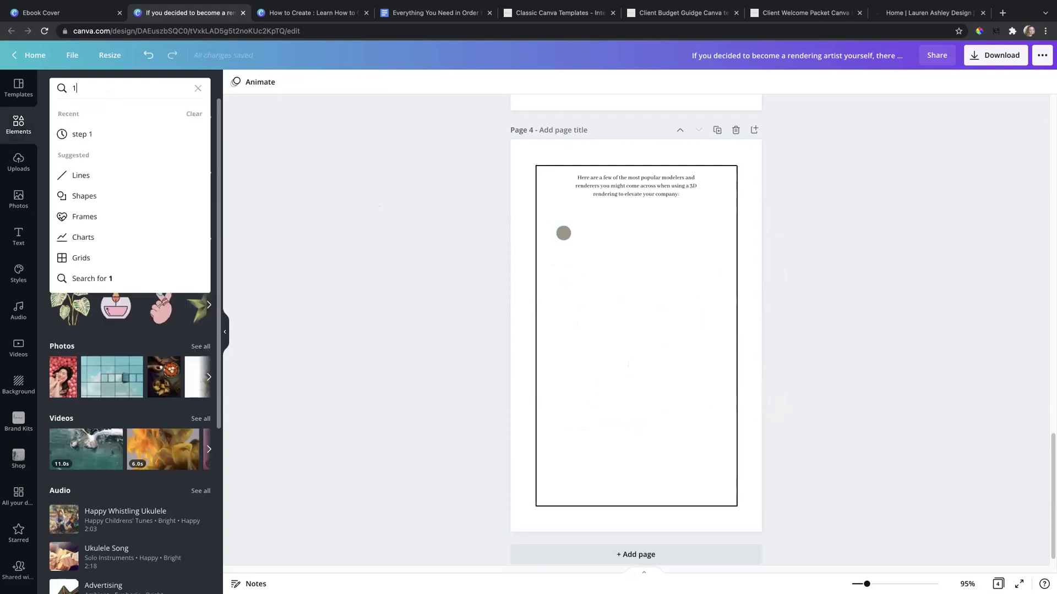
key(Return)
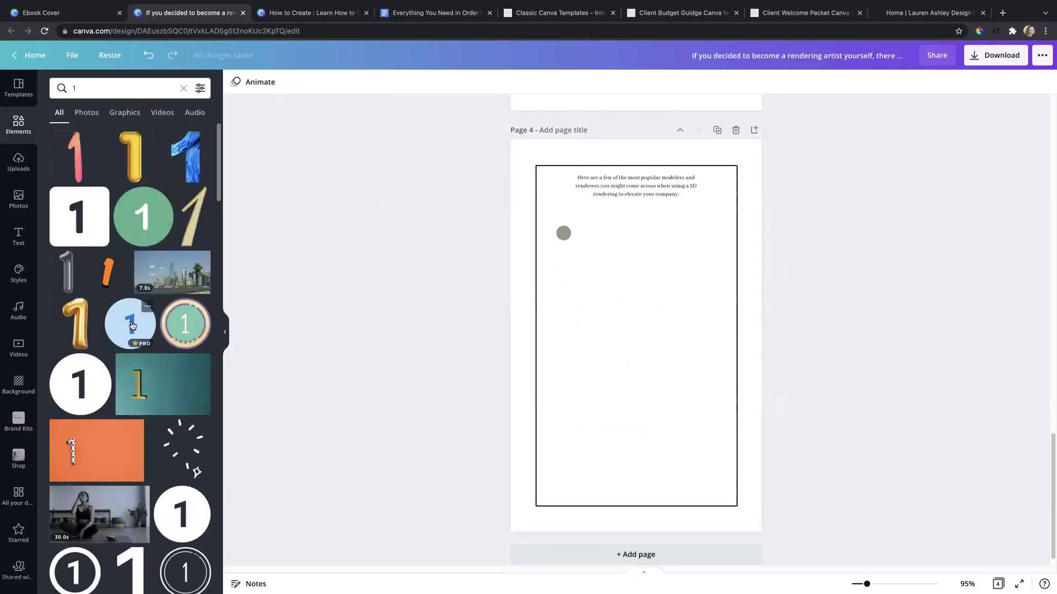
click(197, 91)
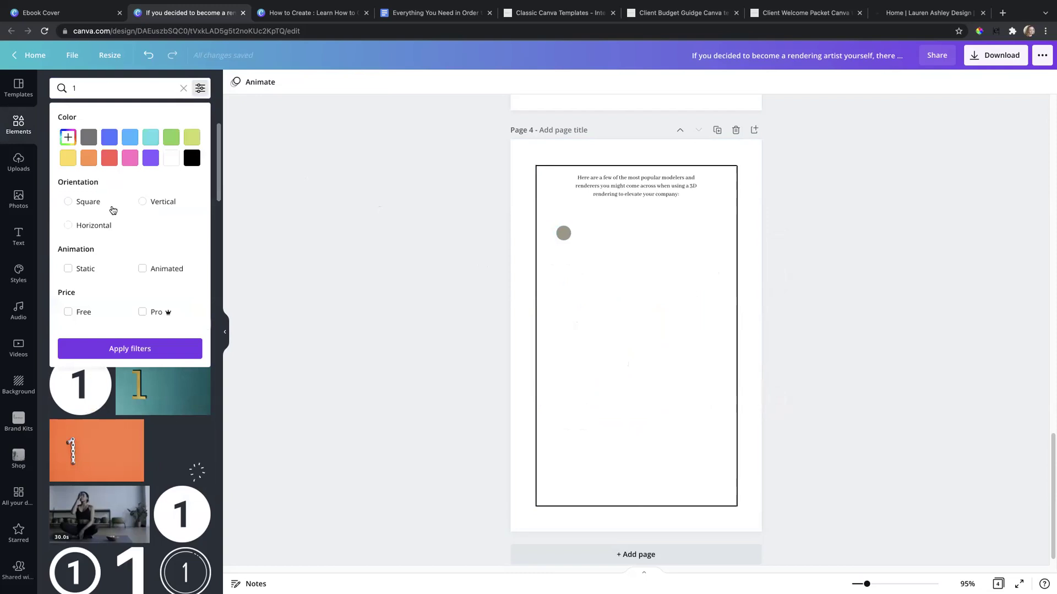
click(84, 312)
click(96, 348)
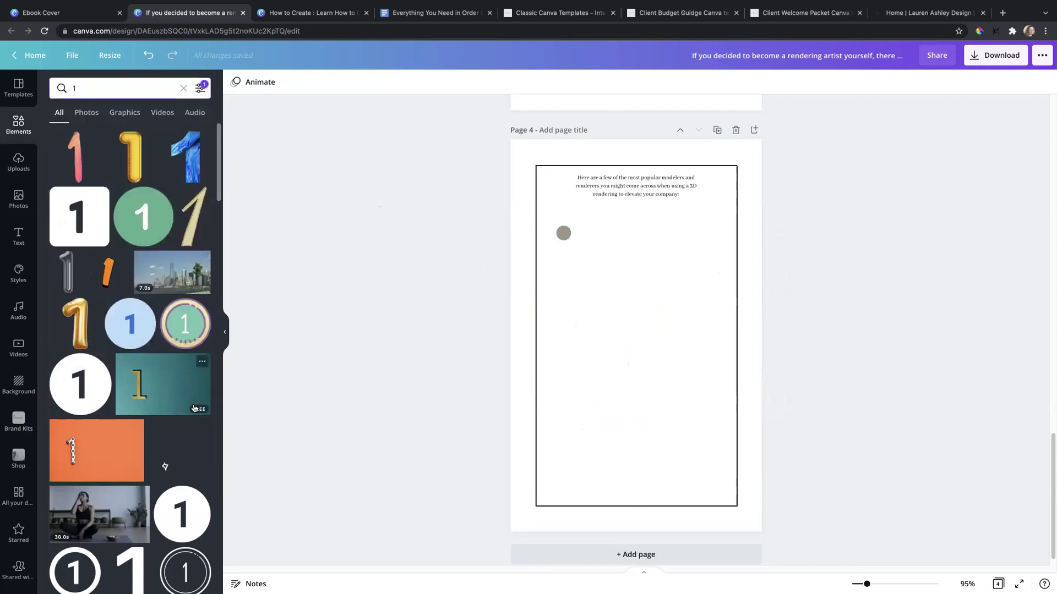
scroll(164, 440, down, 3)
scroll(161, 319, down, 2)
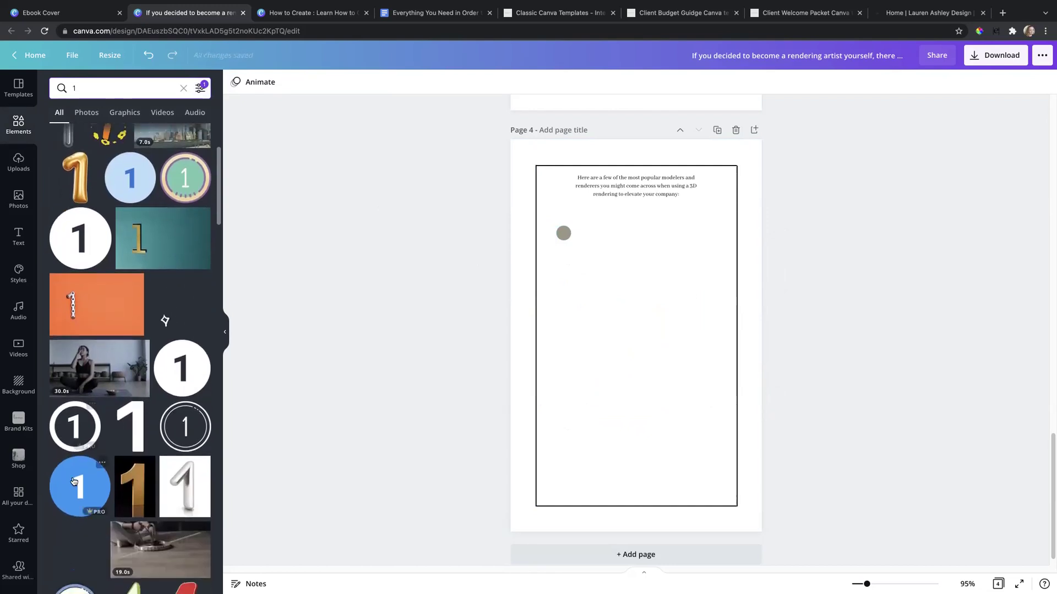
scroll(198, 358, down, 2)
scroll(88, 468, down, 2)
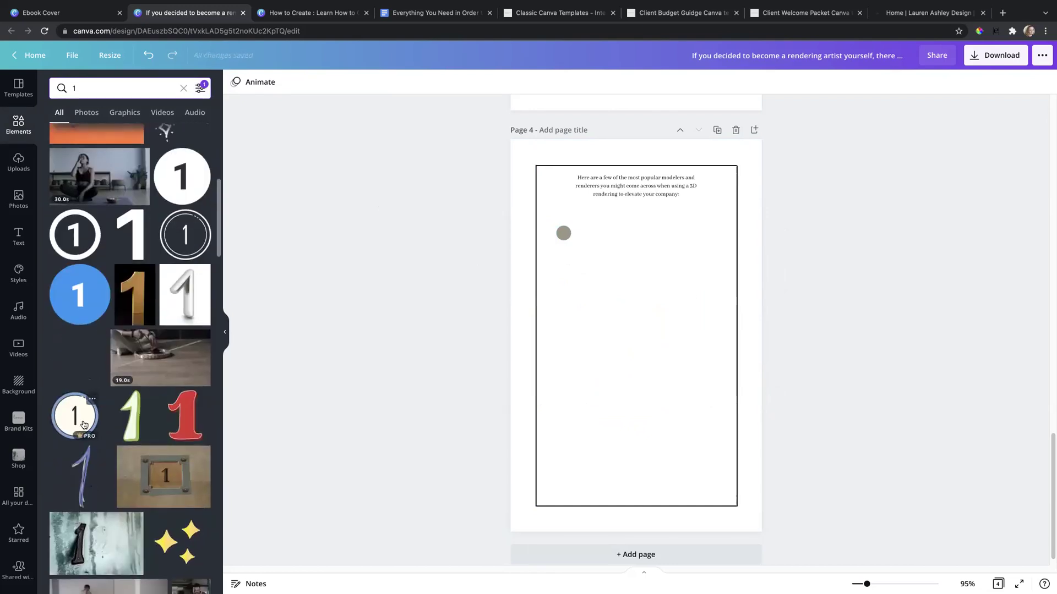
scroll(80, 397, down, 2)
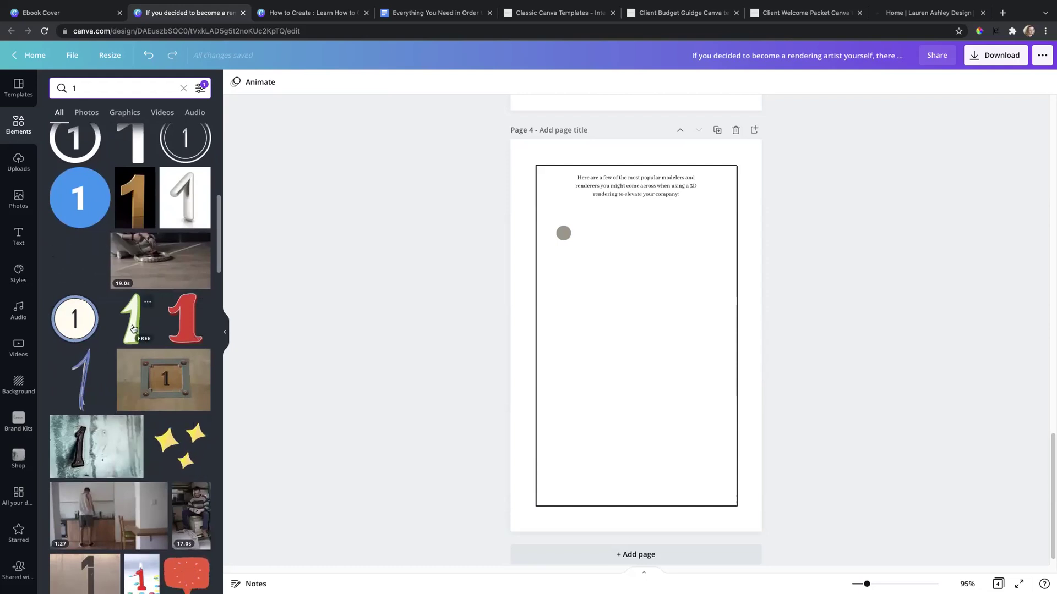
scroll(131, 465, down, 3)
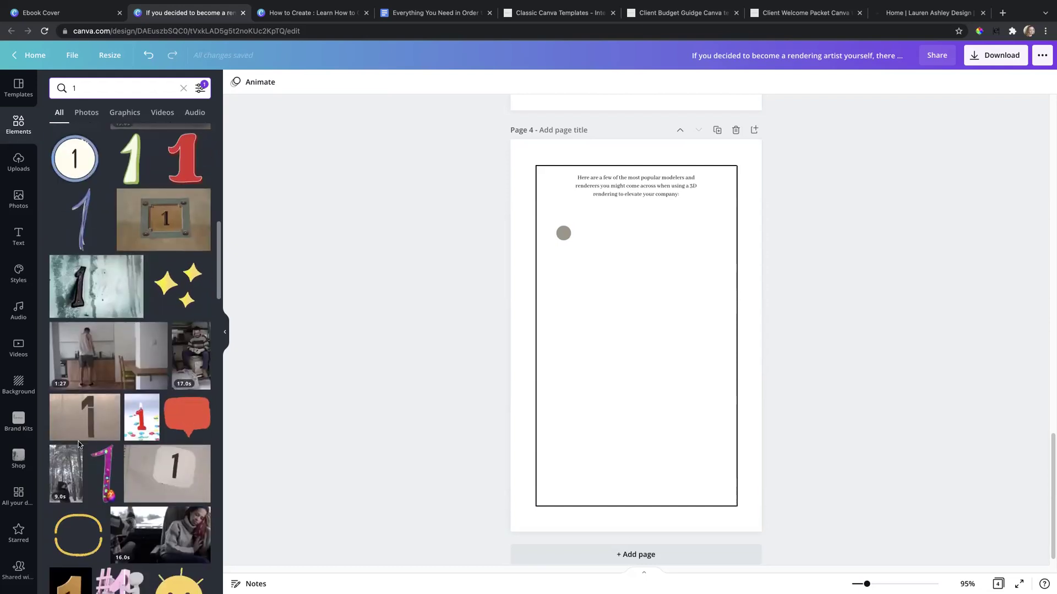
scroll(129, 452, down, 7)
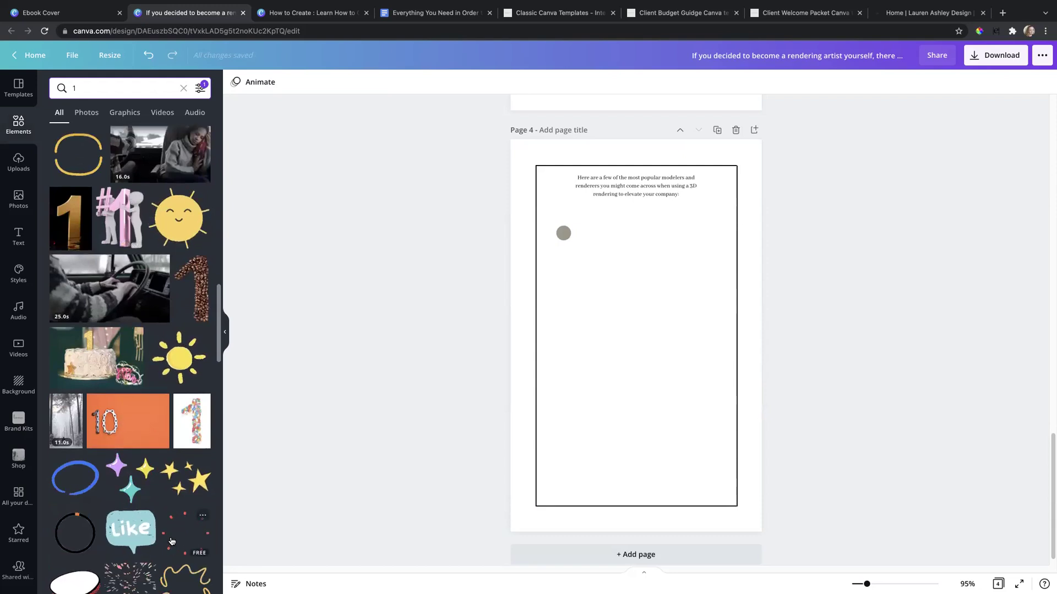
scroll(124, 419, up, 7)
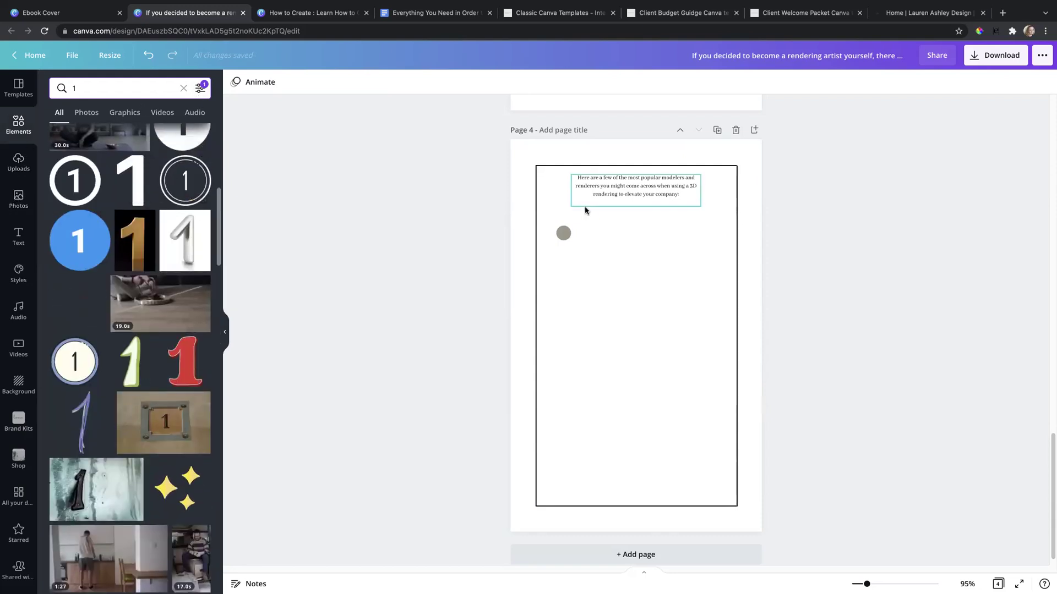
Add a body text reading "1" on page 4, center it on the grey circle and color it white
click(31, 245)
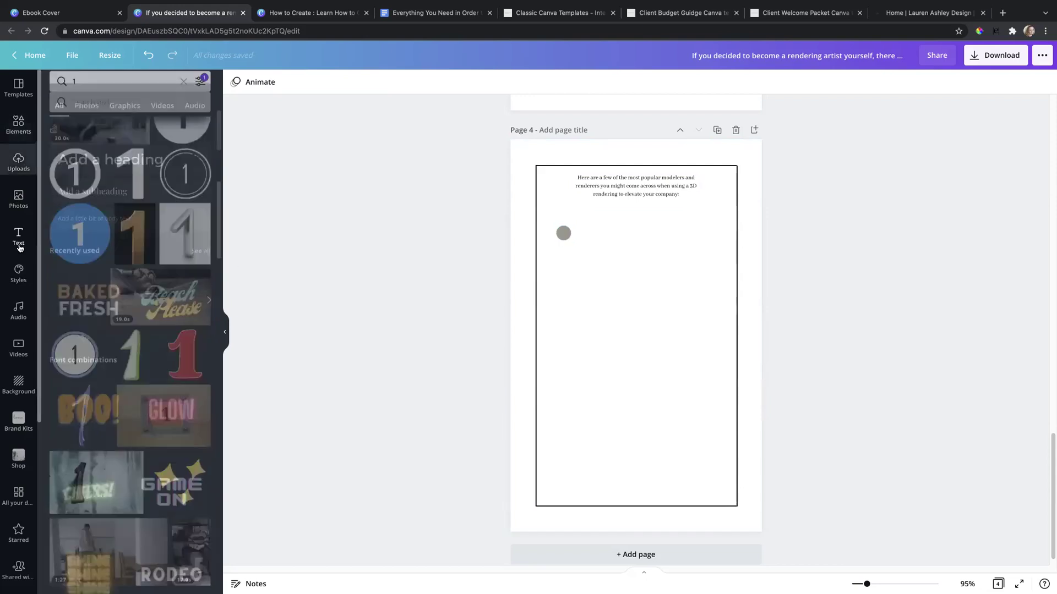
click(131, 204)
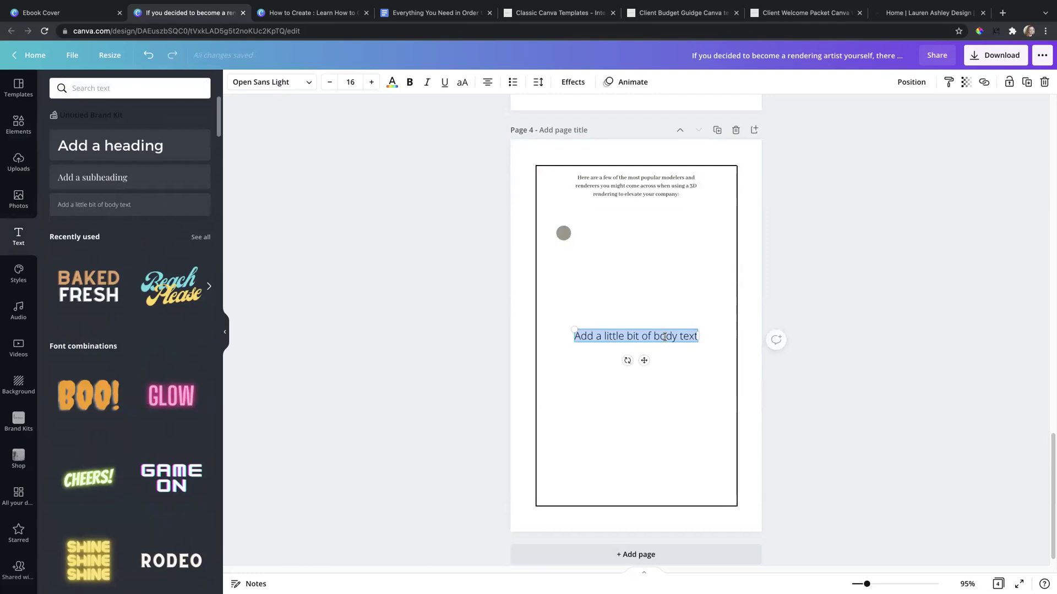
text(1)
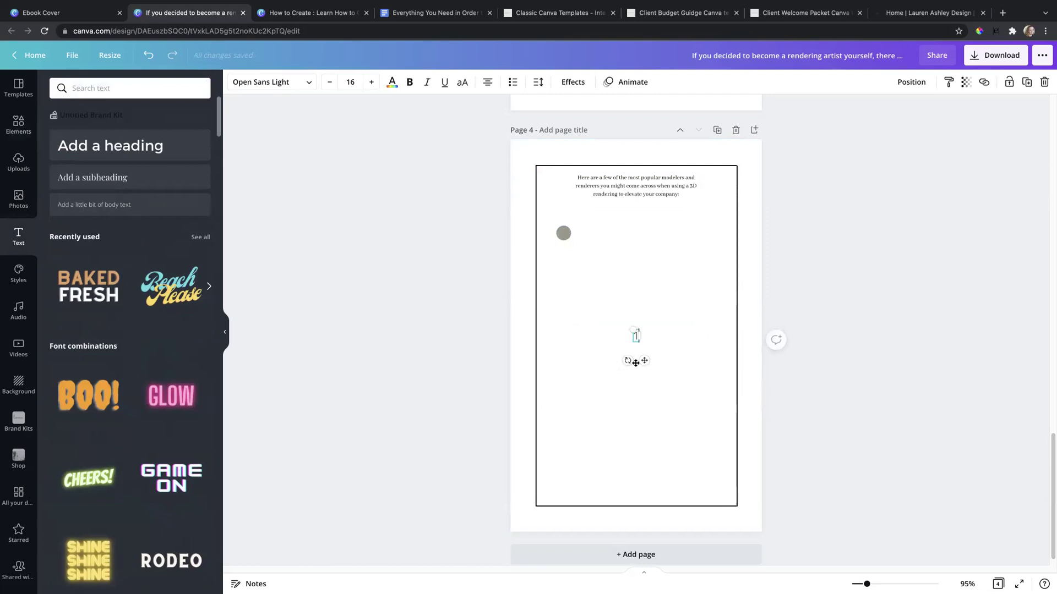
drag(629, 329, 557, 217)
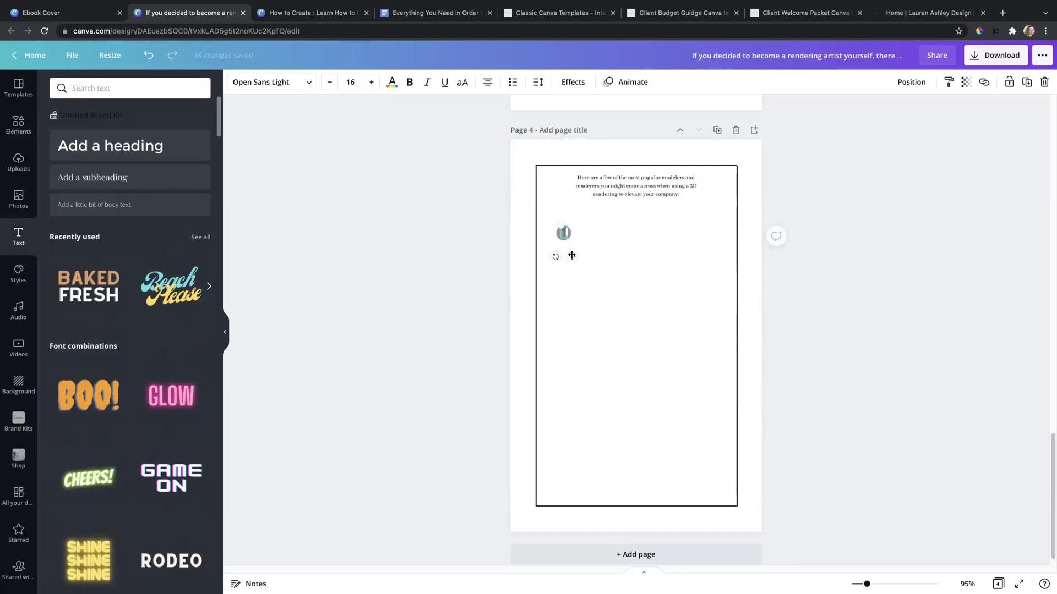
click(392, 82)
click(199, 141)
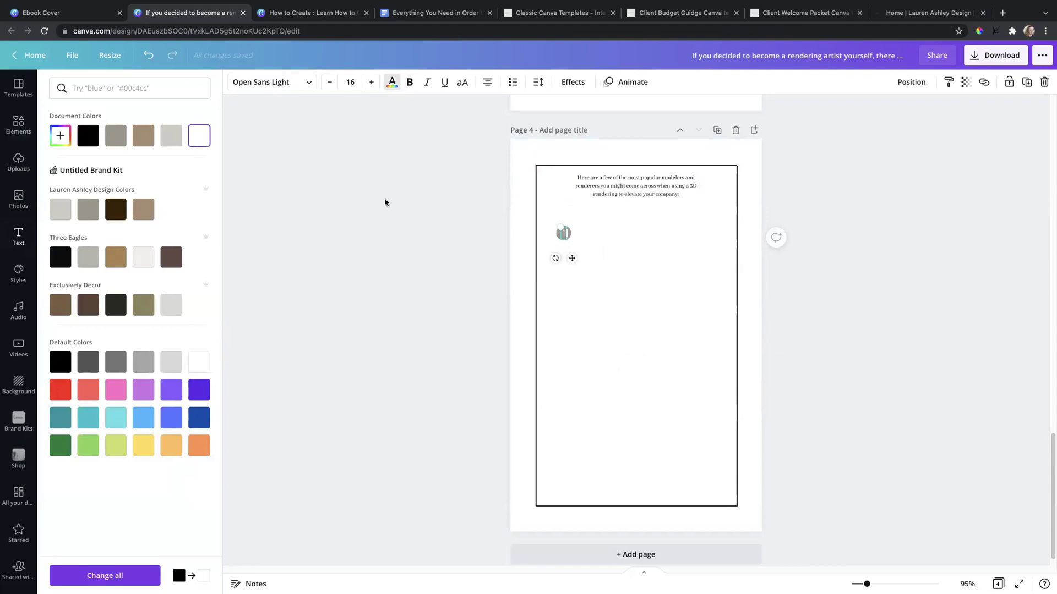
click(455, 234)
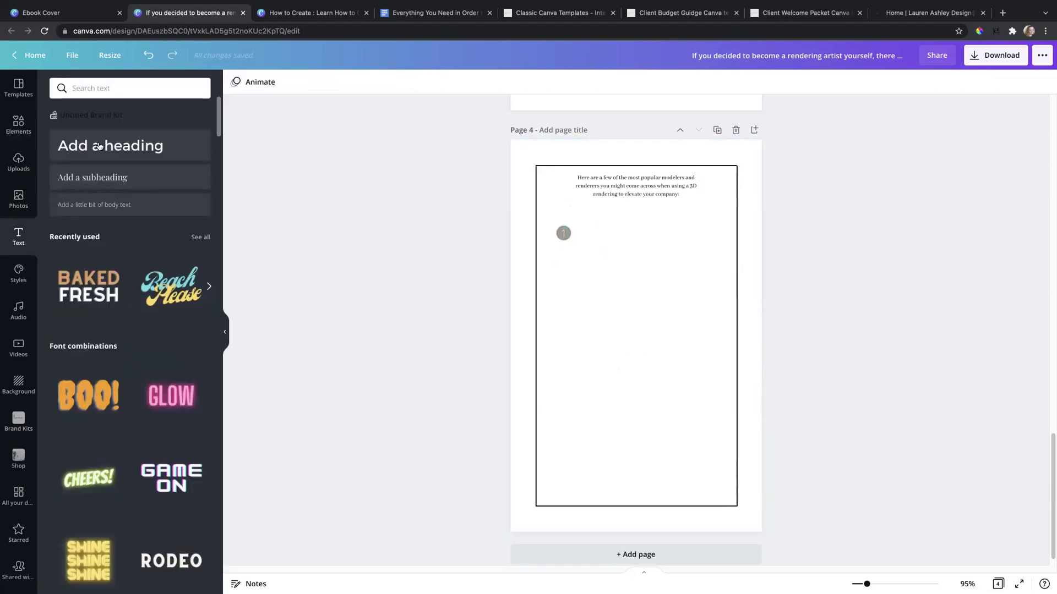
Add a heading below the circle on page 4 and replace its text with "Chief Architect" from the manuscript
click(135, 146)
drag(646, 365, 655, 300)
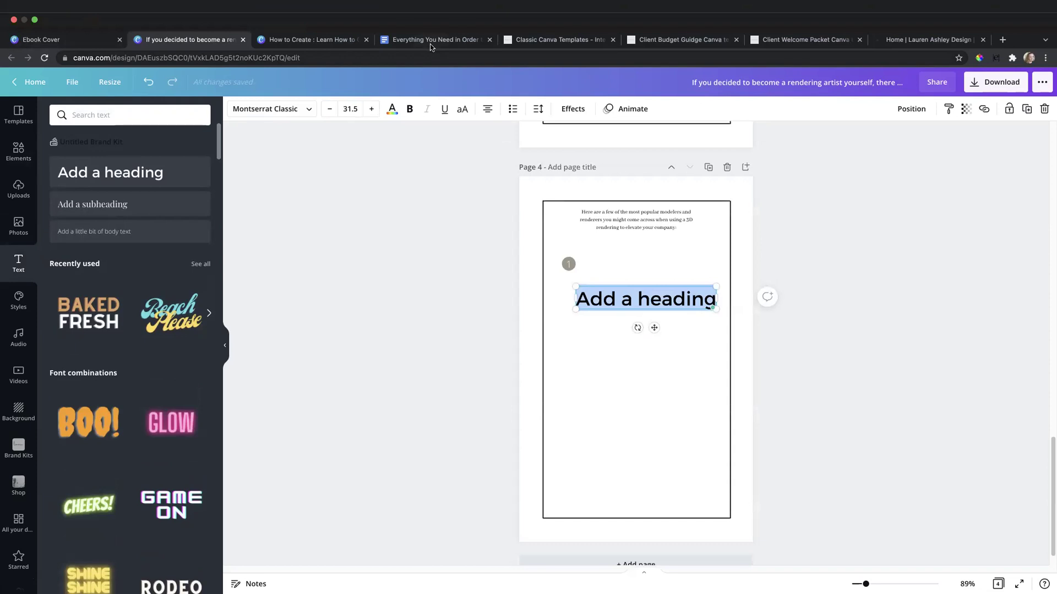
click(431, 47)
triple_click(379, 181)
key(super+c)
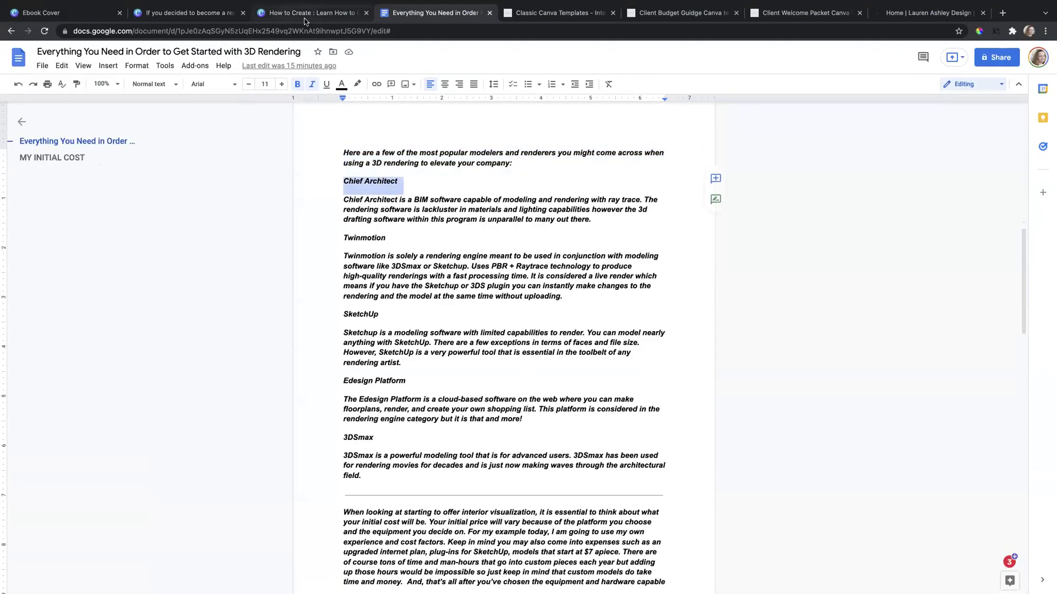
click(189, 15)
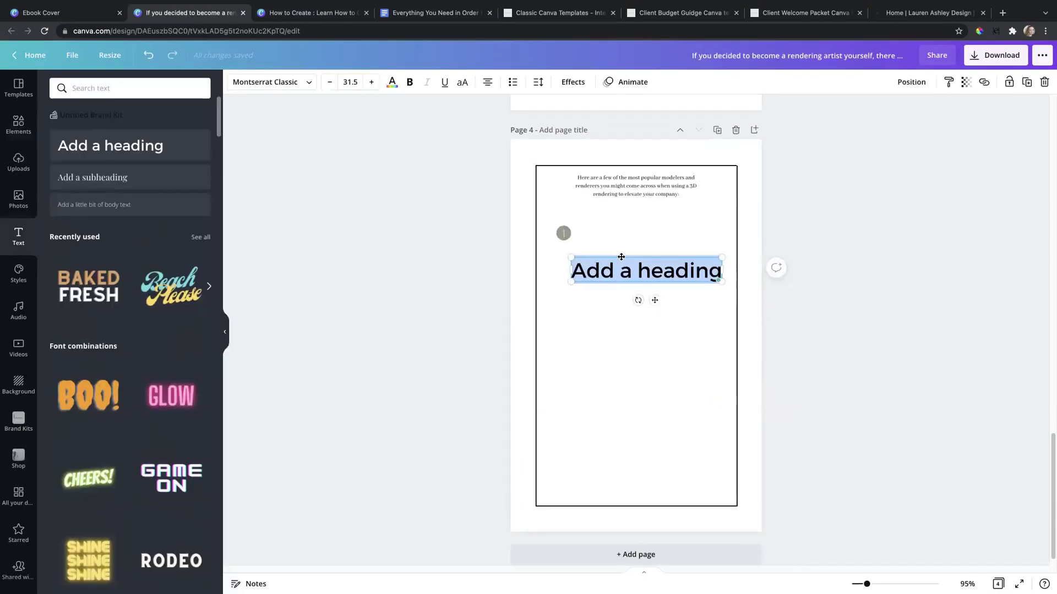
key(super+v)
key(BackSpace)
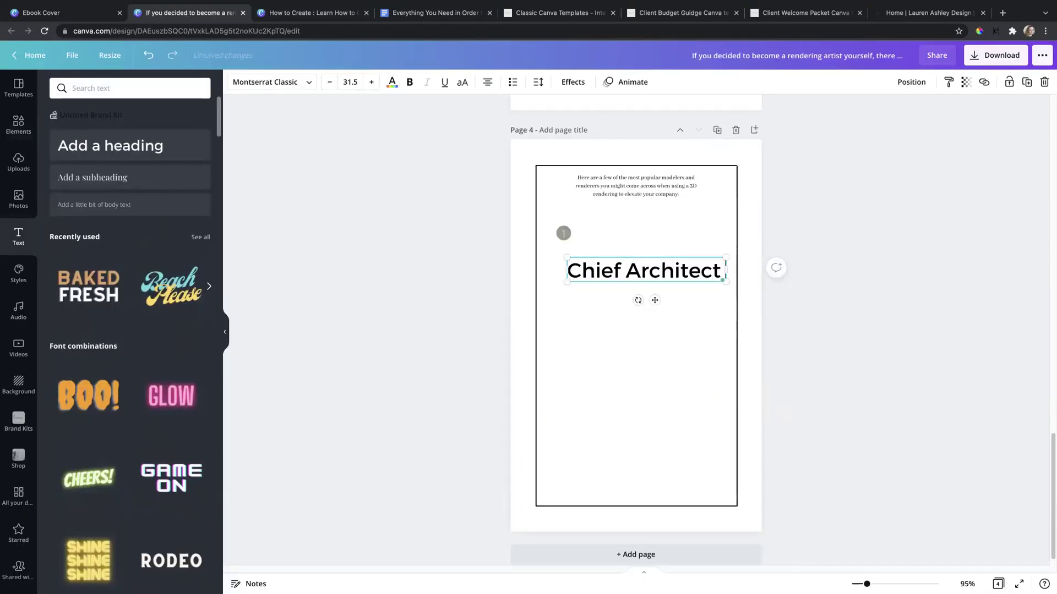
Set the "Chief Architect" heading's font size to 14 and place it directly beside the numbered circle
key(super+a)
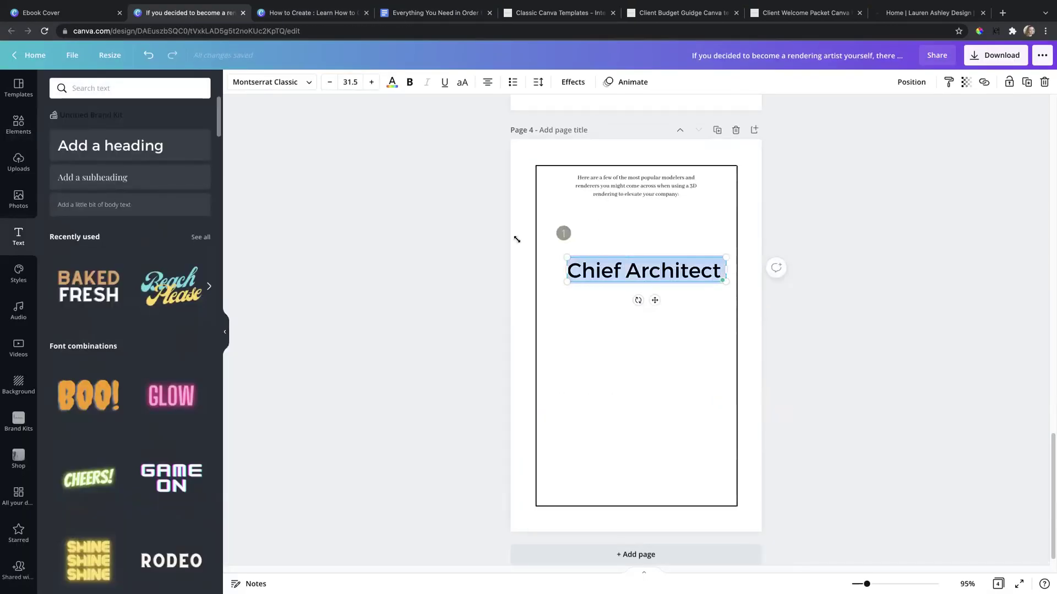
click(372, 84)
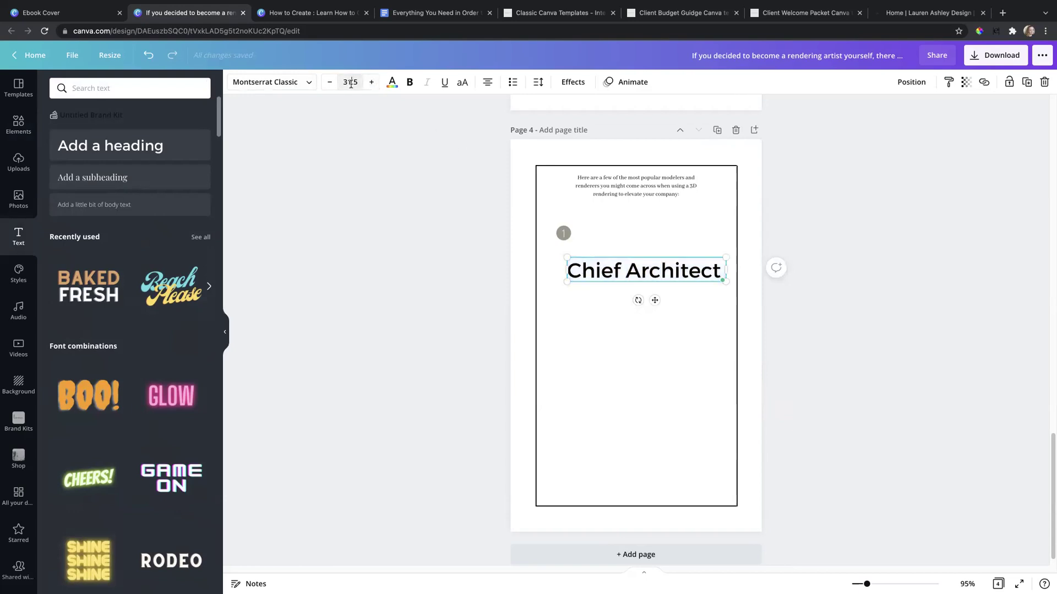
click(350, 82)
click(374, 194)
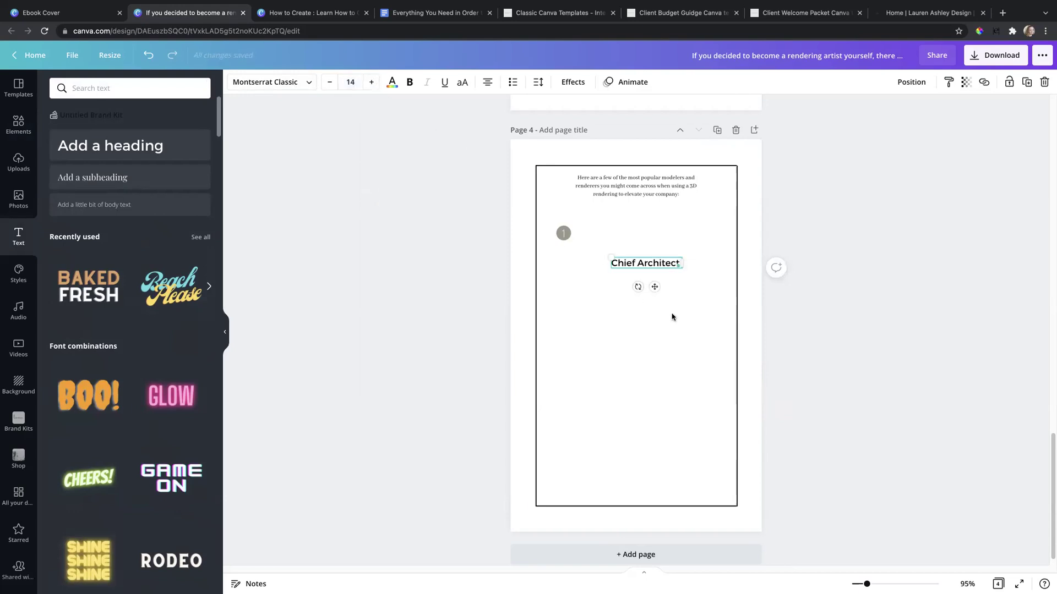
drag(655, 290, 621, 260)
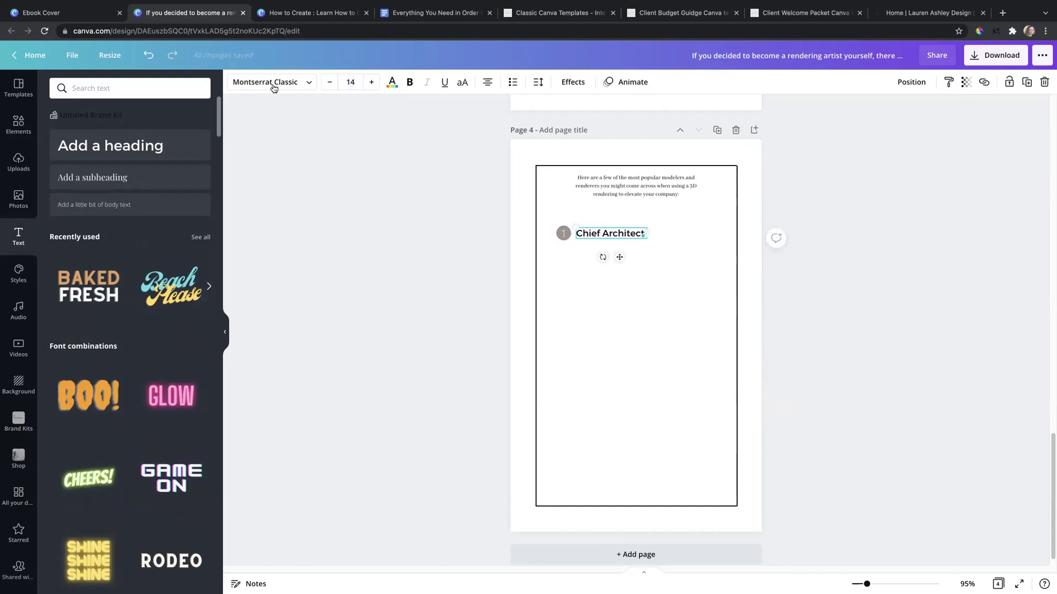
Change the "Chief Architect" heading's font to Abhaya Libre Regular and nudge it slightly closer to the numbered circle
click(274, 85)
scroll(123, 212, down, 15)
scroll(119, 209, up, 15)
click(109, 201)
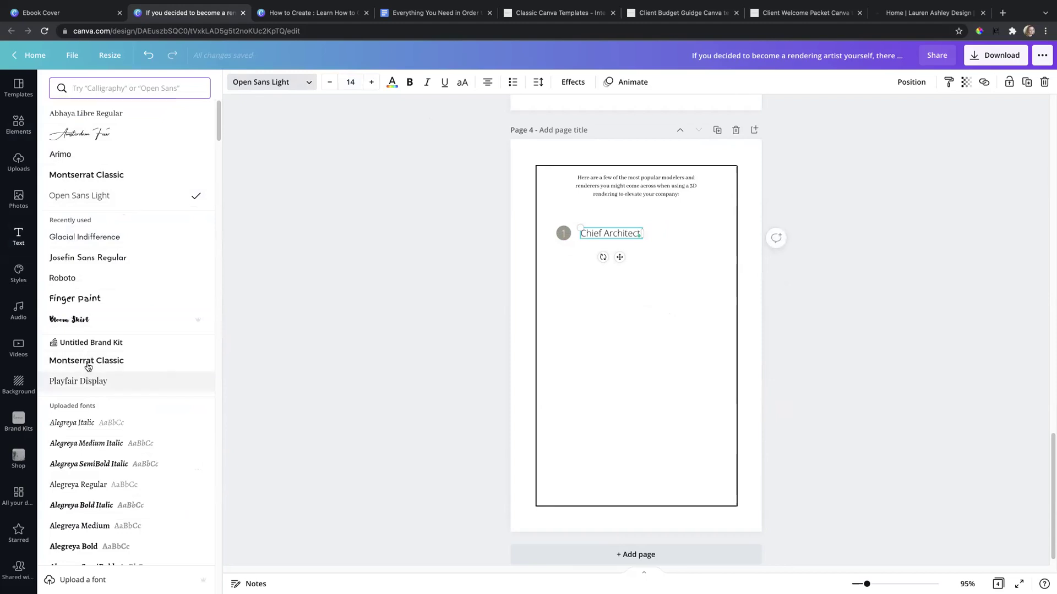
click(110, 114)
drag(621, 253, 617, 255)
Duplicate page 4's intro sentence, place the copy just below the "Chief Architect" heading and left-align its text
click(621, 195)
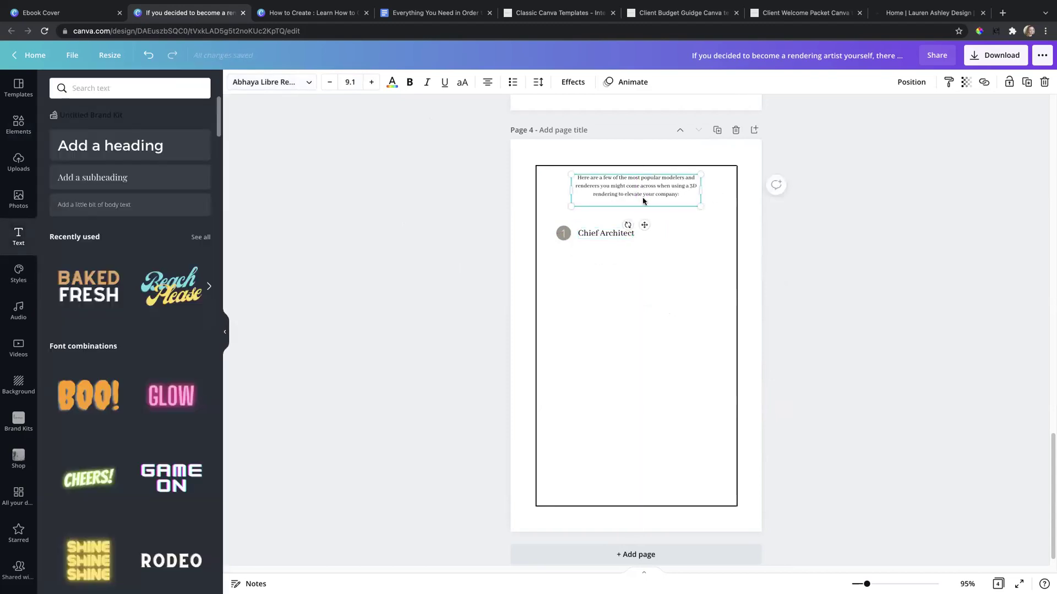
key(ctrl+d)
drag(648, 208, 632, 262)
click(488, 83)
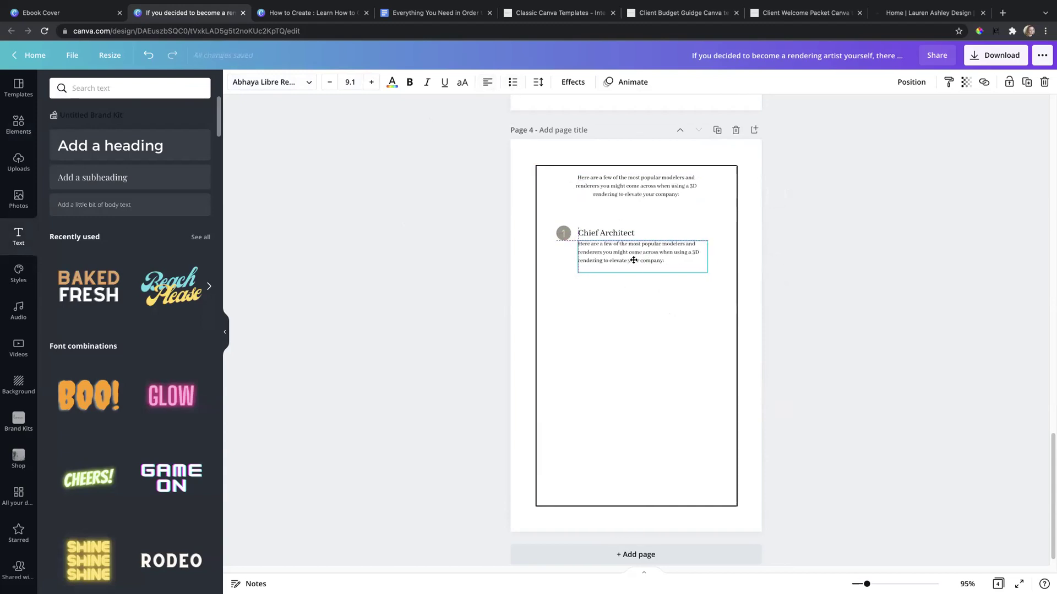
Replace the copied sentence under the heading with the manuscript paragraph starting "Chief Architect is a BIM software"
click(387, 13)
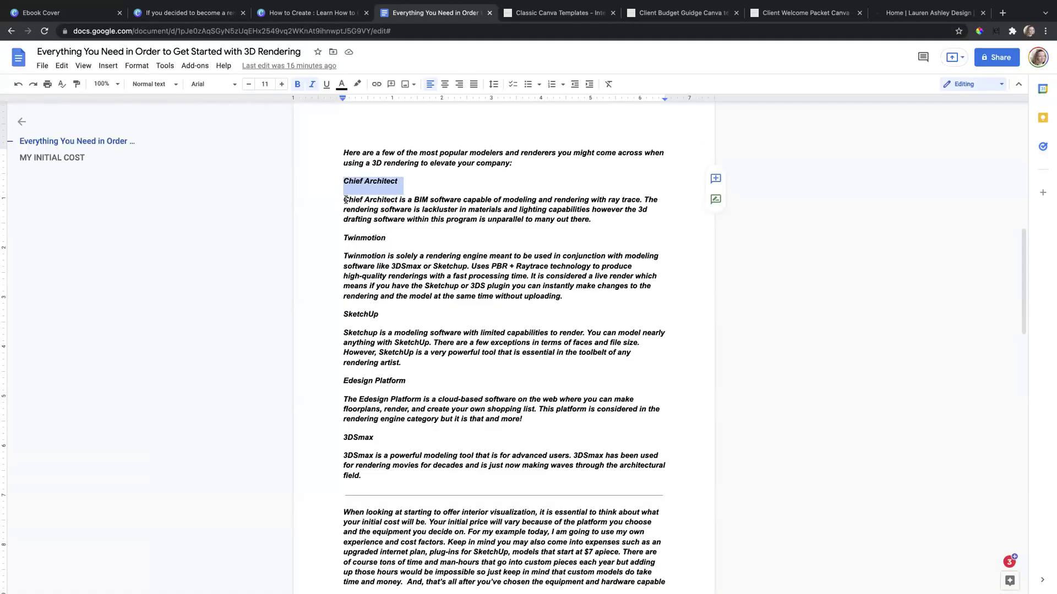
drag(346, 200, 485, 213)
drag(344, 201, 627, 219)
key(ctrl+c)
click(167, 13)
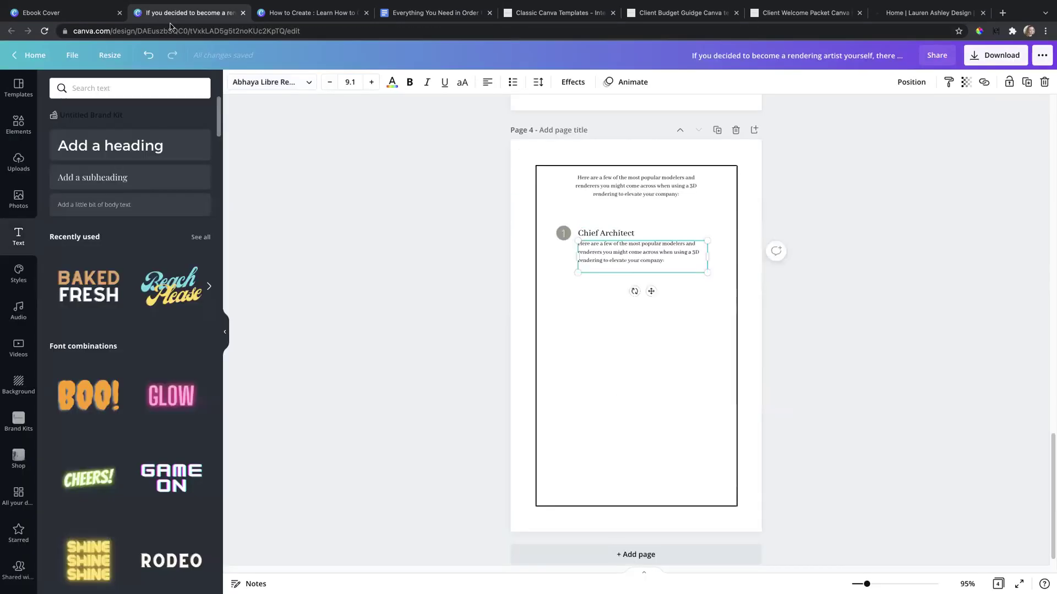
key(ctrl+v)
key(ctrl+z)
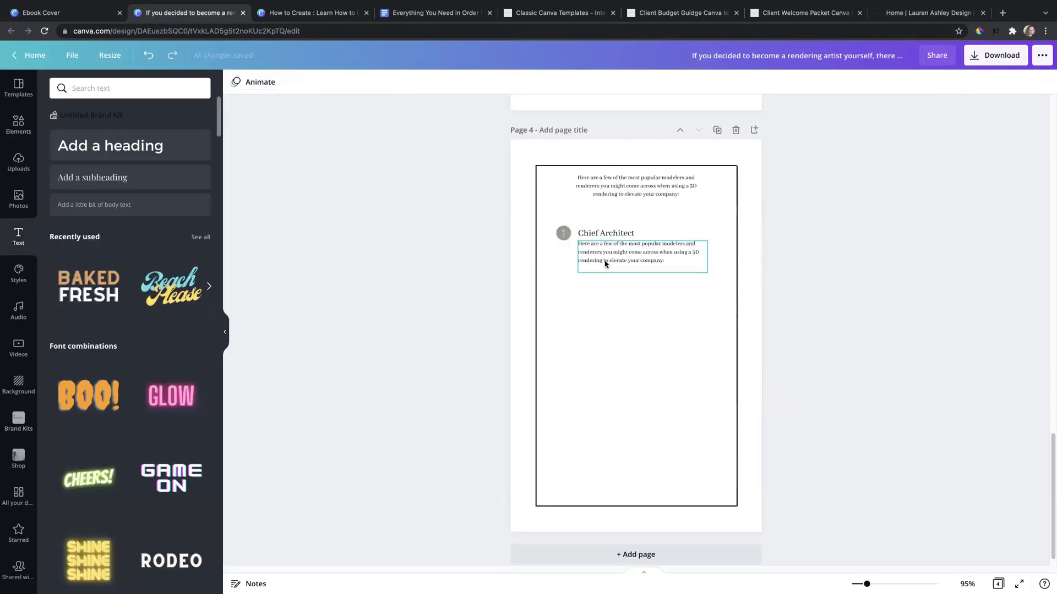
key(ctrl+shift+v)
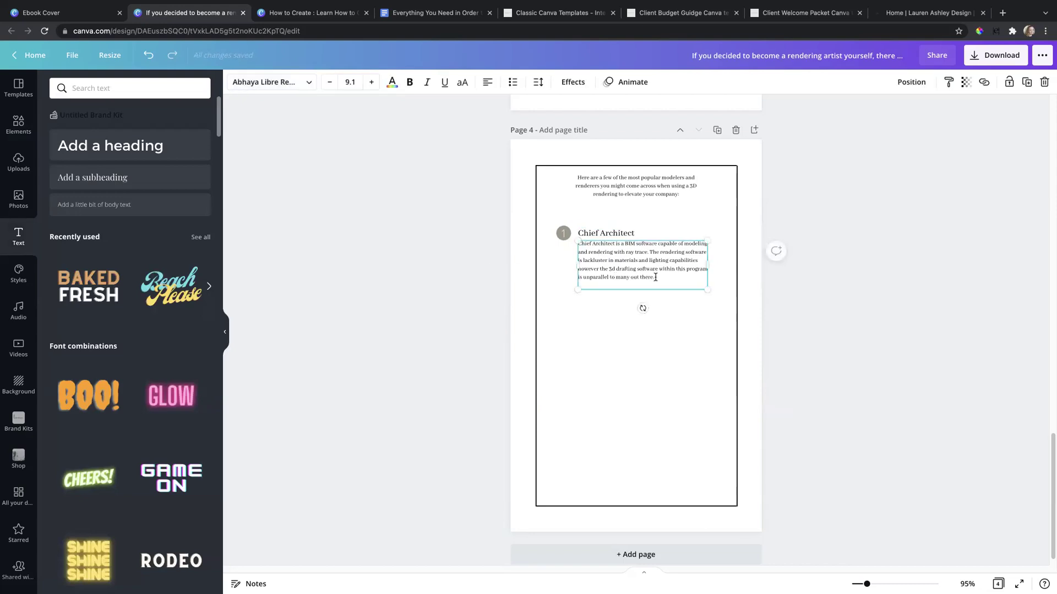
Set the Chief Architect description in Open Sans Light and reduce its font size by two steps
key(ctrl+a)
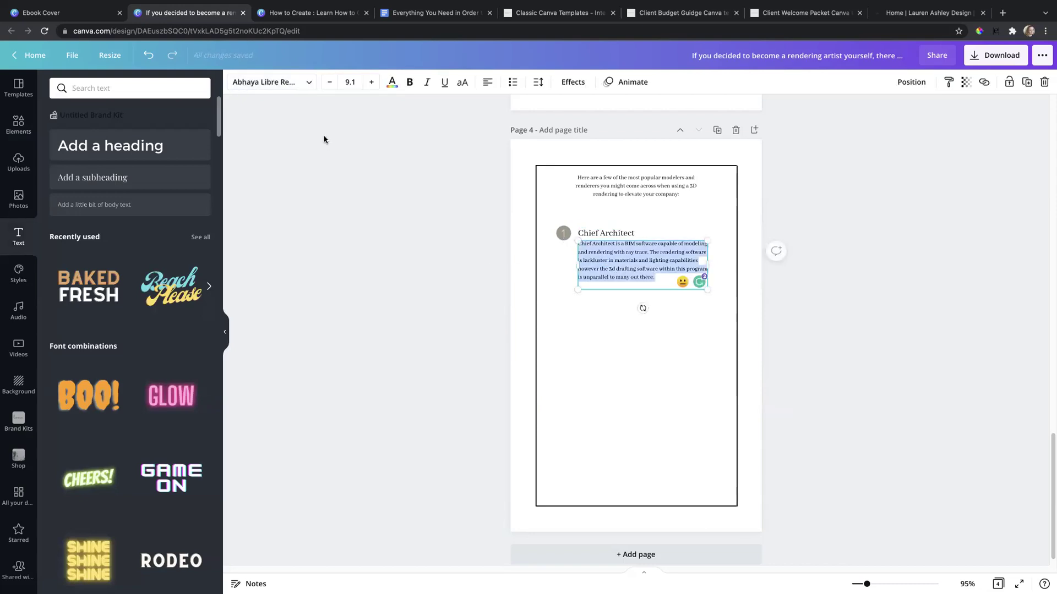
click(270, 82)
click(98, 175)
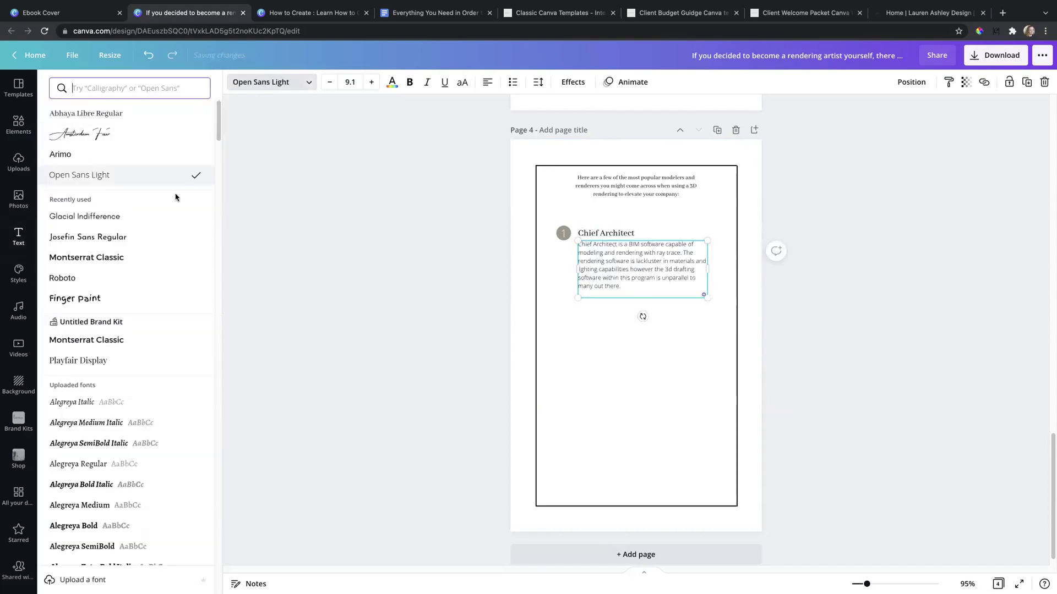
drag(622, 287, 574, 241)
click(331, 82)
click(331, 82)
click(448, 255)
click(609, 258)
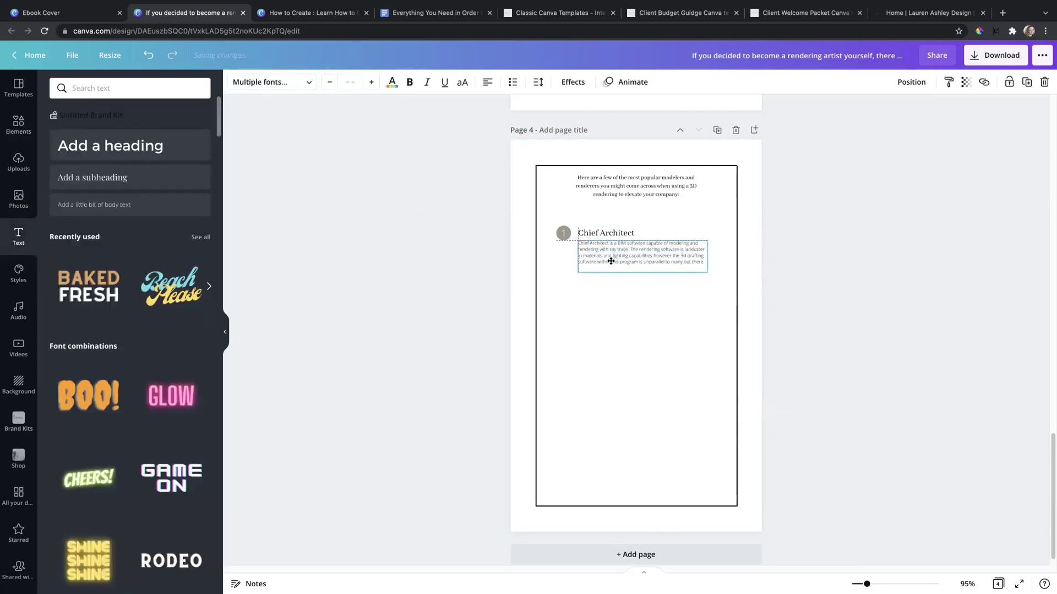
Group the numbered circle, the "Chief Architect" heading and its description on page 4 into one object
click(372, 264)
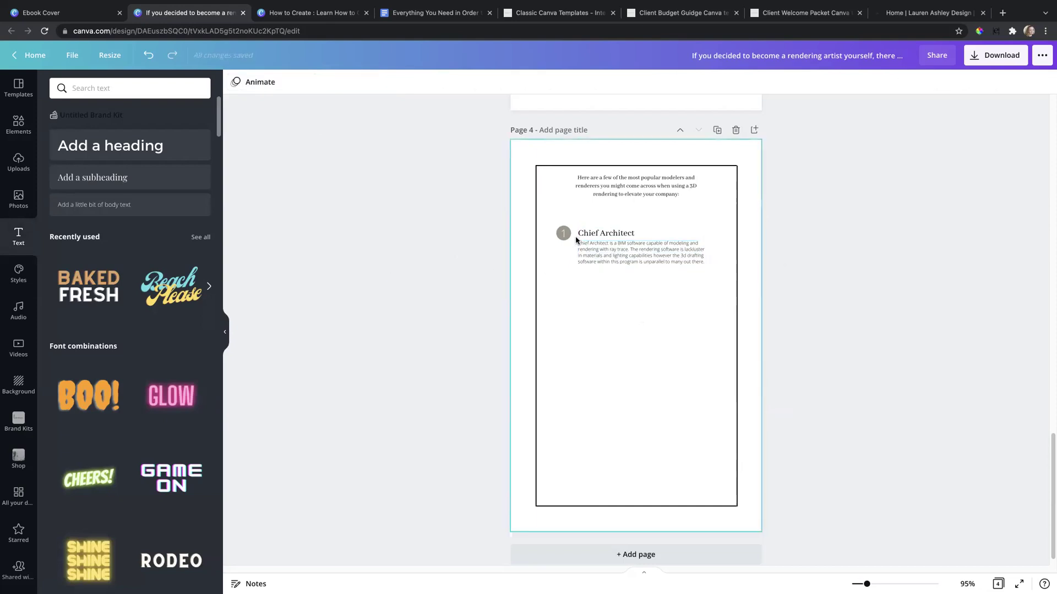
click(605, 248)
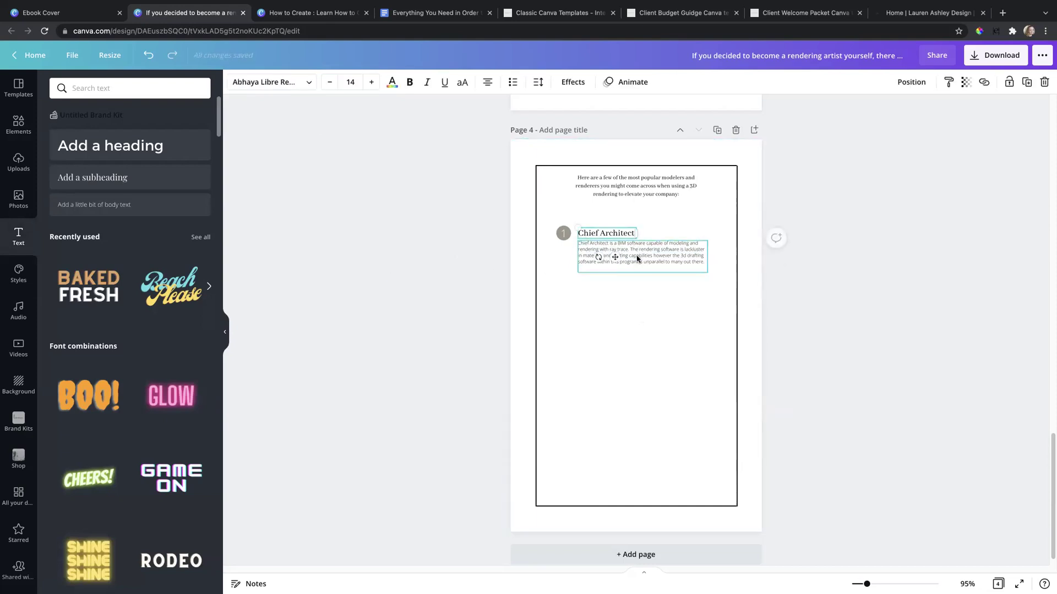
shift+click(605, 233)
shift+click(566, 236)
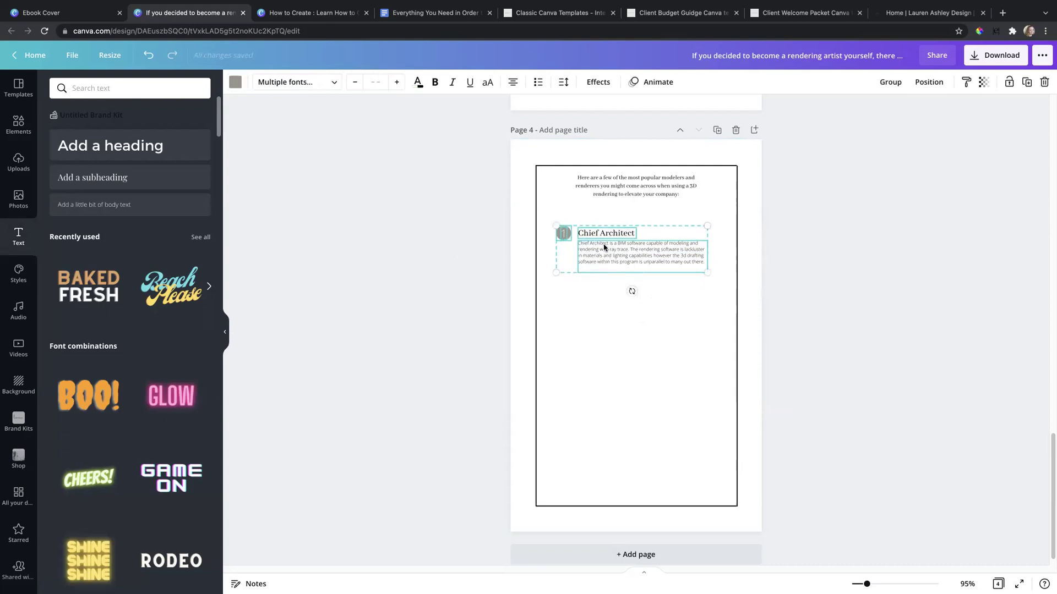
click(890, 82)
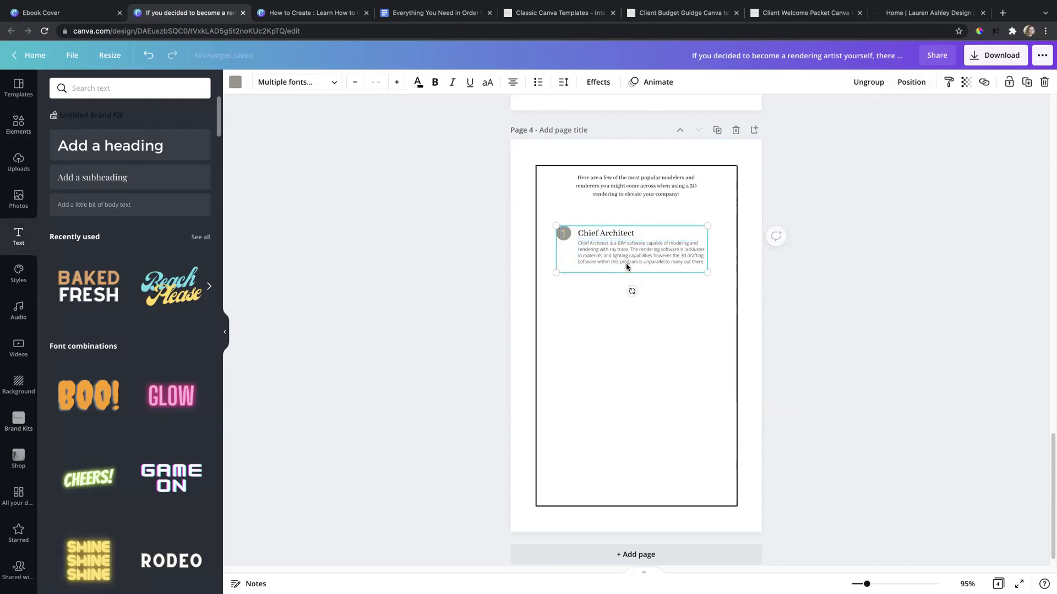
Duplicate the grouped Chief Architect entry four times, stacking the copies evenly down page 4 for a total of five entries
key(ctrl+d)
drag(627, 268, 607, 427)
key(ctrl+d)
key(ctrl+d)
key(ctrl+d)
click(449, 317)
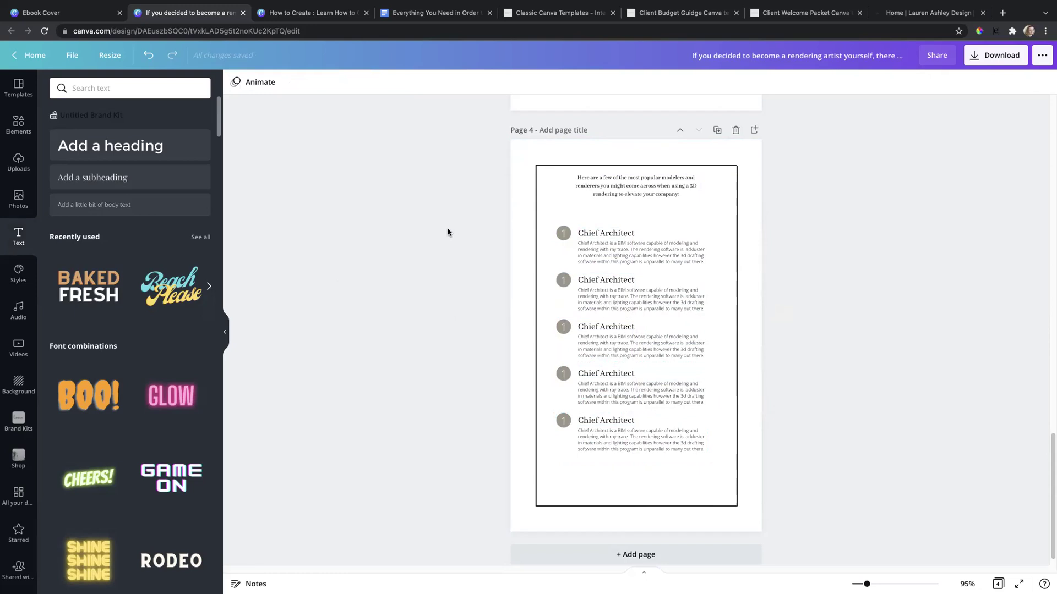
Review the manuscript from the platform descriptions through the "MY INITIAL COST" section, and return to the ebook design
click(406, 18)
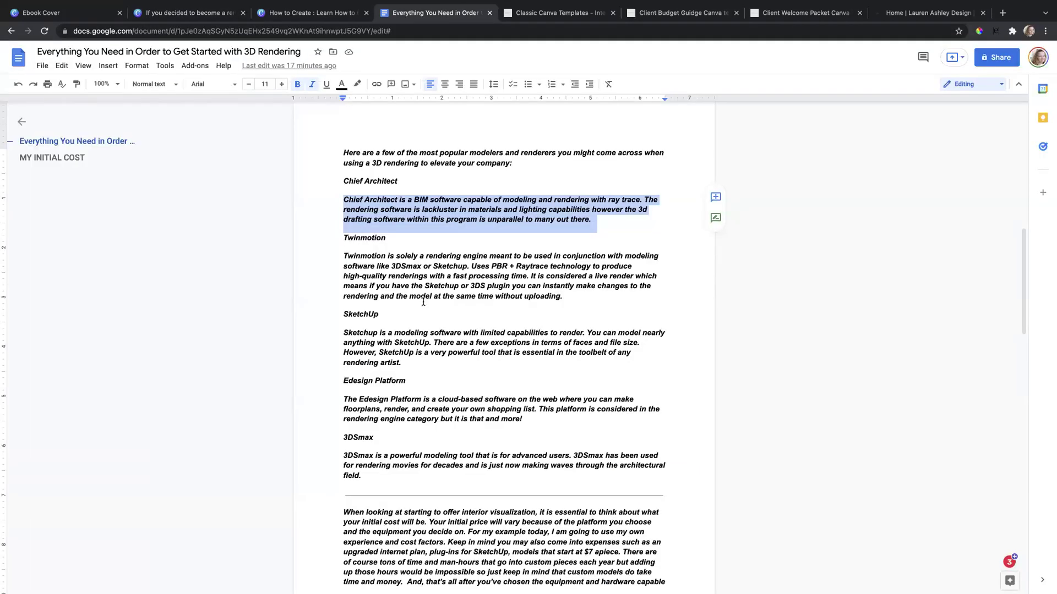
scroll(499, 389, down, 1)
scroll(500, 390, down, 9)
scroll(501, 338, up, 10)
scroll(497, 333, down, 6)
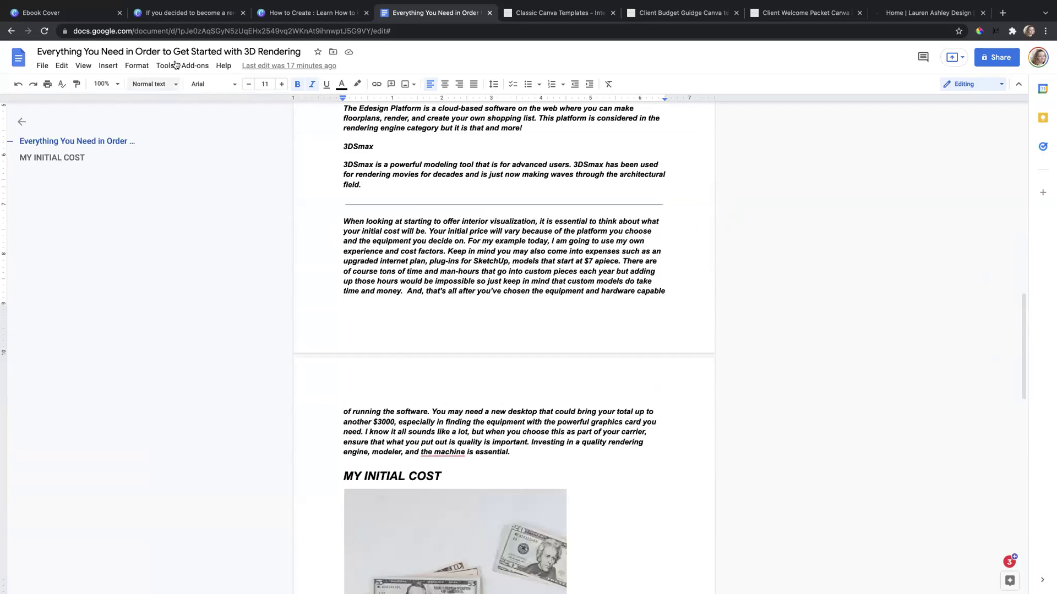
click(66, 16)
click(189, 20)
Duplicate page 4 and delete all five numbered entries from the copy, keeping the border and intro sentence
scroll(540, 412, down, 1)
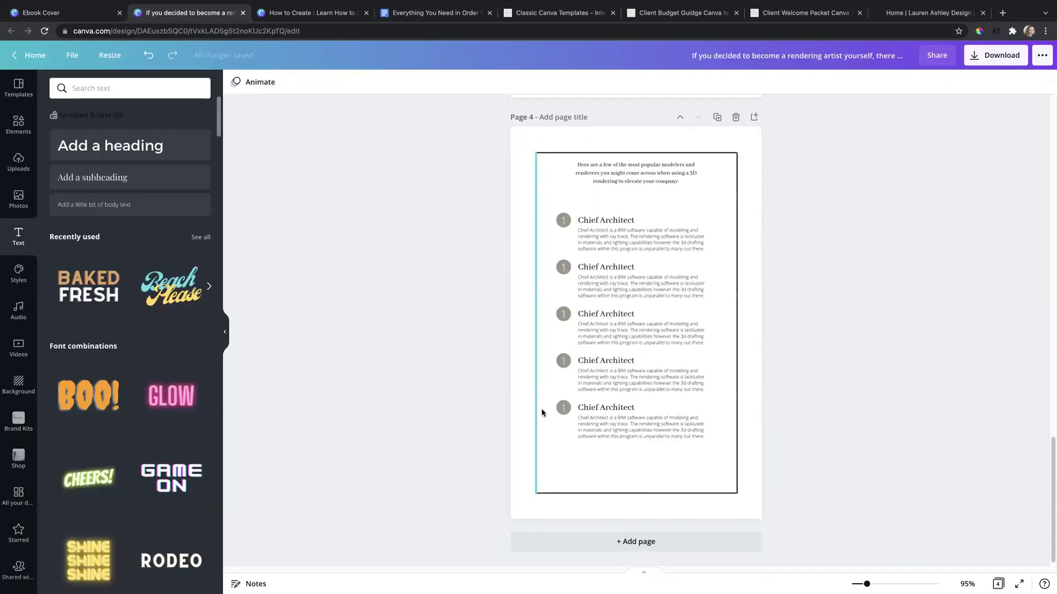
click(718, 114)
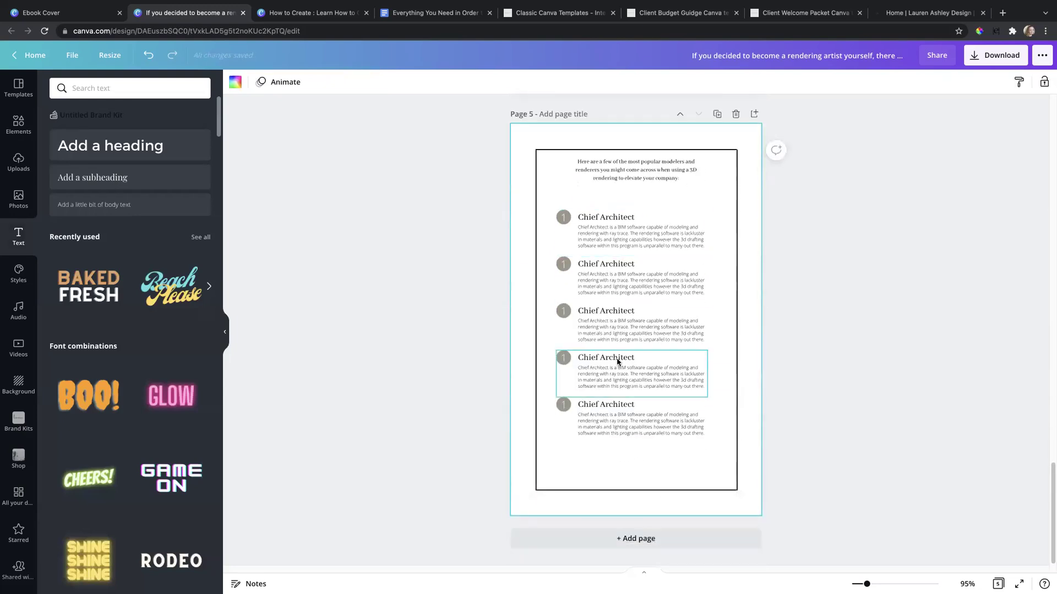
click(626, 234)
shift+click(657, 290)
shift+click(658, 329)
shift+click(658, 375)
shift+click(656, 421)
key(Delete)
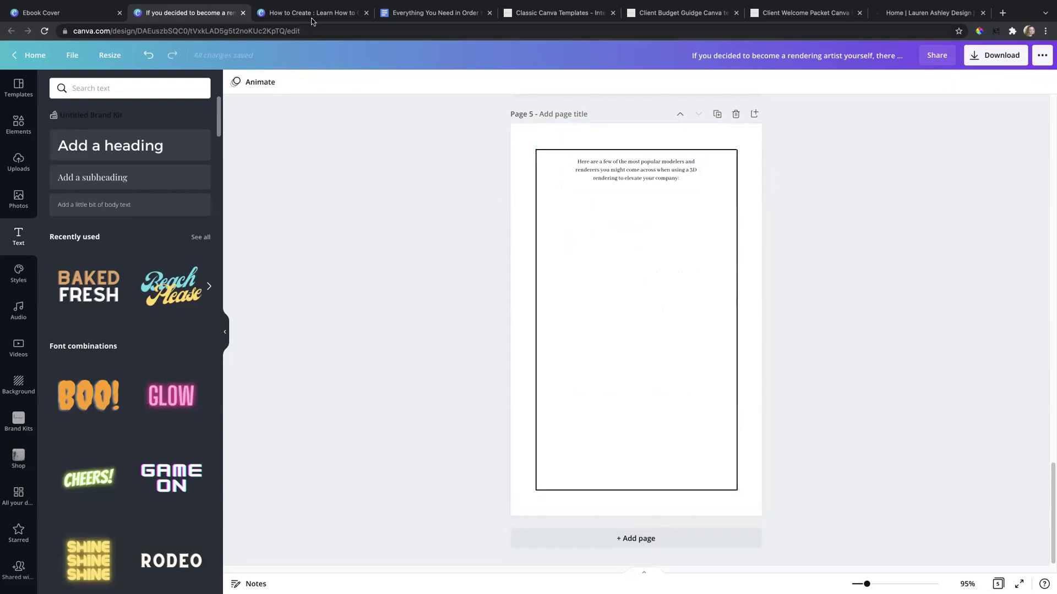
Examine the manuscript's initial cost section and its software price list, and return to the ebook design
click(435, 12)
scroll(471, 383, down, 10)
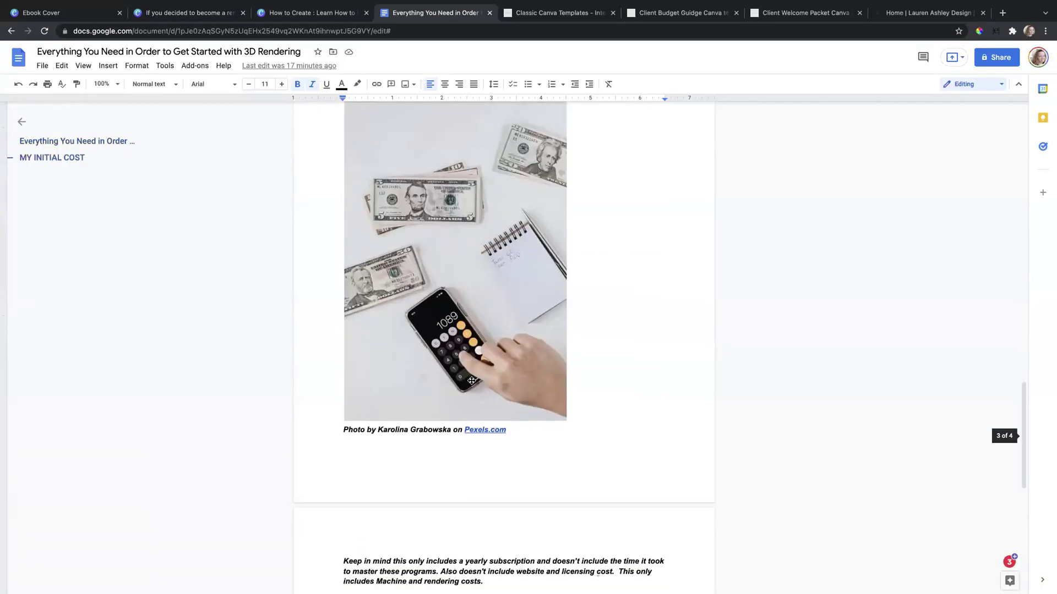
scroll(484, 371, down, 3)
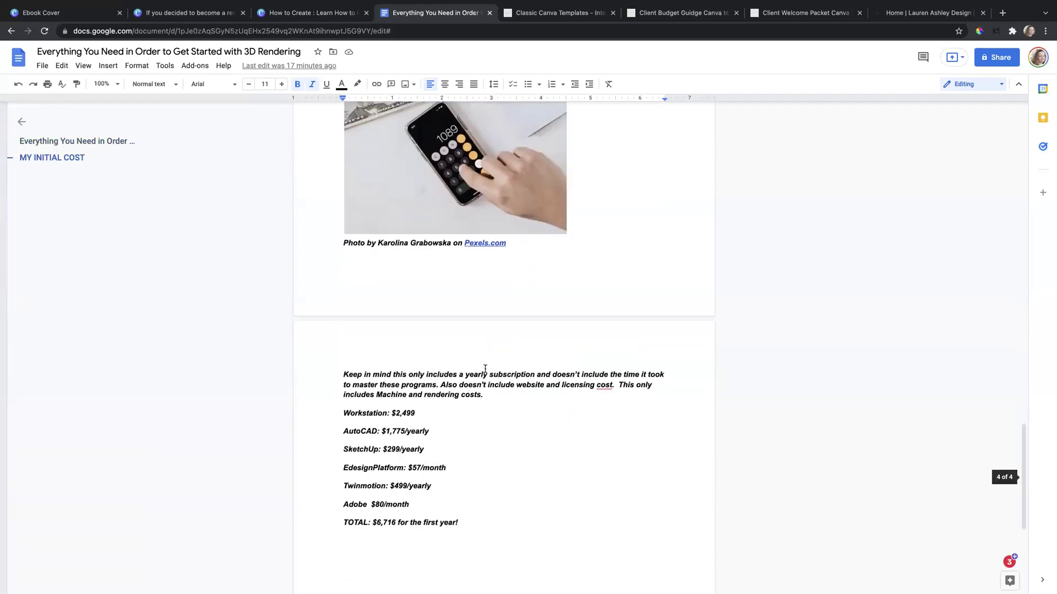
scroll(485, 368, up, 10)
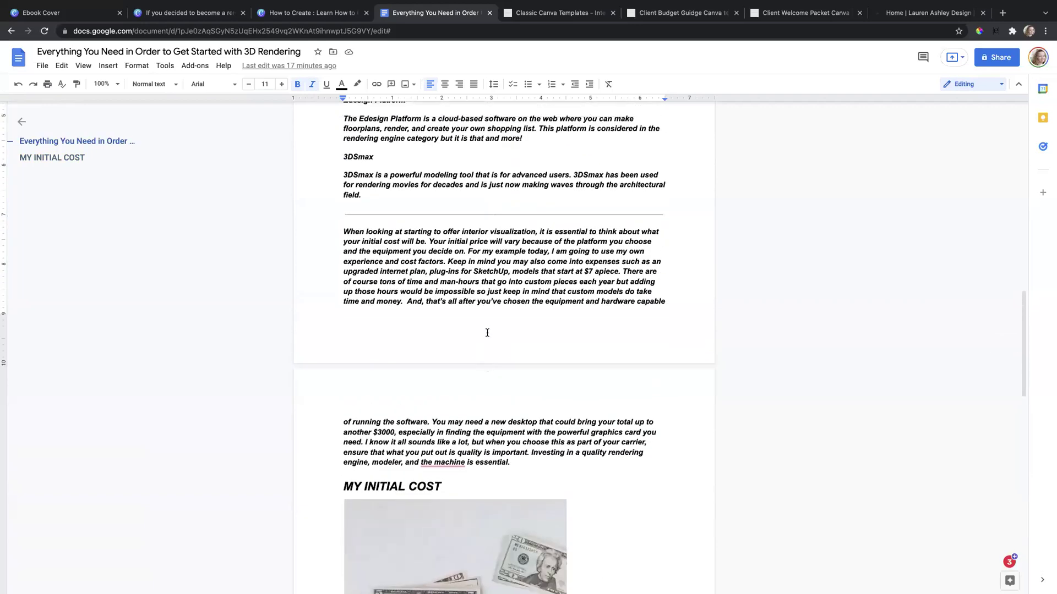
click(192, 19)
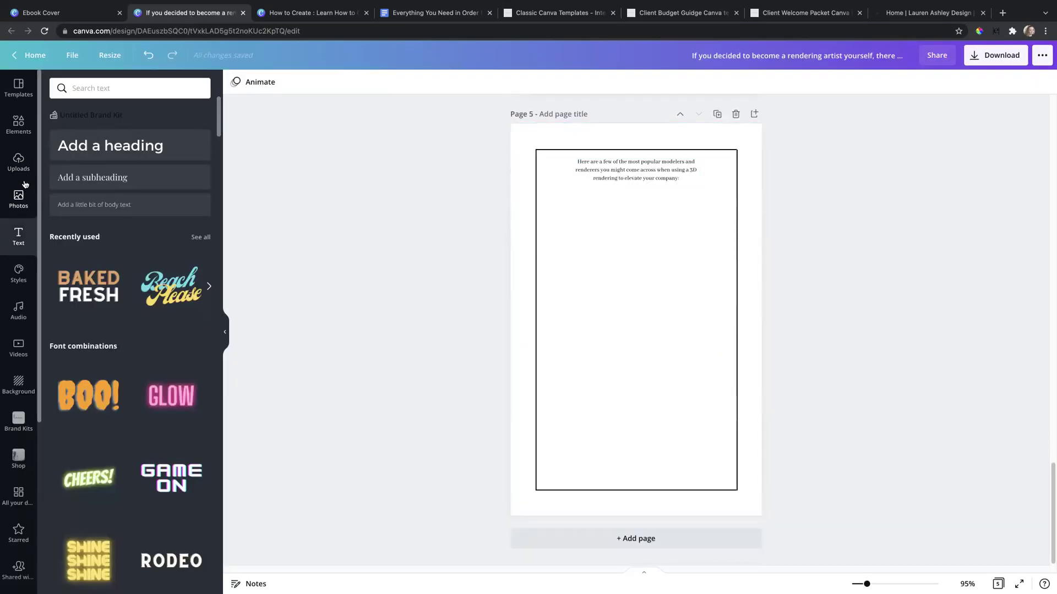
Add a rounded square from Lines & Shapes to page 5 and resize it into a wide button-shaped rectangle below the page's middle
click(18, 125)
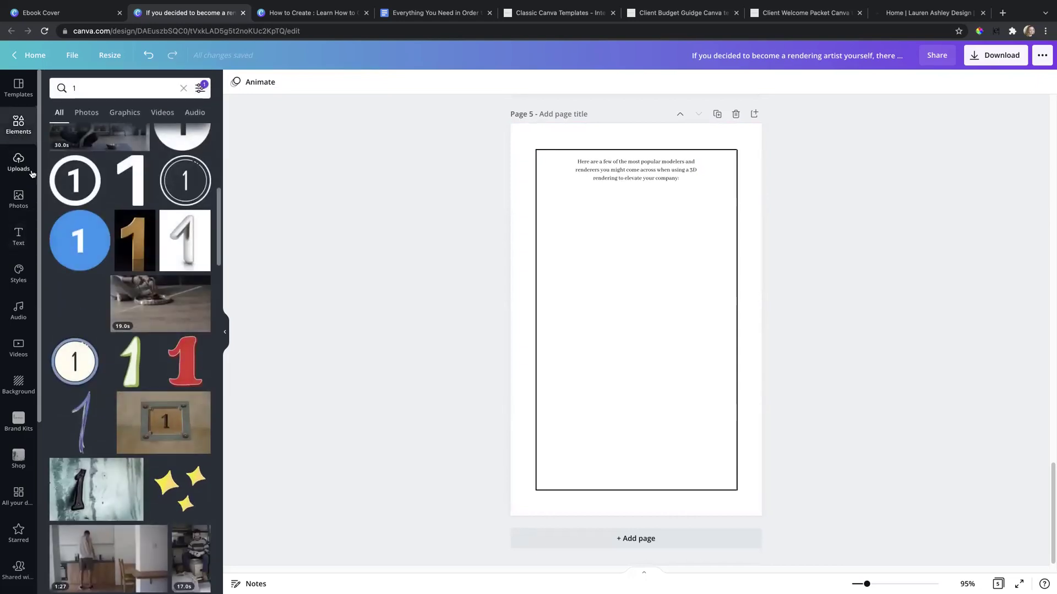
click(182, 88)
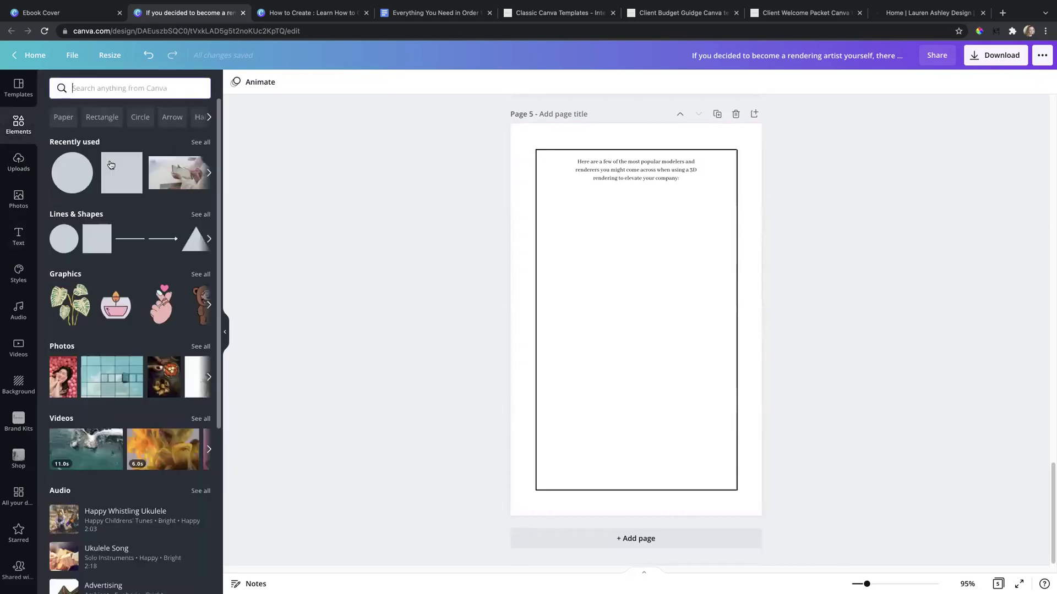
click(200, 214)
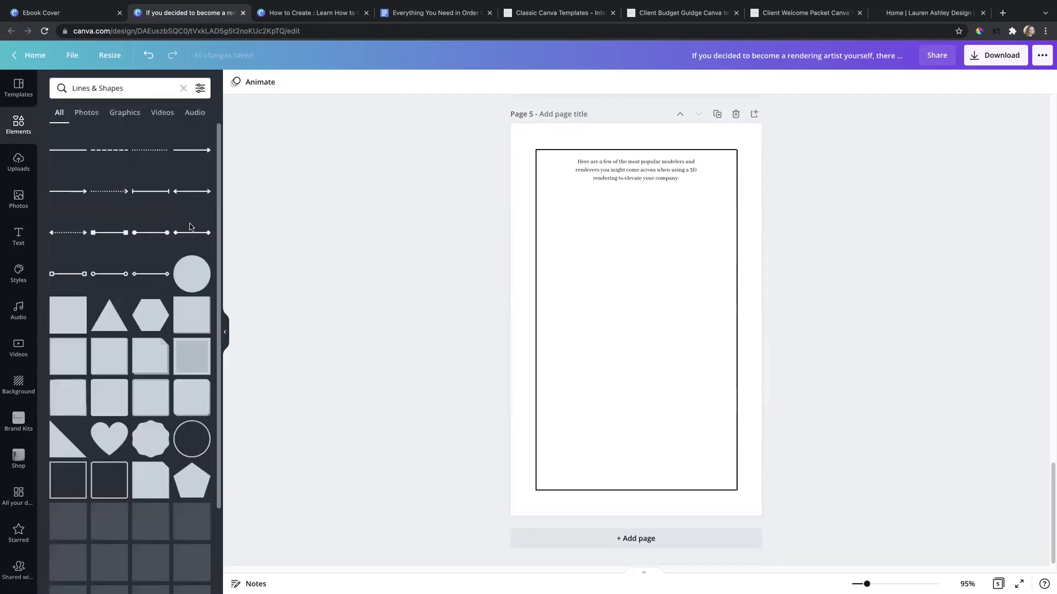
scroll(165, 415, down, 2)
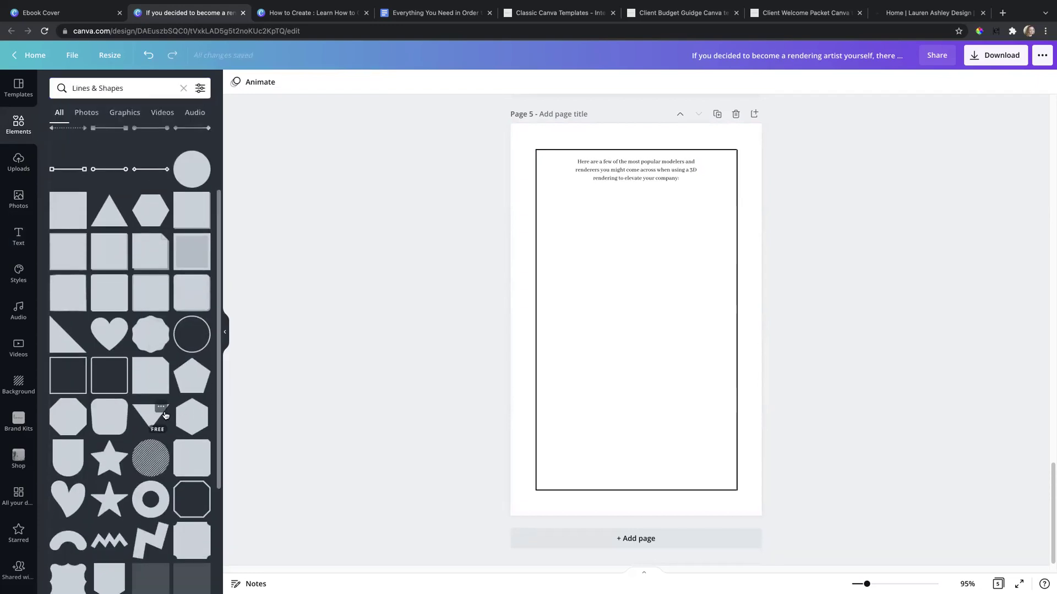
click(101, 301)
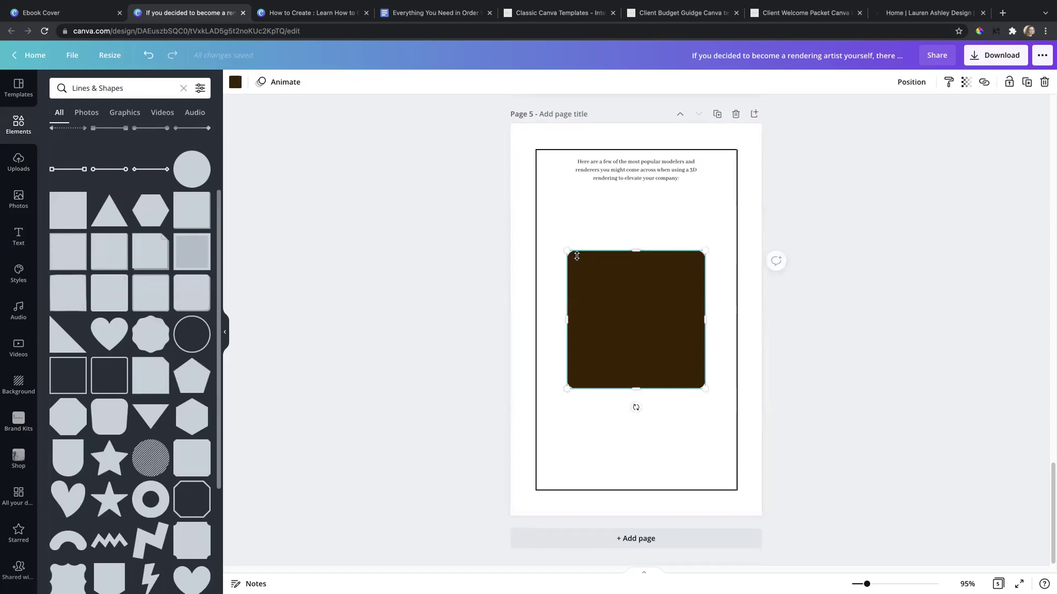
drag(570, 270, 587, 366)
drag(666, 369, 659, 369)
Recolor the rounded rectangle with the grey-taupe swatch from the Lauren Ashley Design brand colors
click(235, 81)
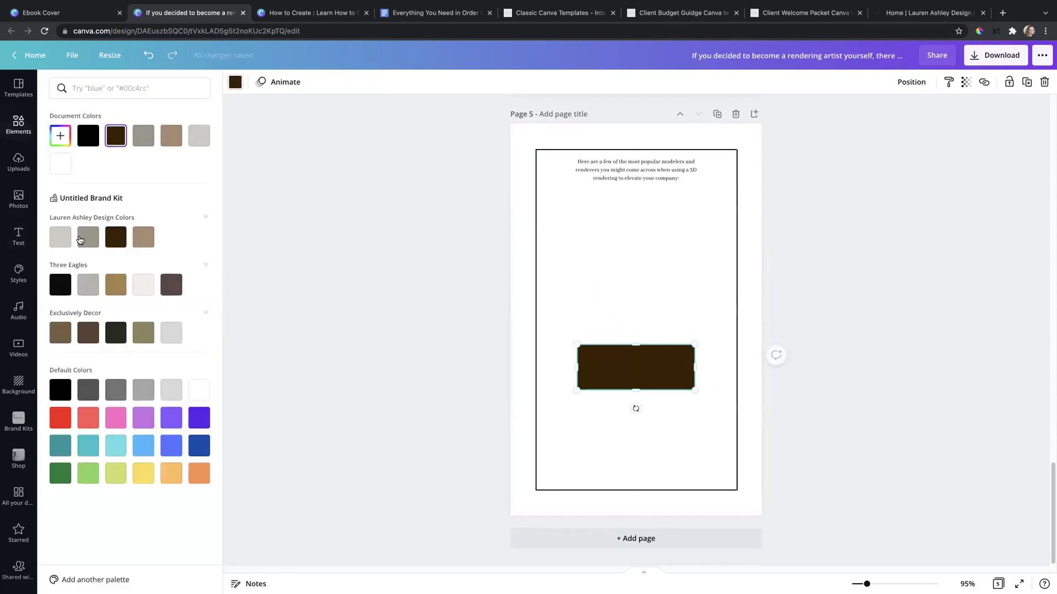
click(80, 240)
click(309, 242)
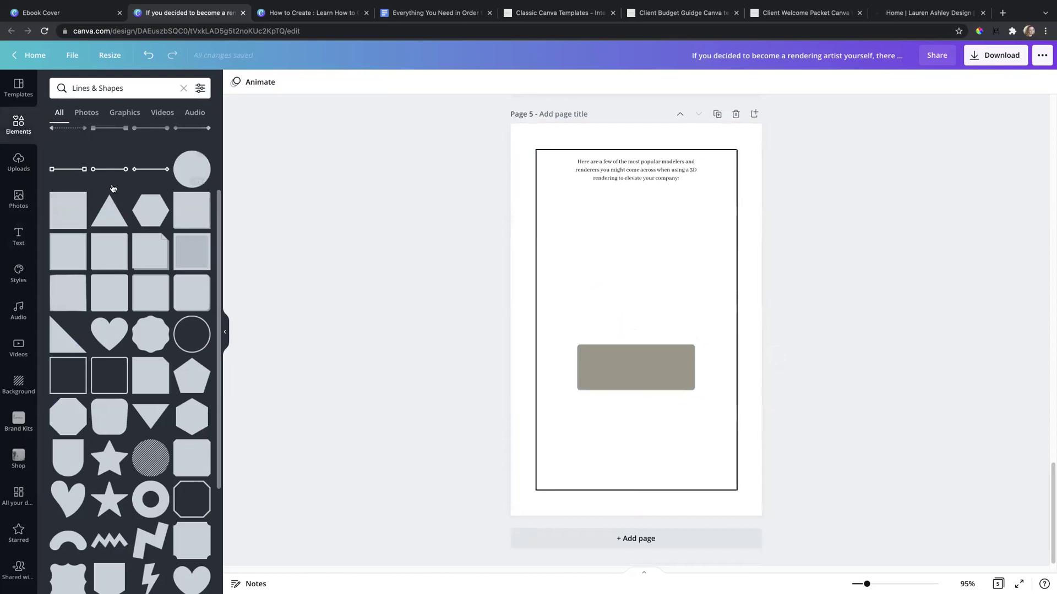
Add a heading reading "Click Here" to page 5 and place it over the rounded rectangle
click(18, 237)
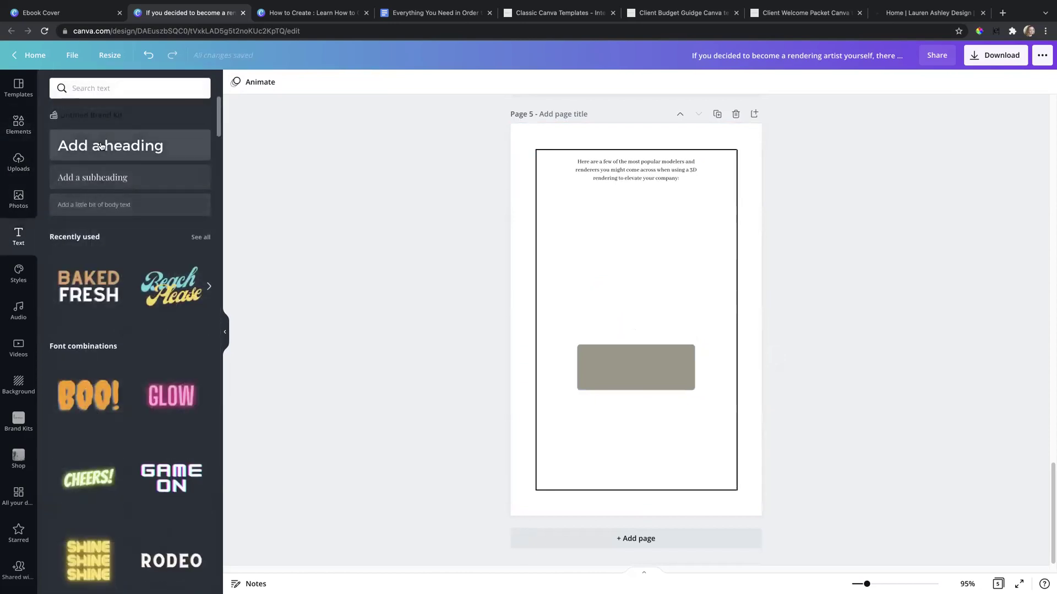
click(101, 146)
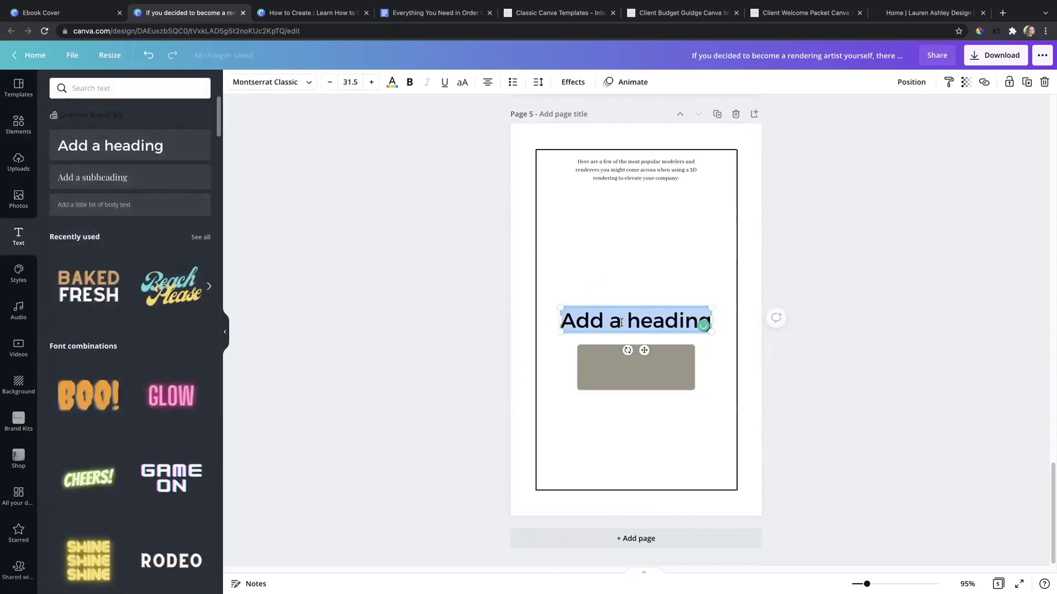
text(Click Here)
drag(645, 350, 644, 398)
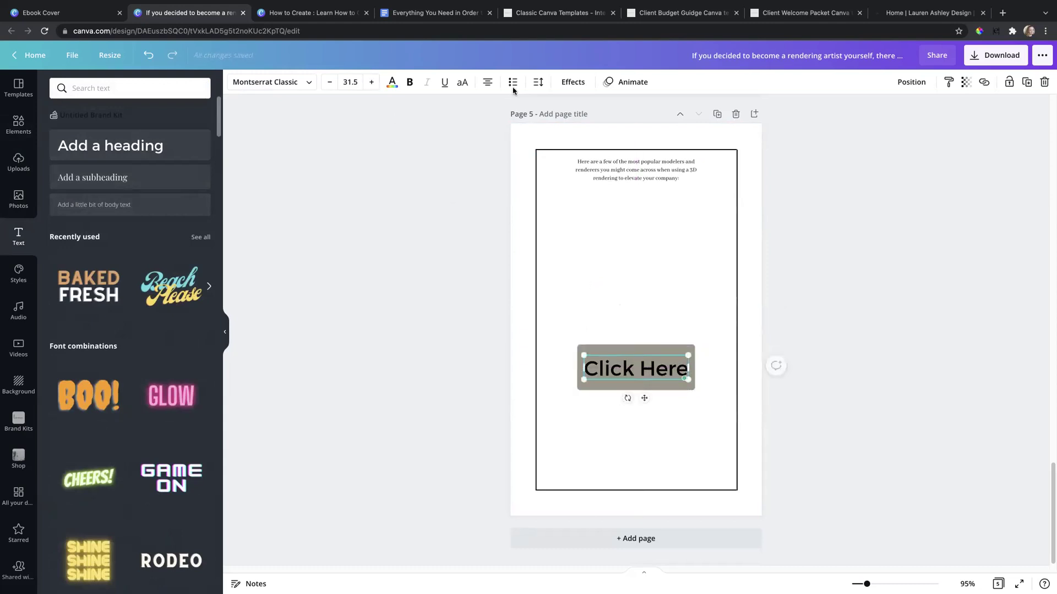
Change the "Click Here" text color to white
click(392, 83)
click(198, 136)
click(468, 279)
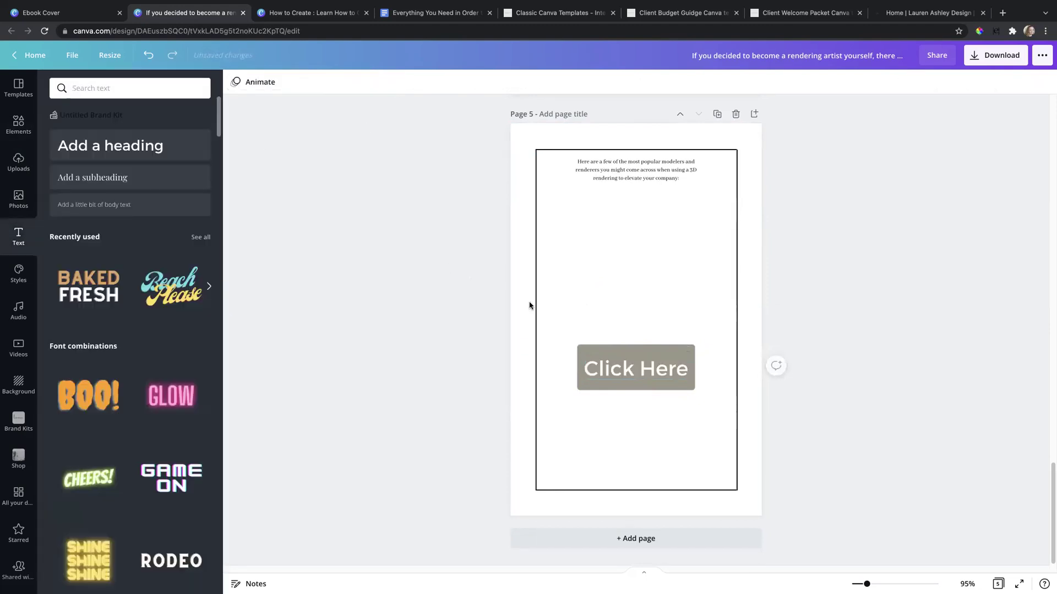
Nudge the "Click Here" text slightly up and group it with the rounded rectangle
drag(648, 354, 647, 350)
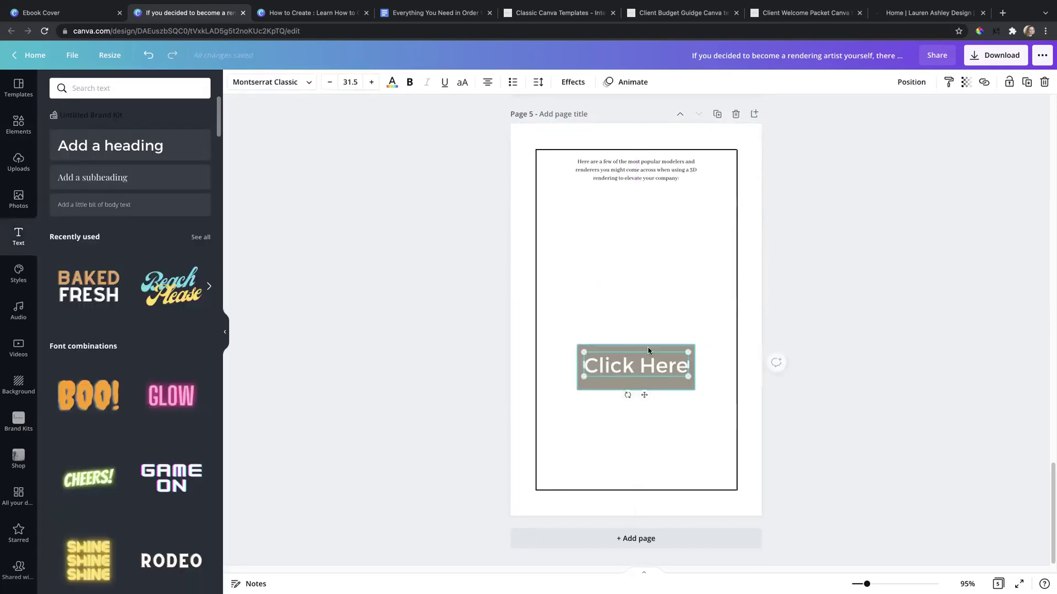
shift+click(679, 349)
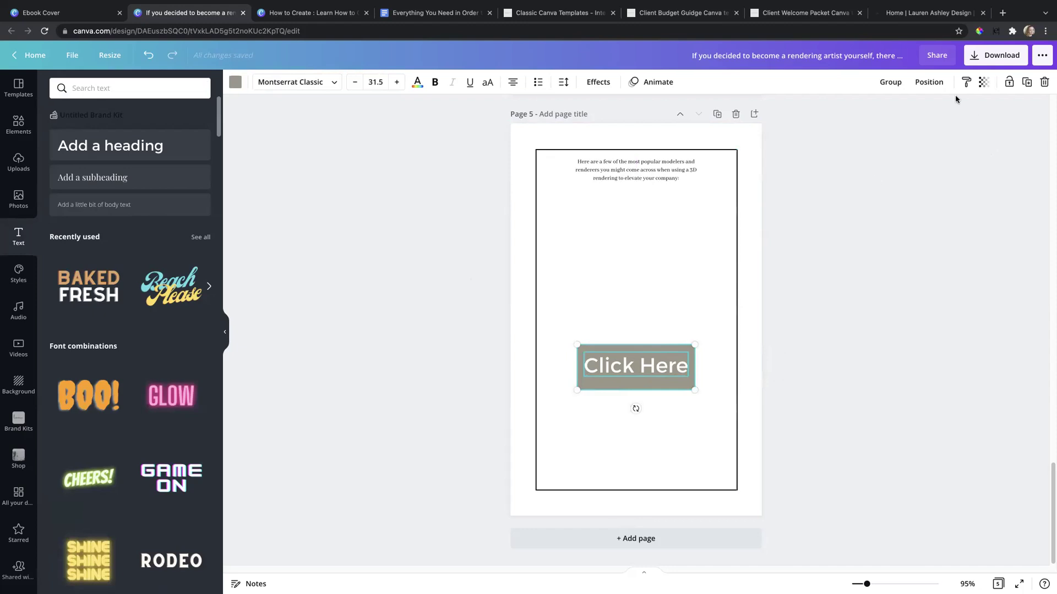
click(891, 84)
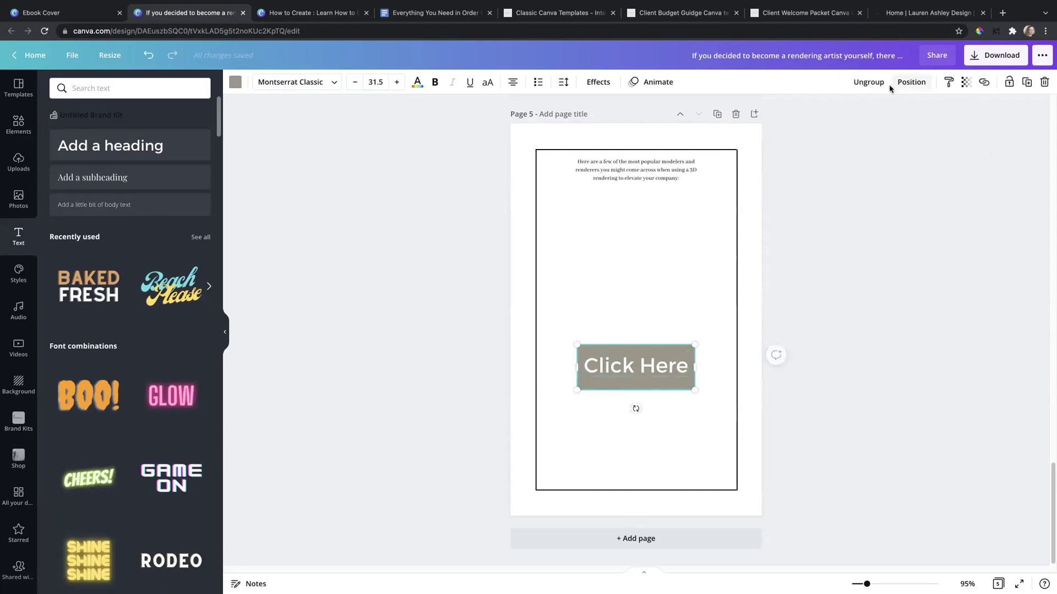
Link the "Click Here" button to the website's Refresh service page by copying its address, onlinedesign.lashleydesign.com/refresh#refresh
click(984, 85)
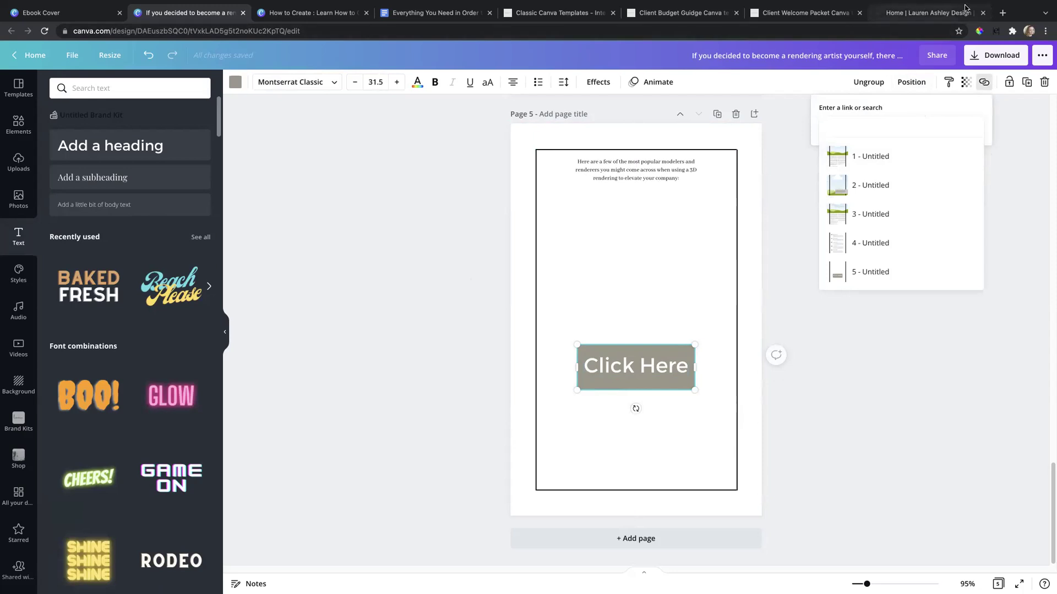
click(912, 14)
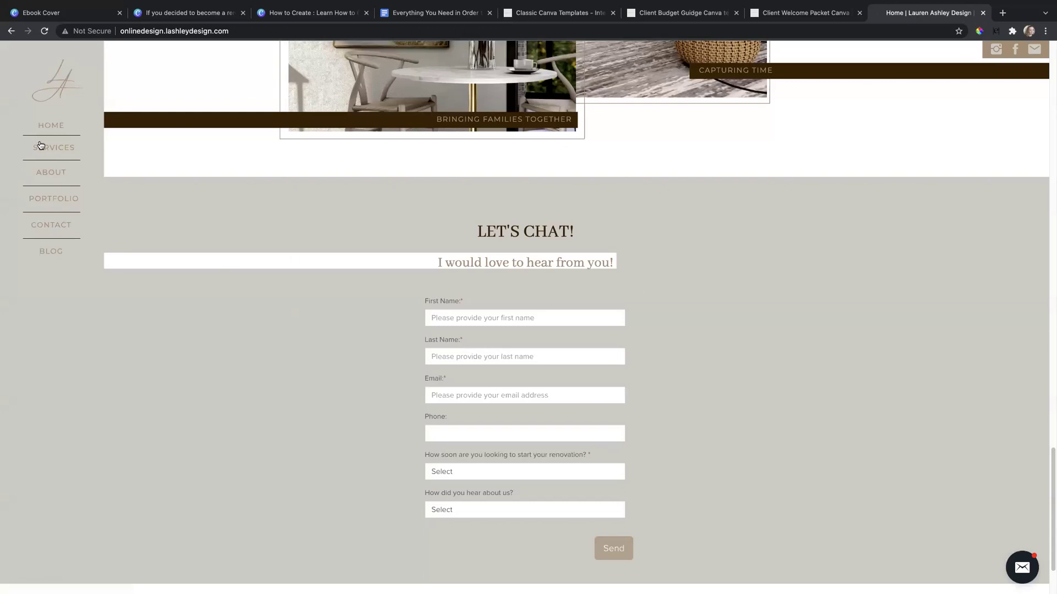
scroll(55, 138, up, 10)
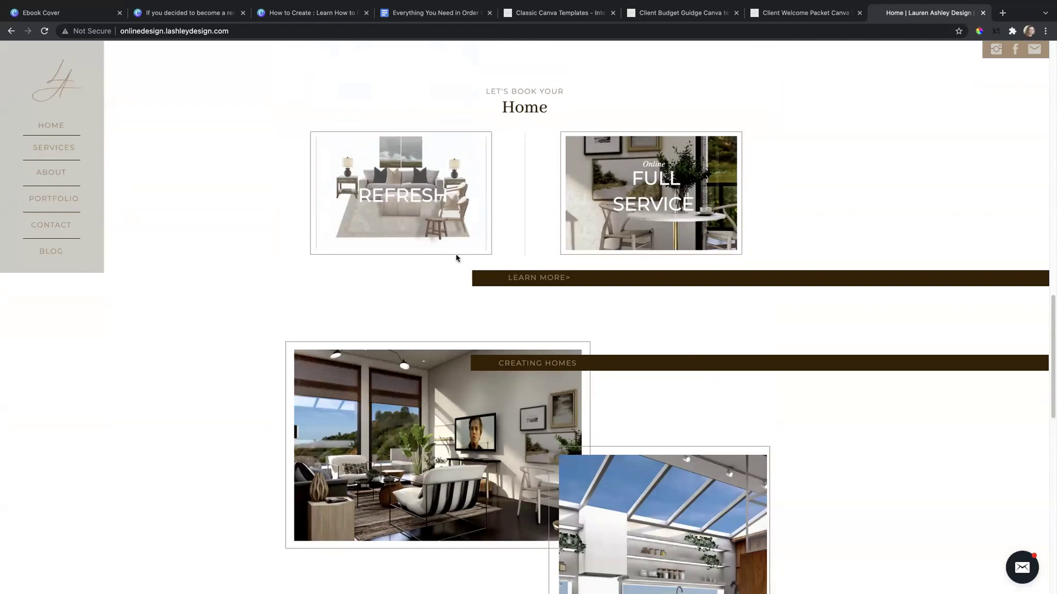
click(420, 215)
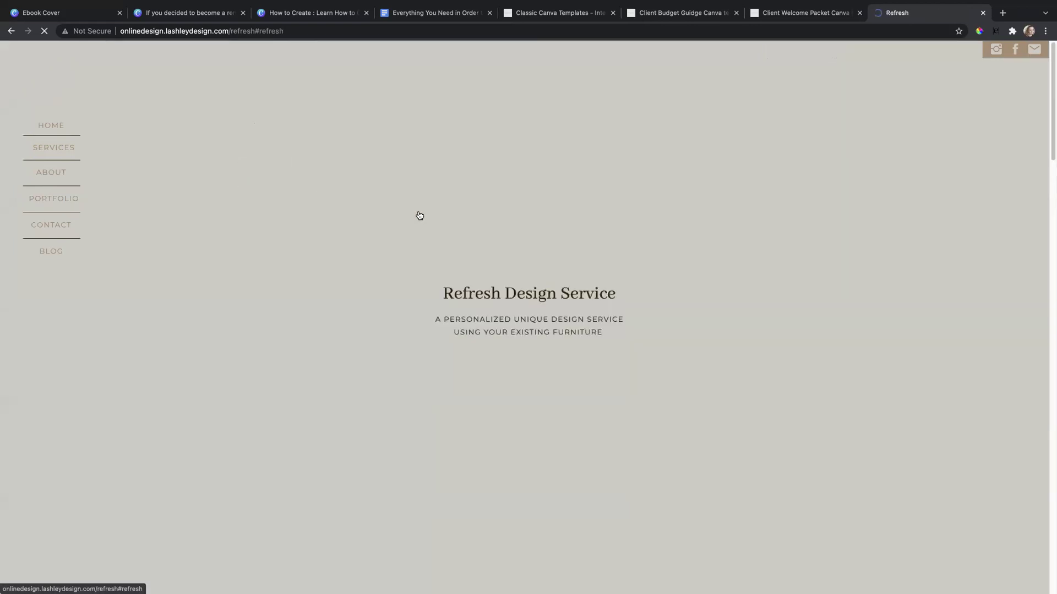
click(314, 31)
key(ctrl+c)
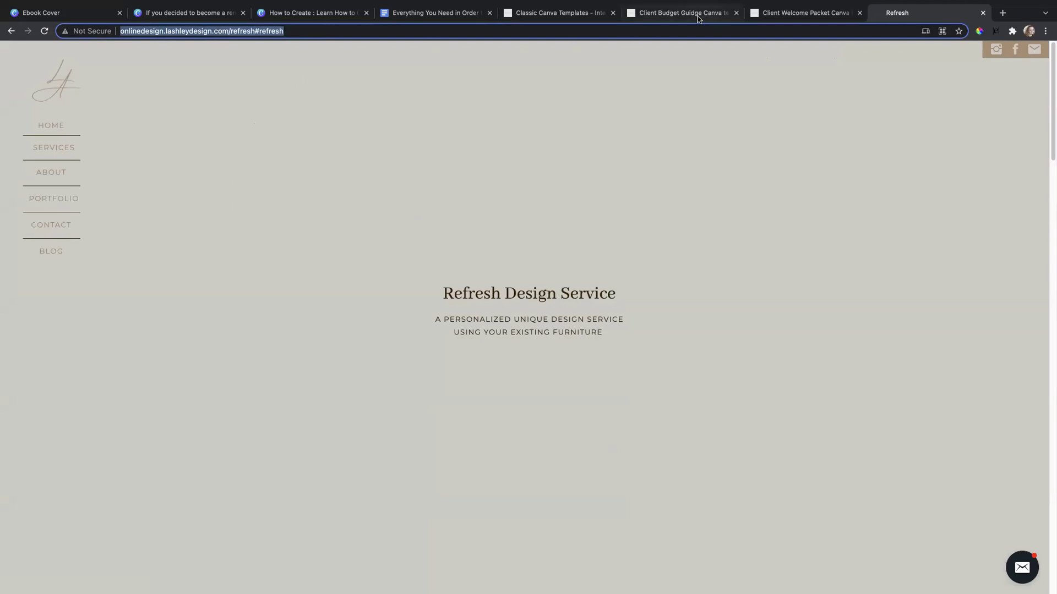
click(215, 16)
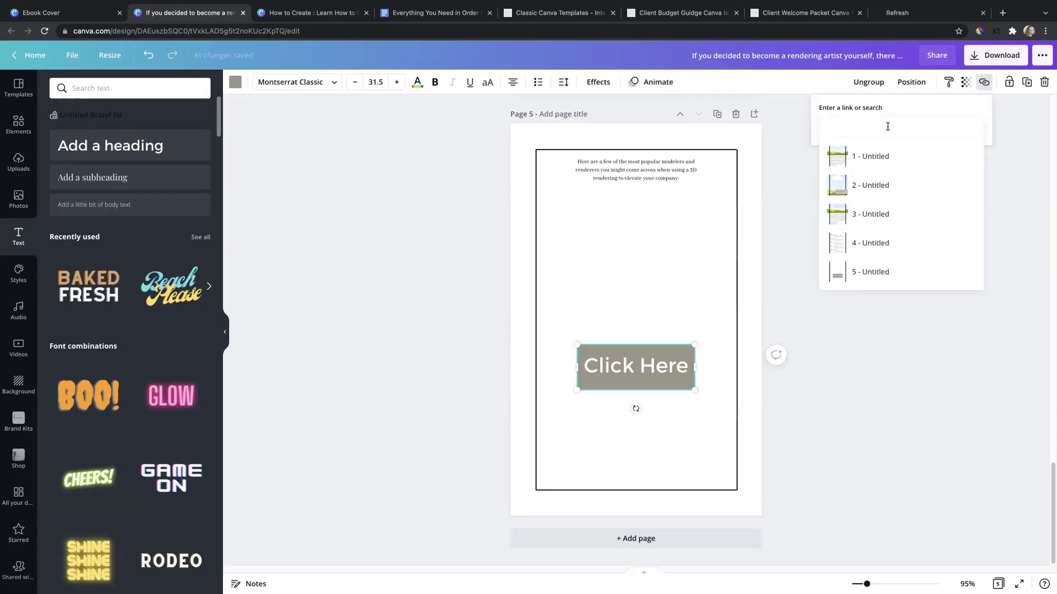
key(ctrl+v)
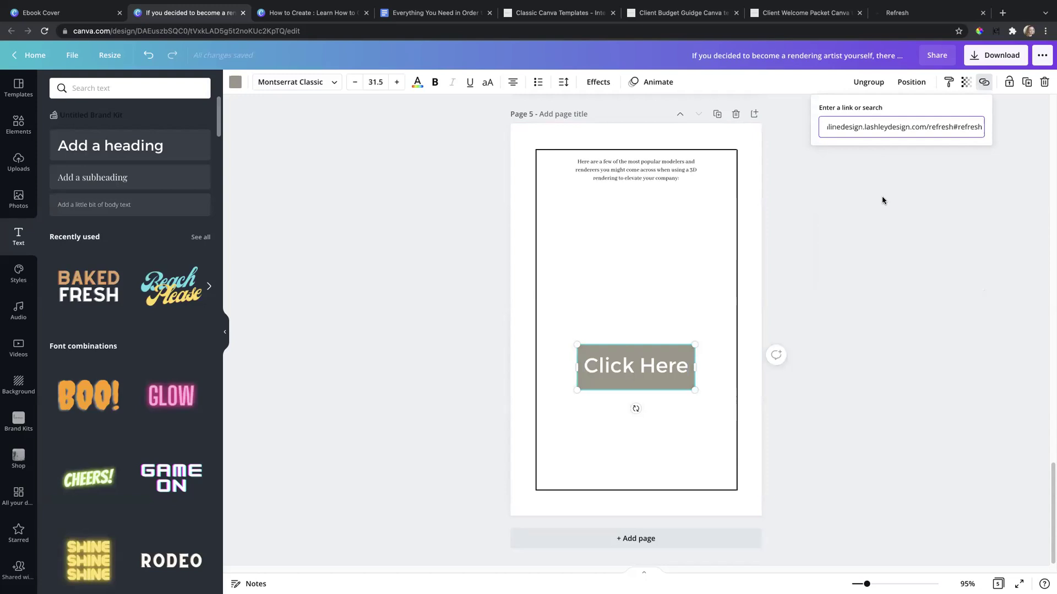
Apply the link to the "Click Here" button on page 5 and remove the underline from its text
key(Return)
click(649, 371)
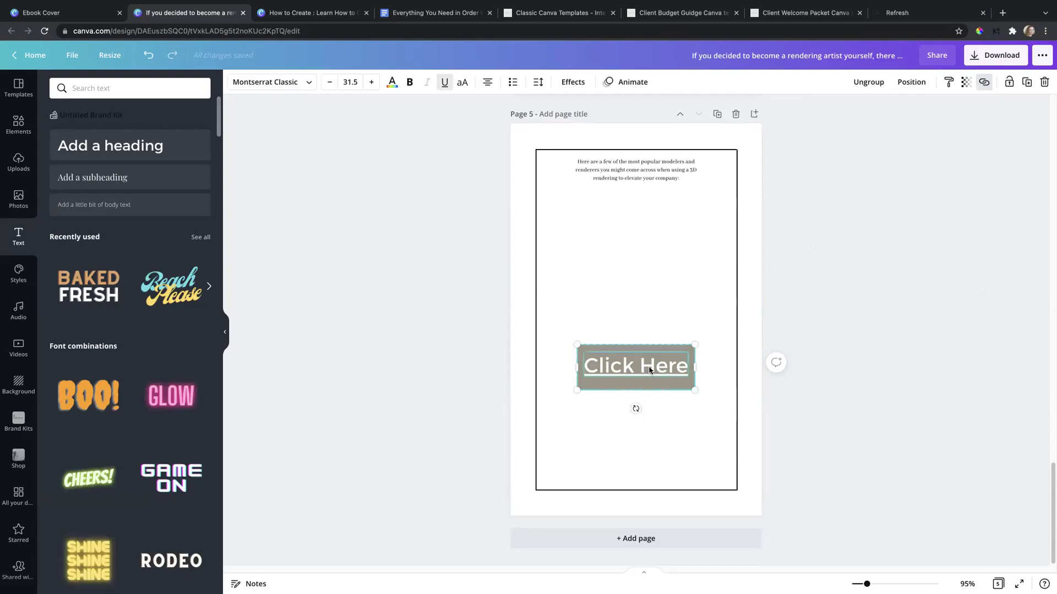
click(449, 88)
click(896, 325)
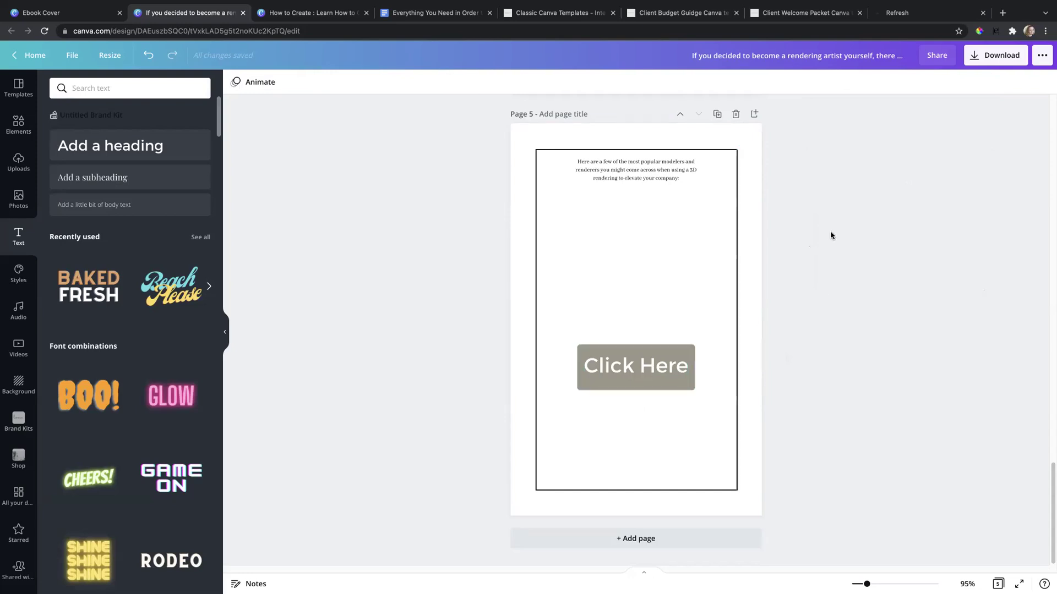
Fill the landscape image frame on page 1 with the uploaded dark kitchen rendering
scroll(842, 244, up, 20)
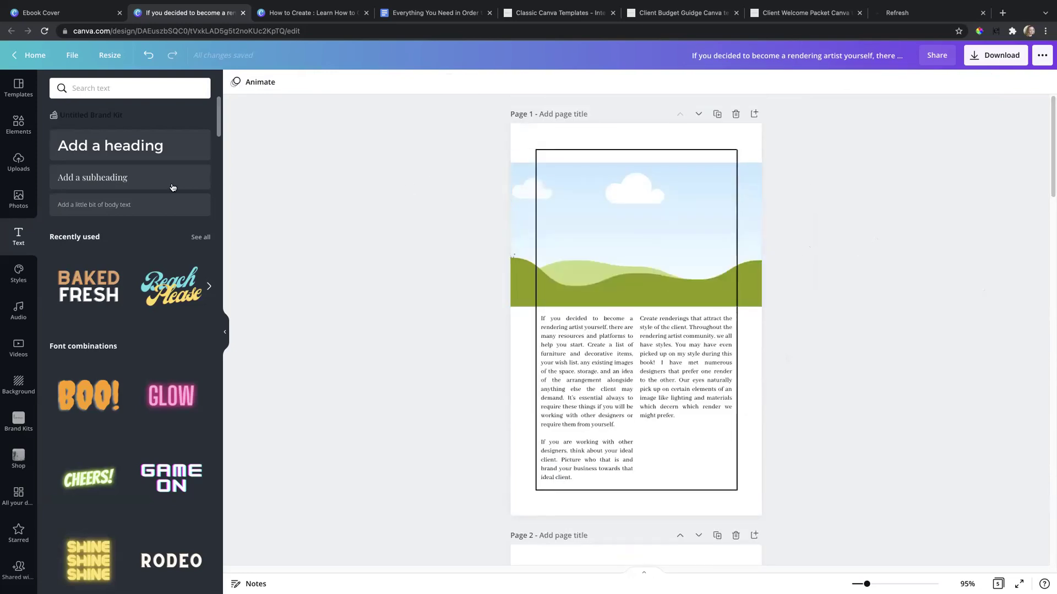
click(18, 162)
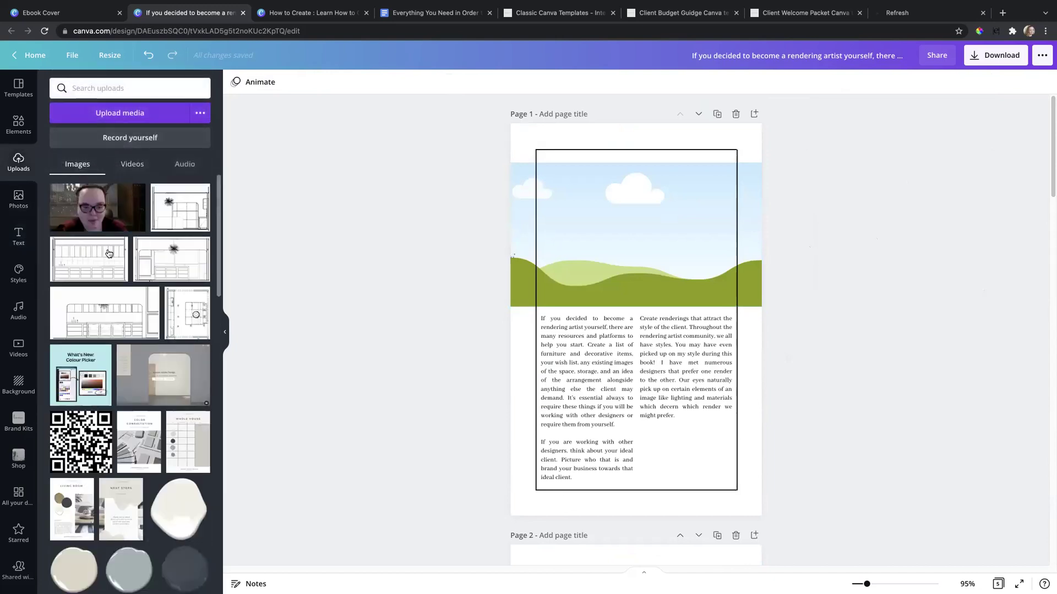
scroll(108, 254, down, 8)
scroll(170, 343, down, 10)
scroll(159, 402, down, 10)
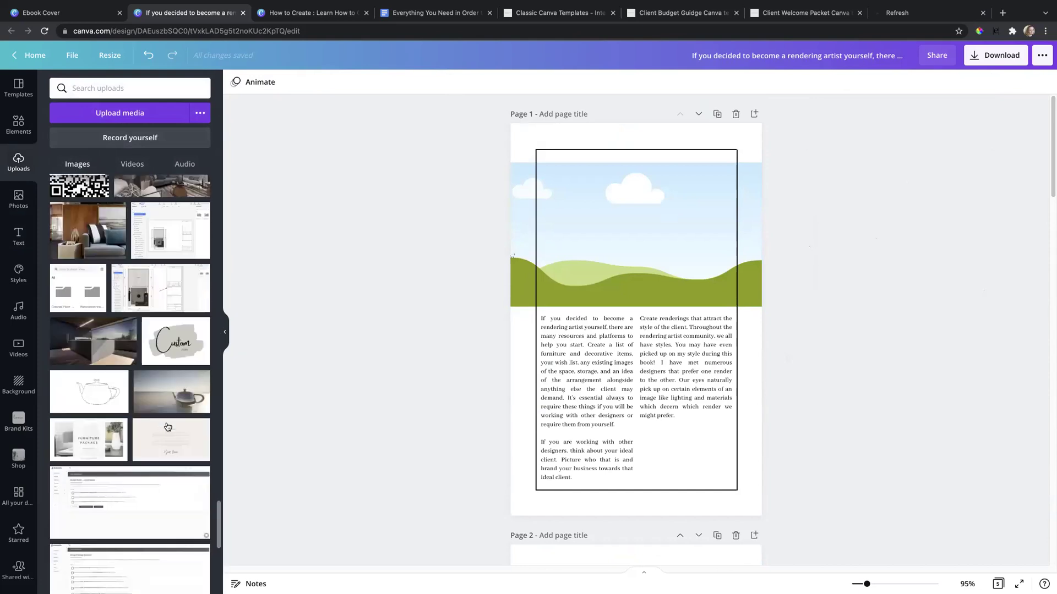
scroll(168, 427, down, 2)
drag(94, 291, 585, 256)
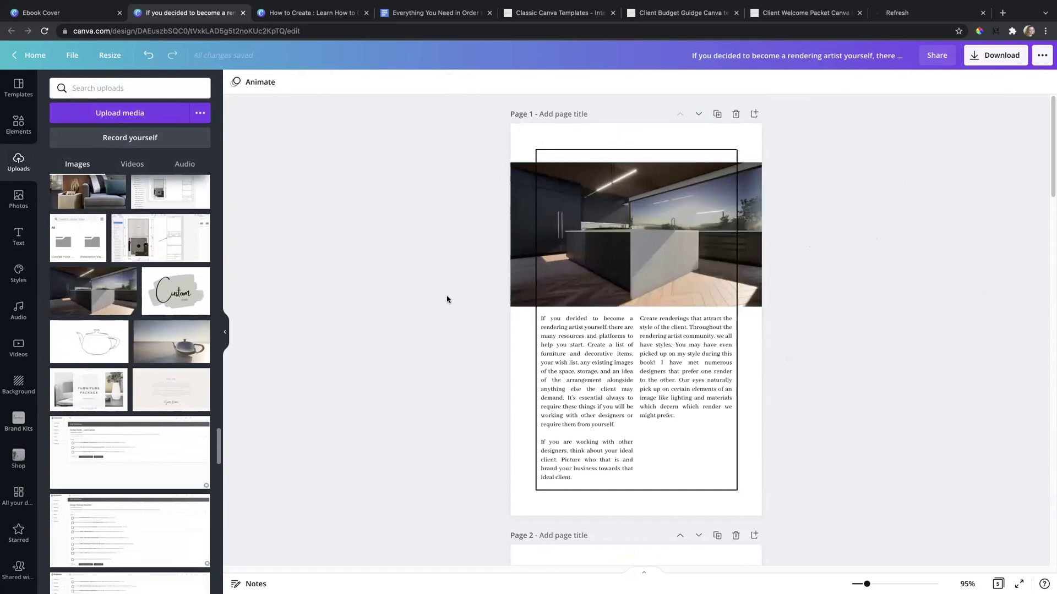
Link the kitchen image on page 1 to the copied Refresh page address, onlinedesign.lashleydesign.com/refresh#refresh
click(672, 262)
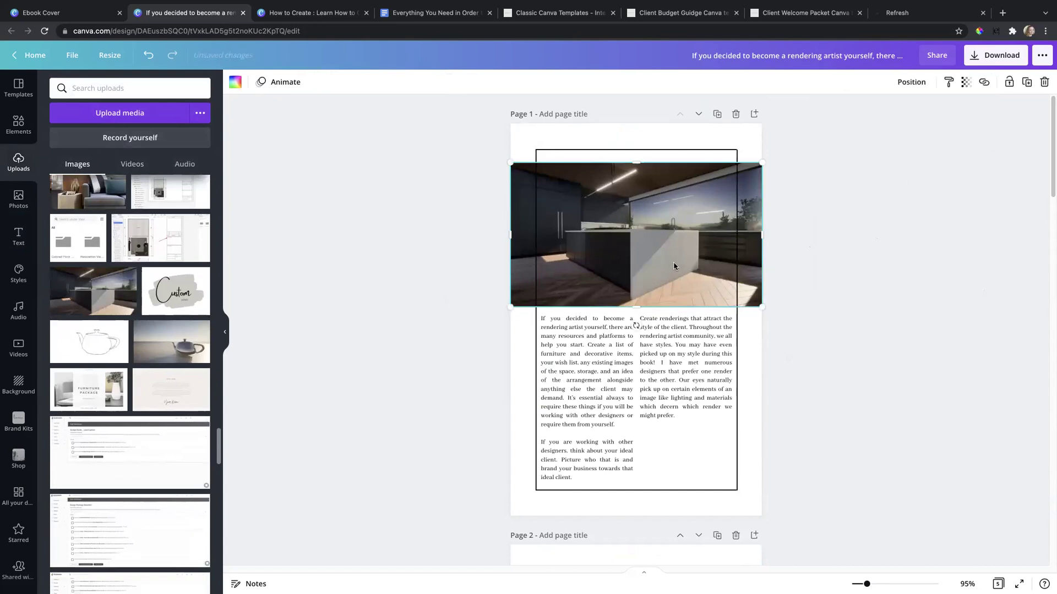
click(984, 82)
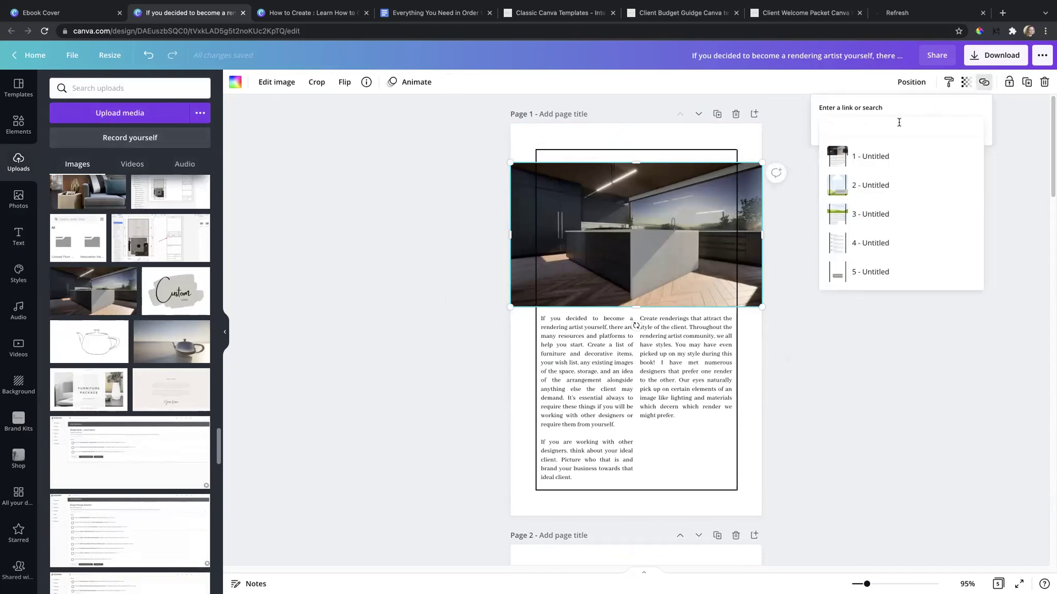
key(ctrl+v)
key(Return)
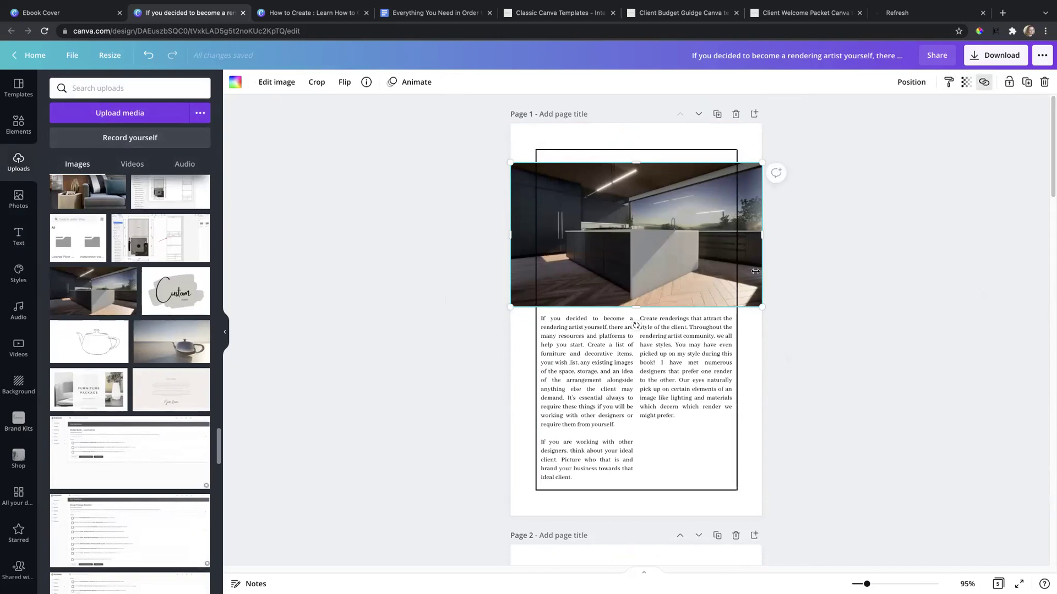
Review the ebook's pages and download all 5 of them as a PDF Print file
scroll(801, 350, down, 10)
scroll(802, 349, down, 10)
scroll(791, 242, down, 8)
scroll(762, 316, up, 15)
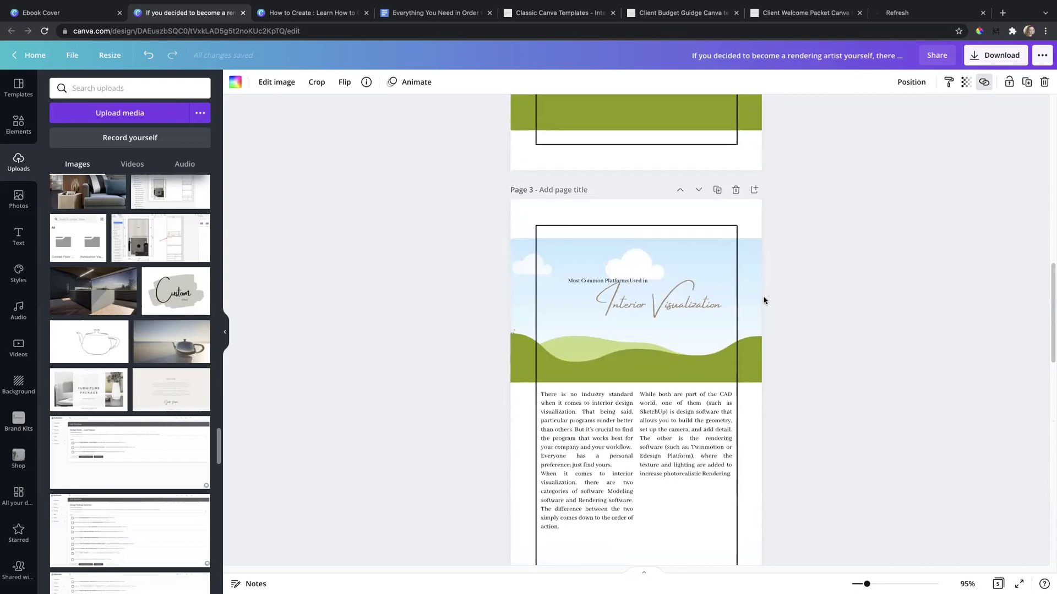
scroll(764, 301, up, 12)
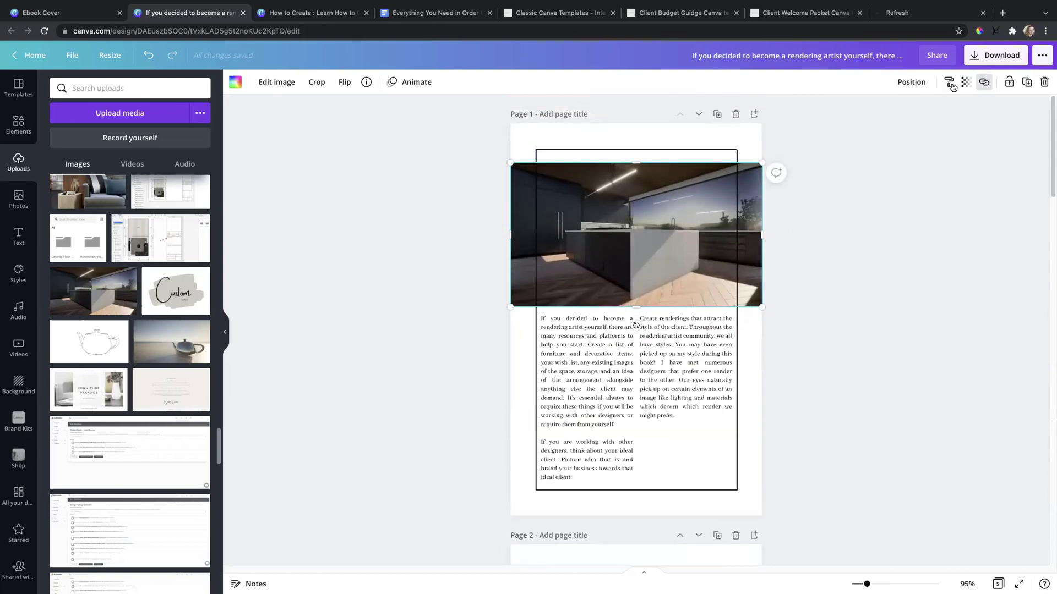
click(1005, 58)
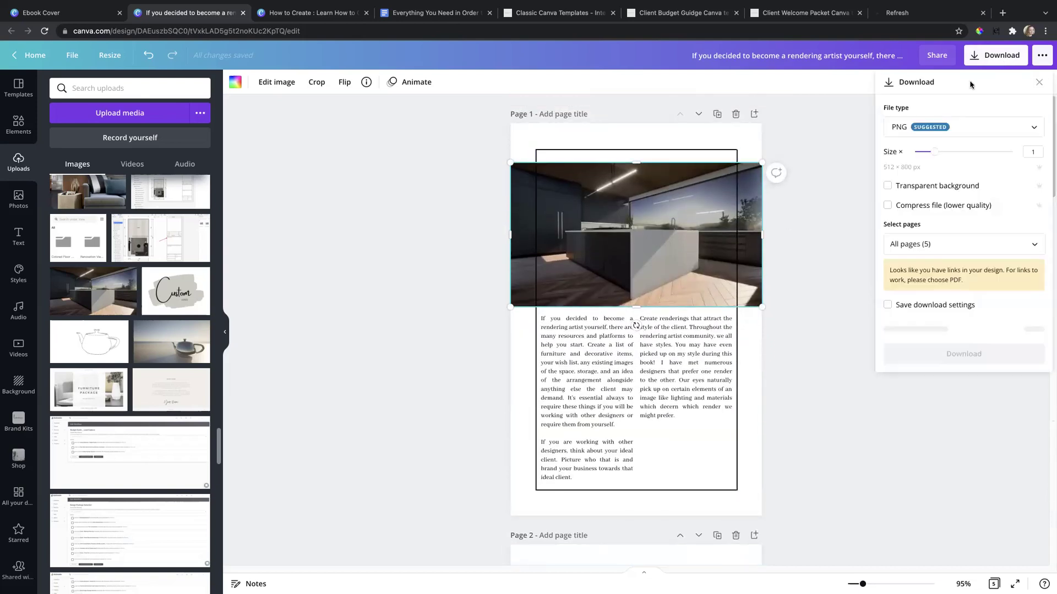
click(958, 127)
click(917, 220)
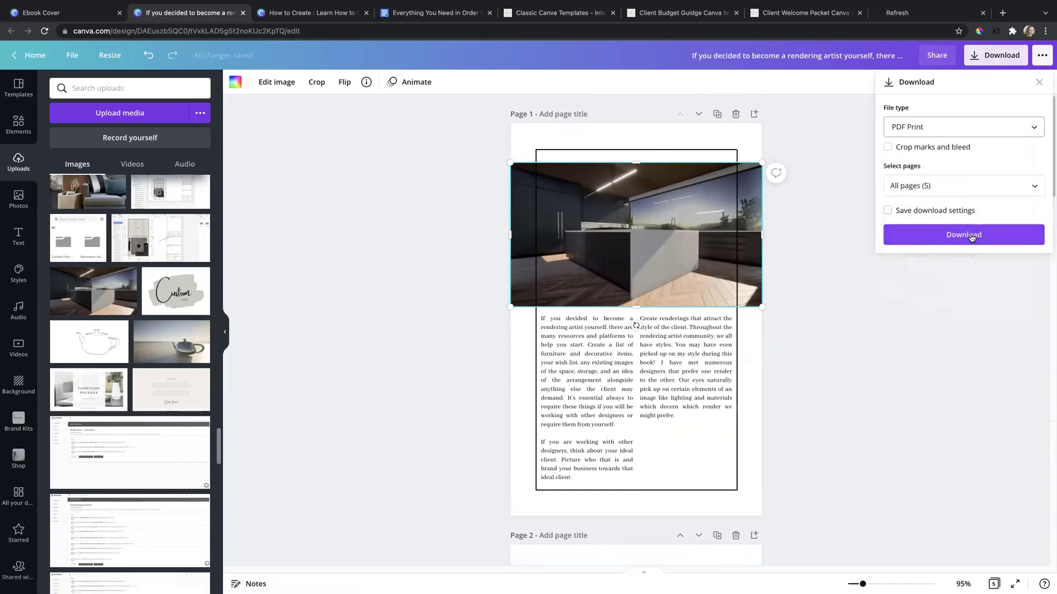
click(972, 235)
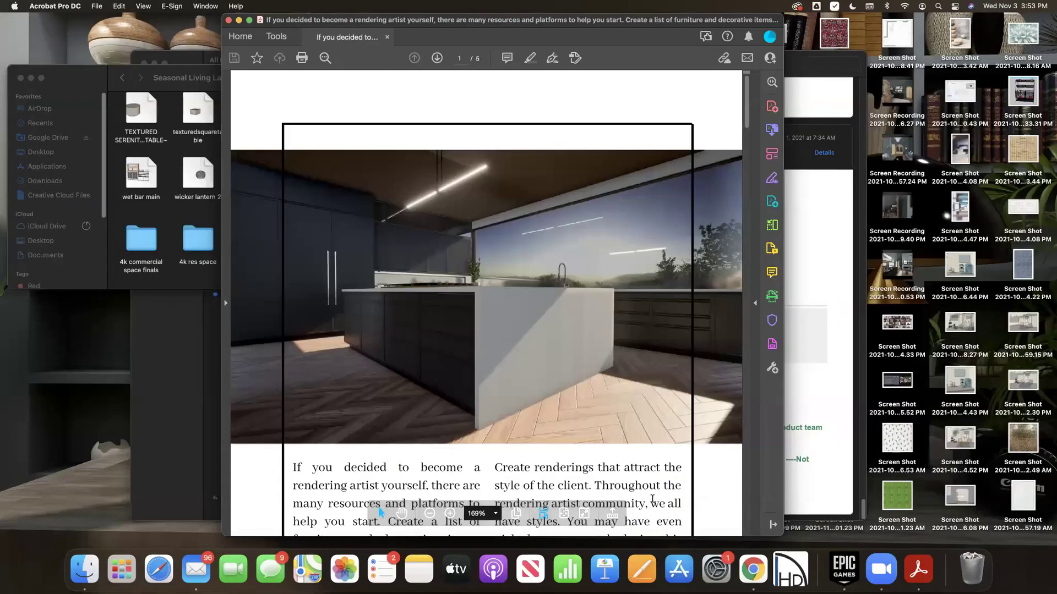
Inspect page 1 of the exported PDF in Acrobat, checking the kitchen image's link and the text layout
scroll(555, 303, down, 1)
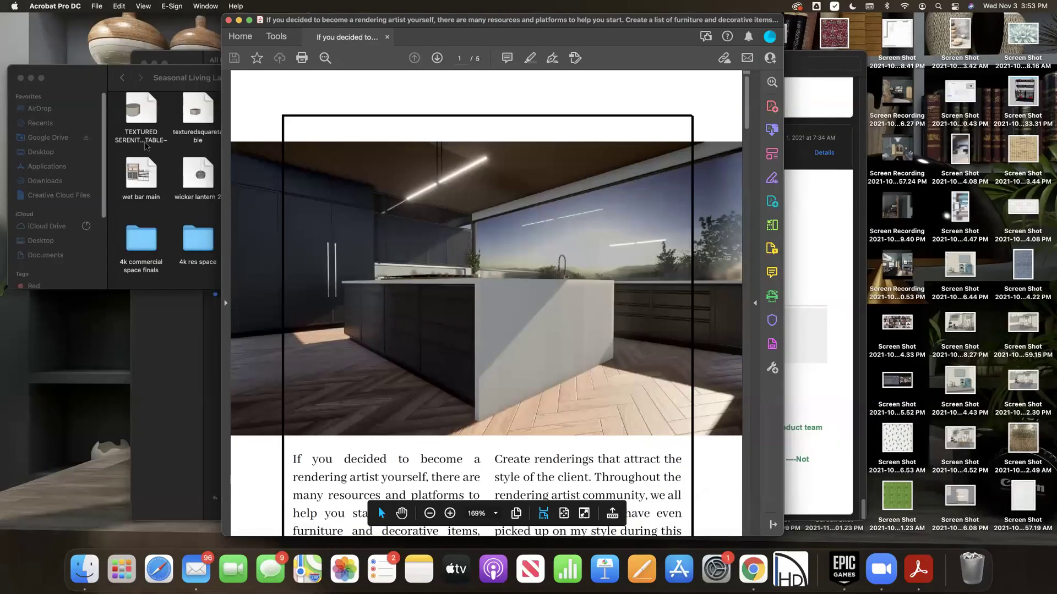
click(20, 79)
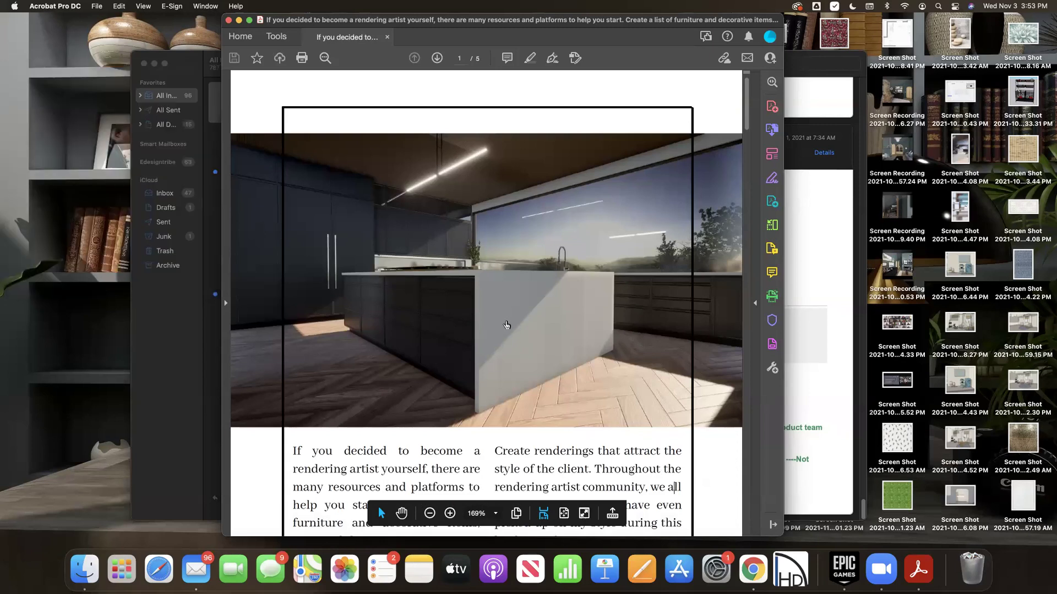
scroll(585, 305, down, 4)
scroll(583, 306, down, 4)
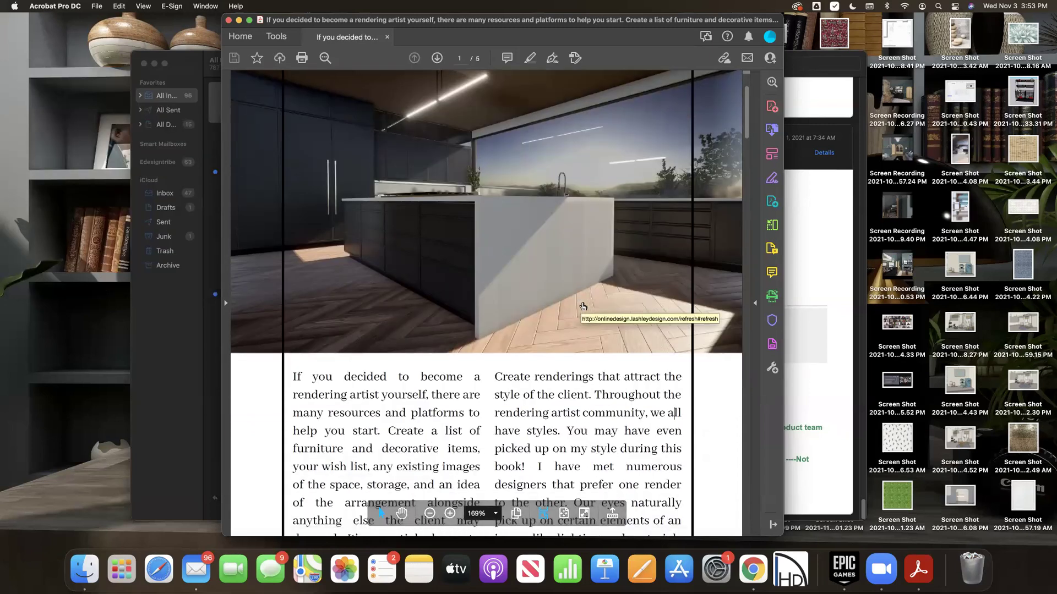
scroll(586, 310, down, 3)
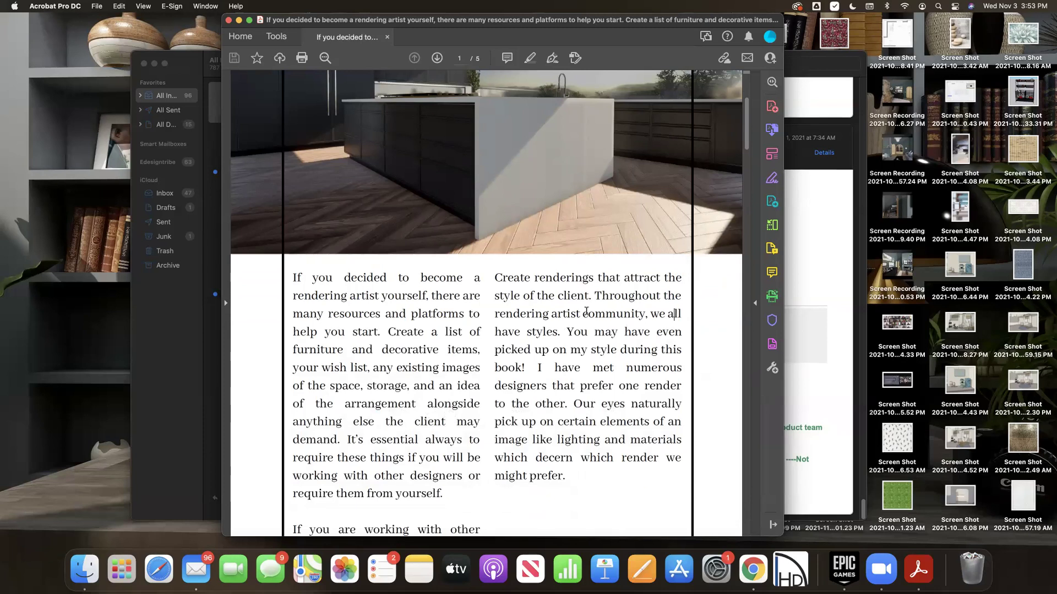
scroll(633, 370, down, 4)
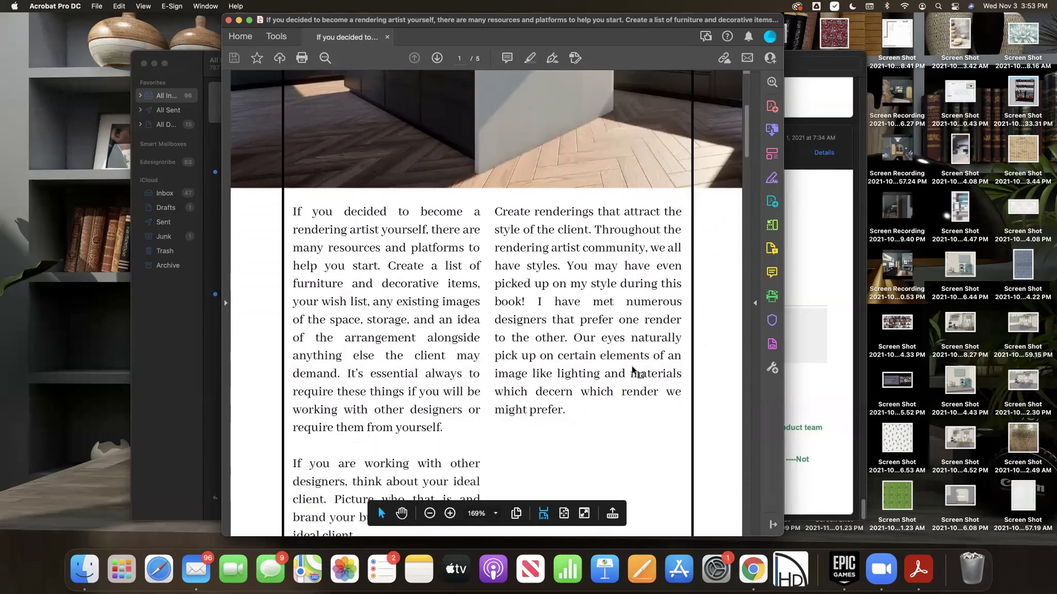
scroll(633, 370, down, 10)
Test the "Click Here" button on page 5 of the PDF and allow the connection to onlinedesign.lashleydesign.com
drag(747, 182, 705, 486)
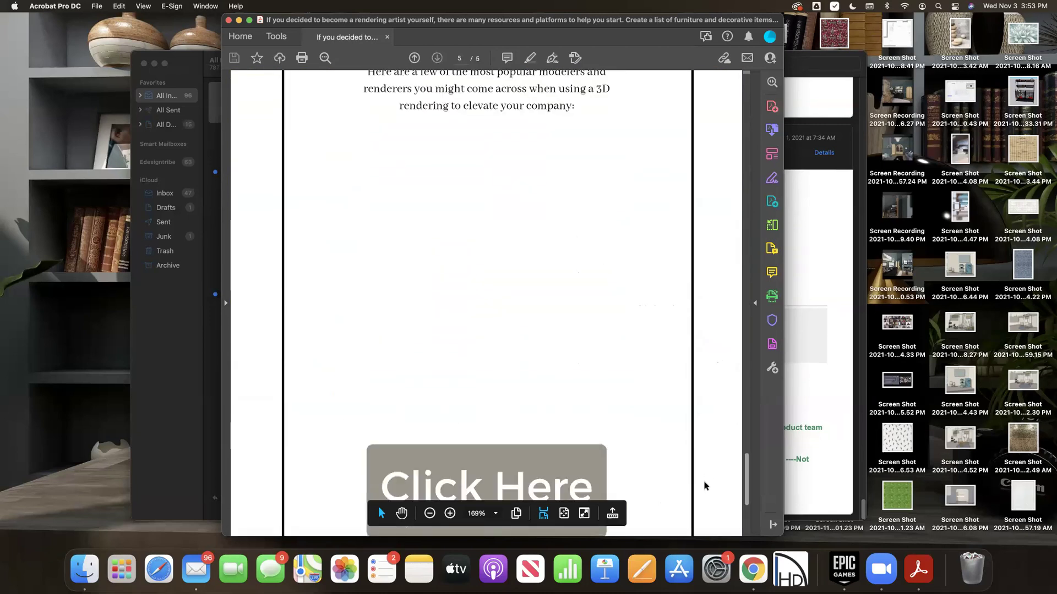
scroll(704, 485, down, 2)
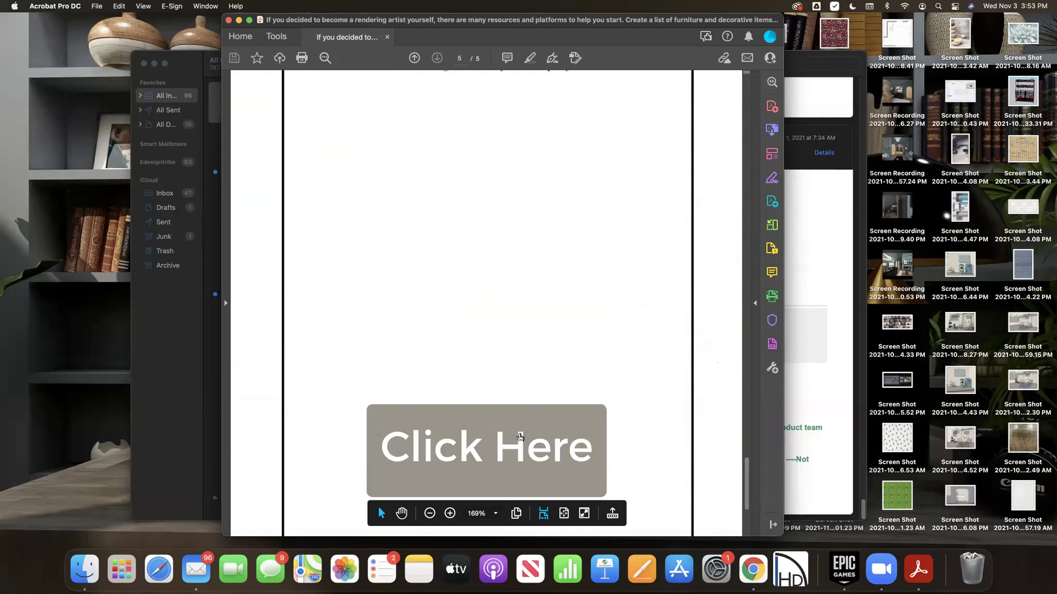
click(519, 437)
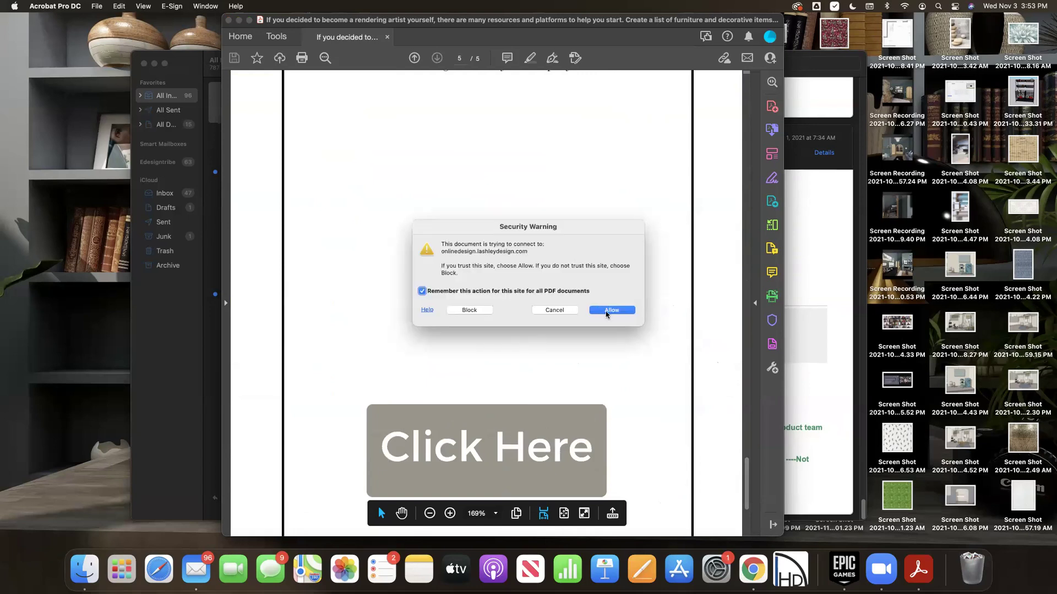
click(610, 310)
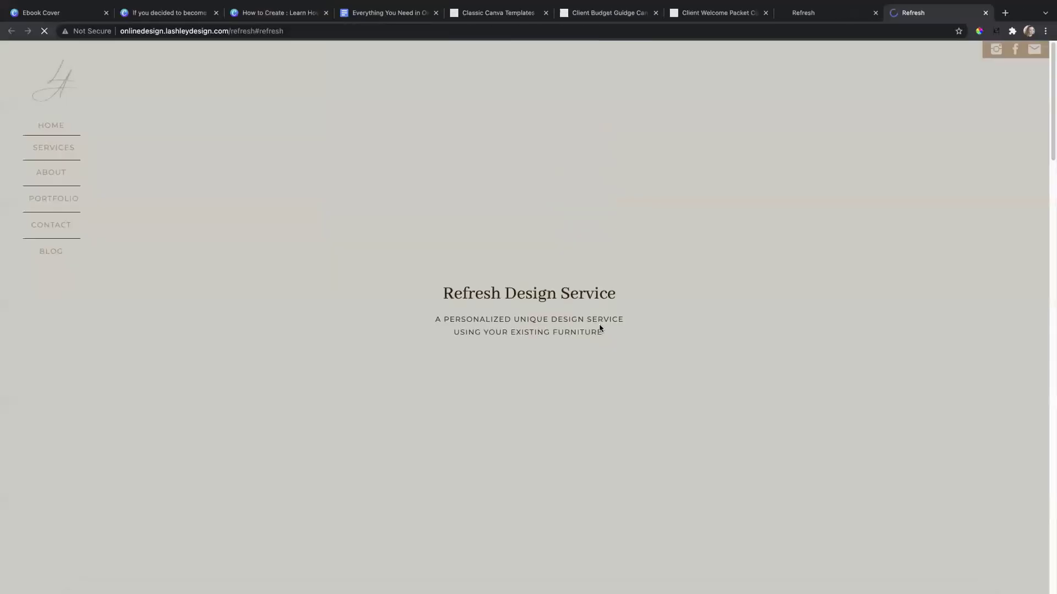
Look through the Refresh Design Service page and open the download form from its budget section
scroll(564, 287, down, 20)
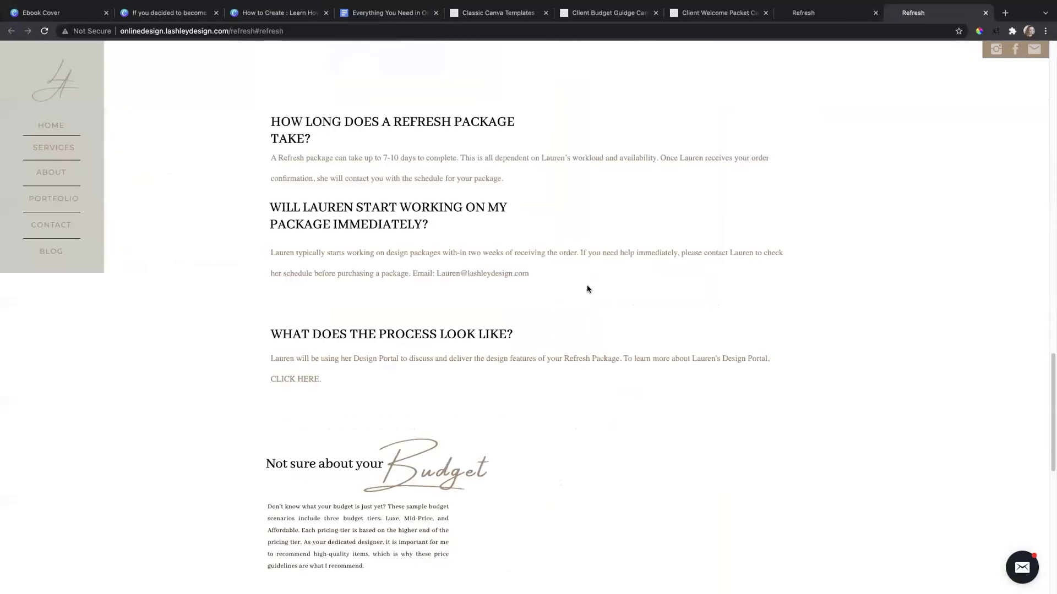
scroll(598, 286, up, 20)
scroll(600, 288, up, 12)
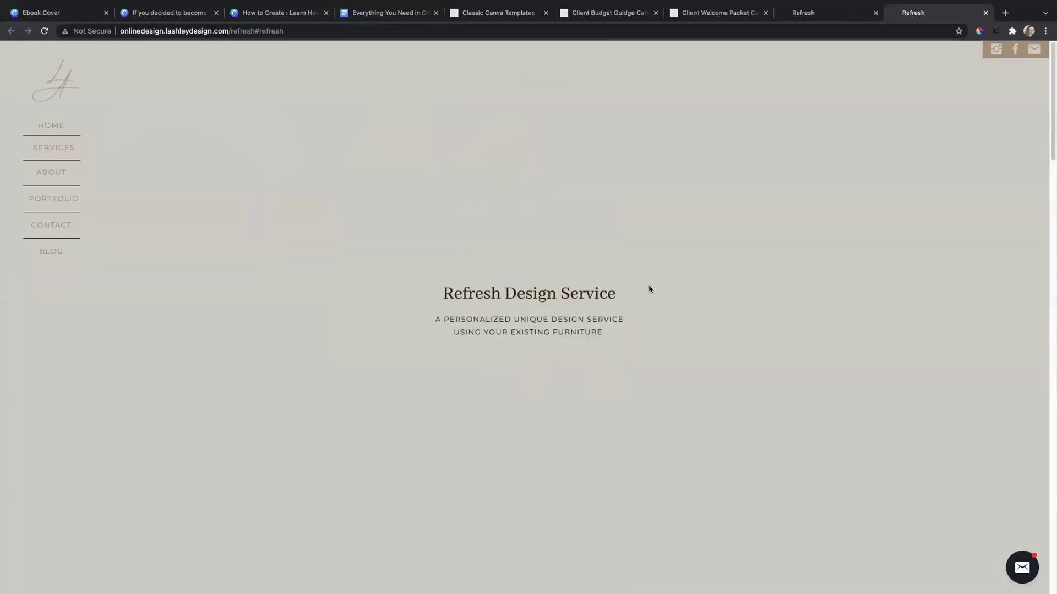
scroll(653, 290, down, 20)
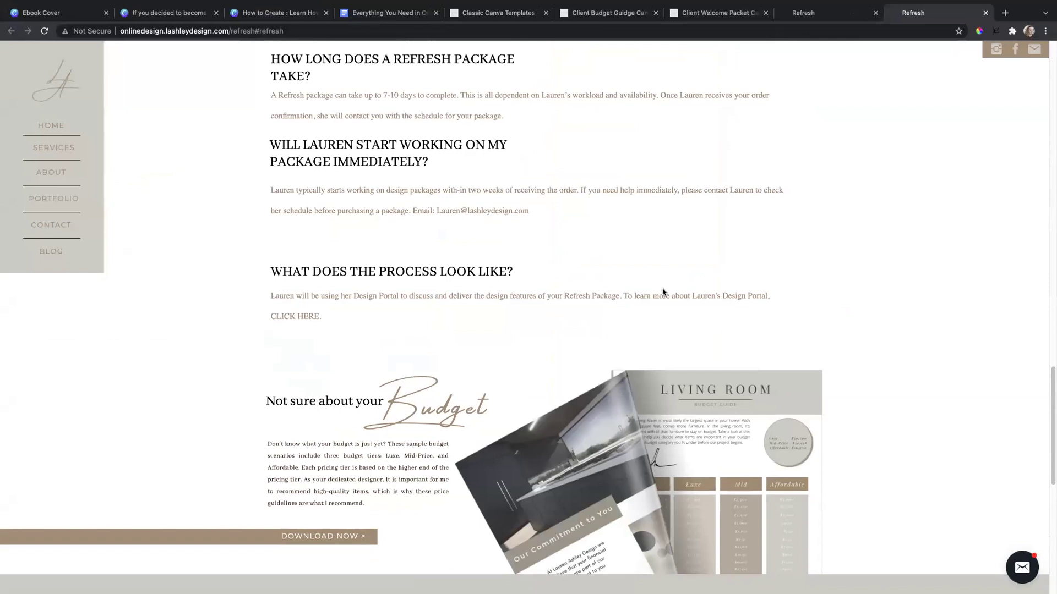
scroll(663, 291, down, 6)
scroll(630, 251, up, 4)
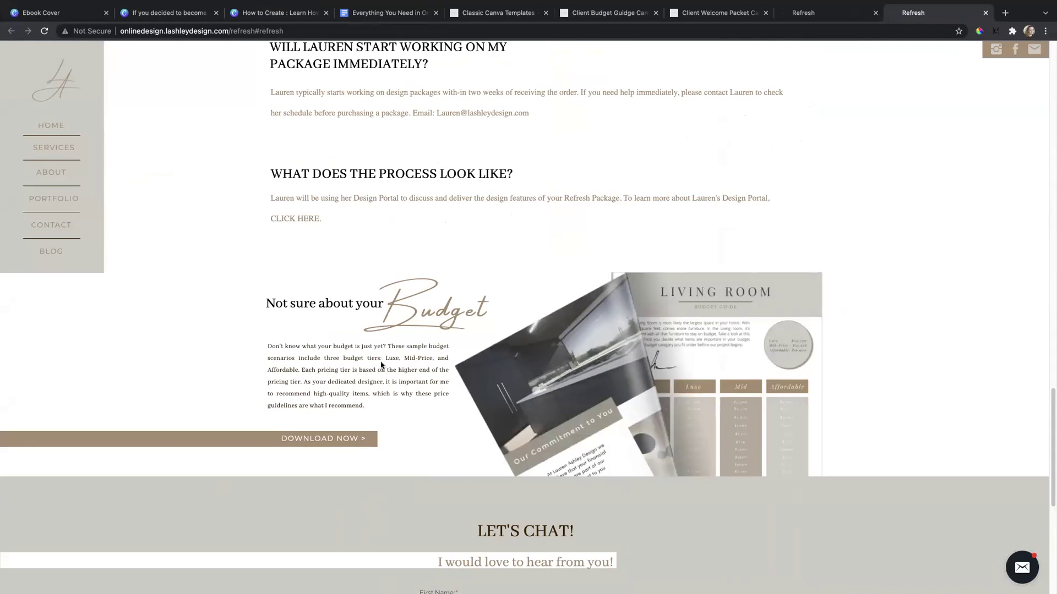
click(348, 439)
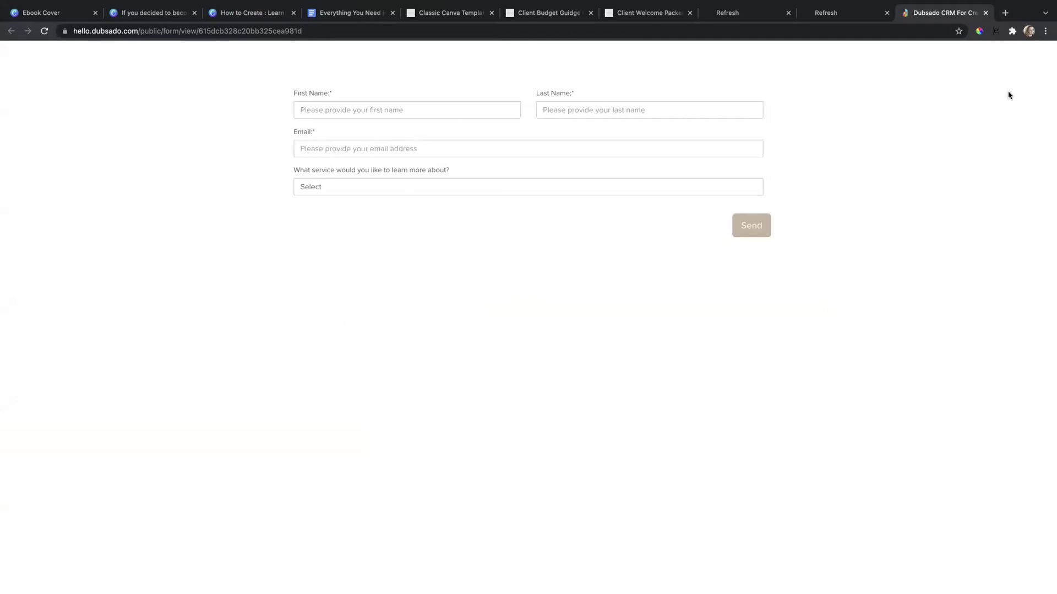
Go to dubsado.com in a new browser tab and log in with the saved account credentials
click(1005, 13)
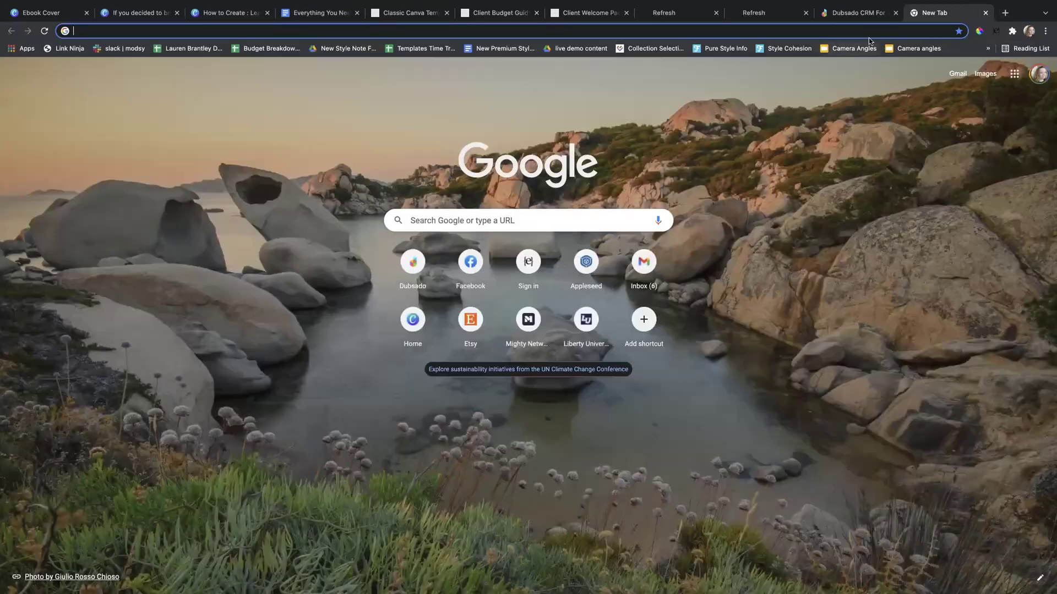
click(869, 33)
text(dubsado.com)
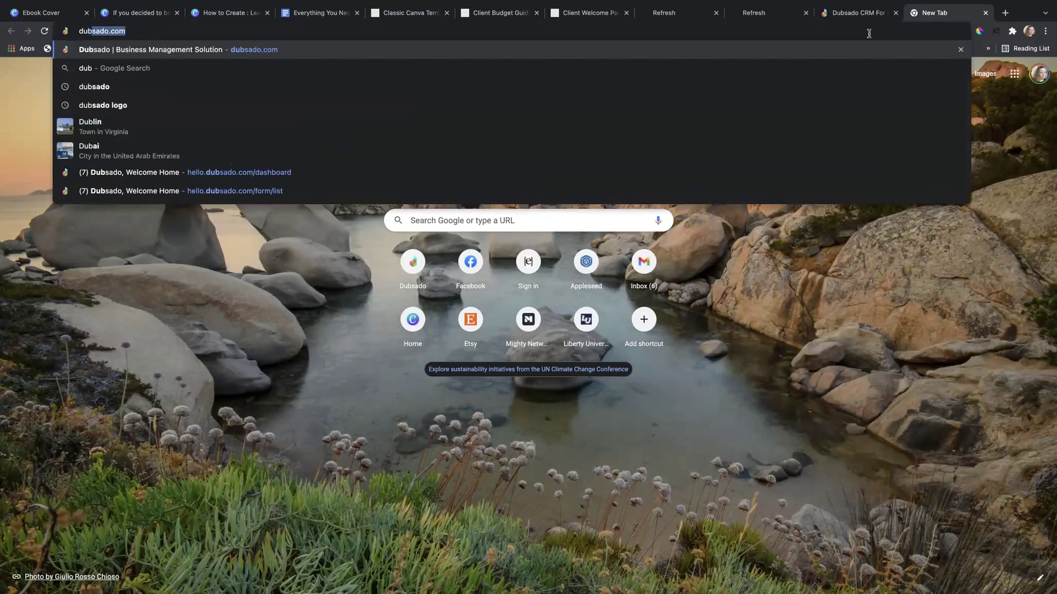
key(Return)
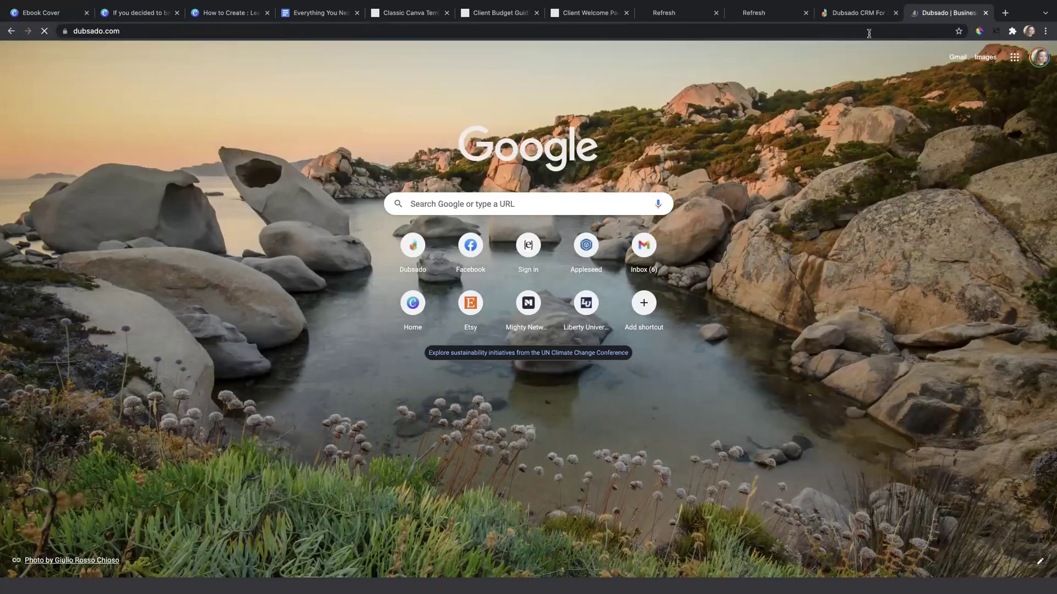
click(881, 72)
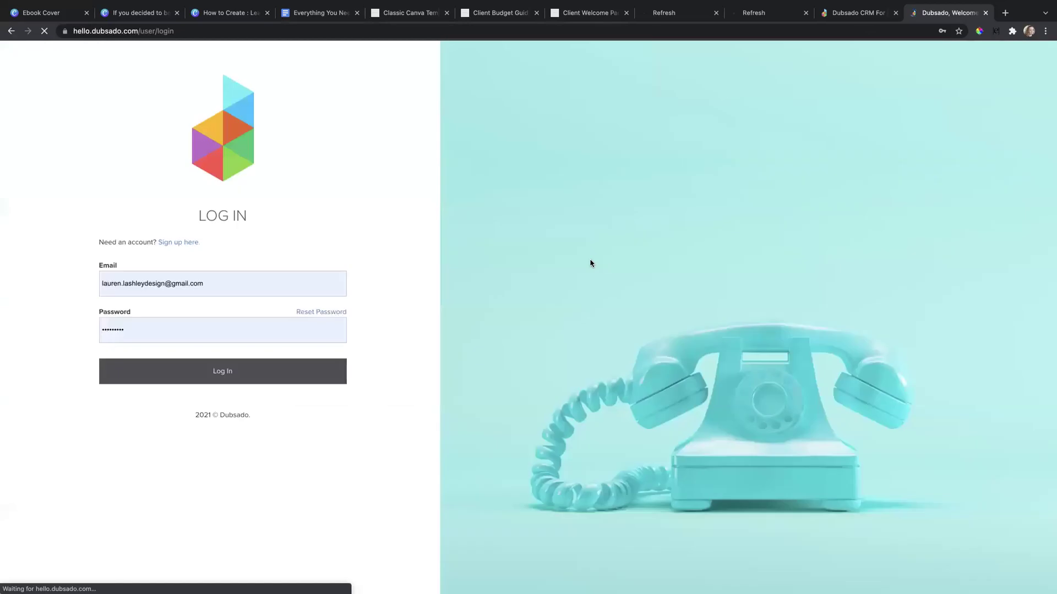
click(259, 378)
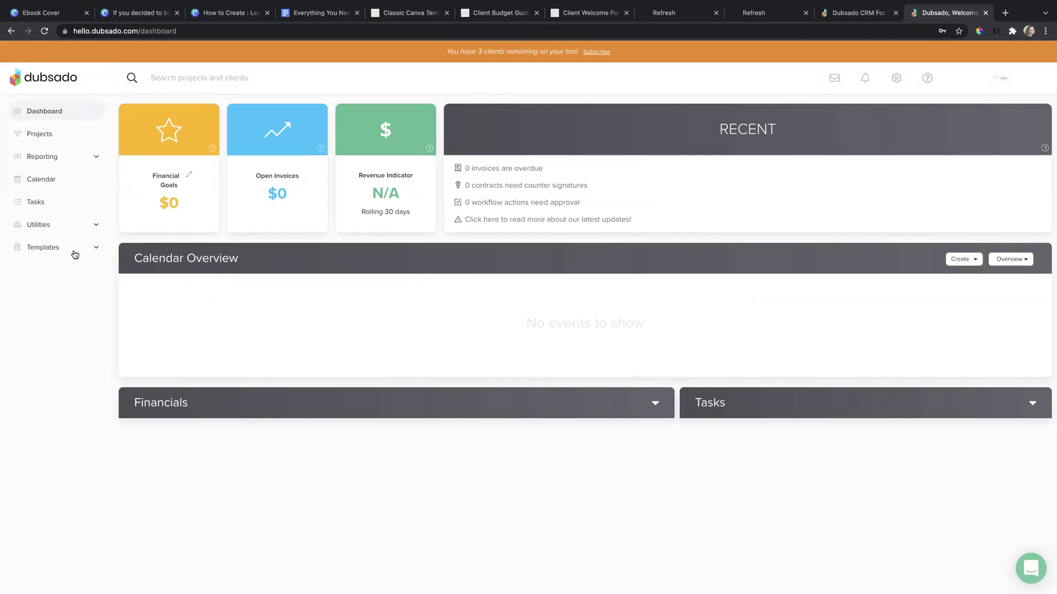
Open the Budget Guide lead capture form from the form templates
click(77, 253)
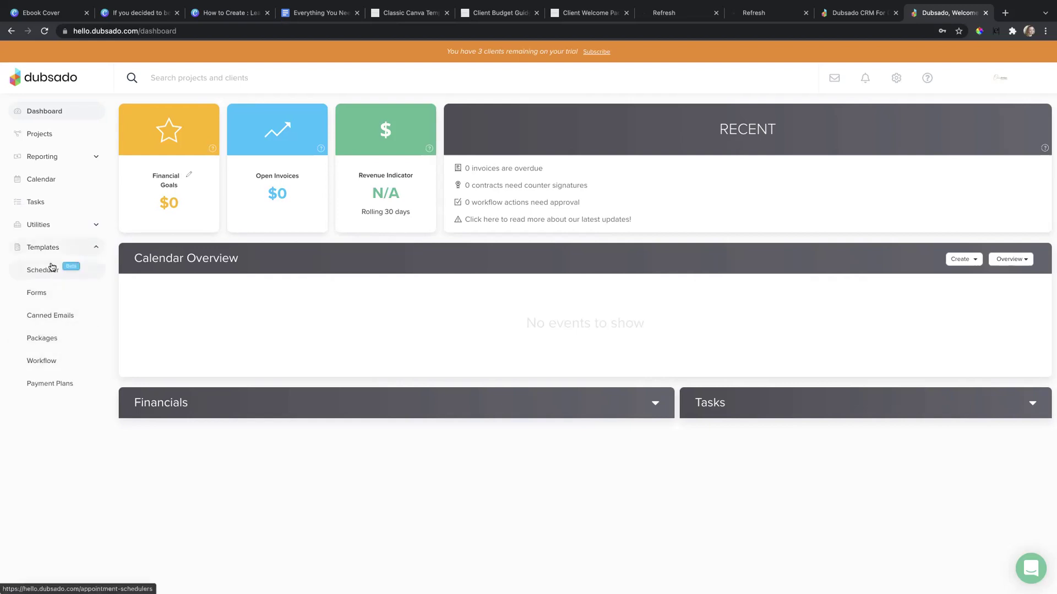
click(41, 291)
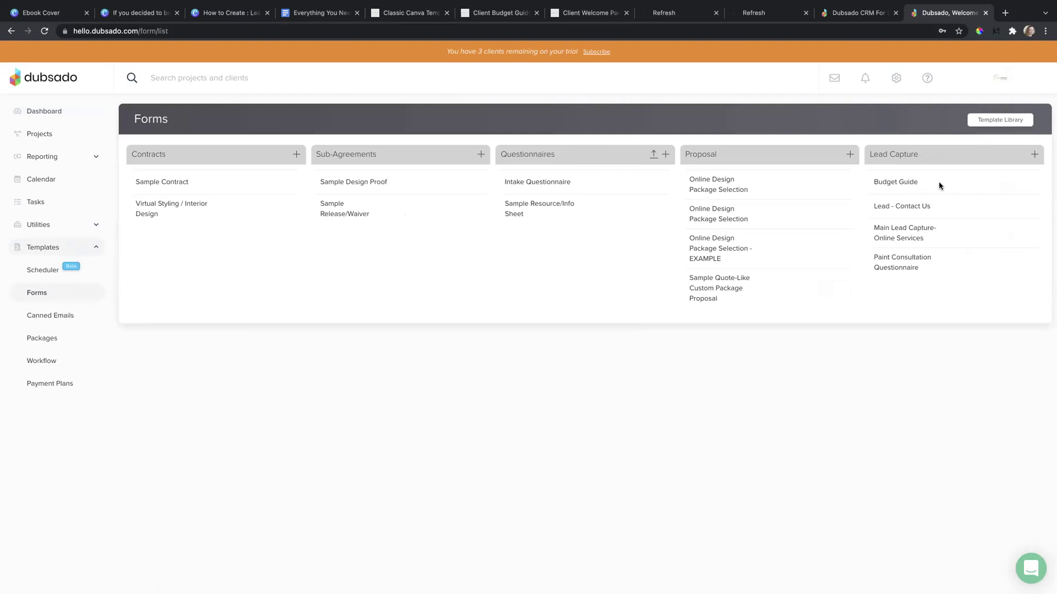
click(904, 186)
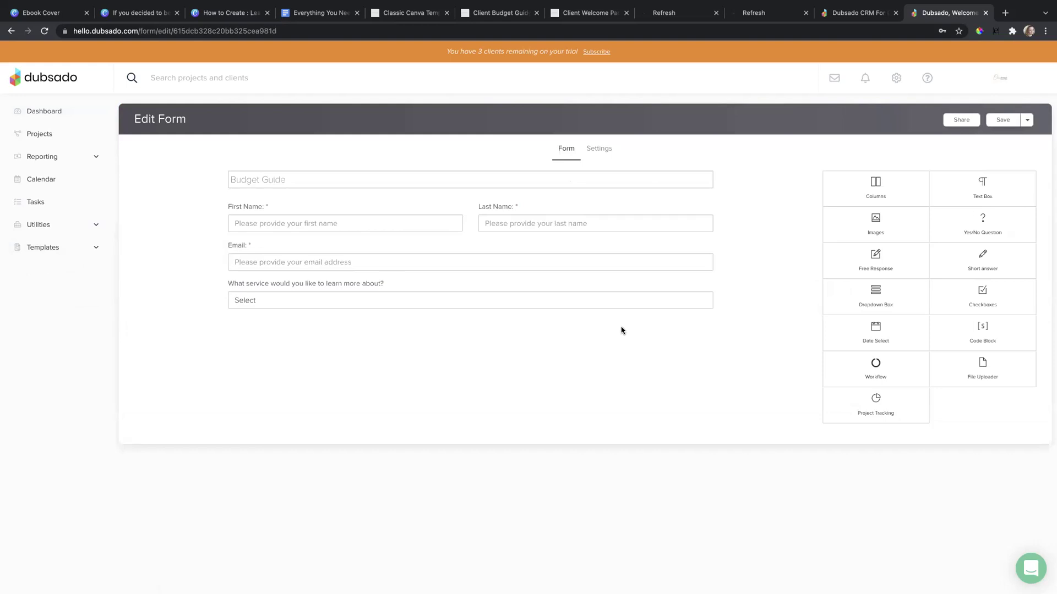
Look through the Budget Guide form's settings, including workflow, lead capture options, question styling and privacy, and compare them with its form layout
click(607, 150)
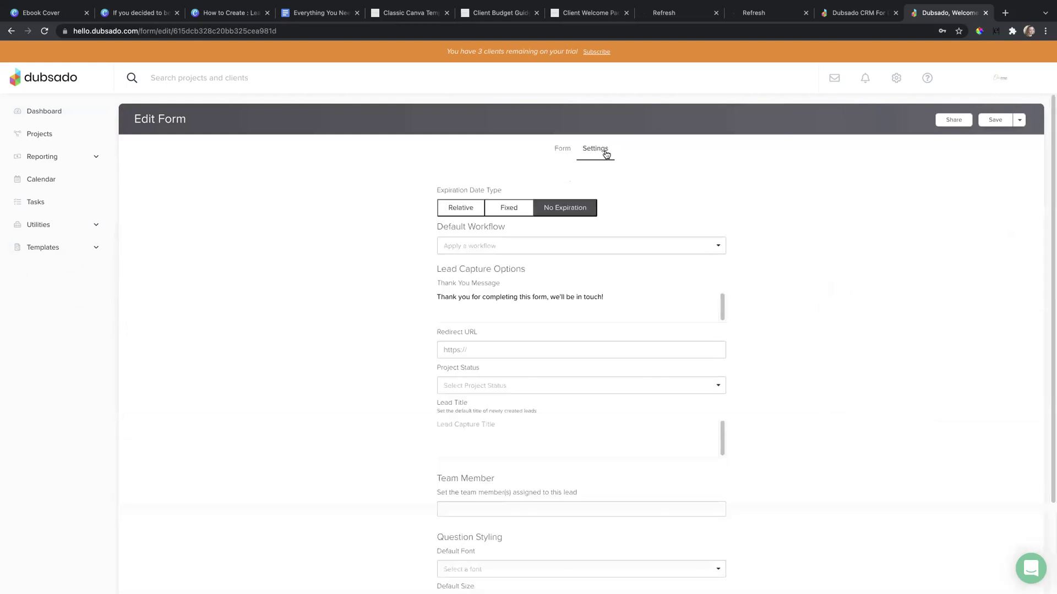
scroll(788, 372, down, 3)
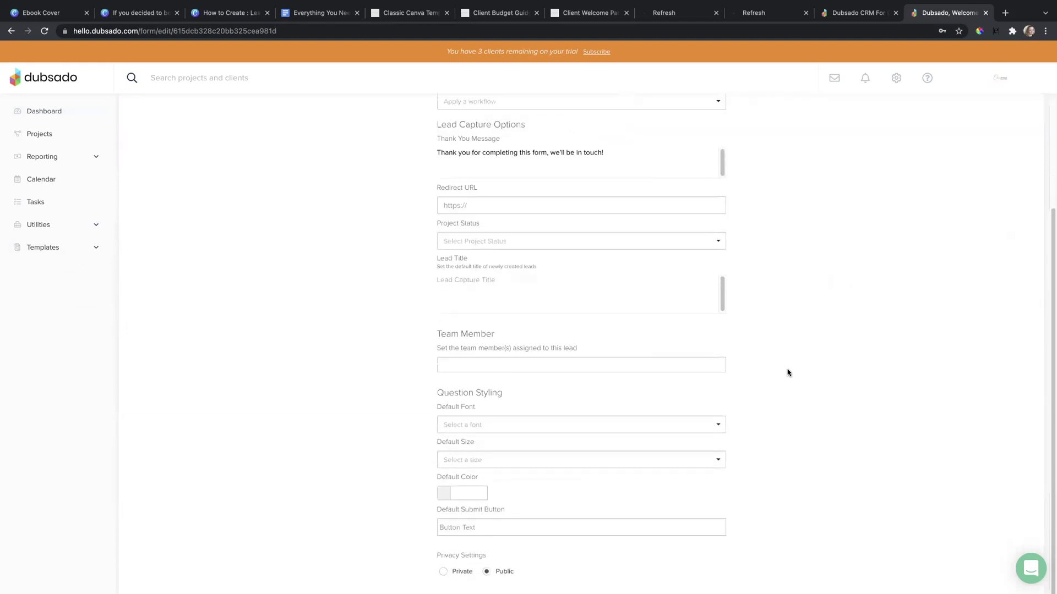
scroll(787, 372, up, 3)
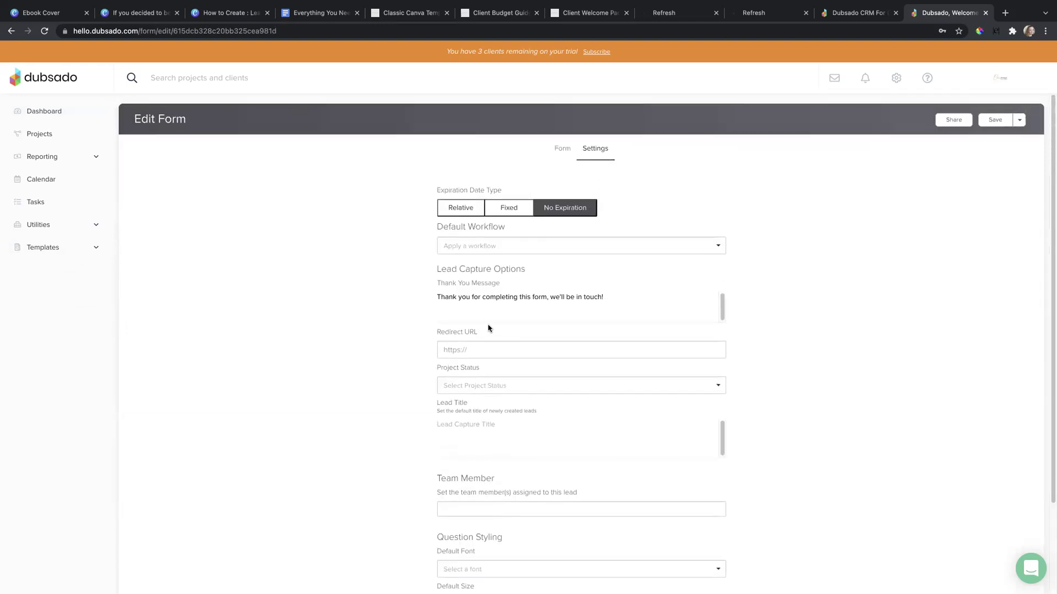
click(561, 150)
click(601, 153)
Open the workflow templates and review the actions of the Budget Guide _ Lead Capture workflow
click(25, 249)
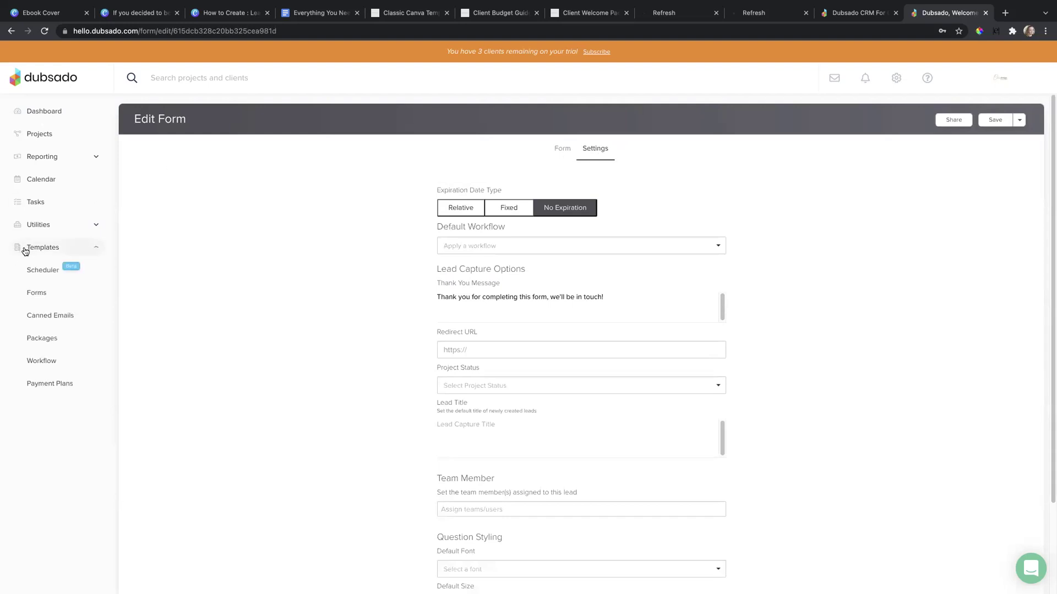
click(40, 361)
click(616, 102)
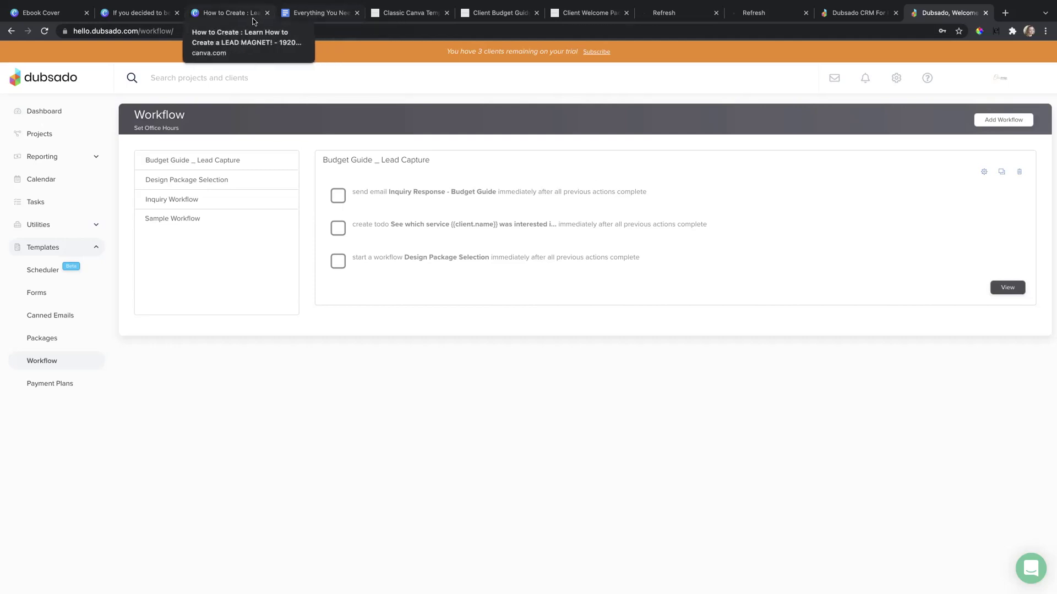
Switch to the "How to Create: Learn How to Create a LEAD MAGNET!" design in Canva and present it full screen from slide 15
click(242, 16)
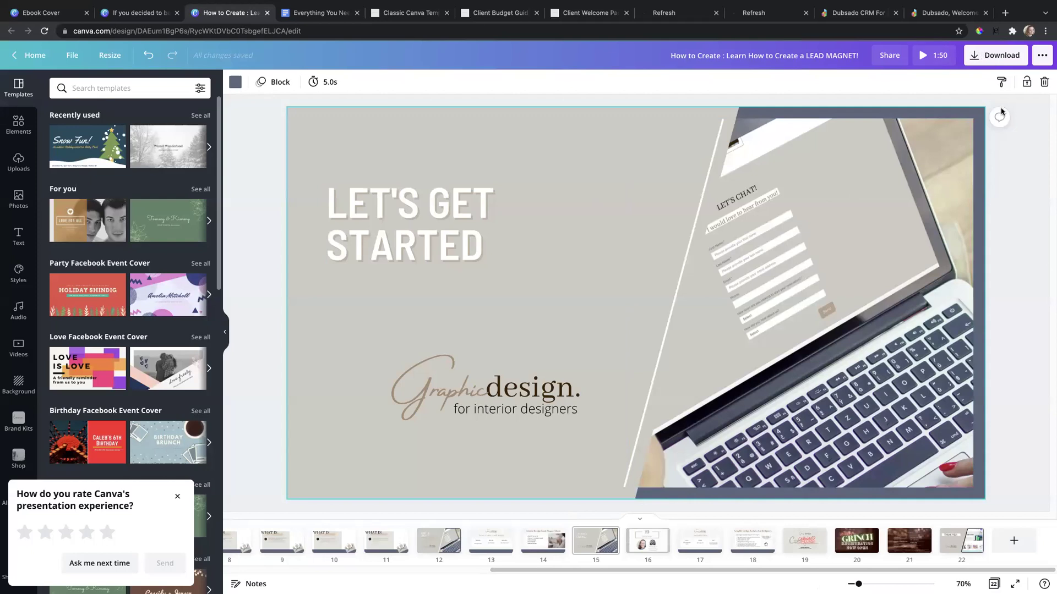
click(1040, 61)
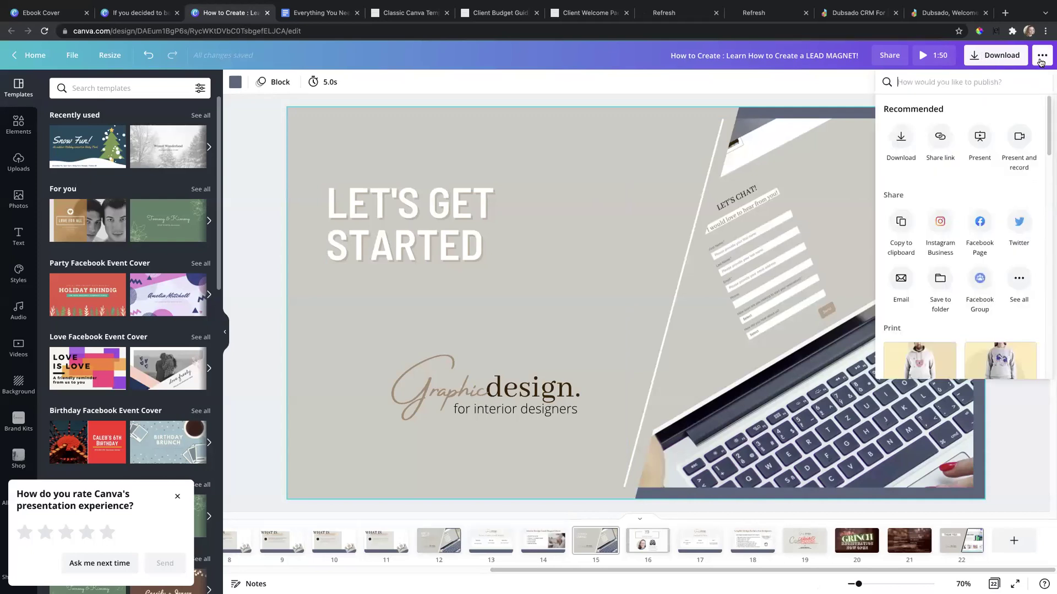
click(979, 136)
click(964, 157)
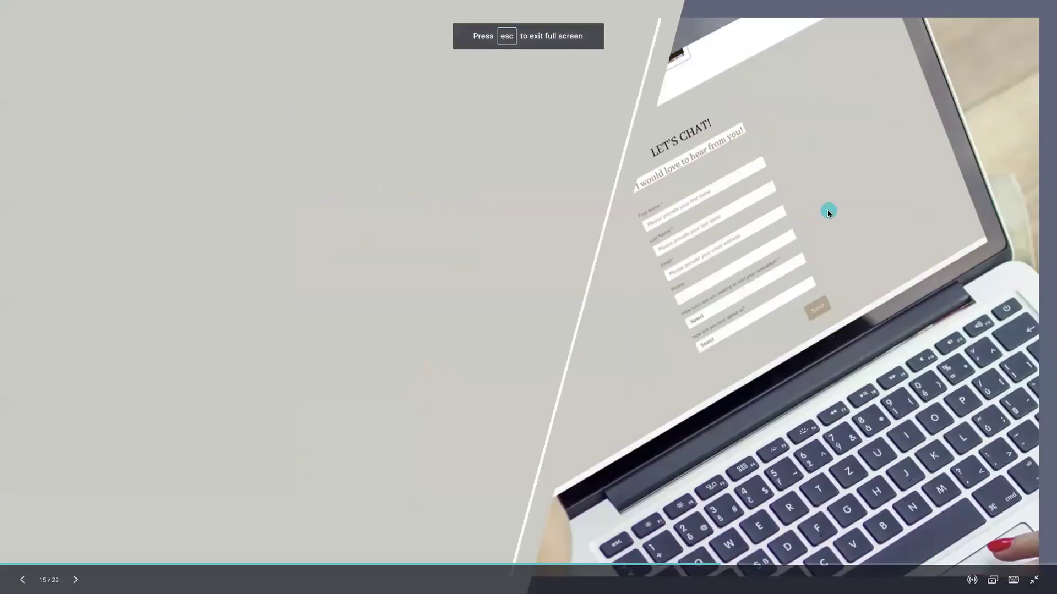
Advance the presentation past the "Questions?" slide to the "Coming Up Next" slide
click(524, 277)
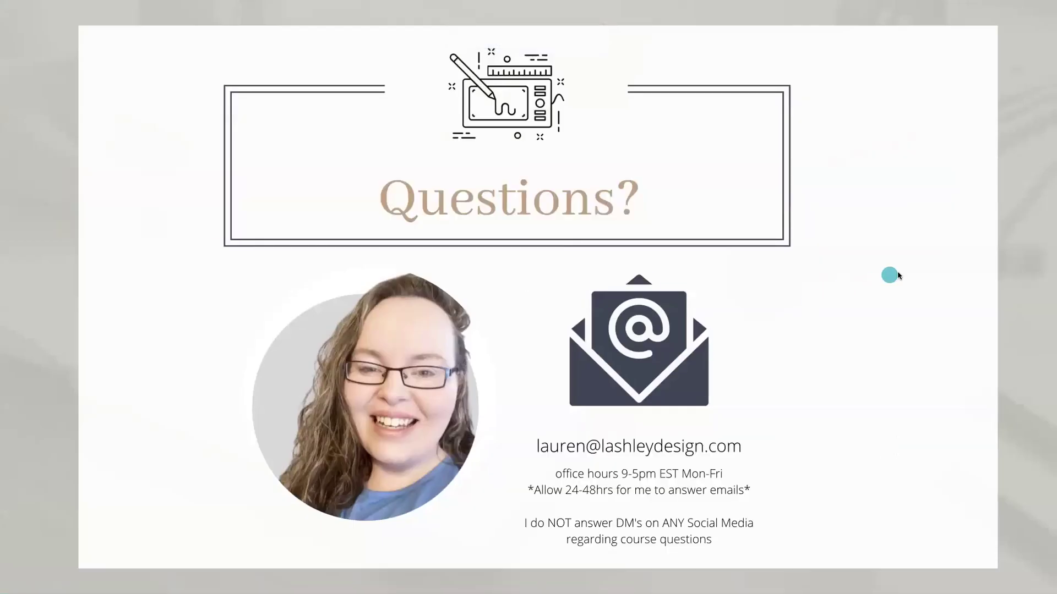
click(908, 272)
click(808, 270)
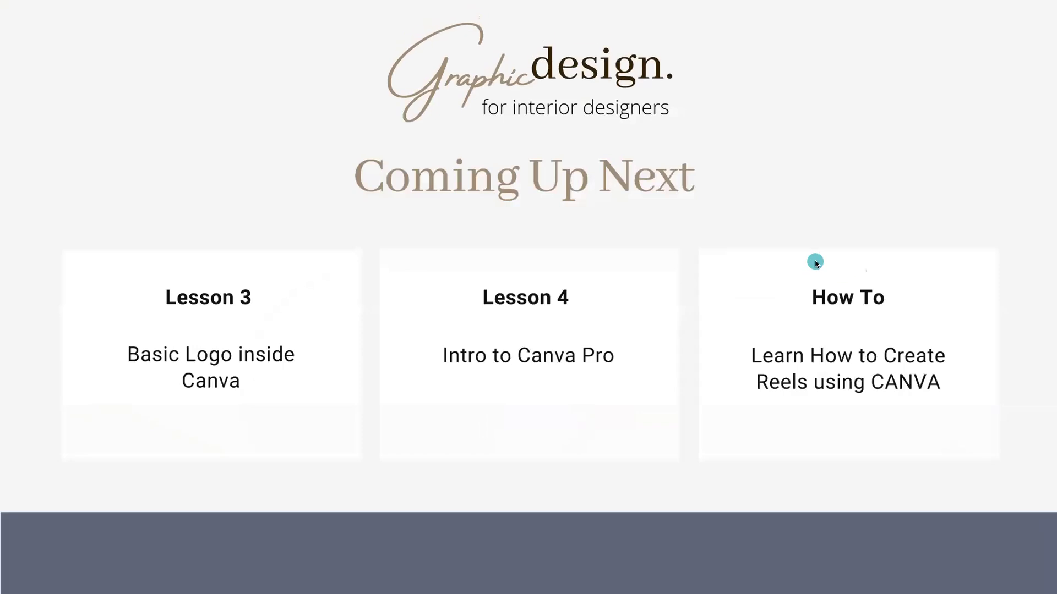
click(580, 142)
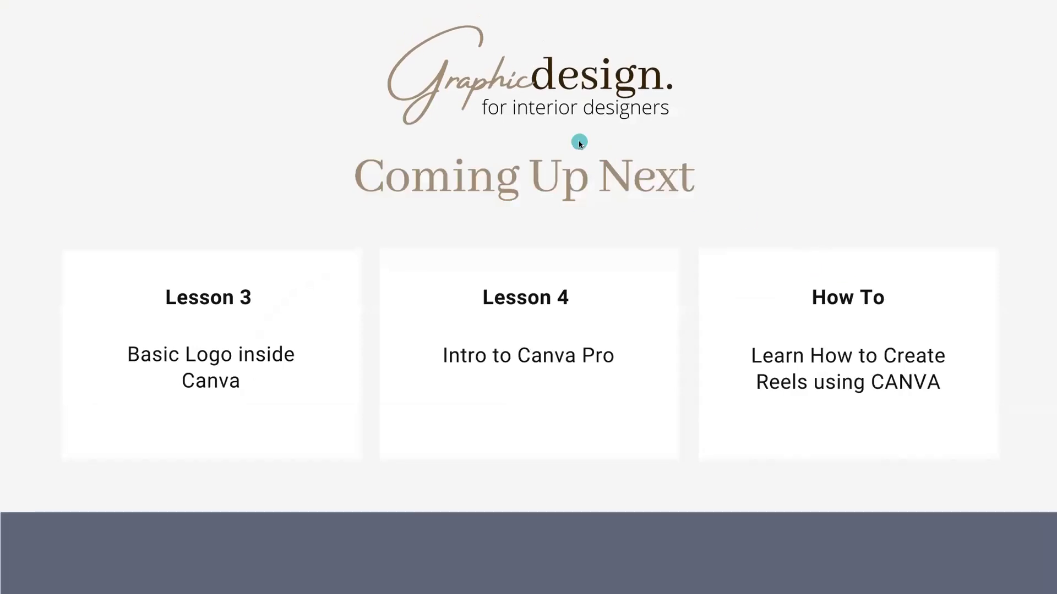